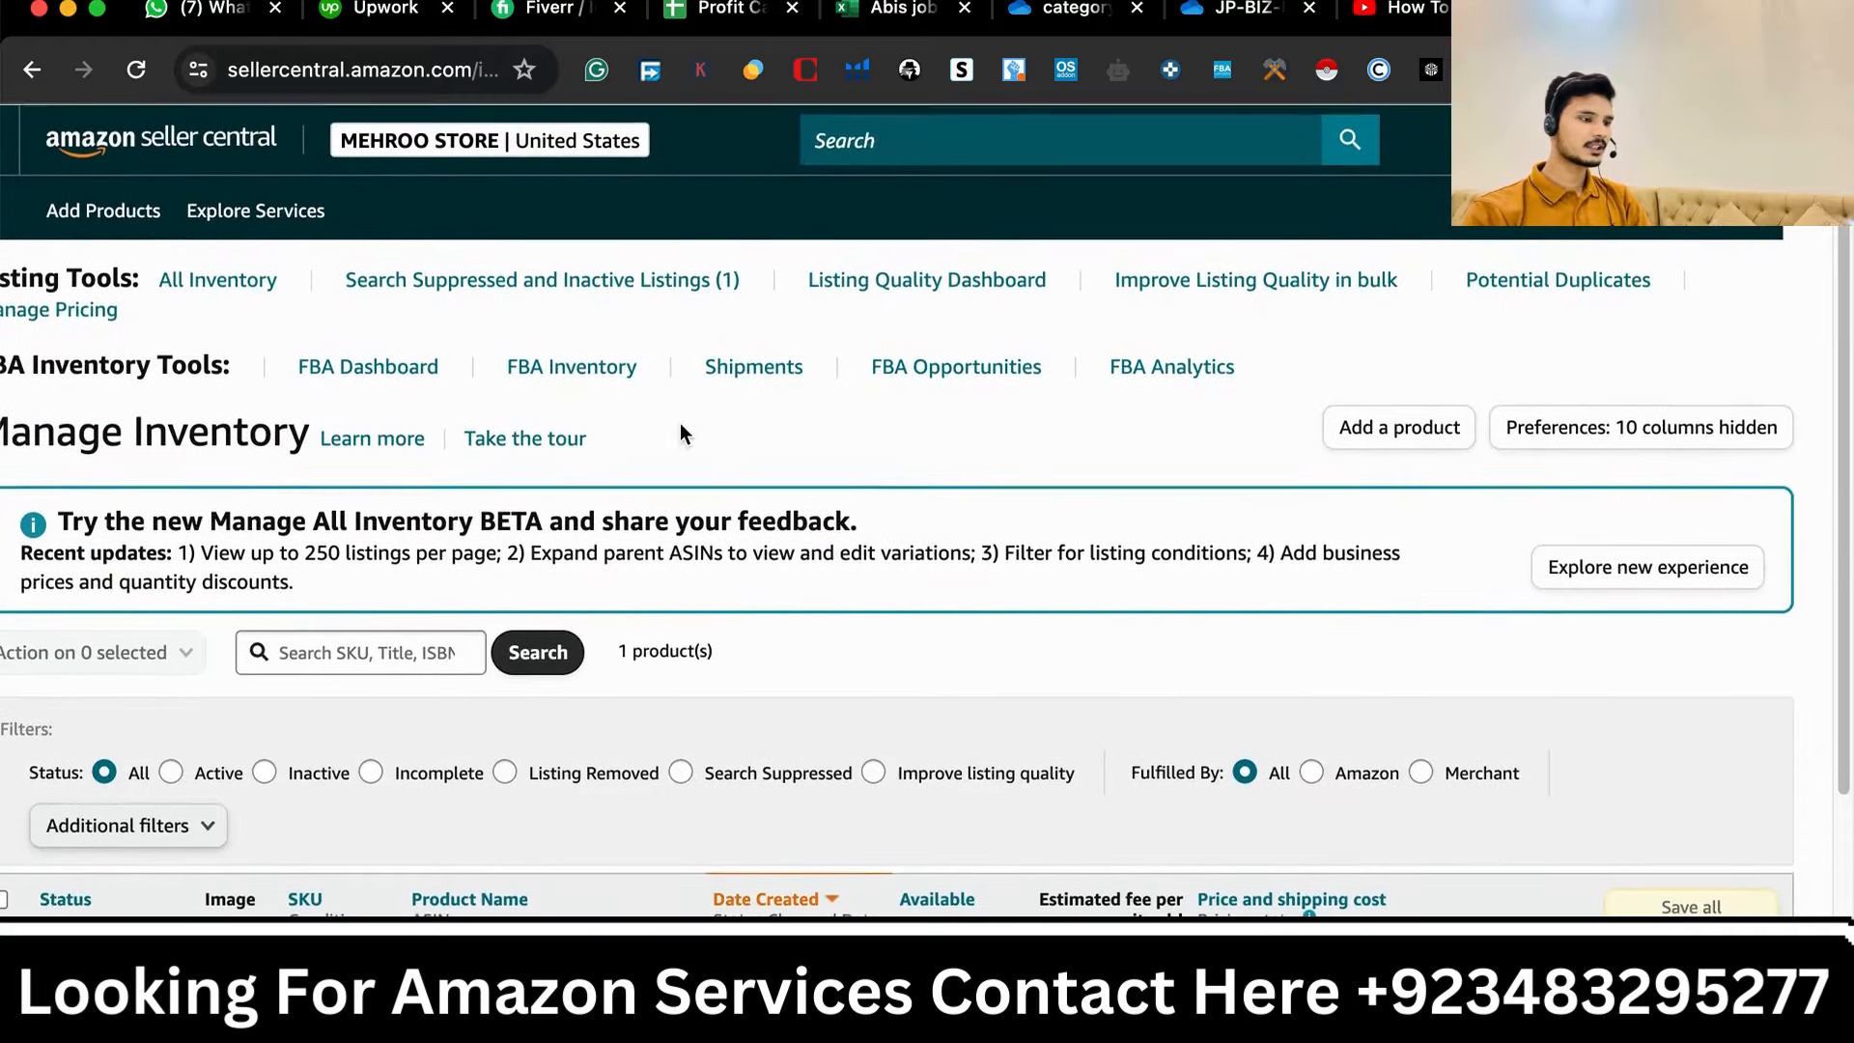
- Open the Manage All Inventory page from the navigation menu
scroll(632, 413, left, 2)
click(38, 155)
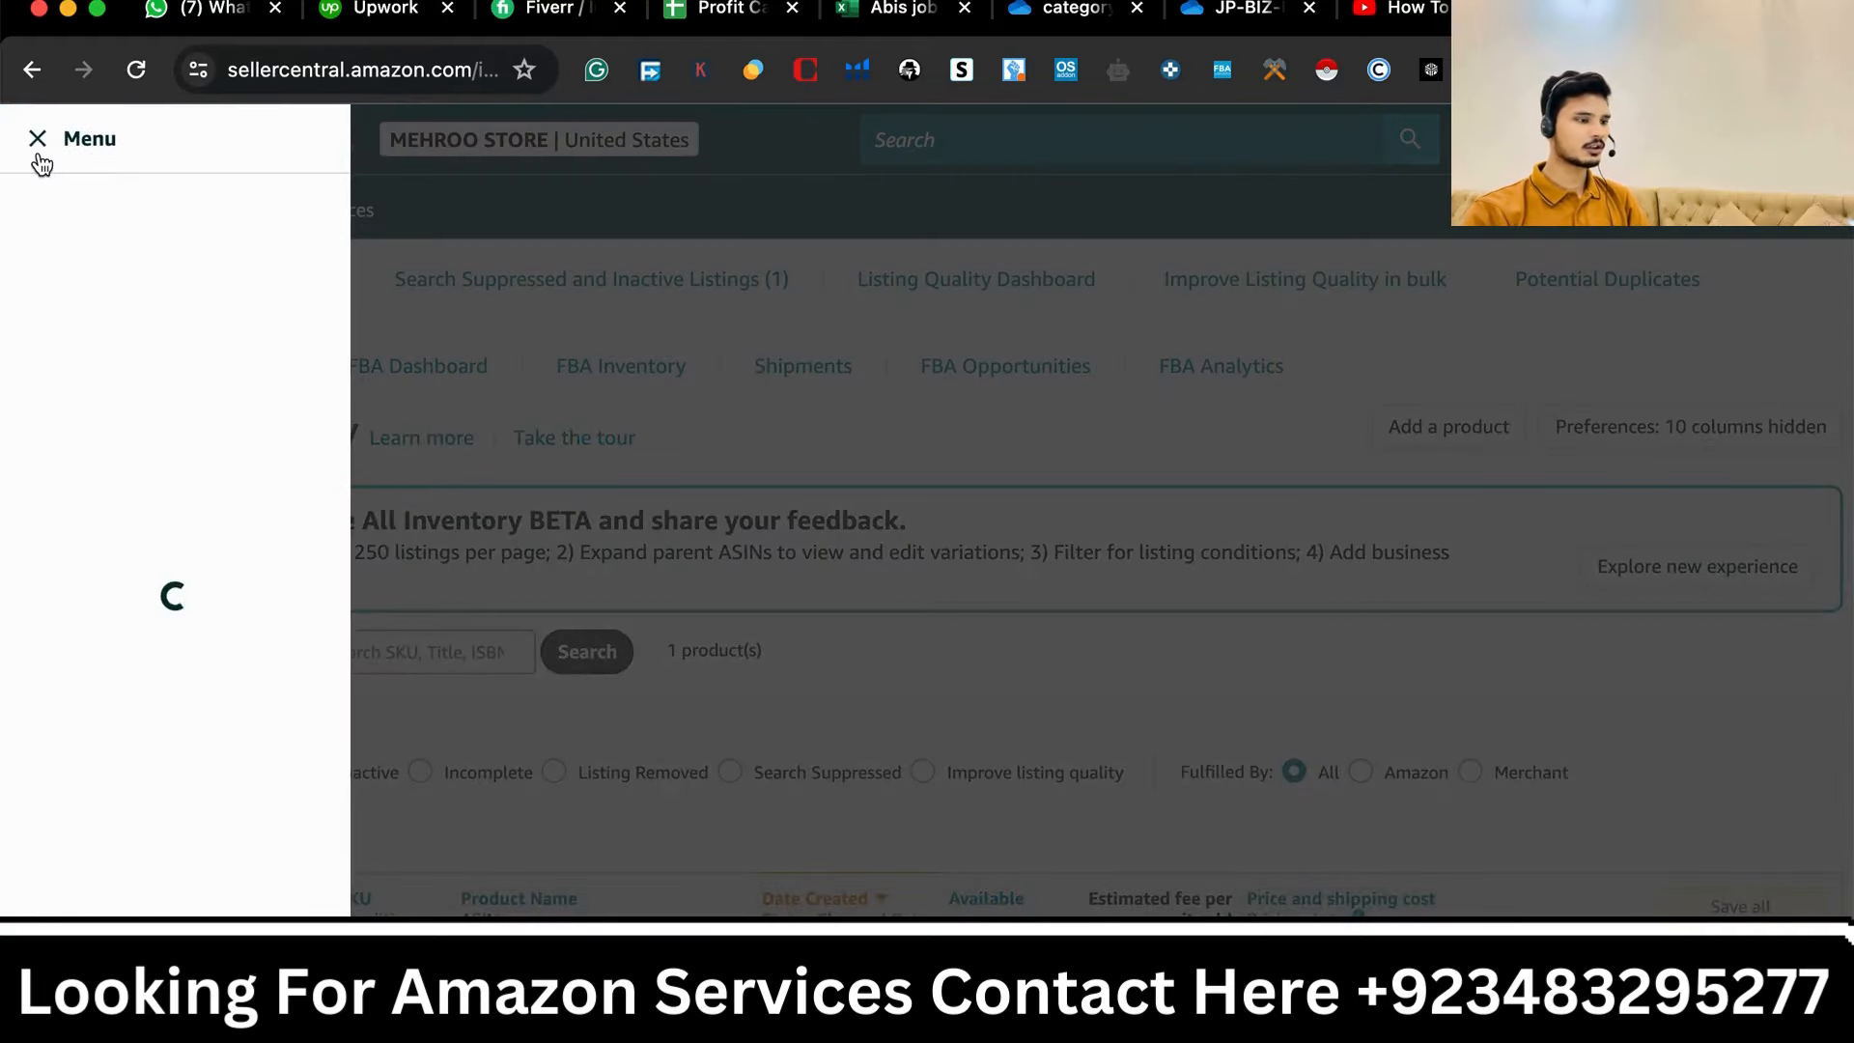
mouse_move(91, 298)
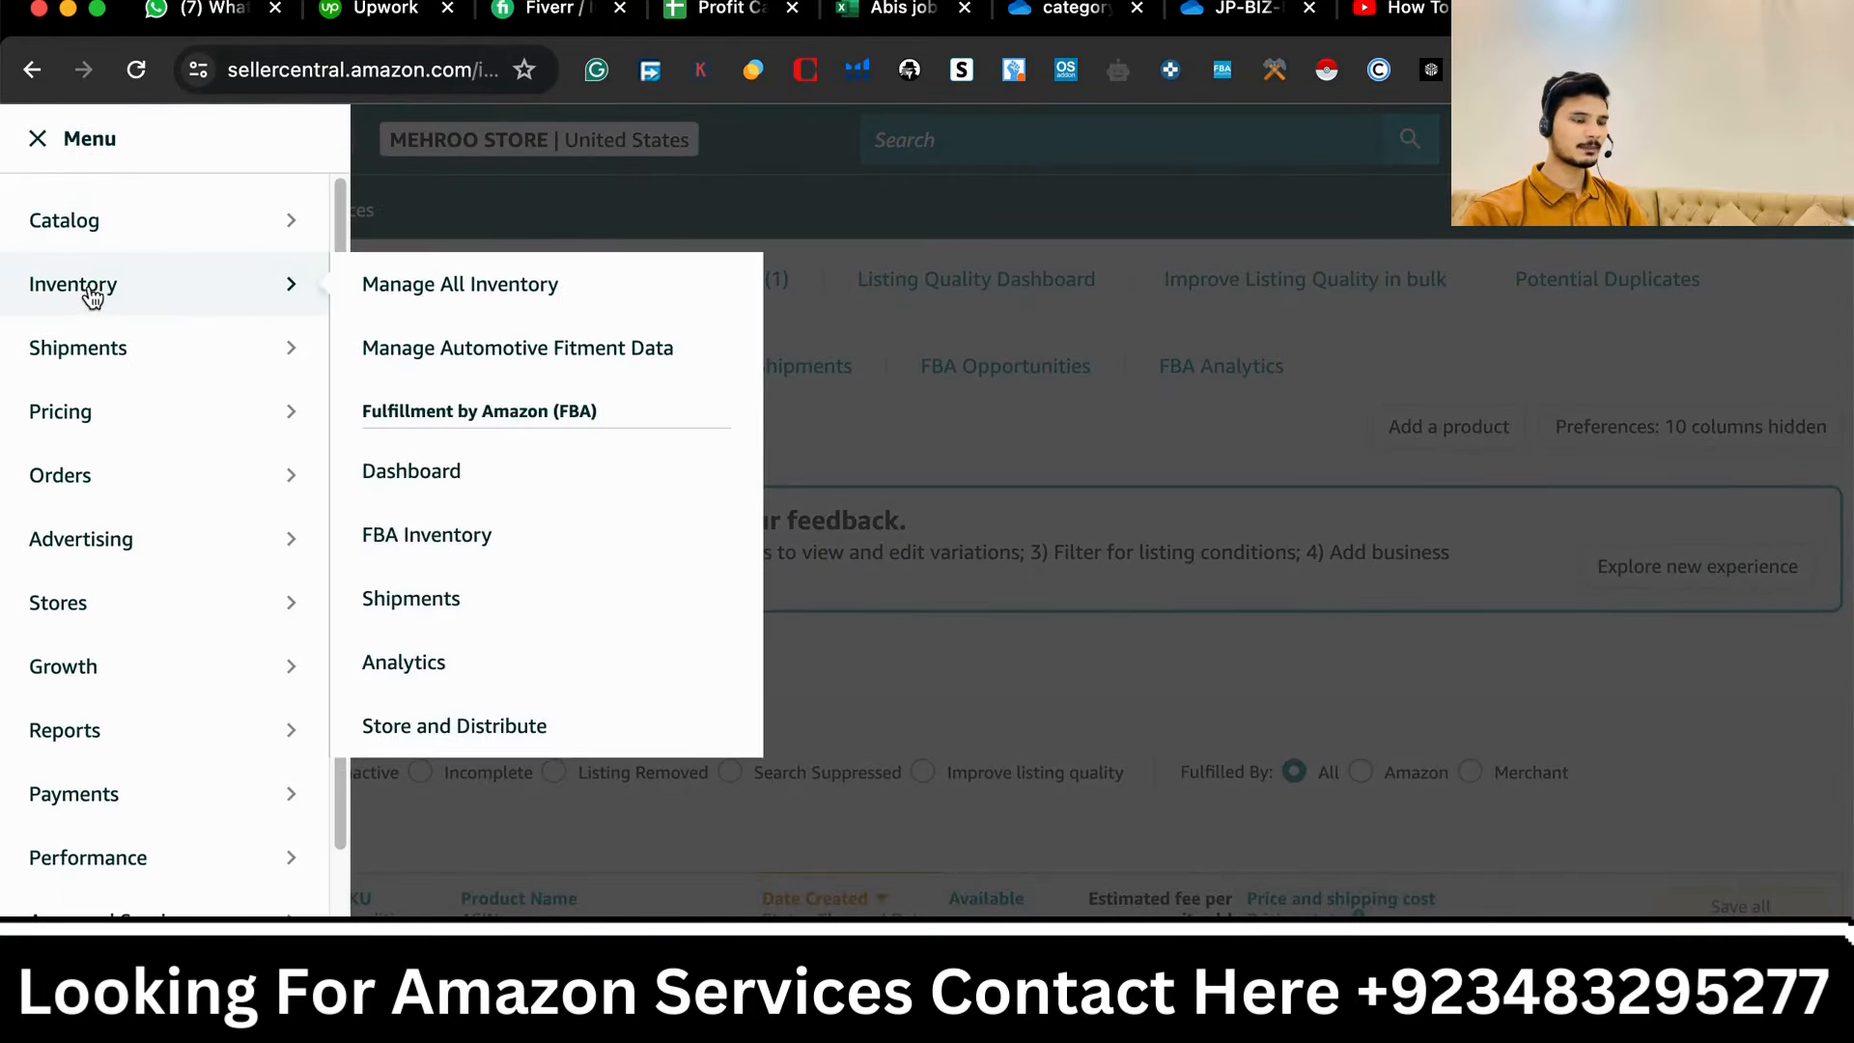
click(451, 288)
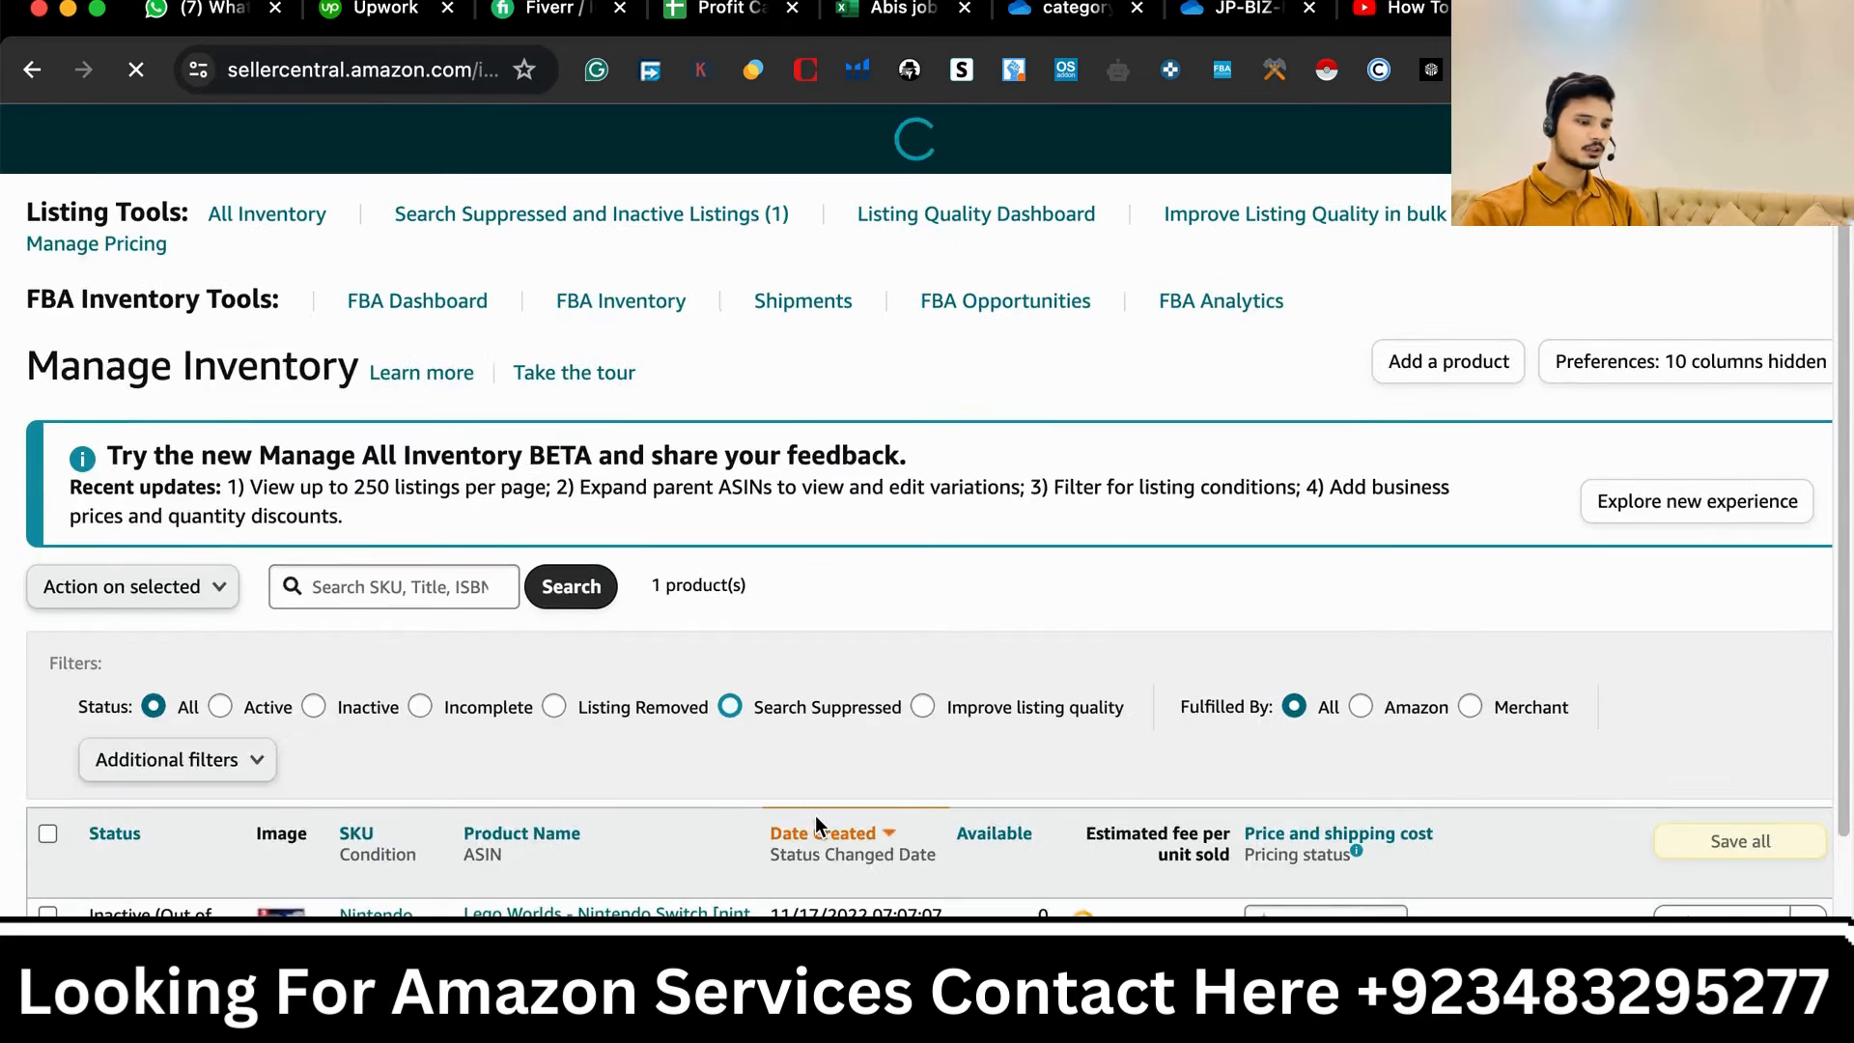
- Start Send/Replenish Inventory for the Lego Worlds - Nintendo Switch listing
scroll(815, 826, down, 1)
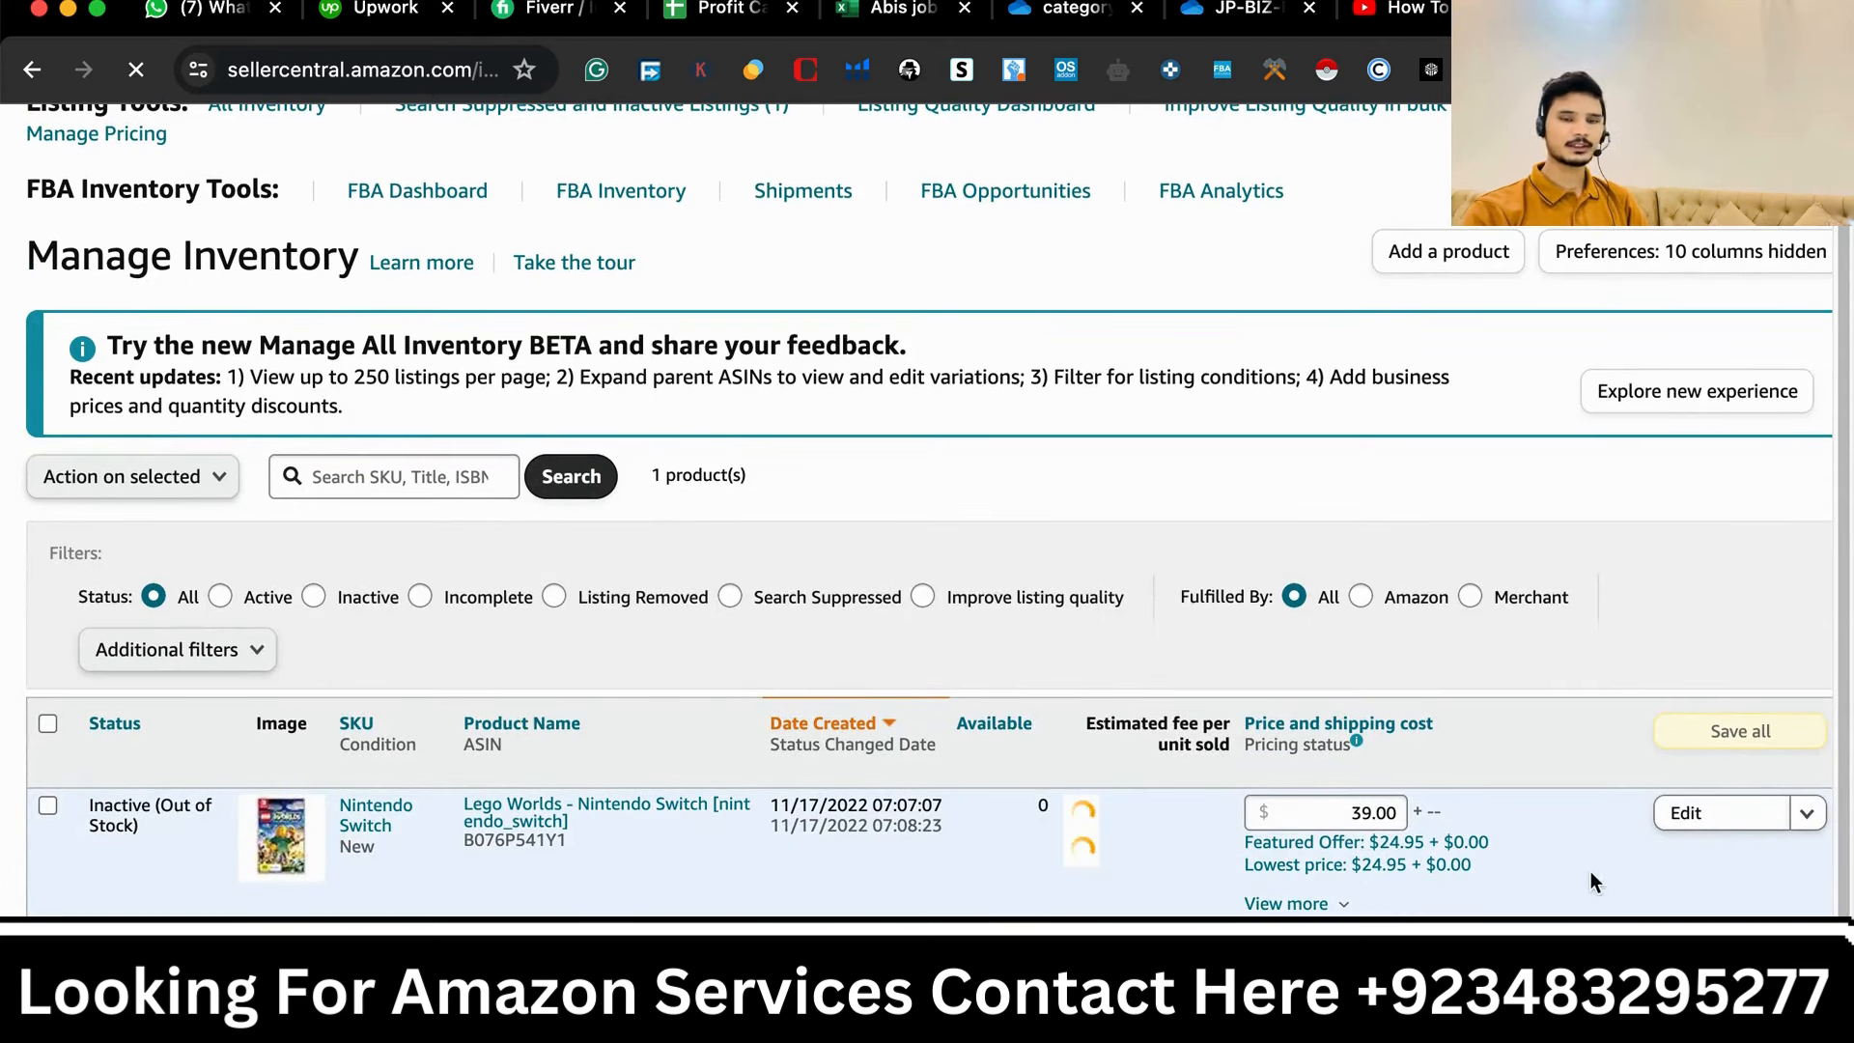
click(1807, 814)
scroll(1794, 849, down, 2)
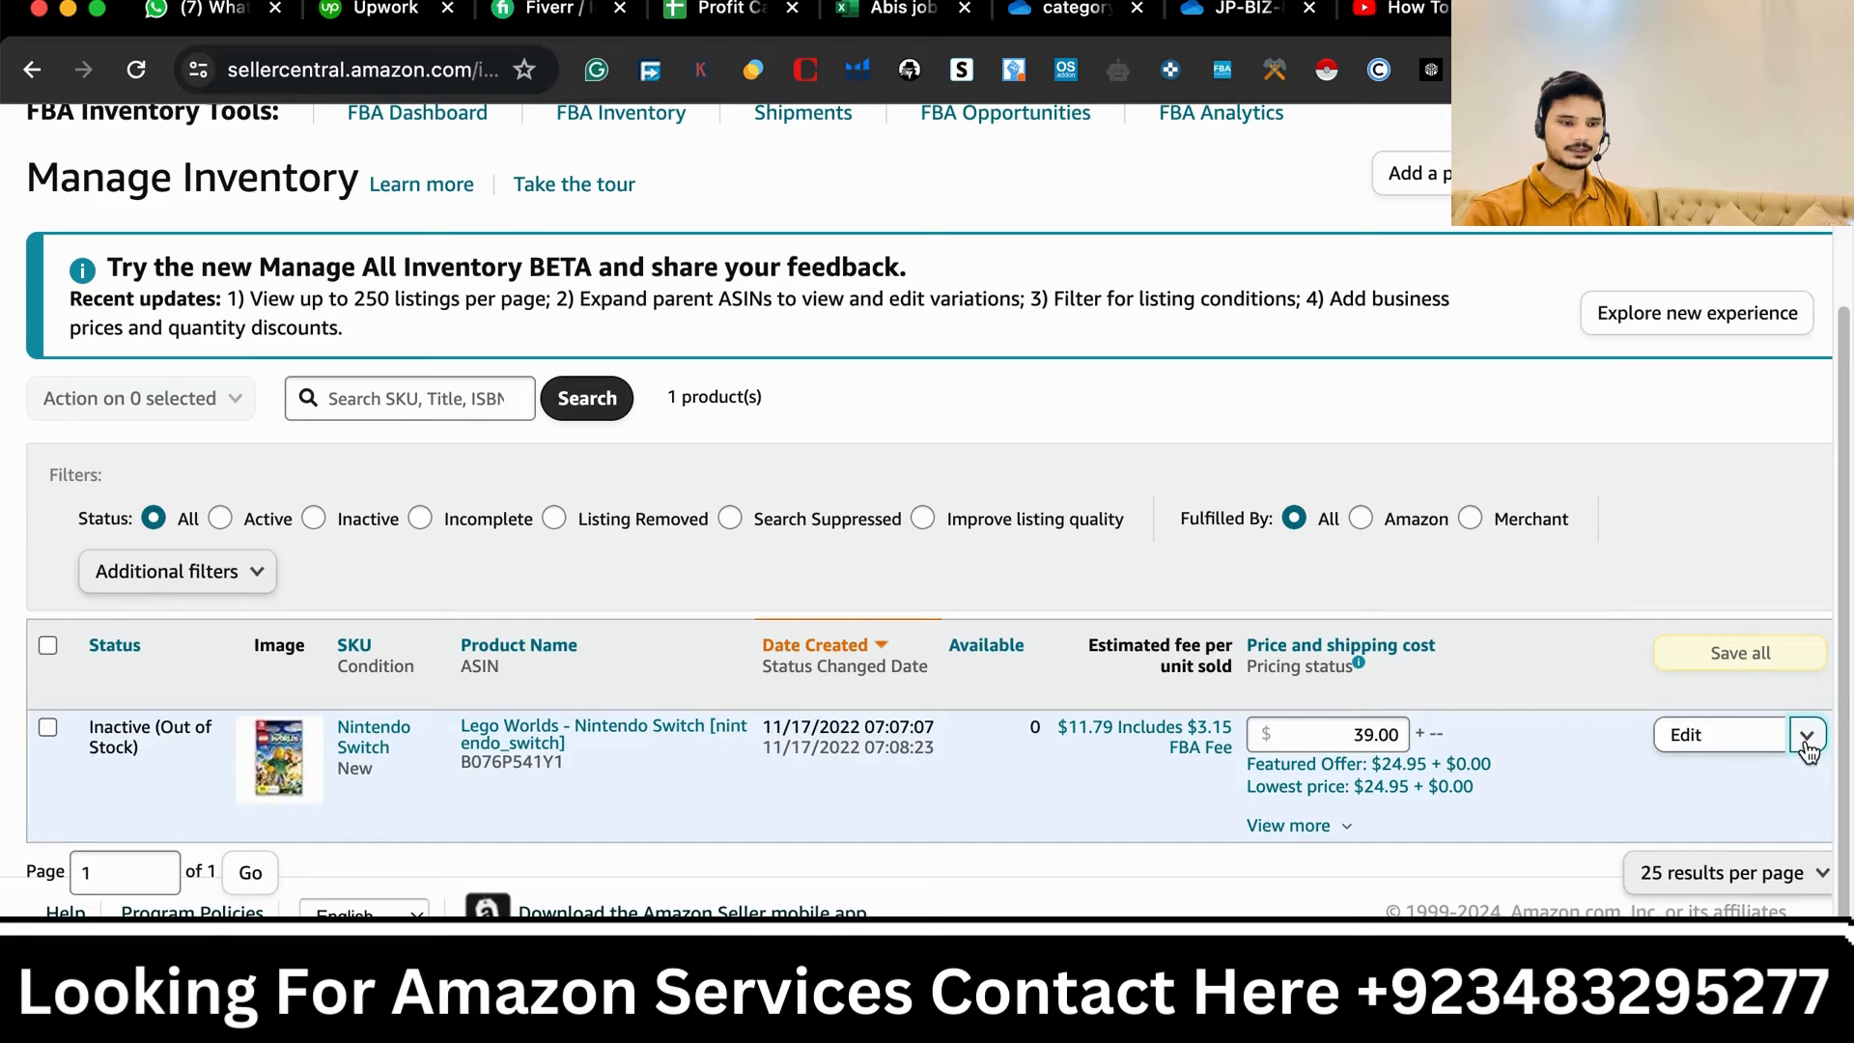
click(1806, 736)
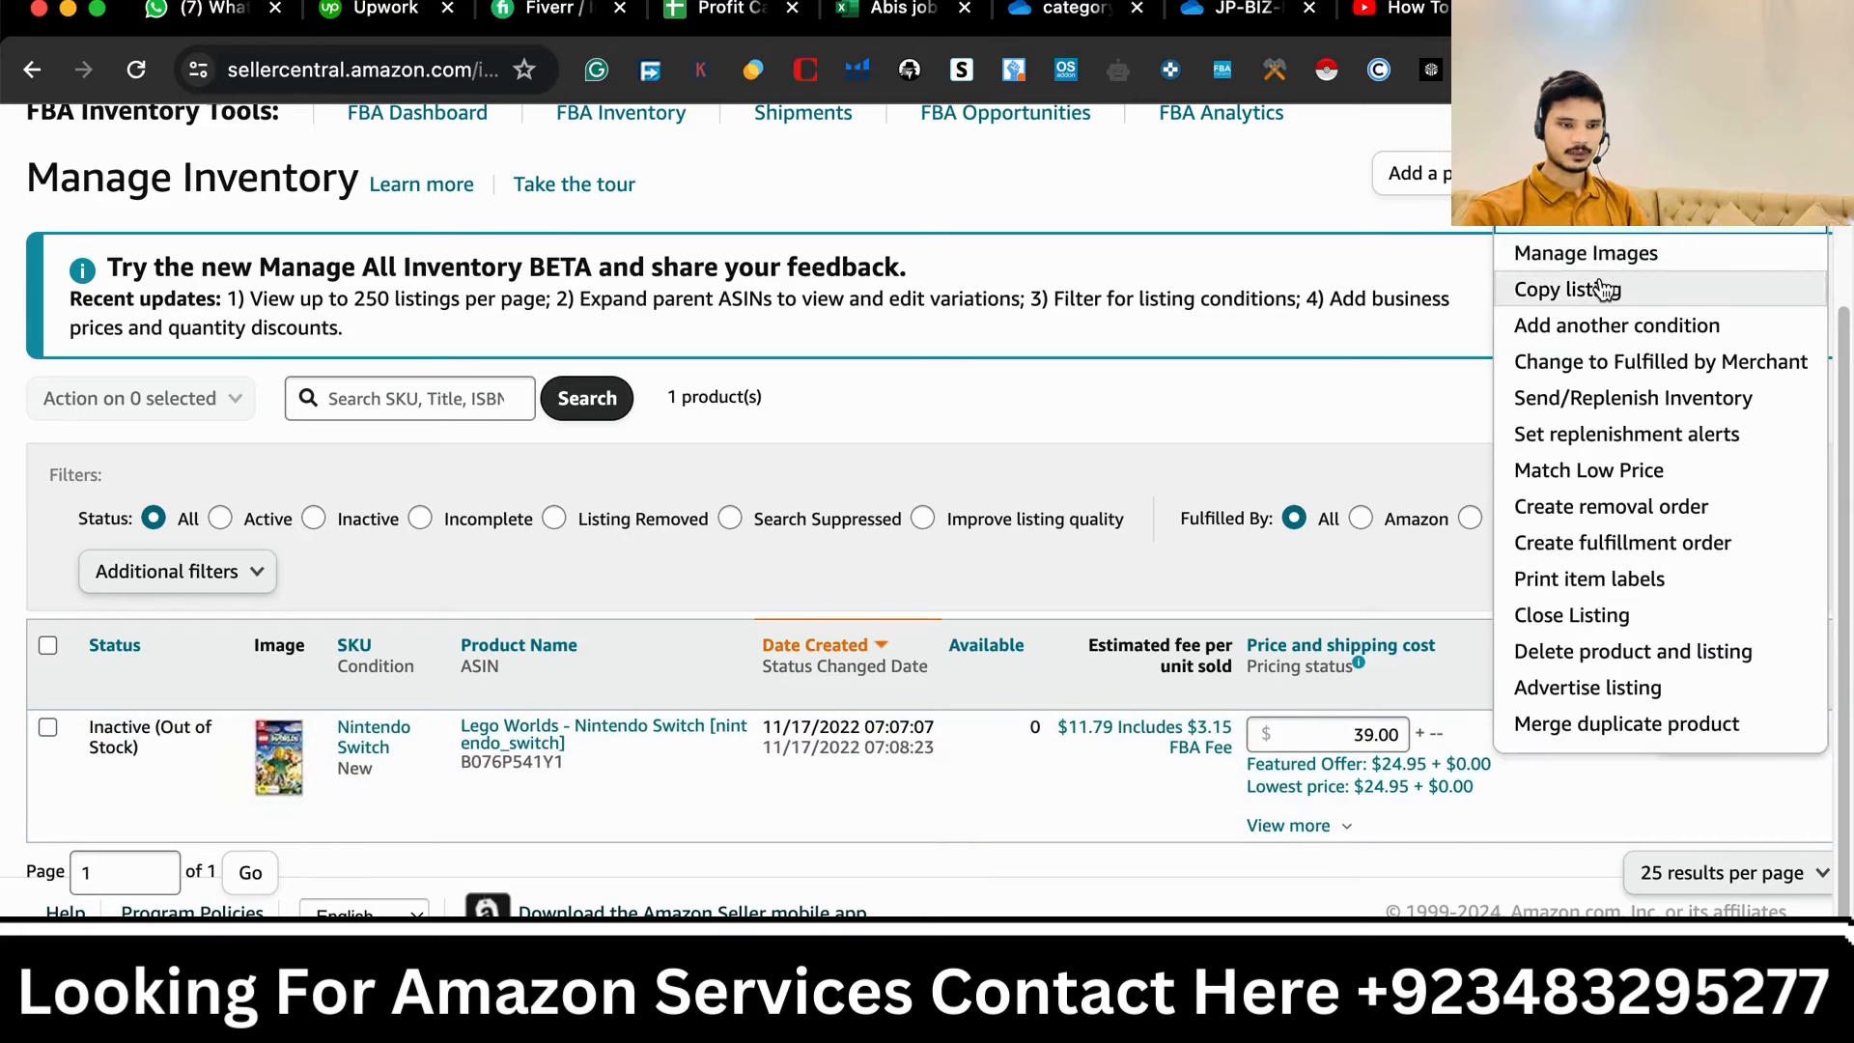
click(1612, 398)
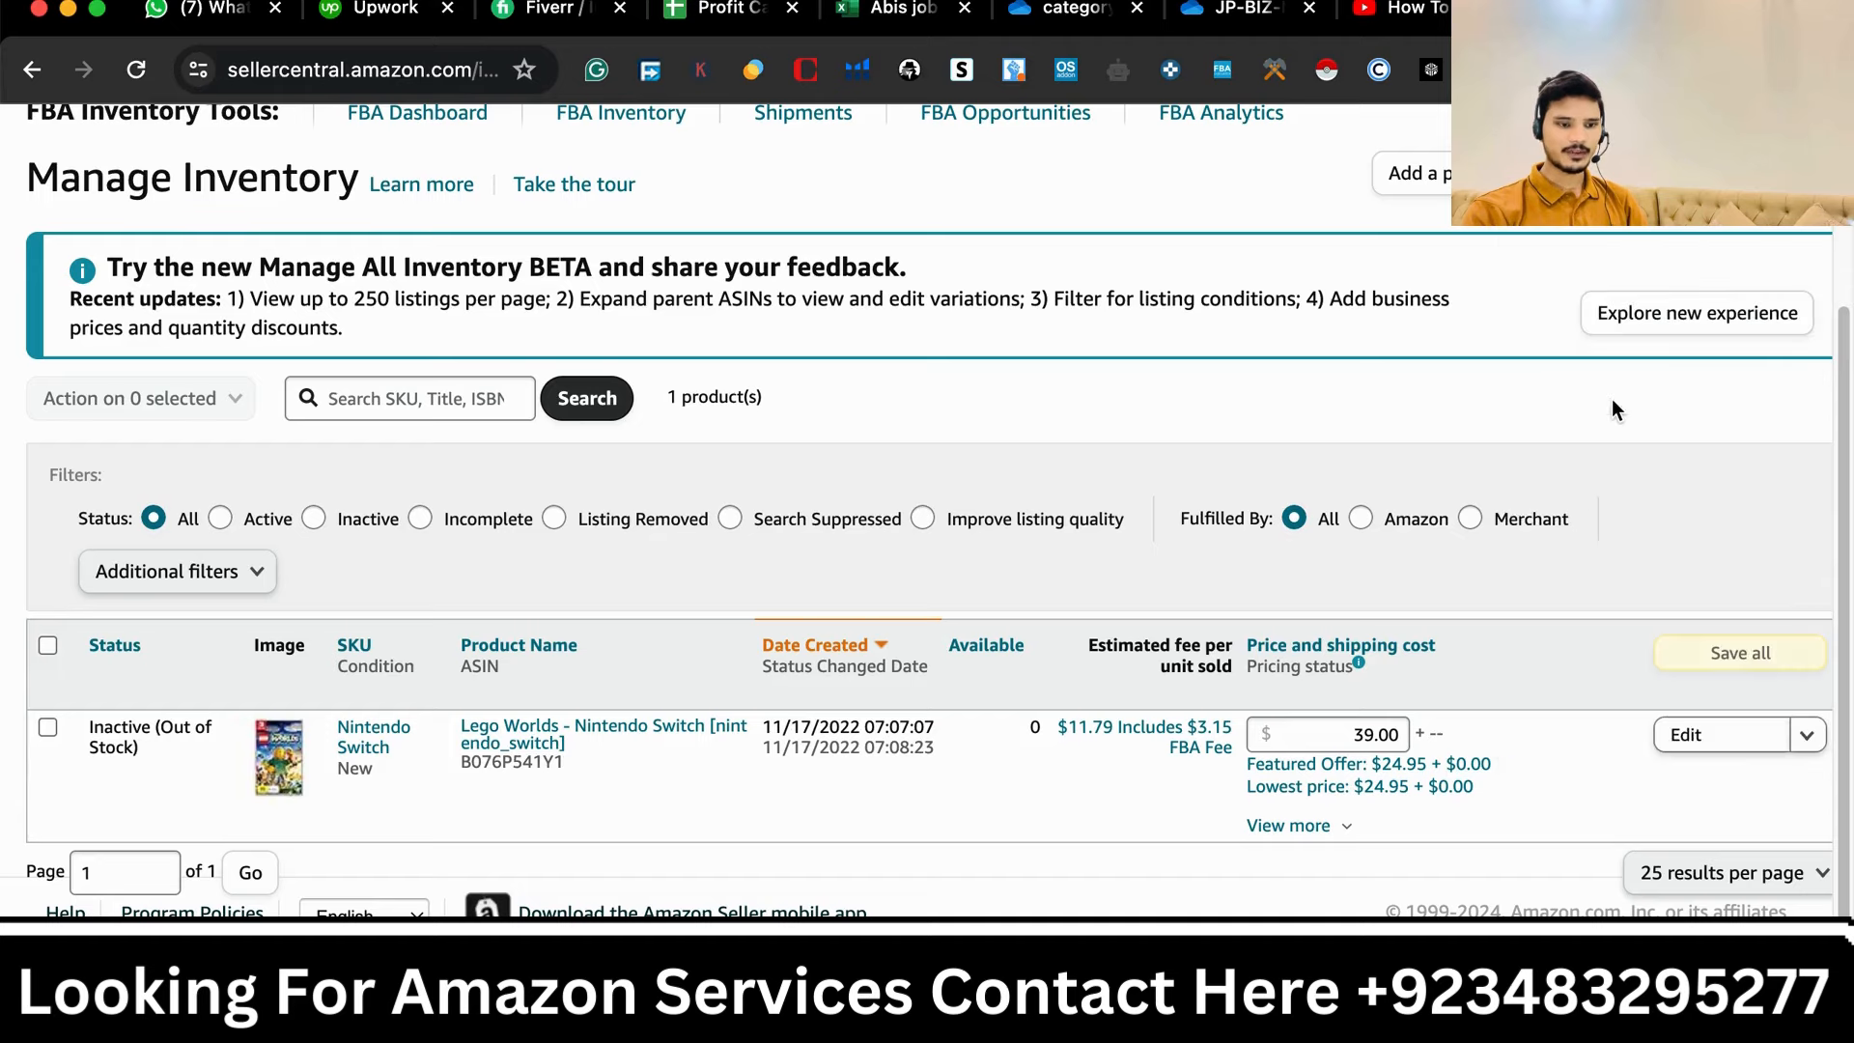
click(1807, 737)
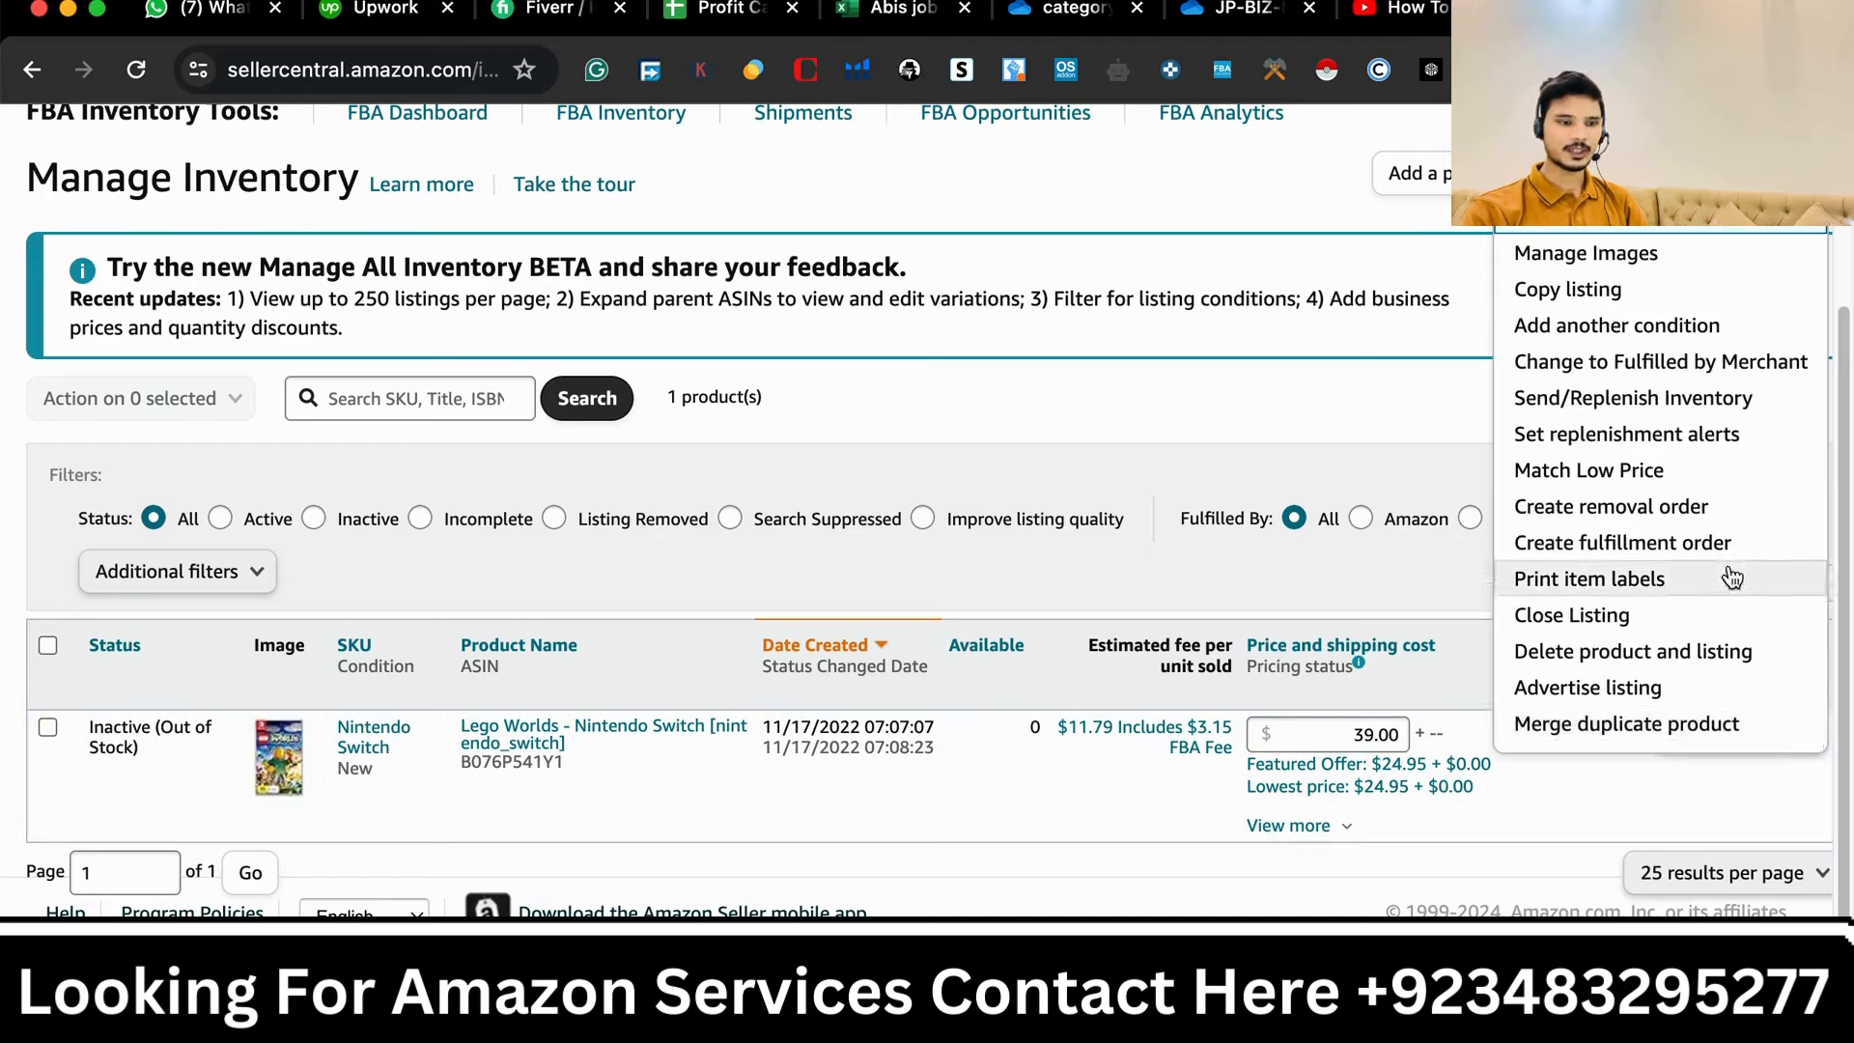
click(1651, 397)
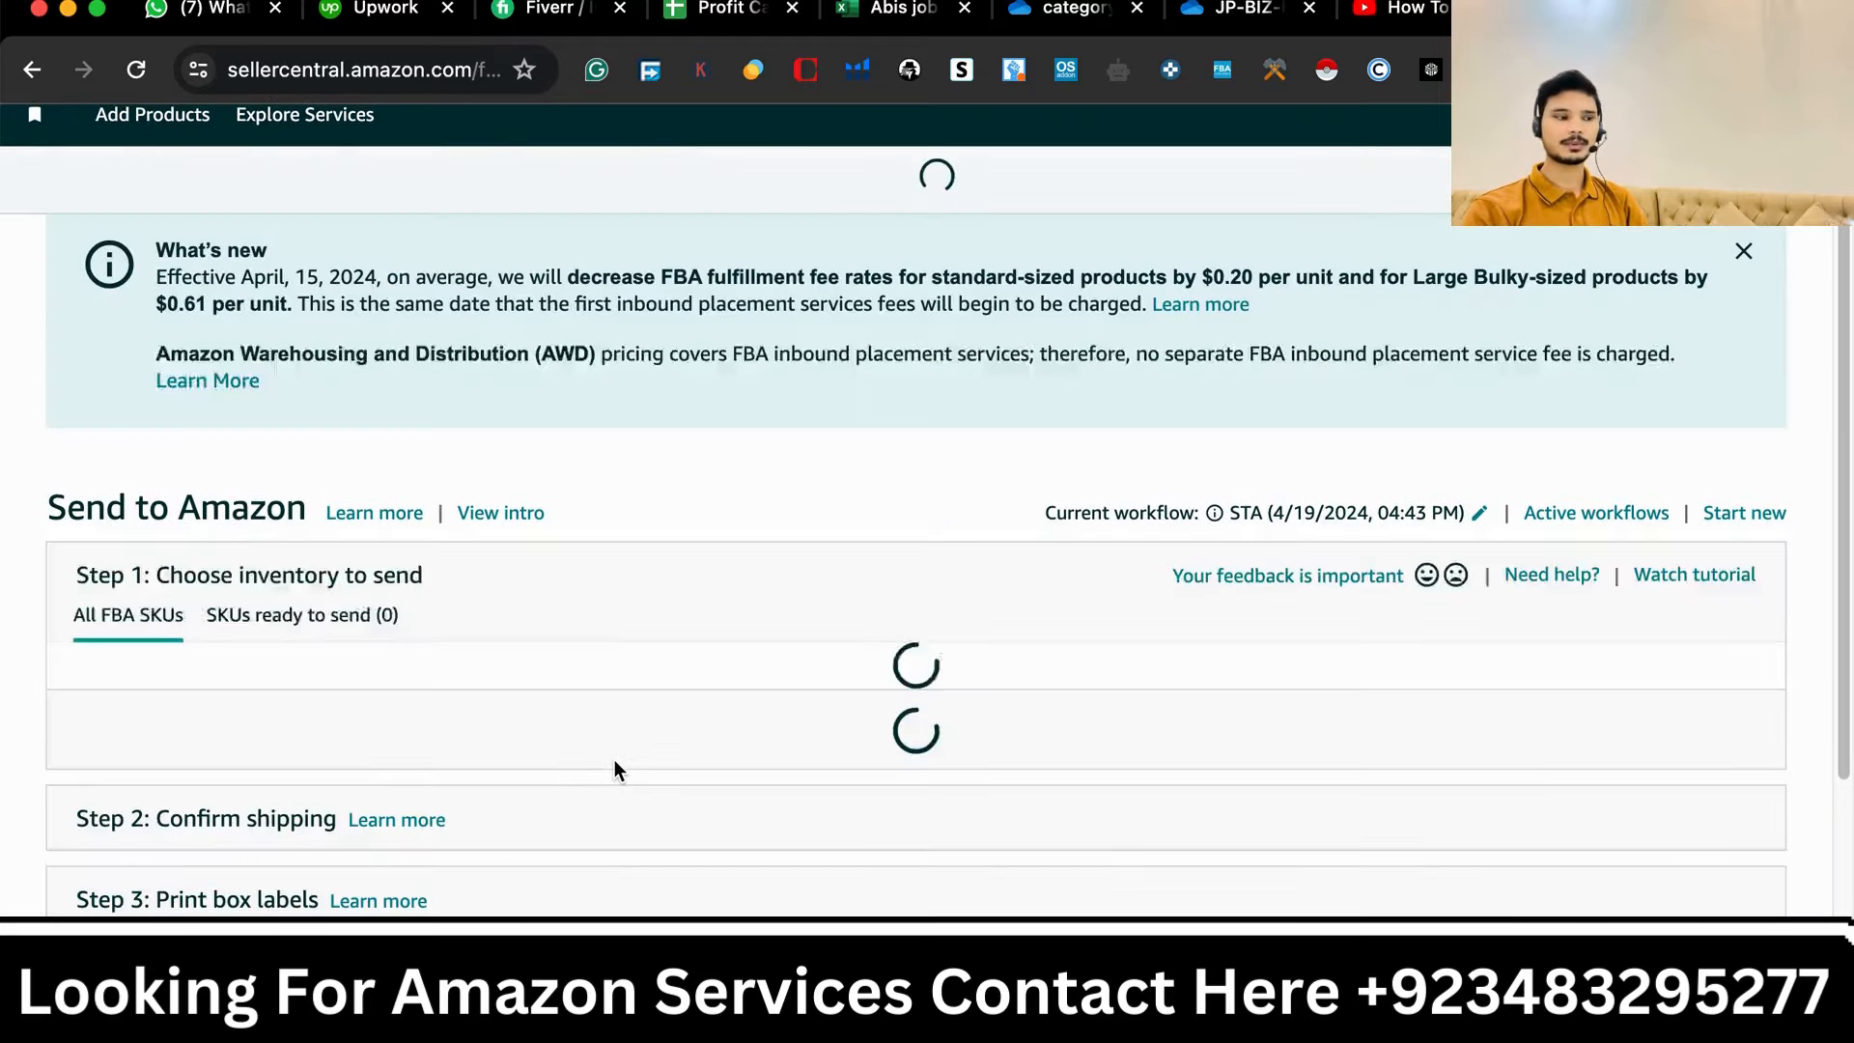
- Dismiss the pre-selected SKUs tip on the Send to Amazon page
scroll(281, 840, down, 1)
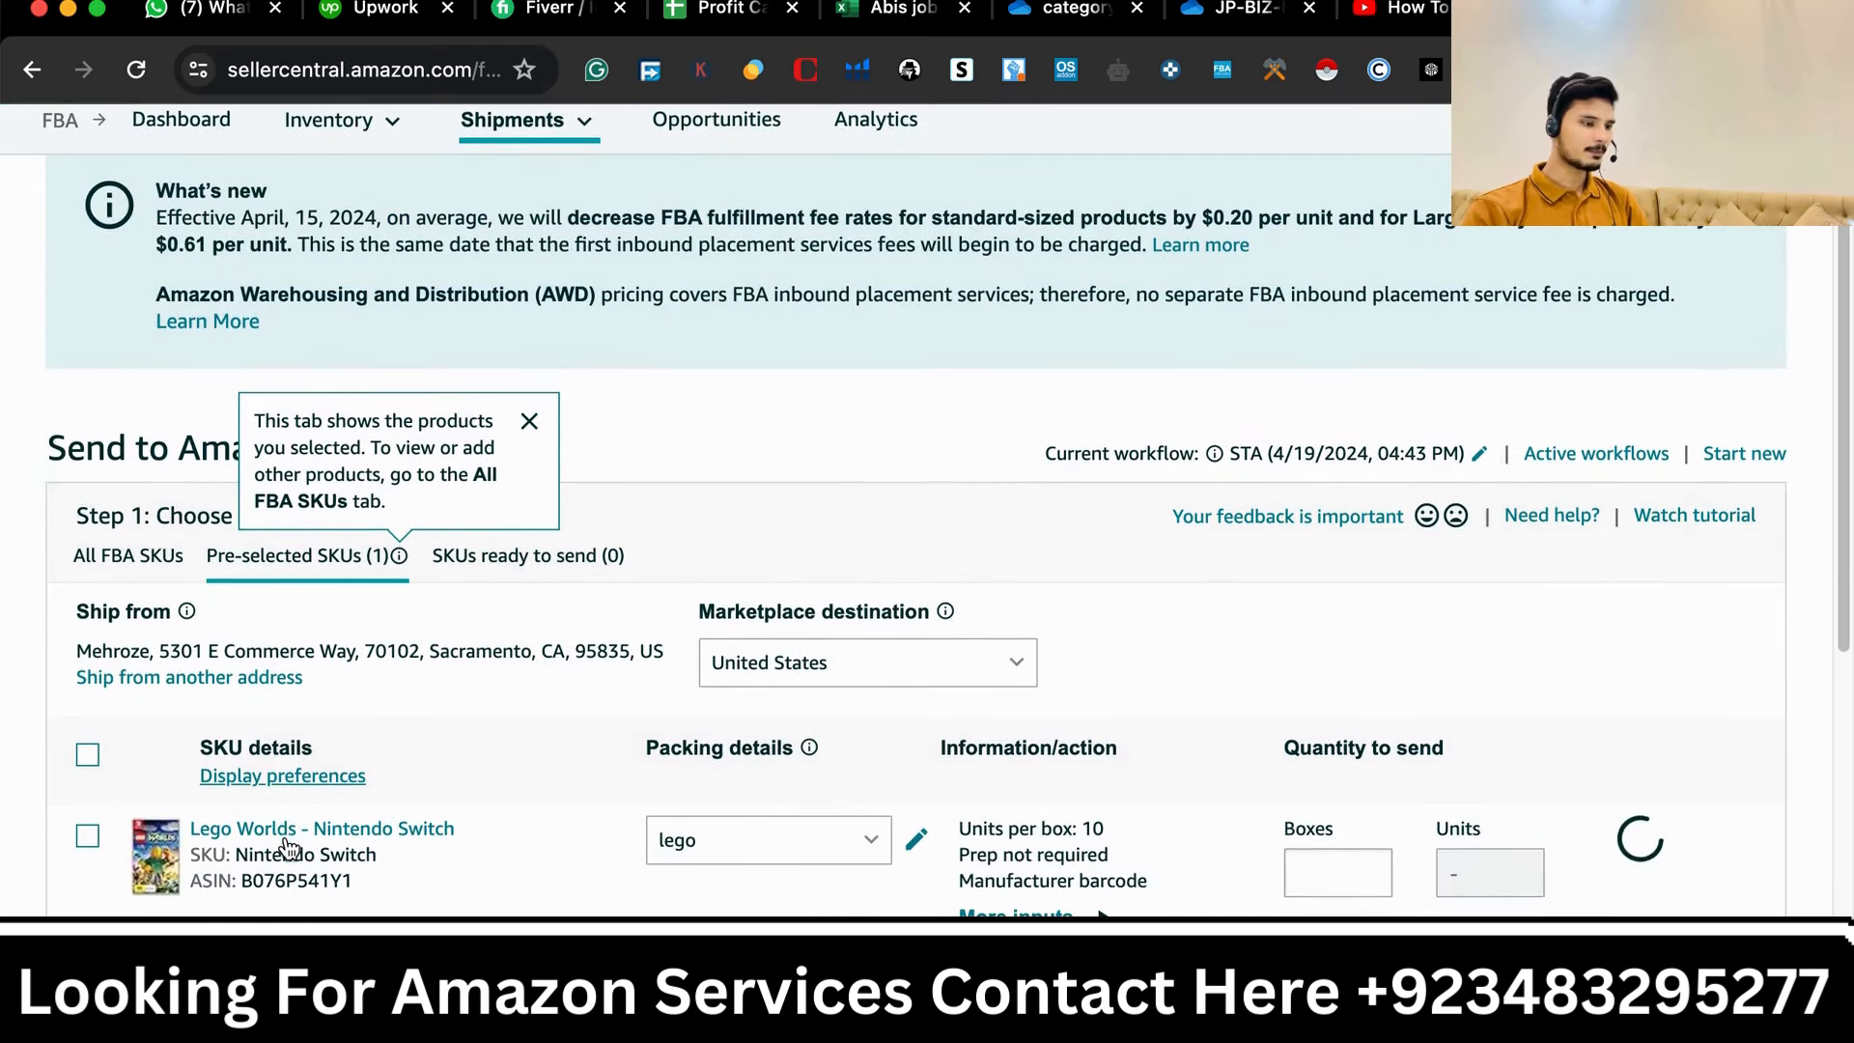
scroll(286, 846, down, 2)
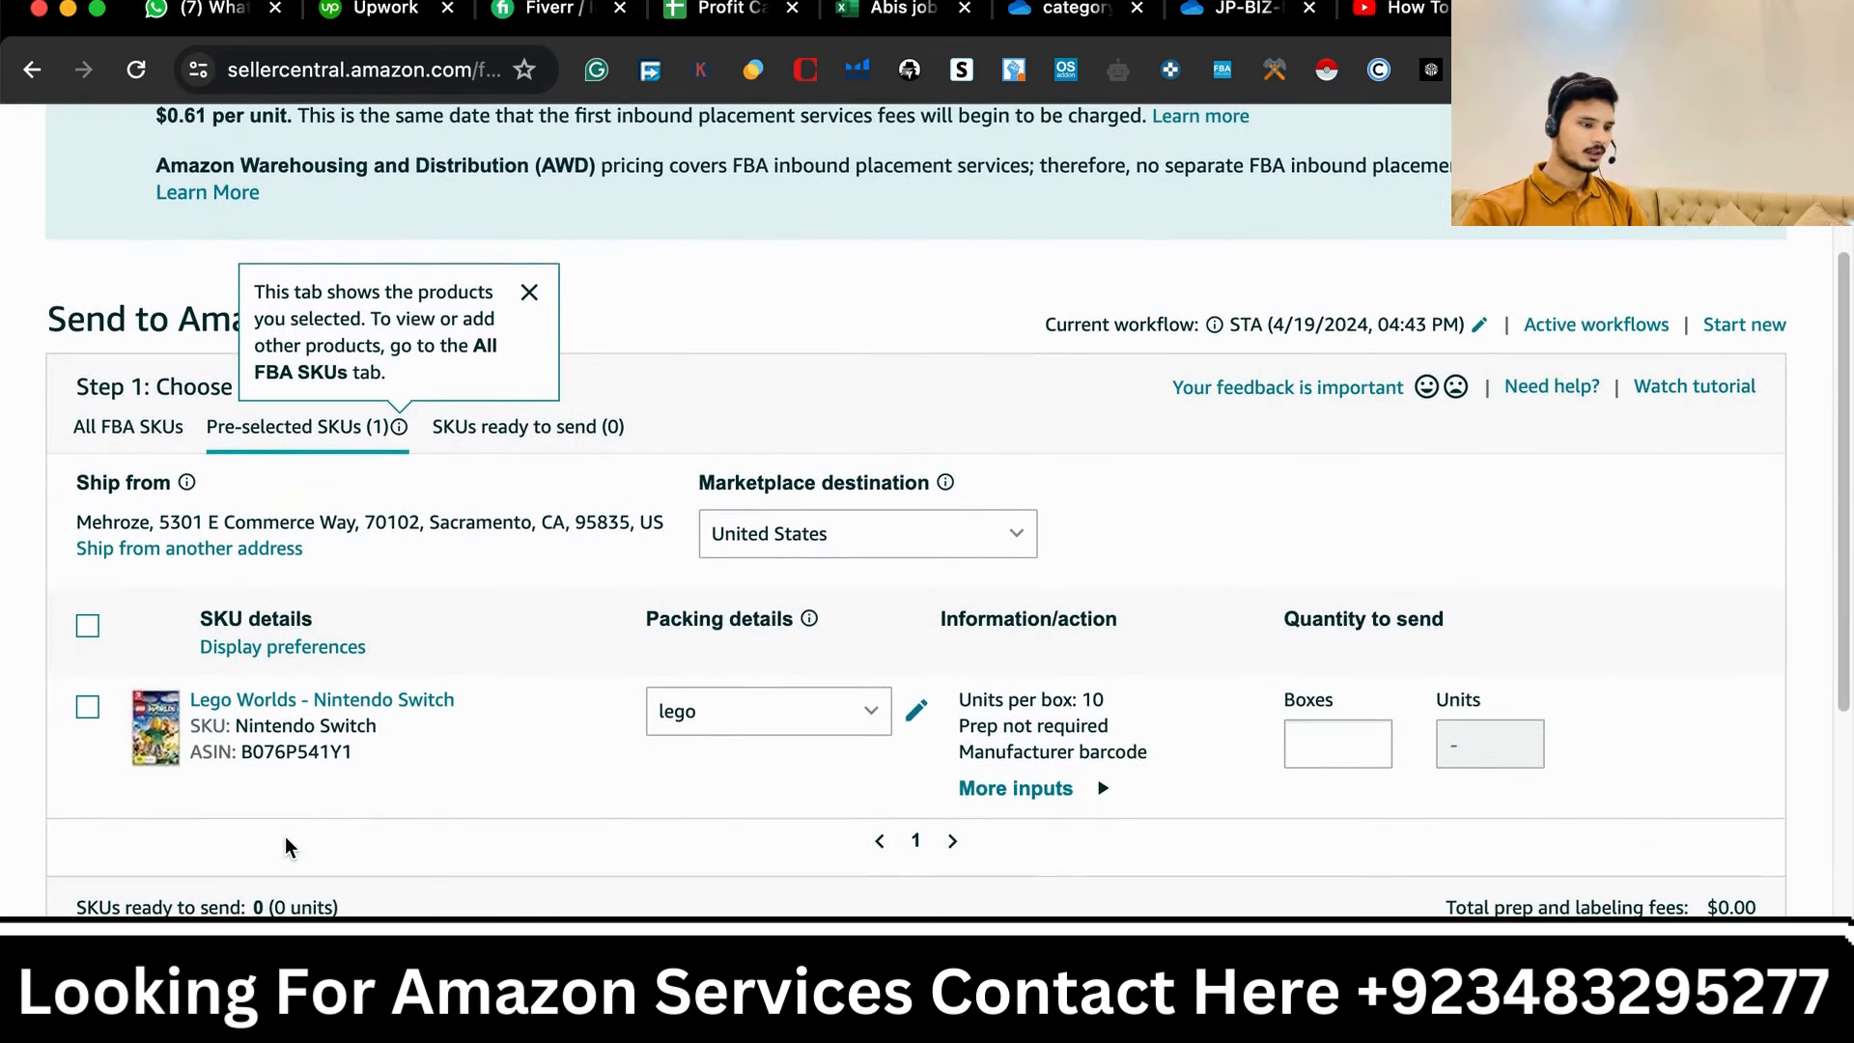
scroll(285, 838, up, 1)
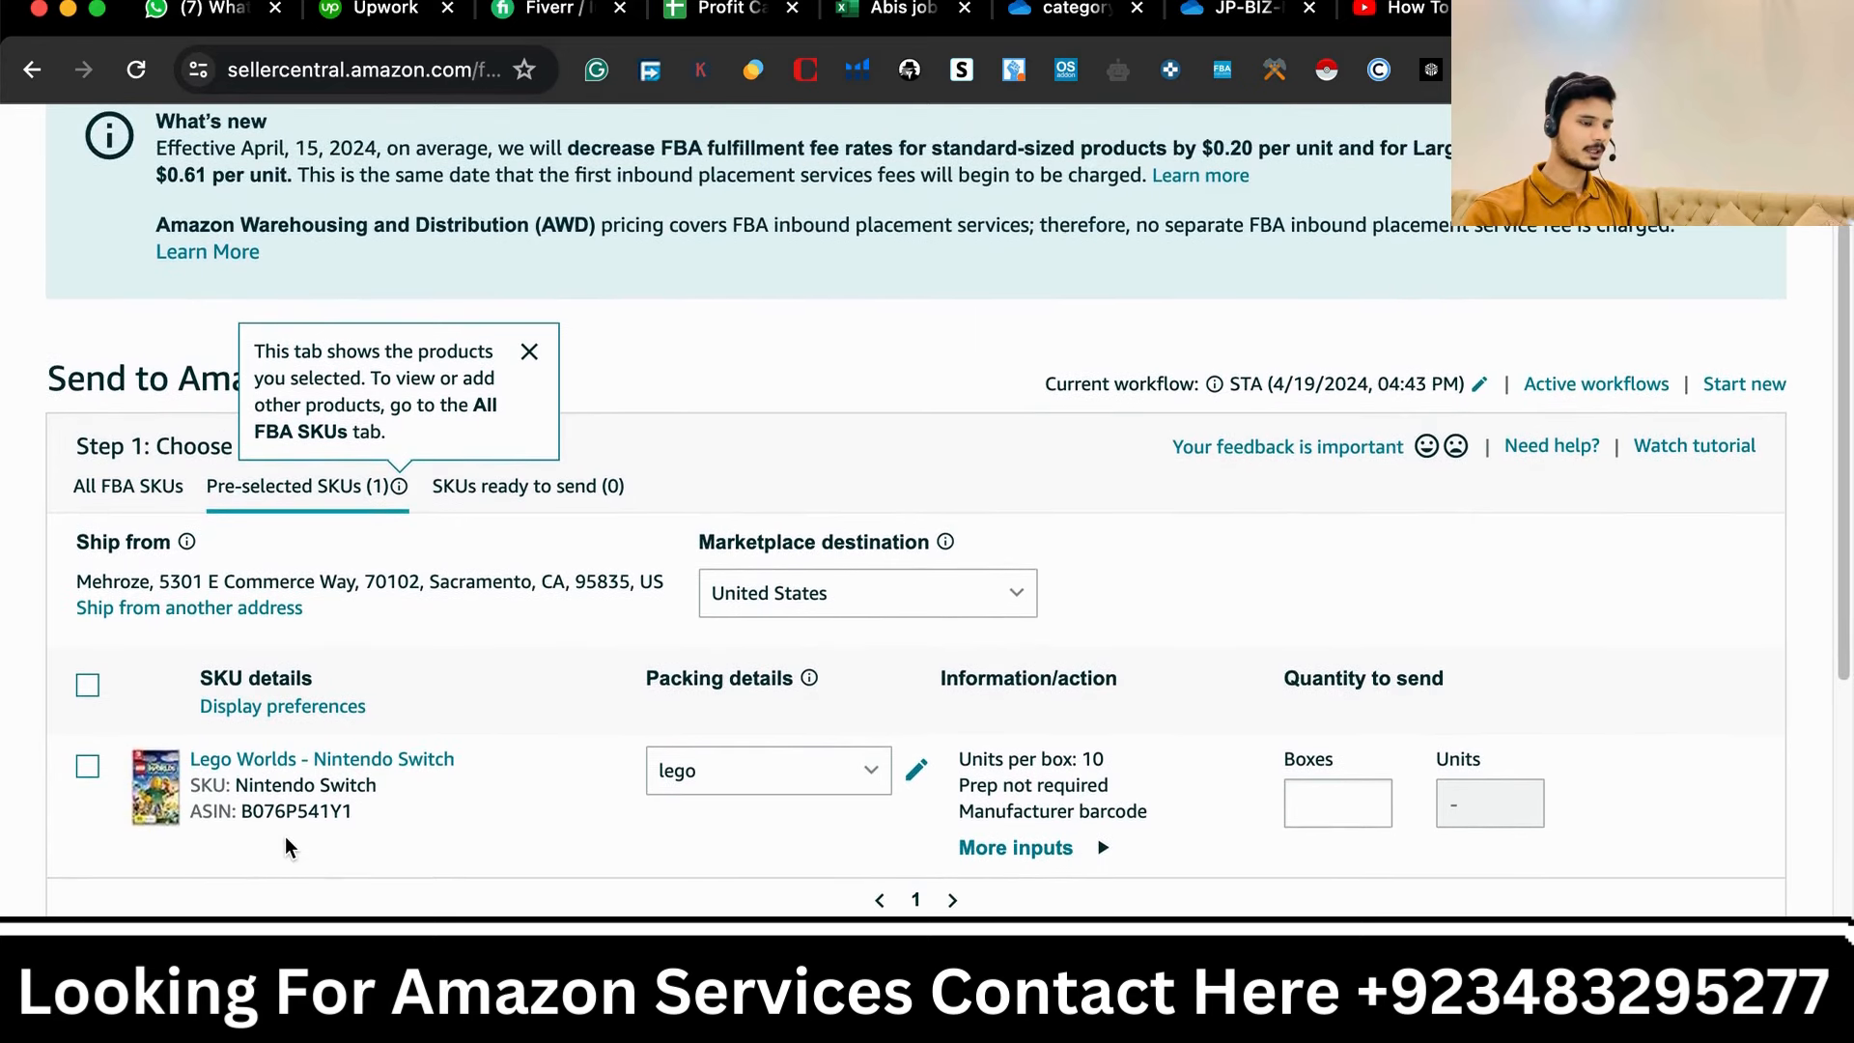
click(533, 349)
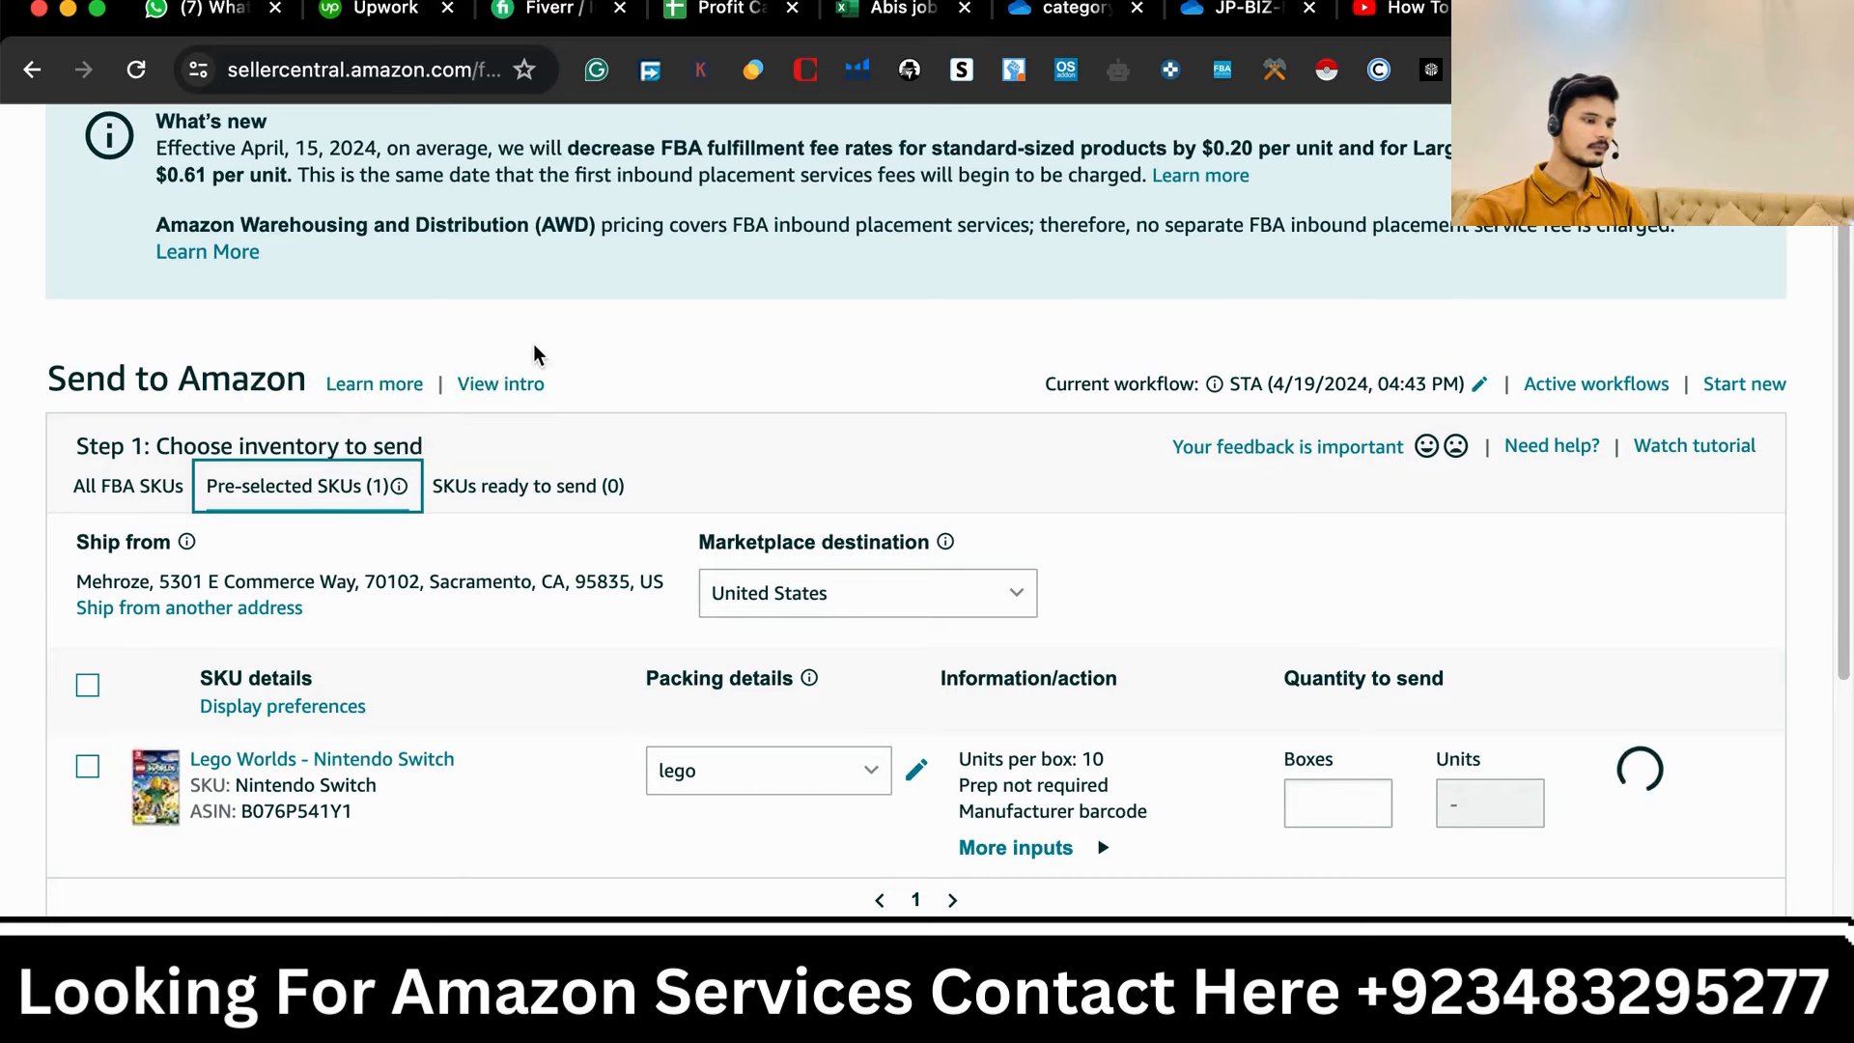
click(536, 350)
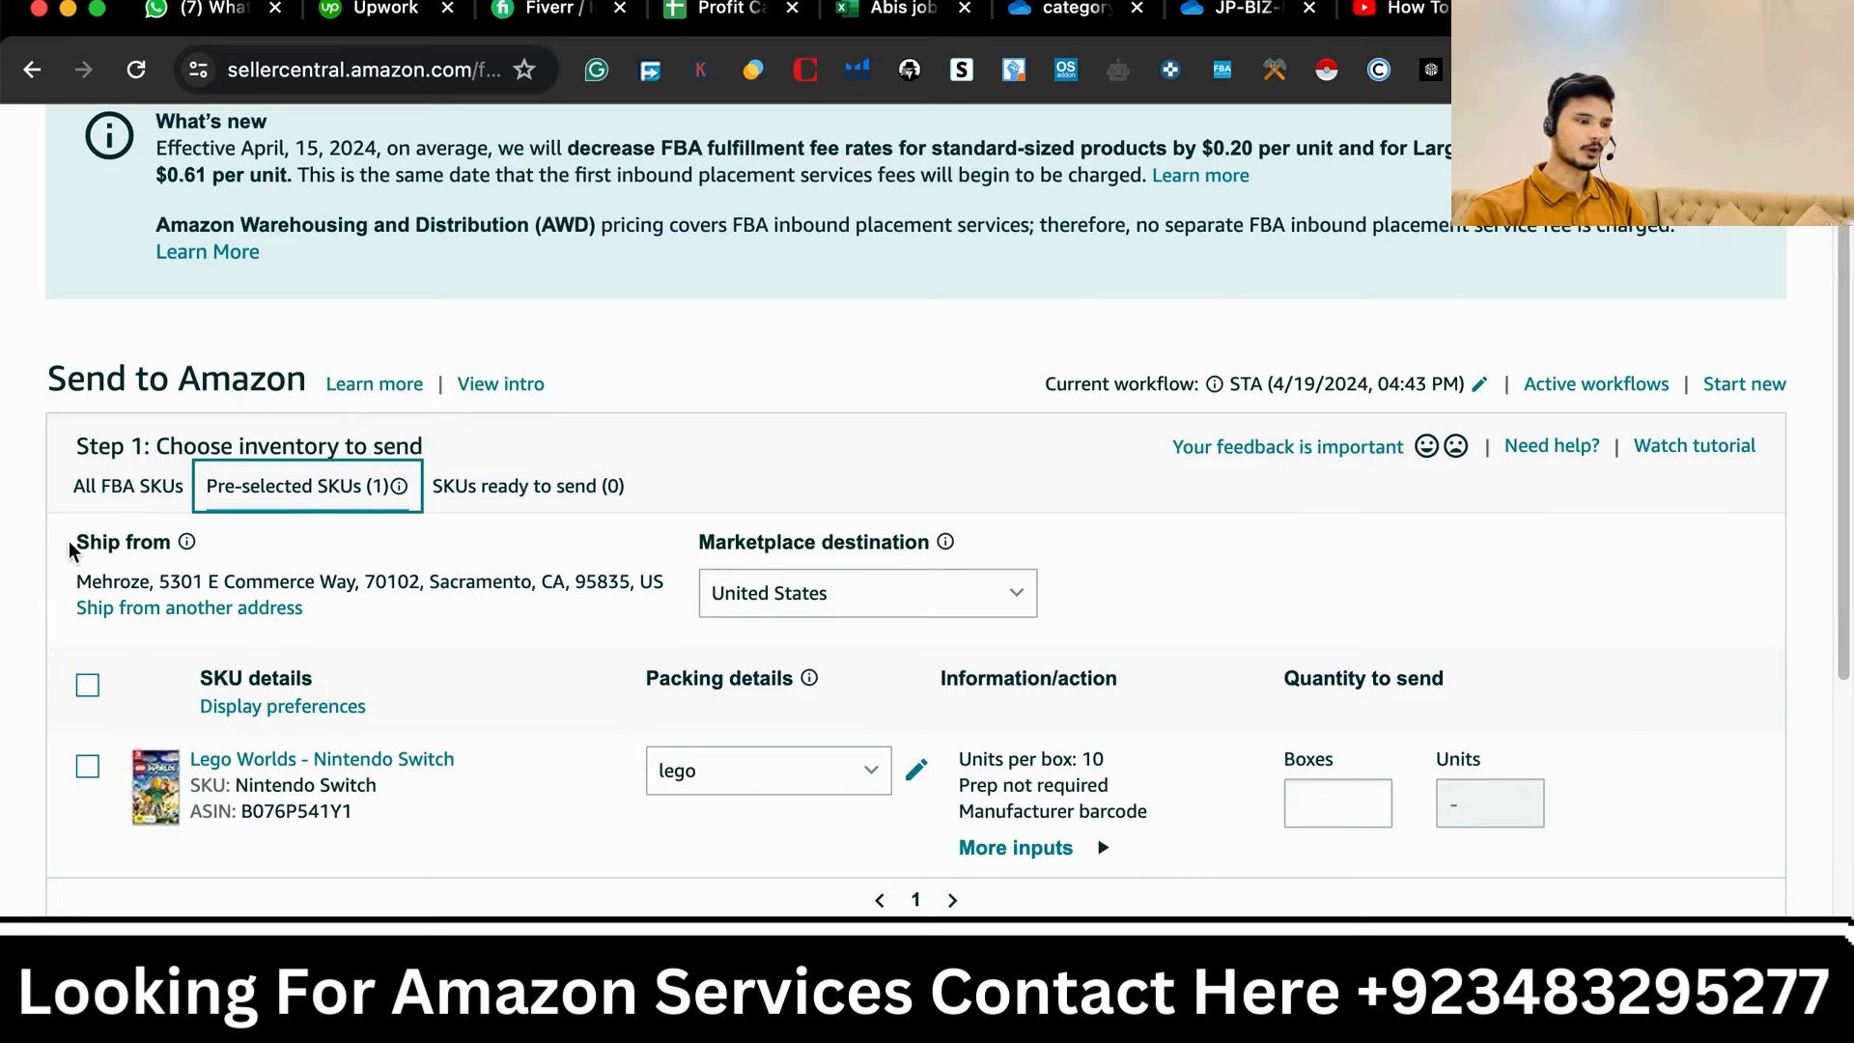
- Open the add new ship-from address form, review its contact fields, and cancel it
drag(75, 543, 176, 545)
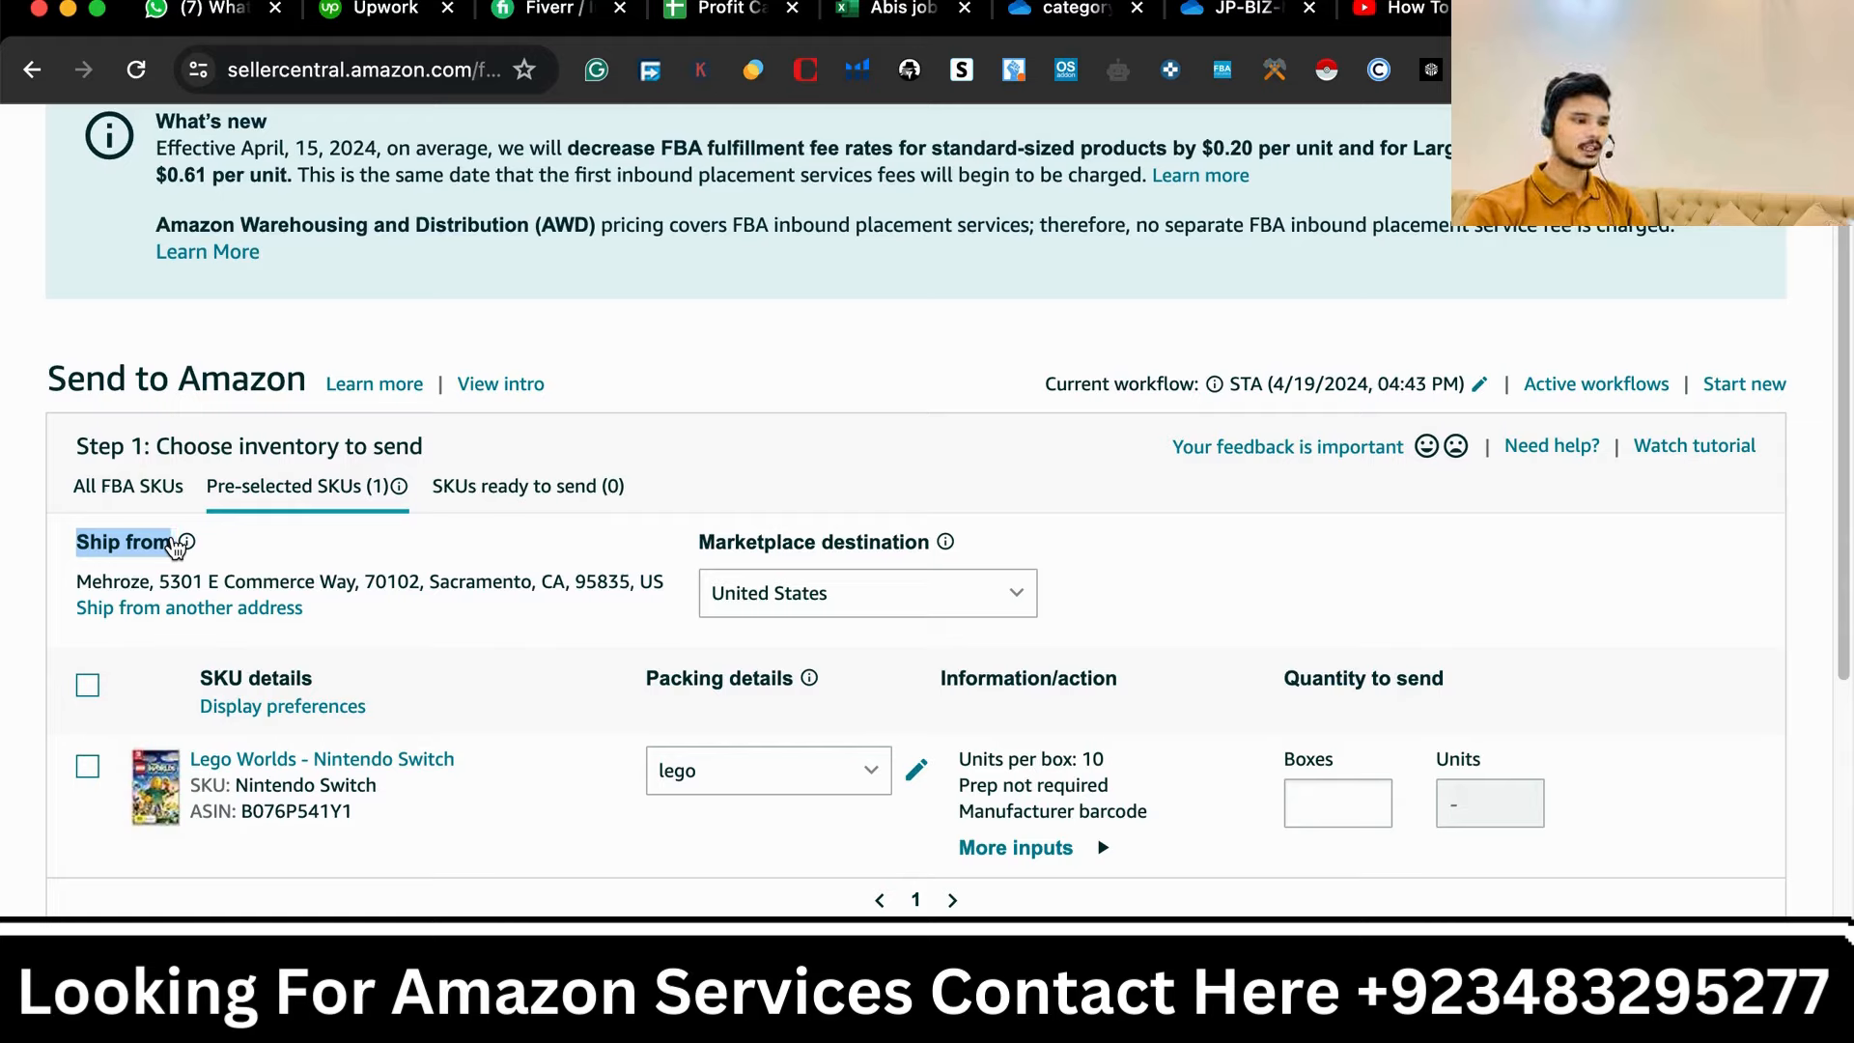
click(162, 611)
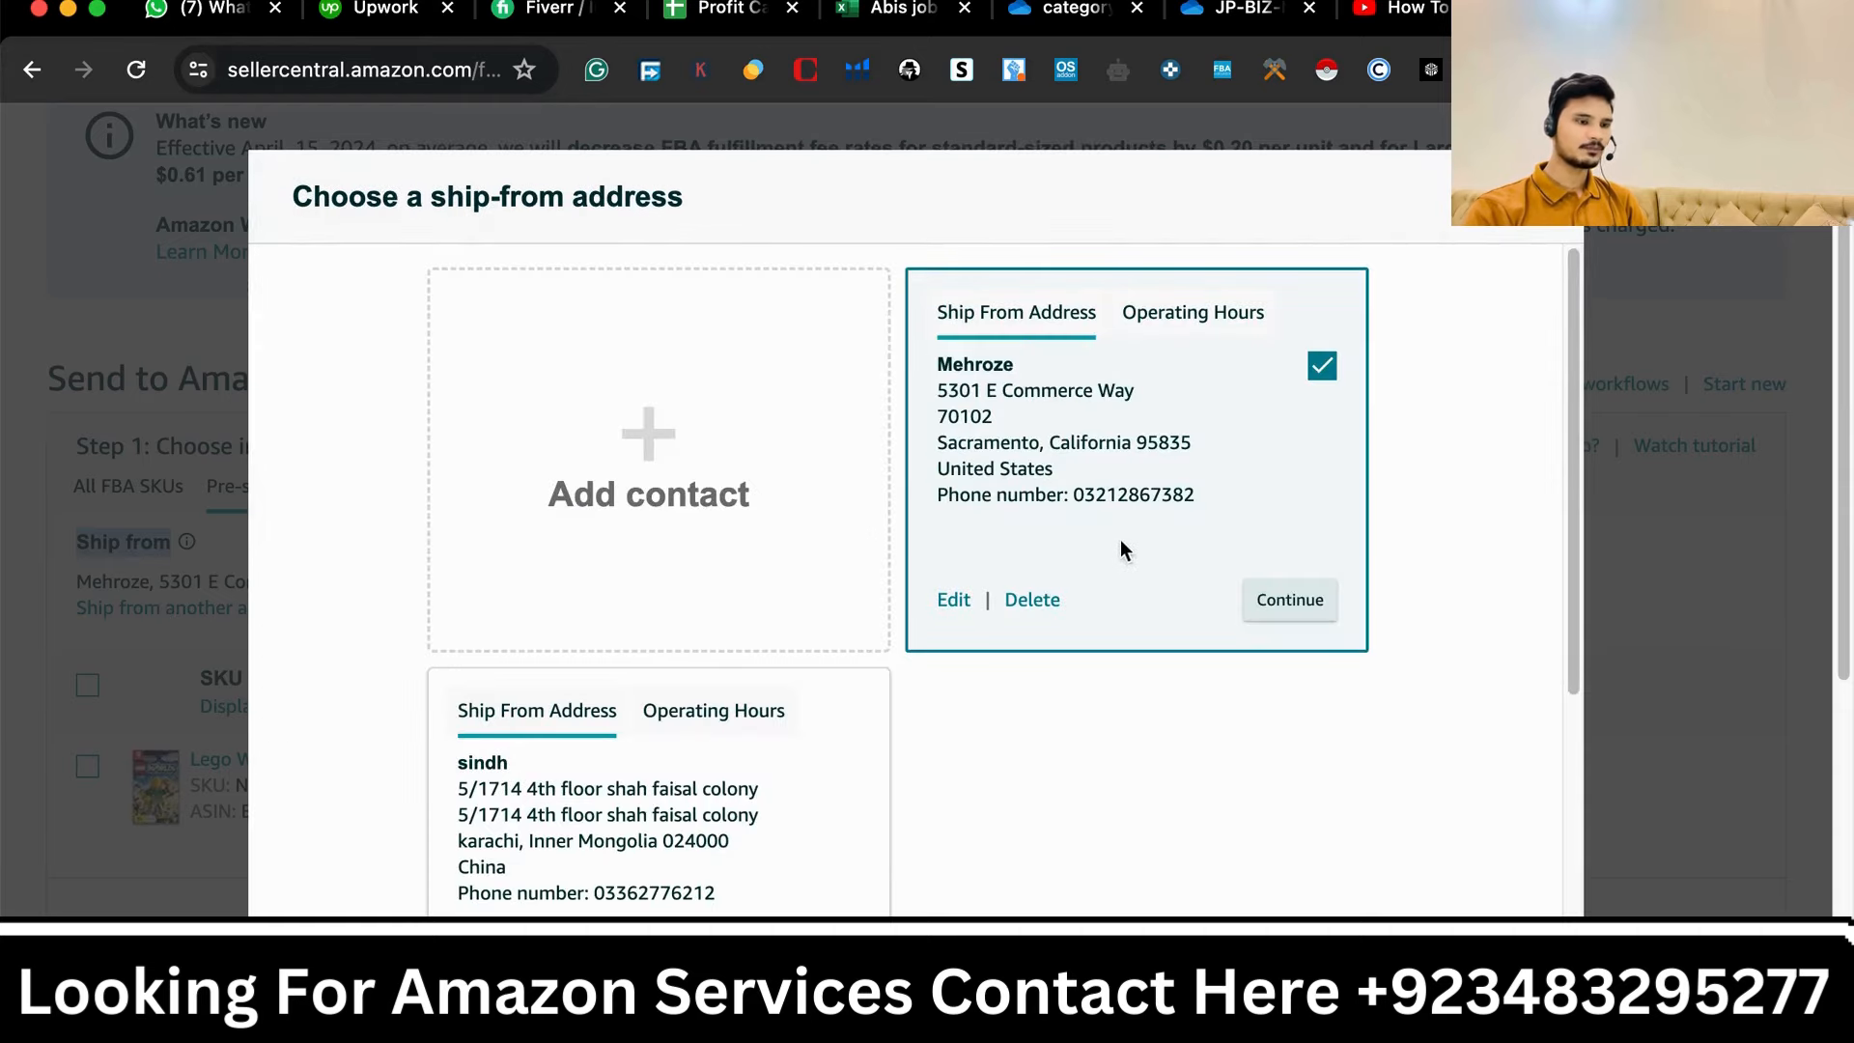
click(643, 428)
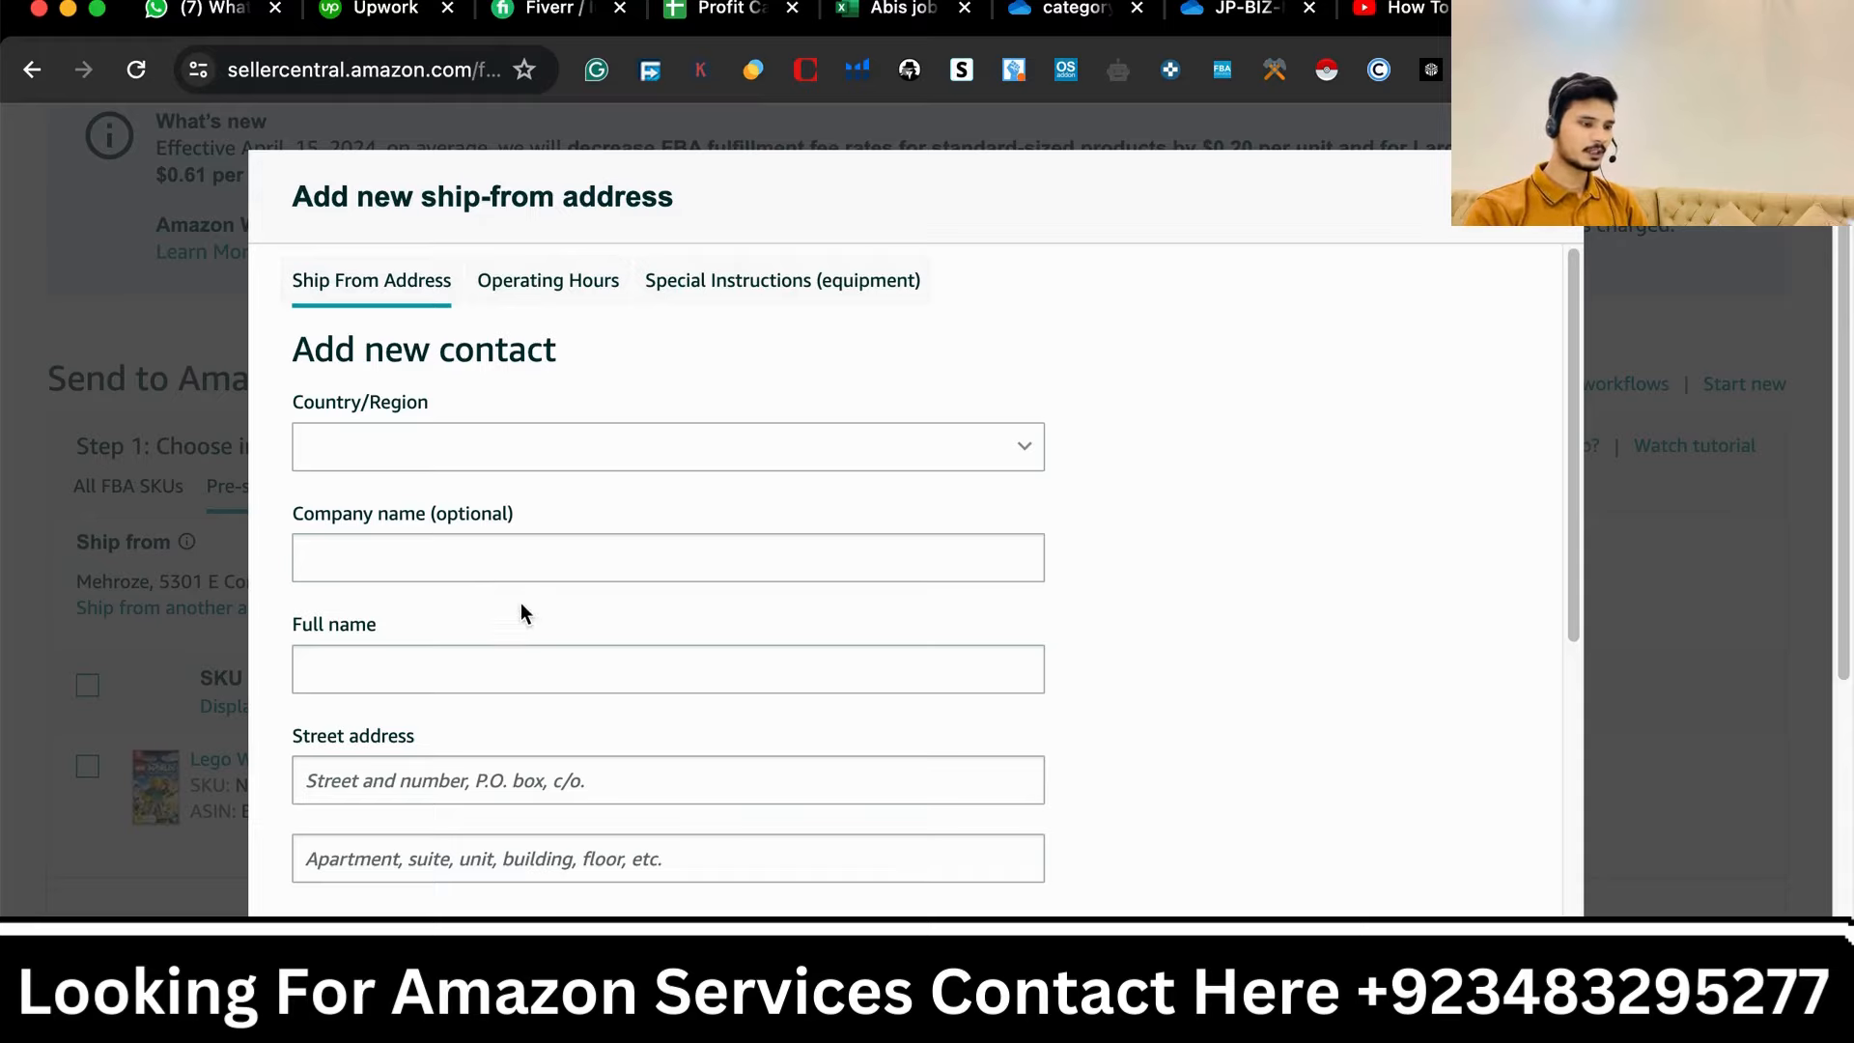
scroll(460, 686, down, 3)
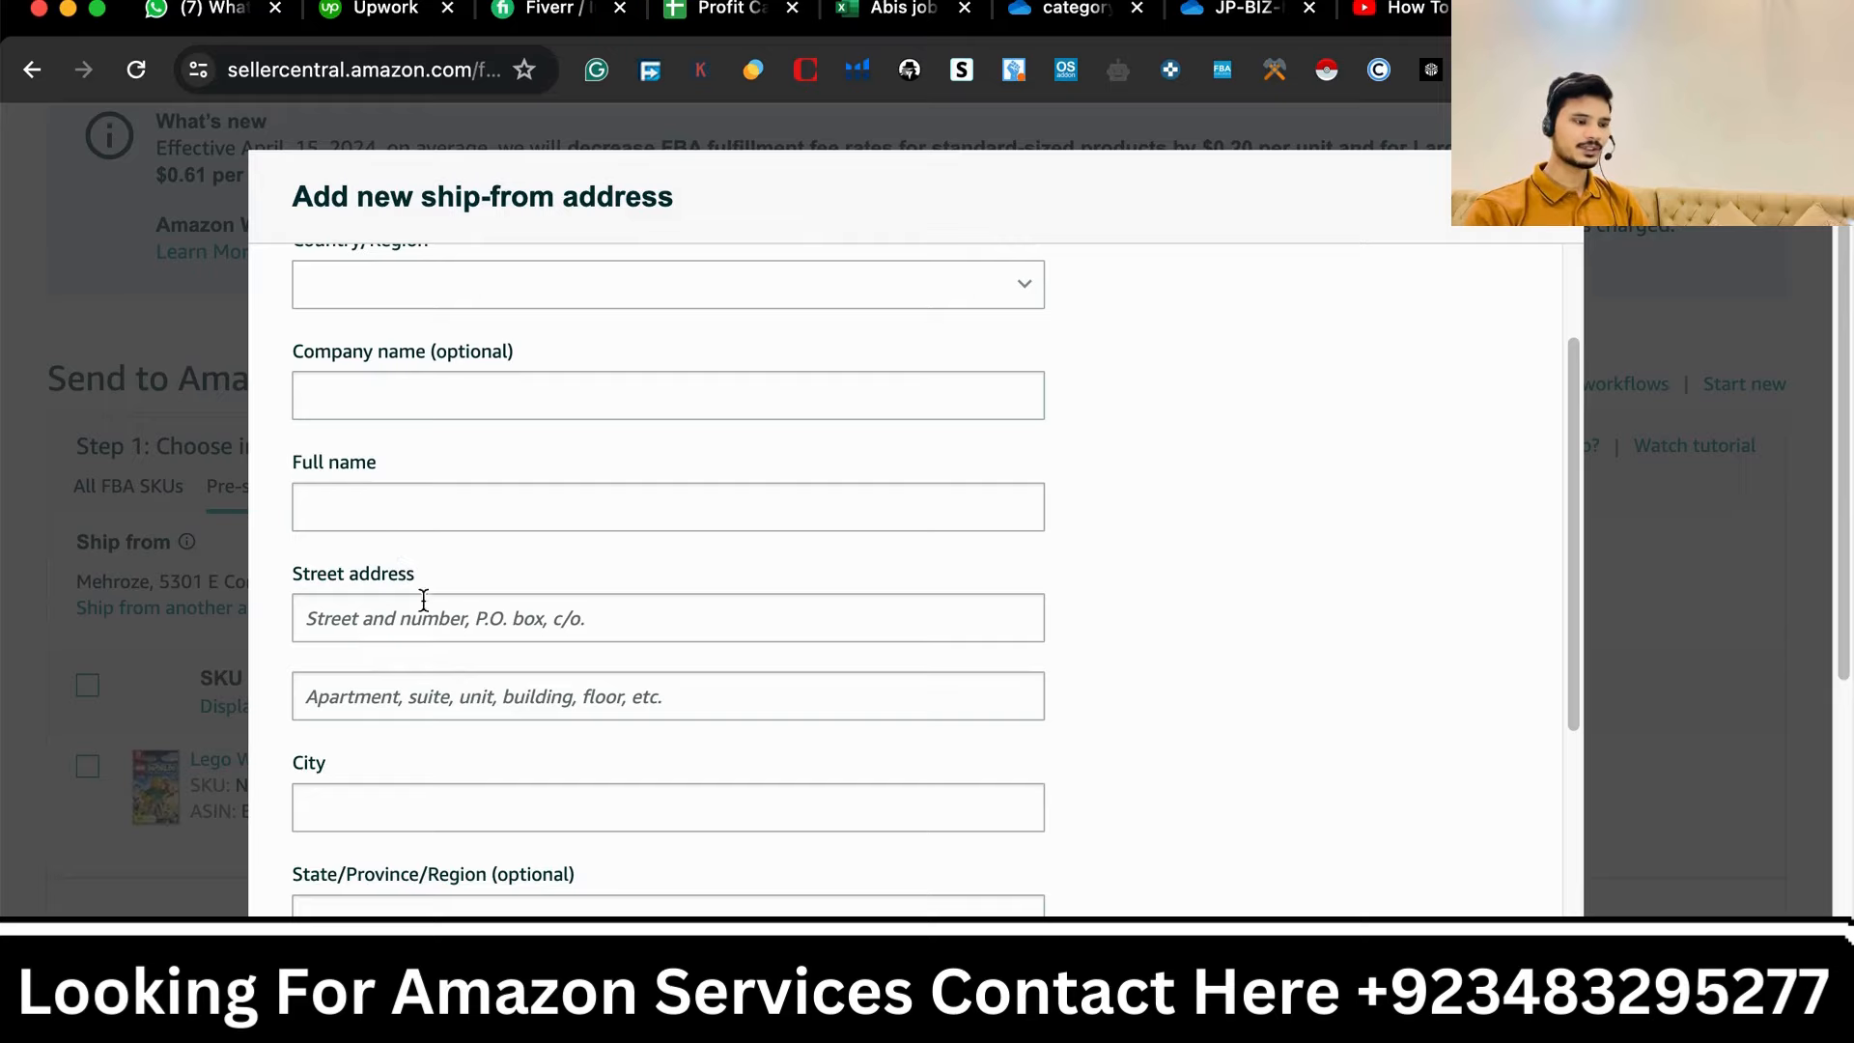
scroll(444, 761, down, 2)
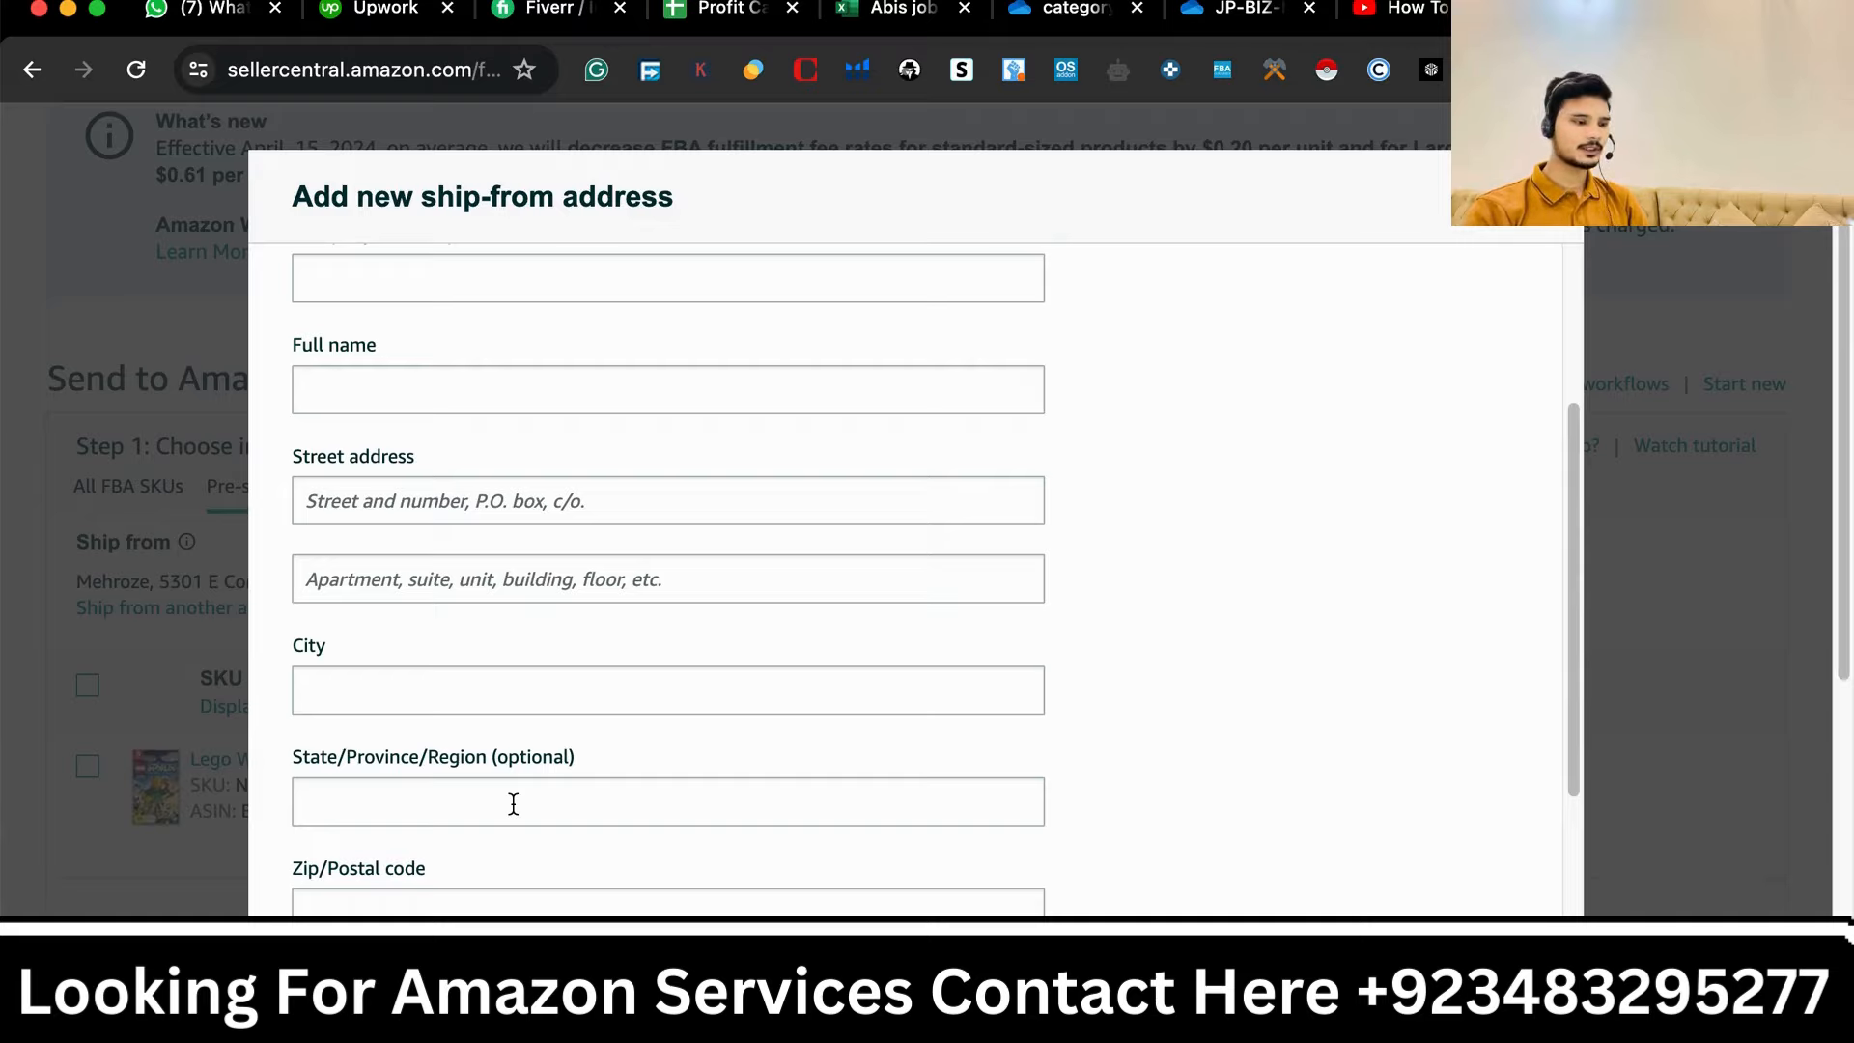
scroll(513, 804, down, 2)
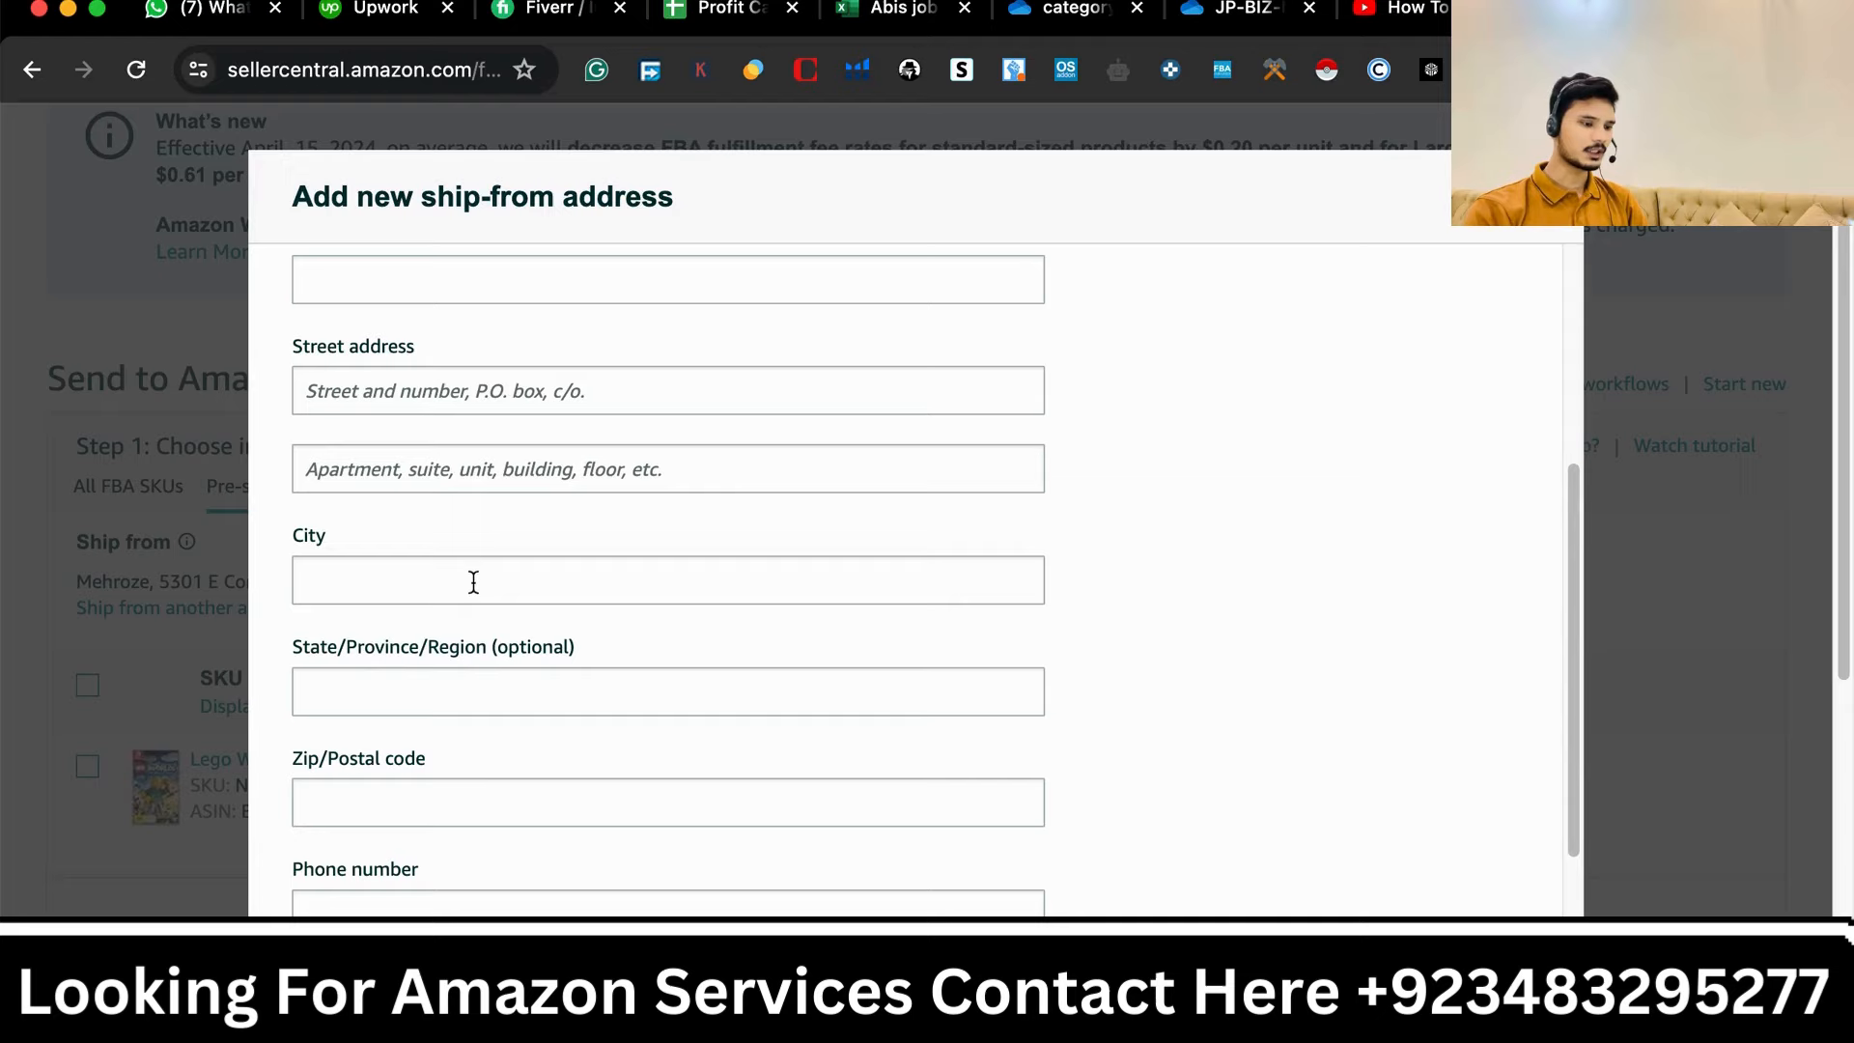
scroll(470, 770, down, 3)
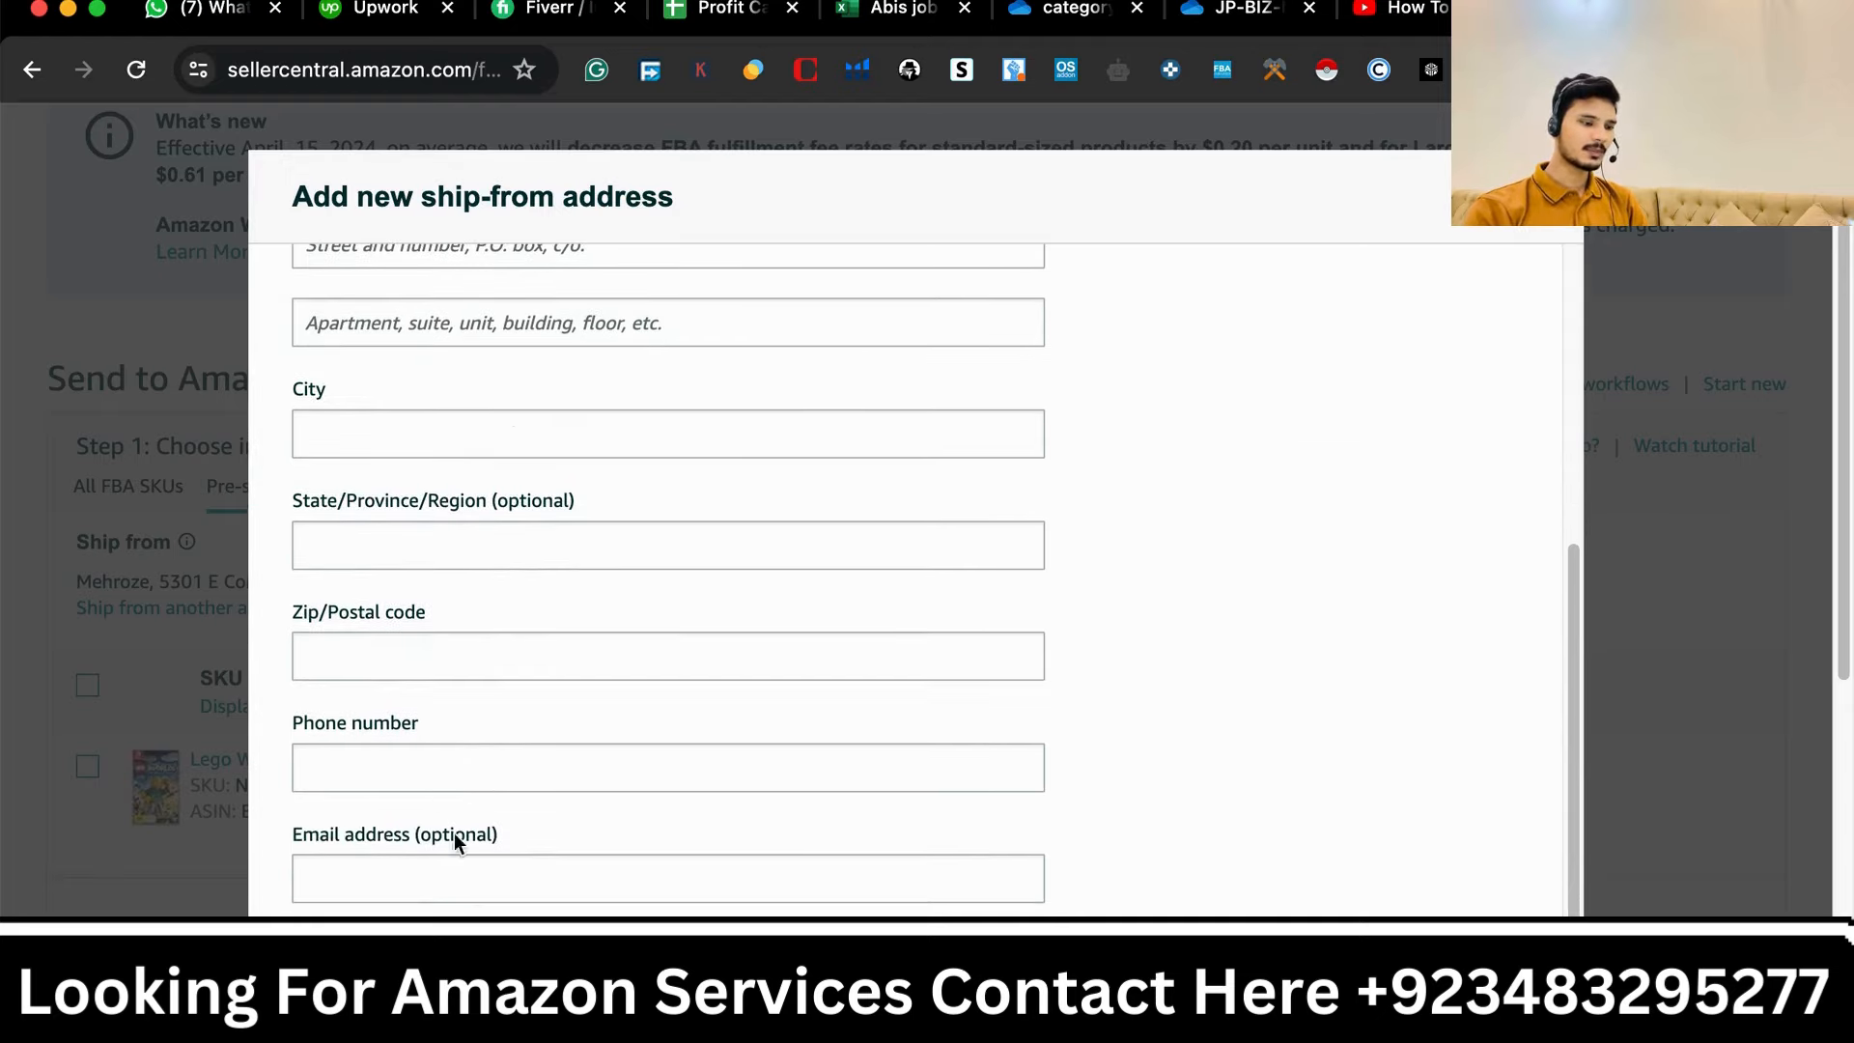
scroll(509, 865, down, 1)
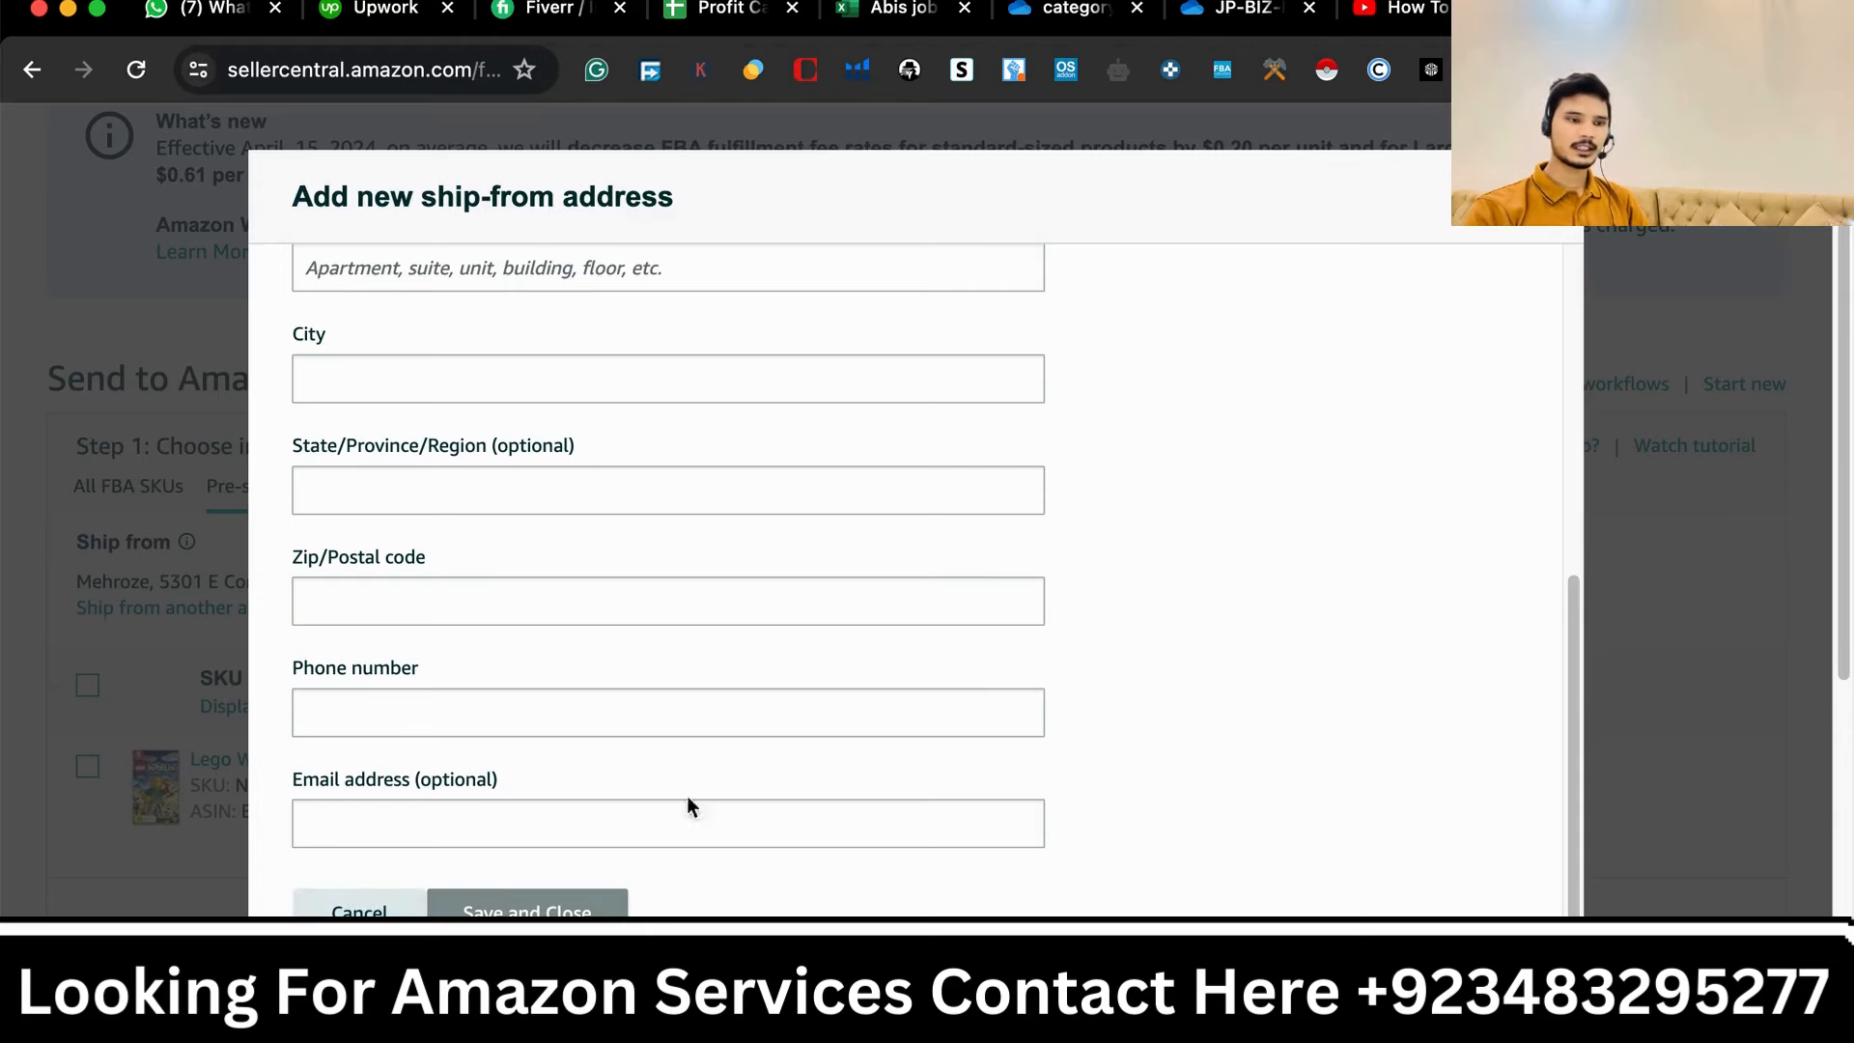
click(359, 909)
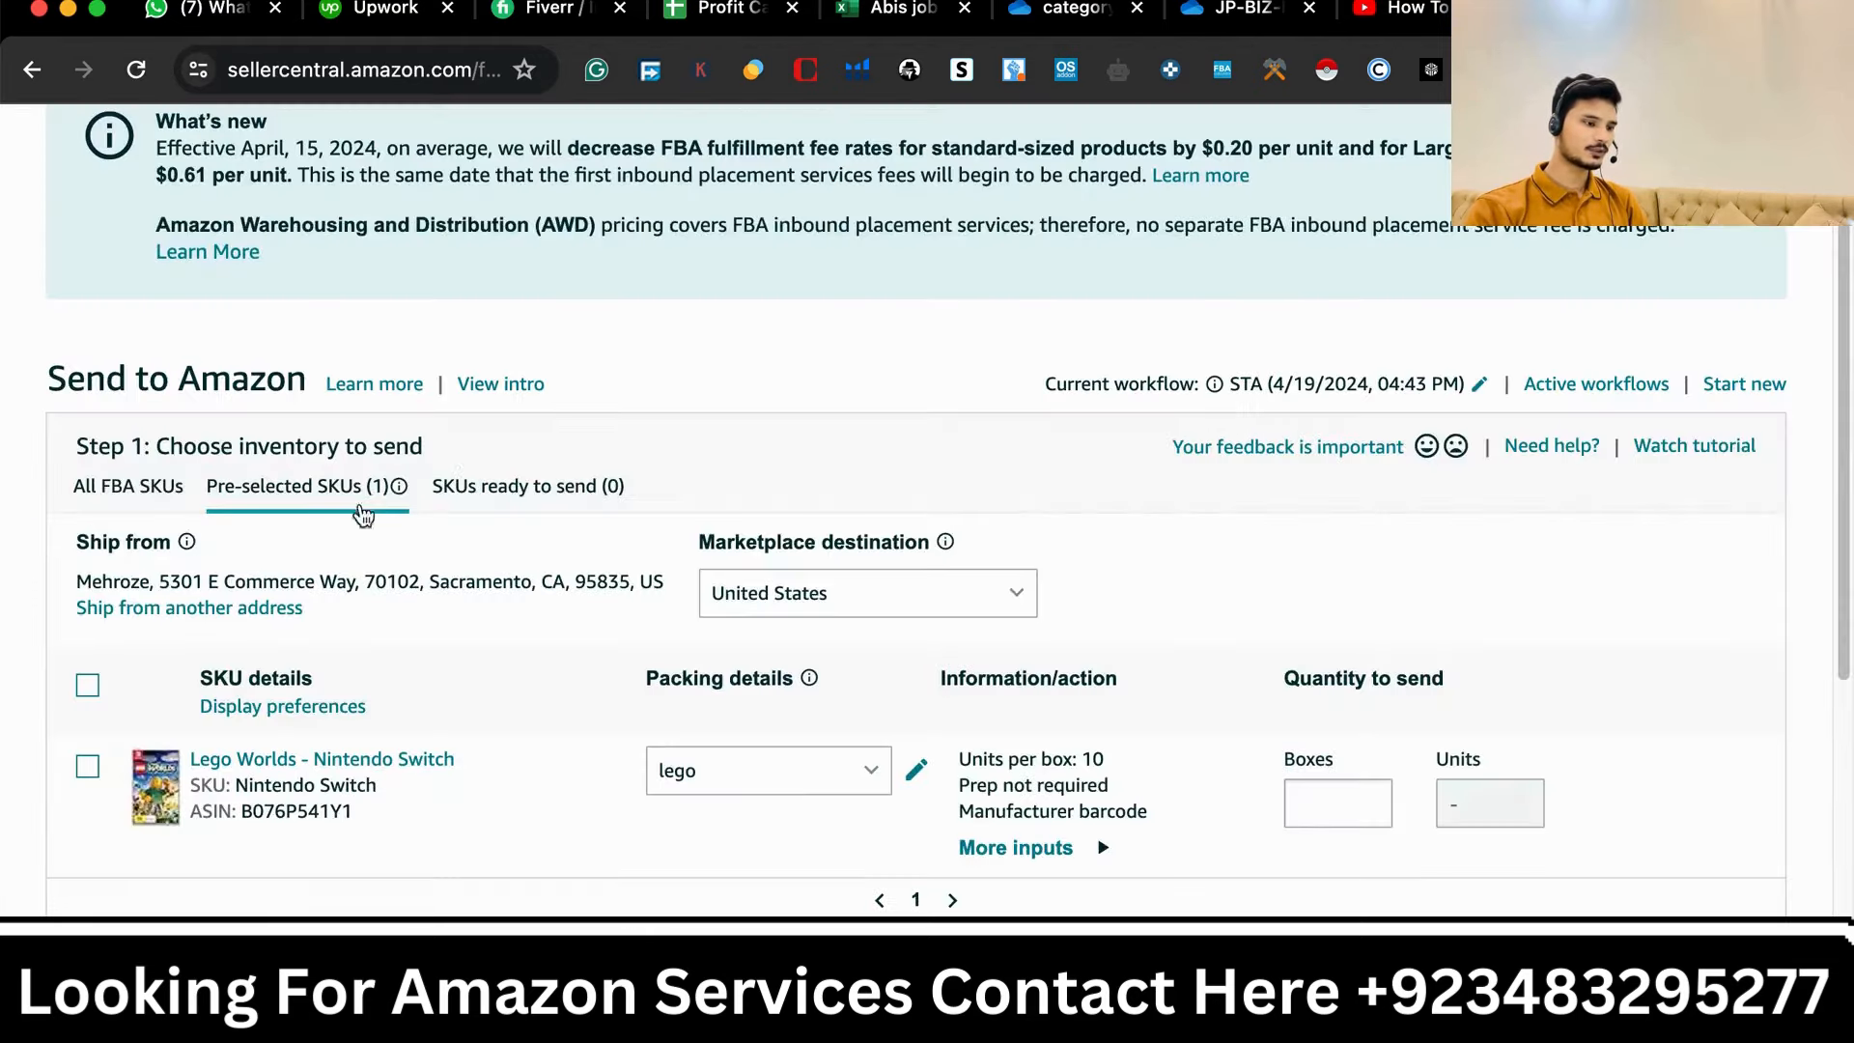
- Keep the currently selected ship-from address and continue
click(198, 610)
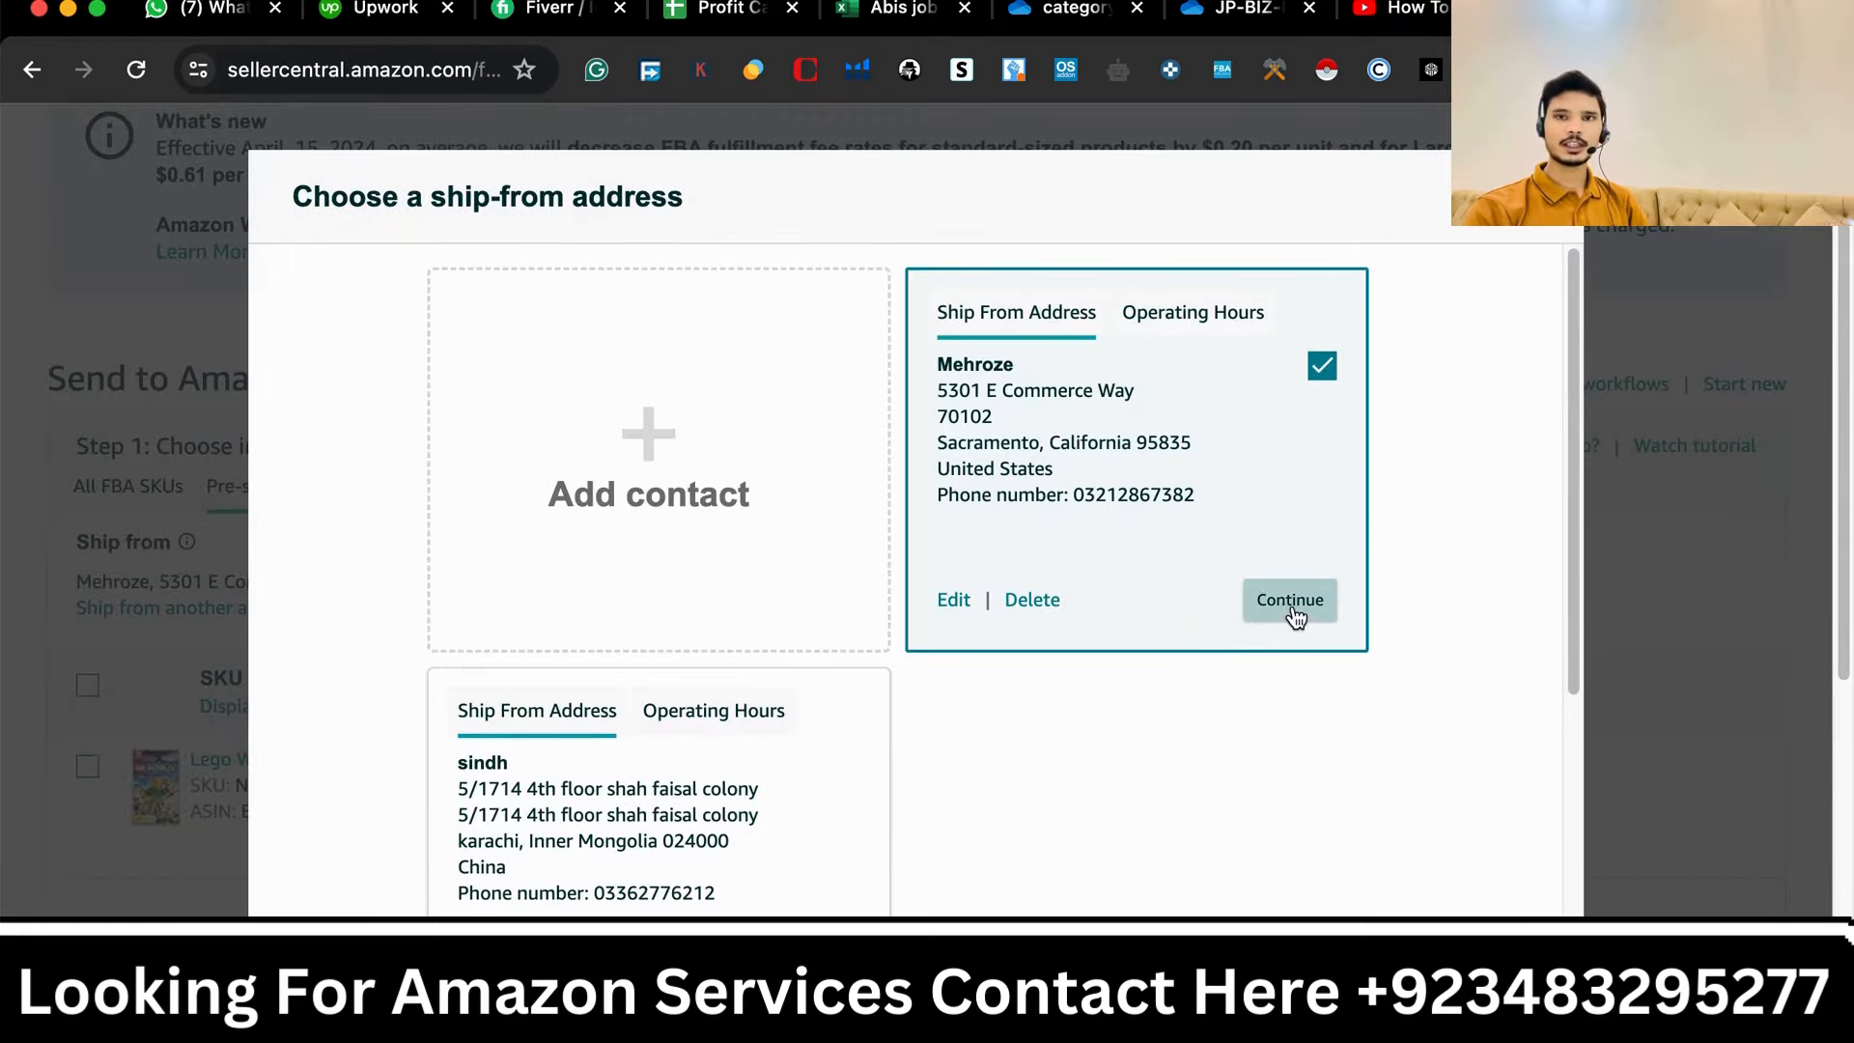
click(1291, 606)
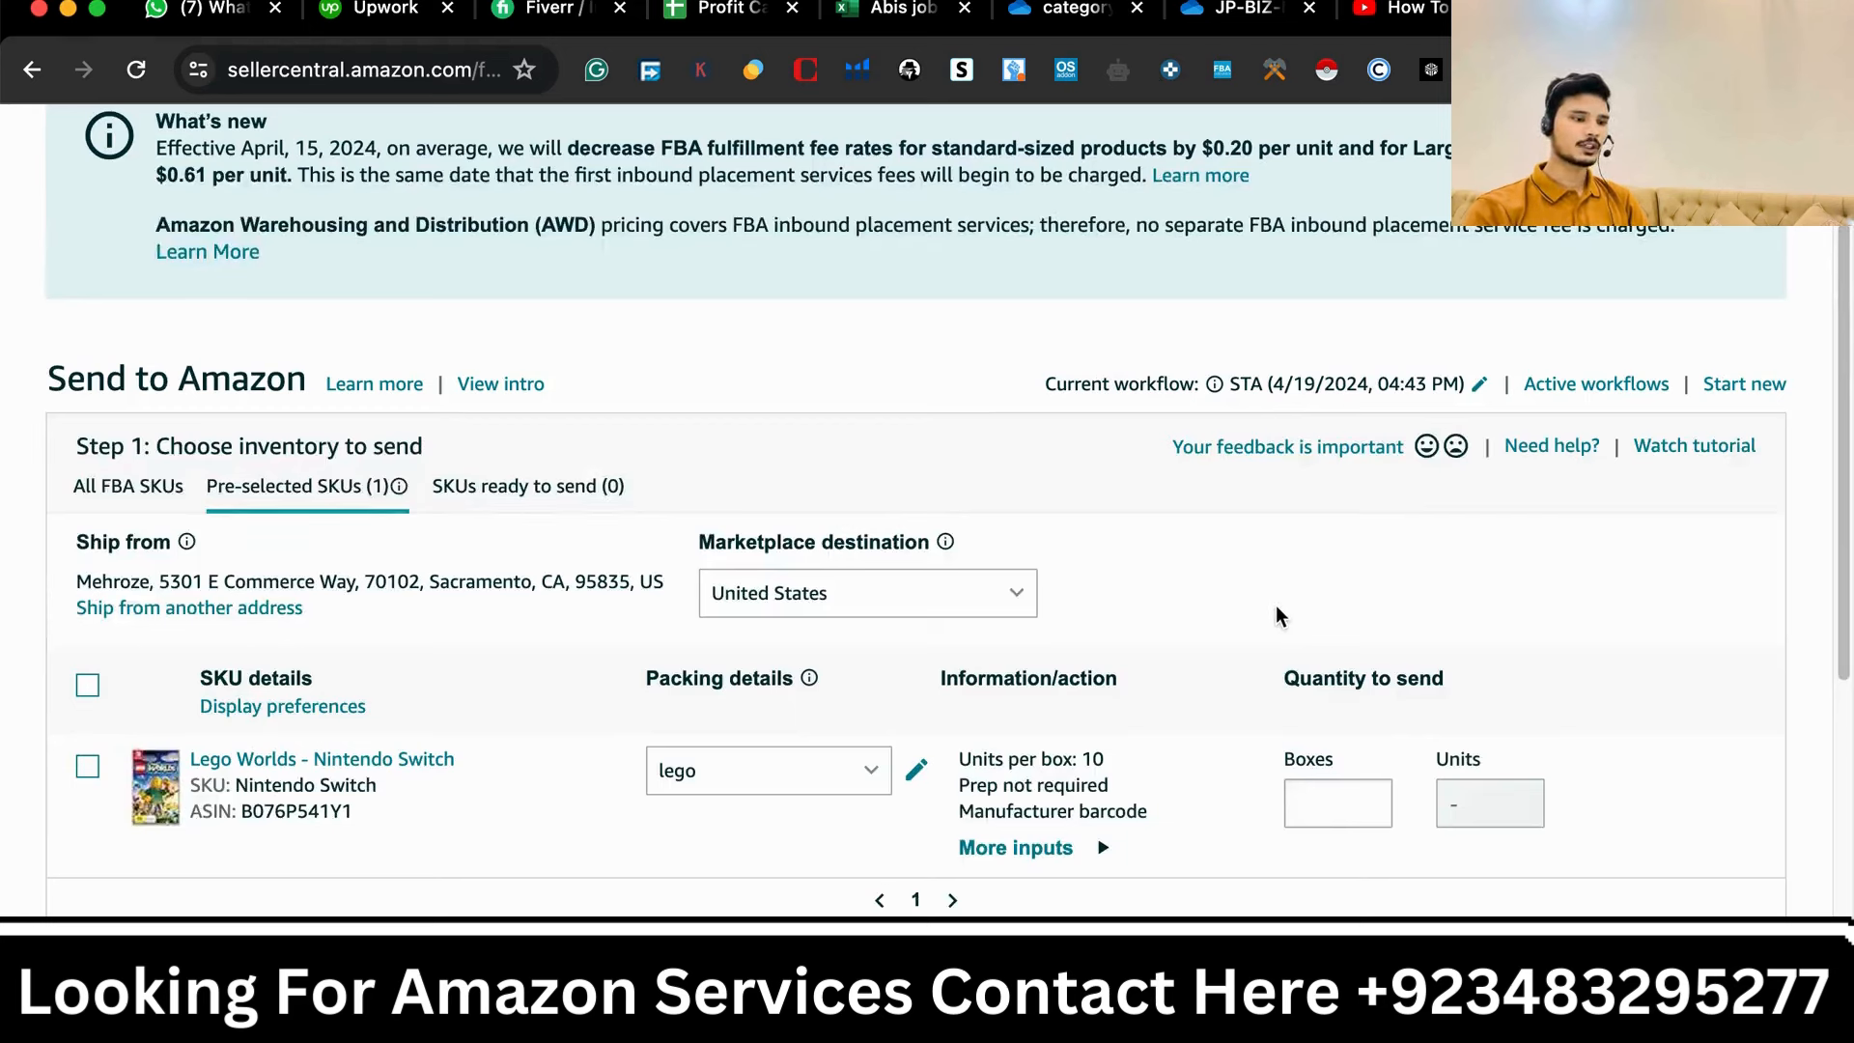
- Switch the SKU's packing template to Individual units and view its packing details
drag(697, 543, 905, 552)
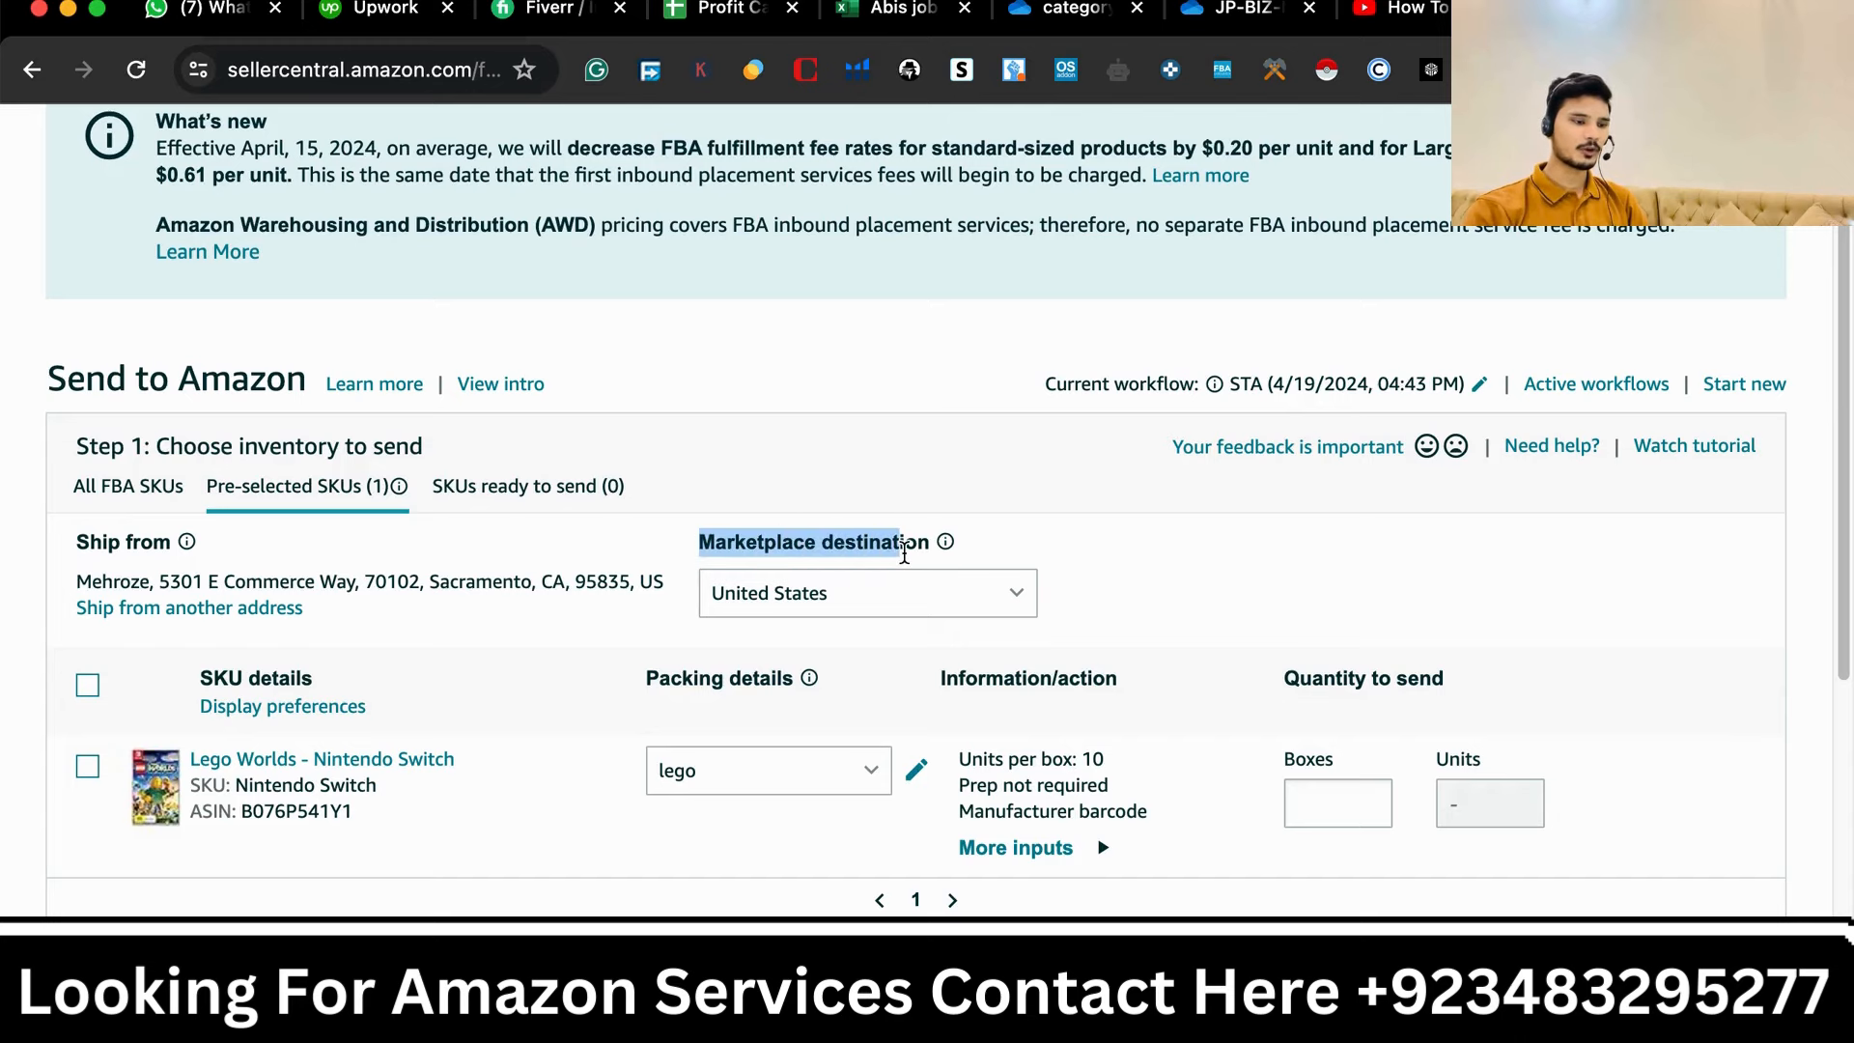
scroll(811, 657, down, 2)
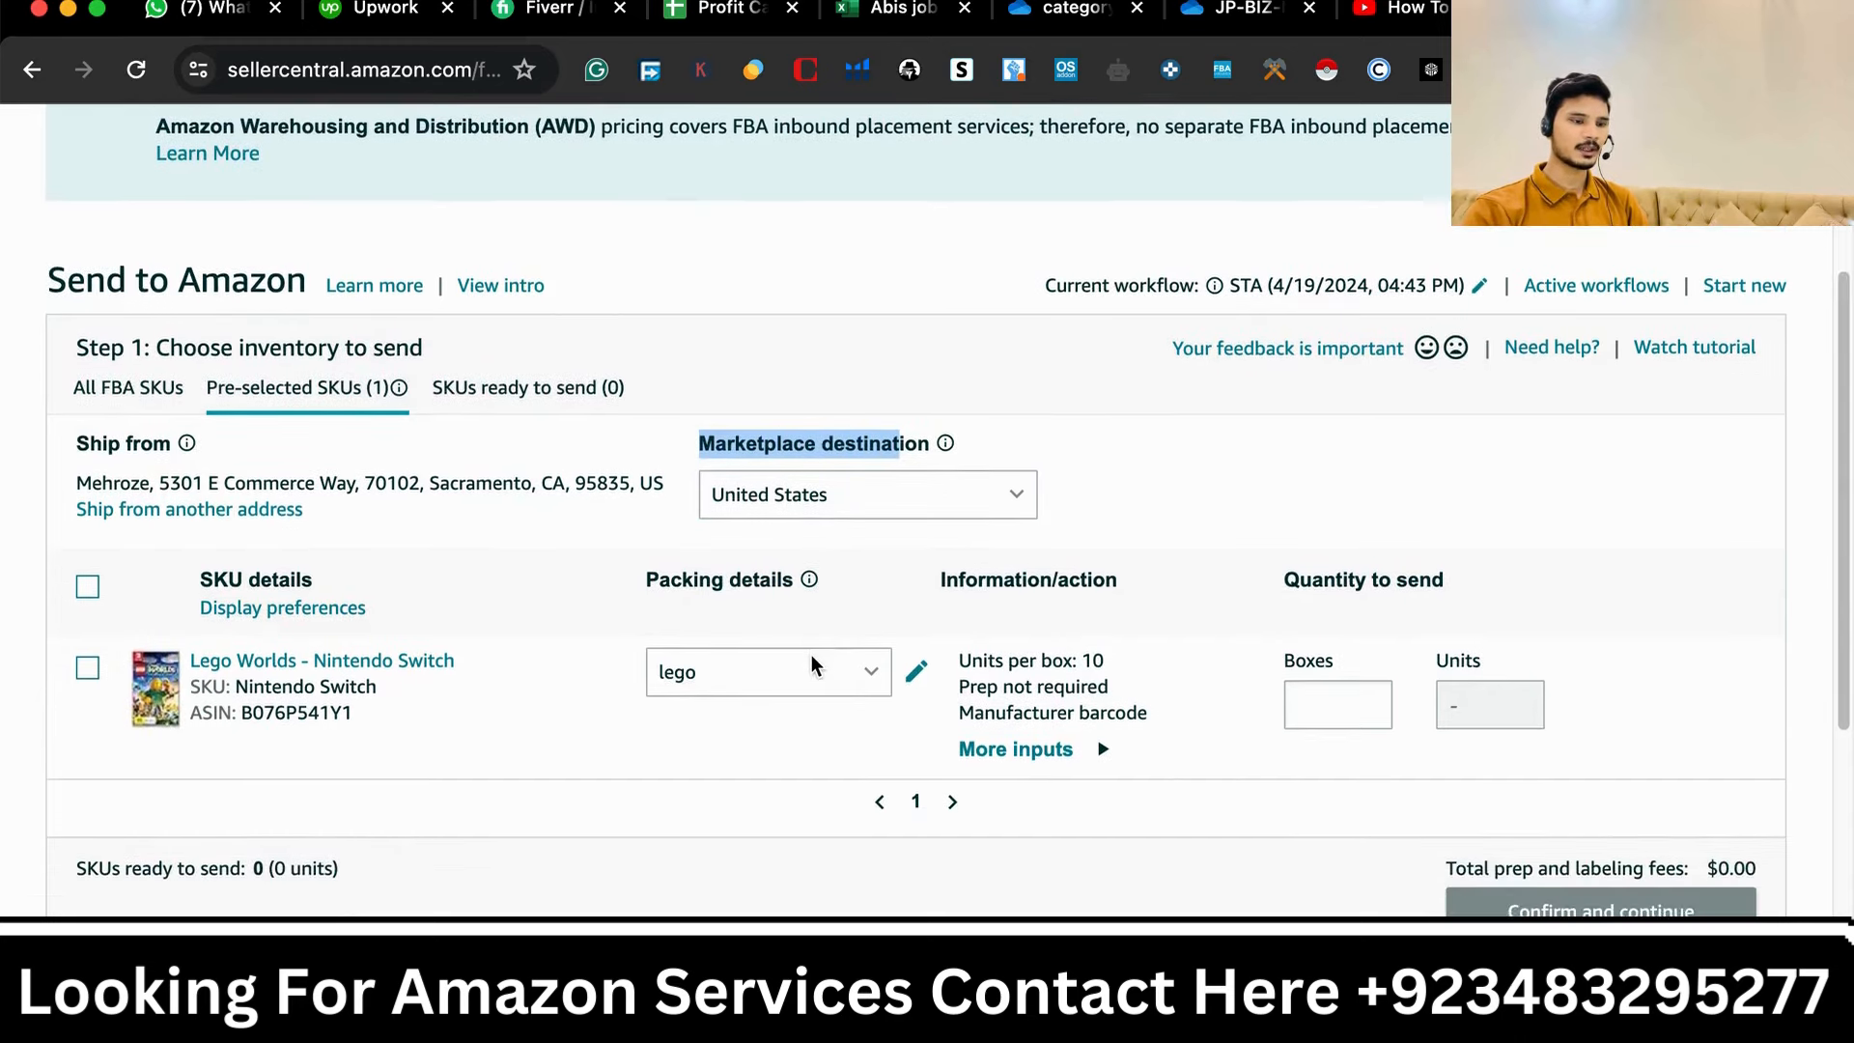
scroll(811, 655, down, 1)
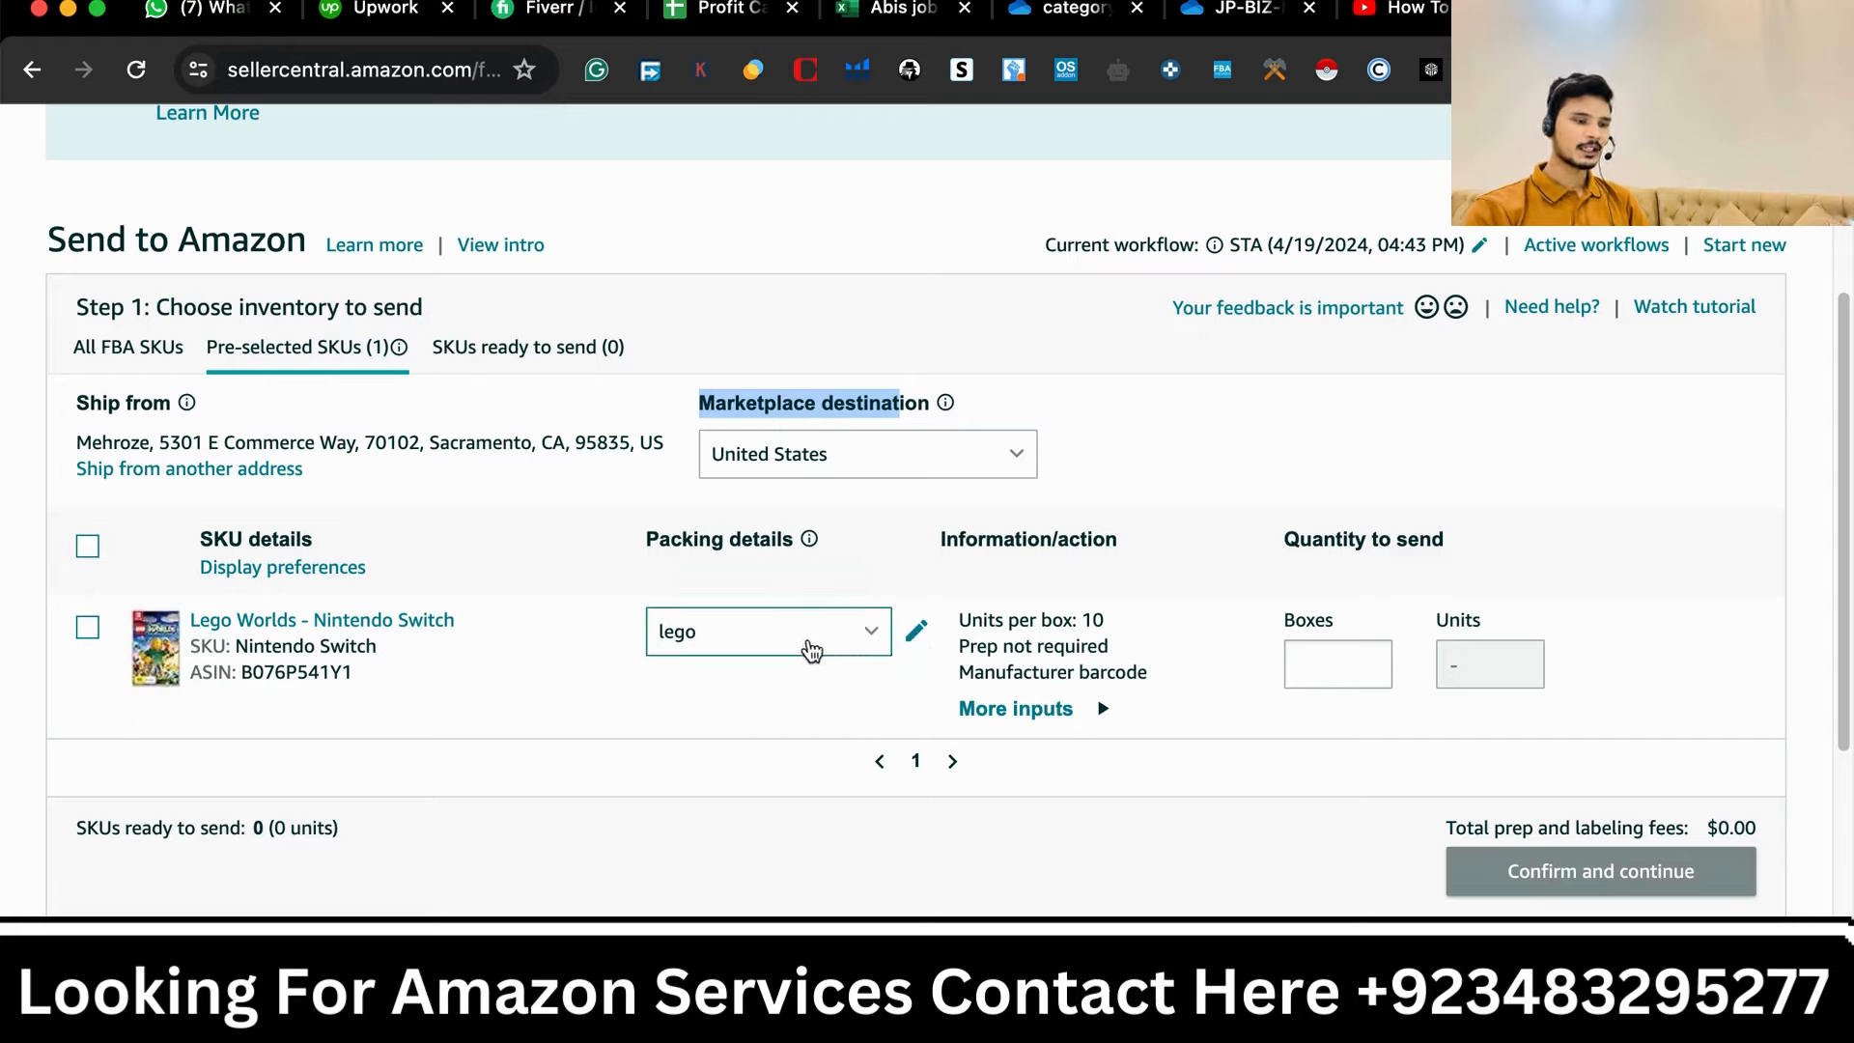
click(886, 635)
click(886, 635)
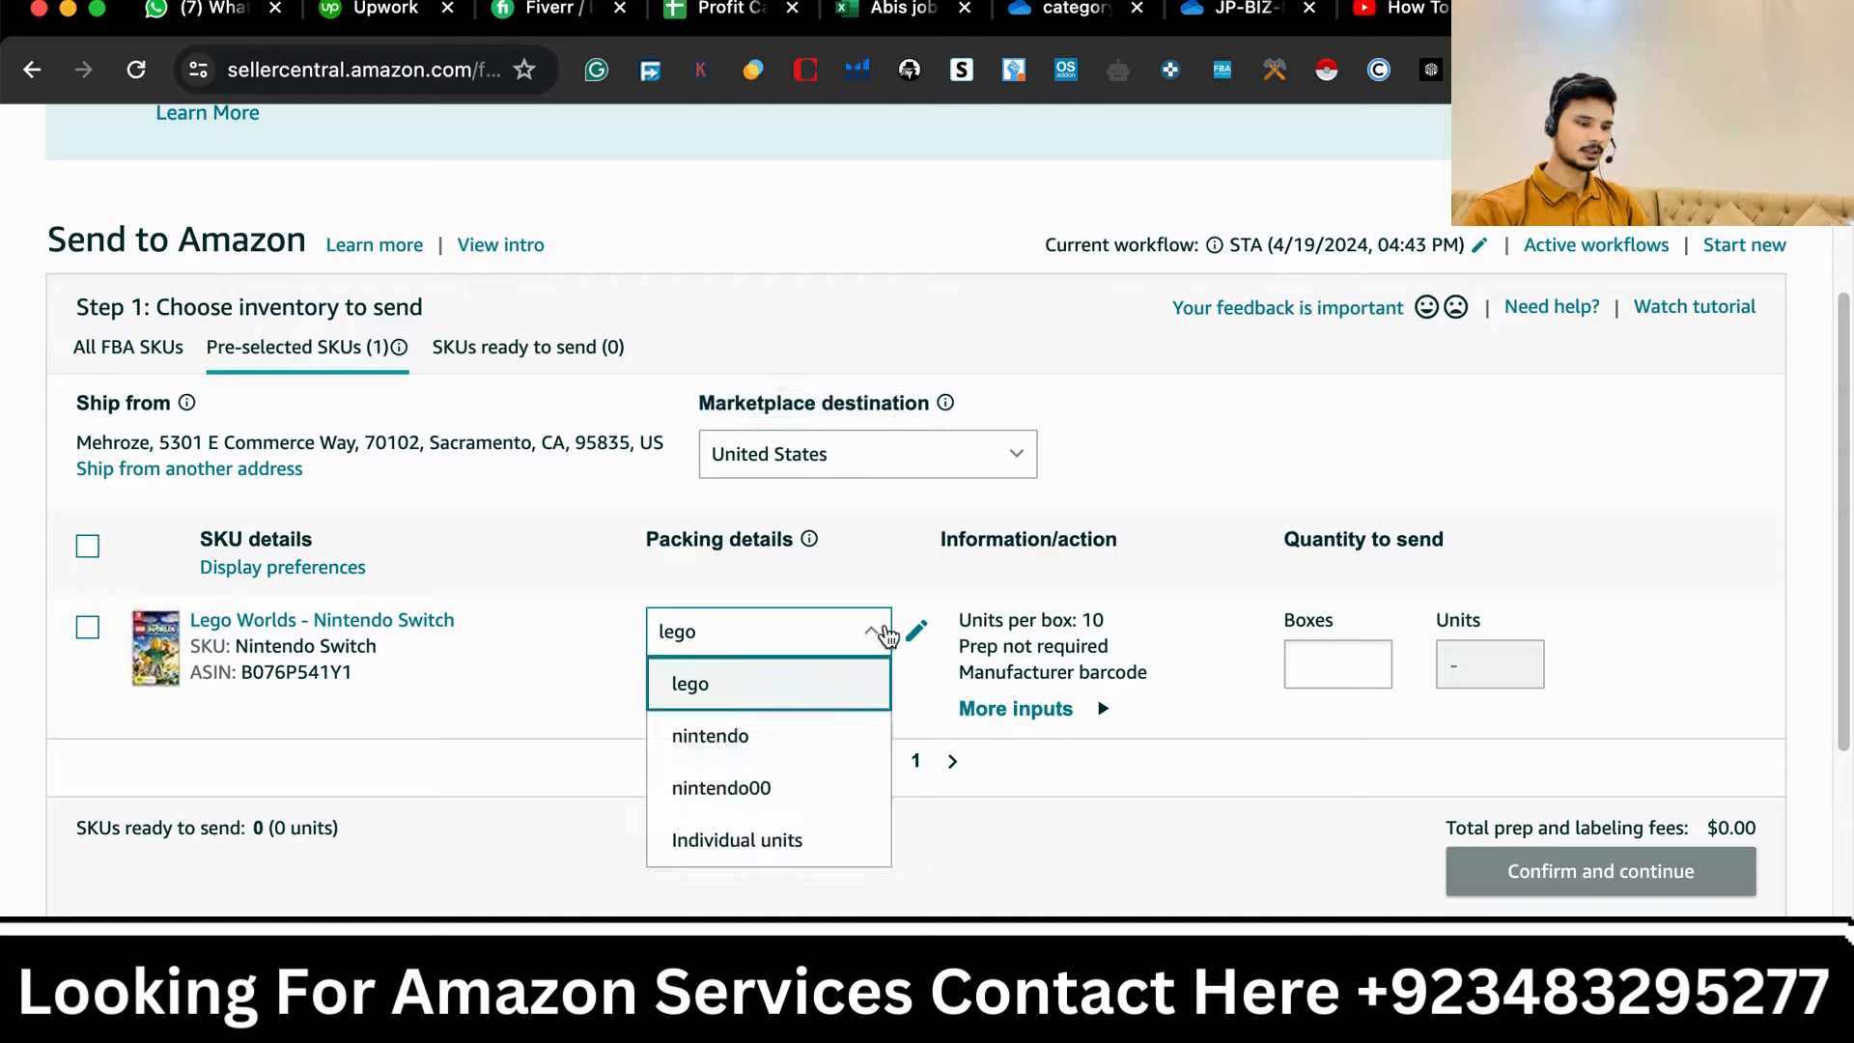
click(792, 839)
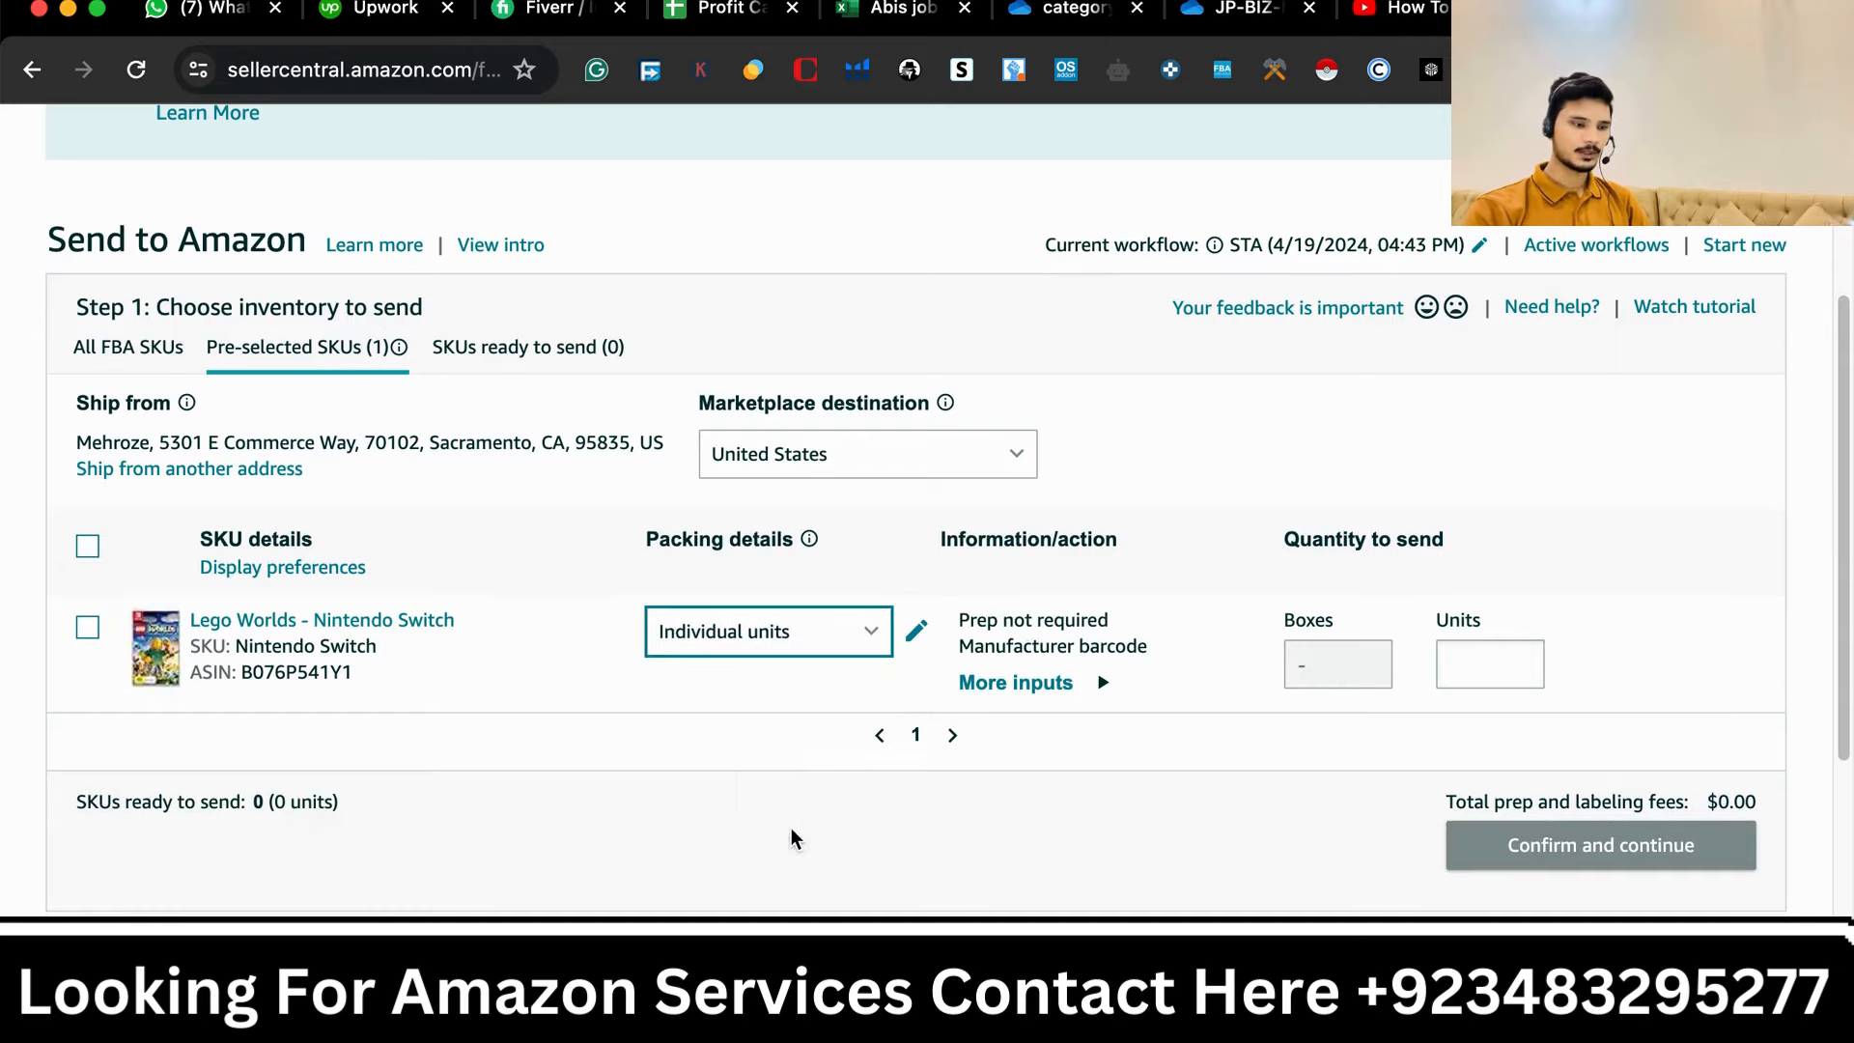
click(920, 632)
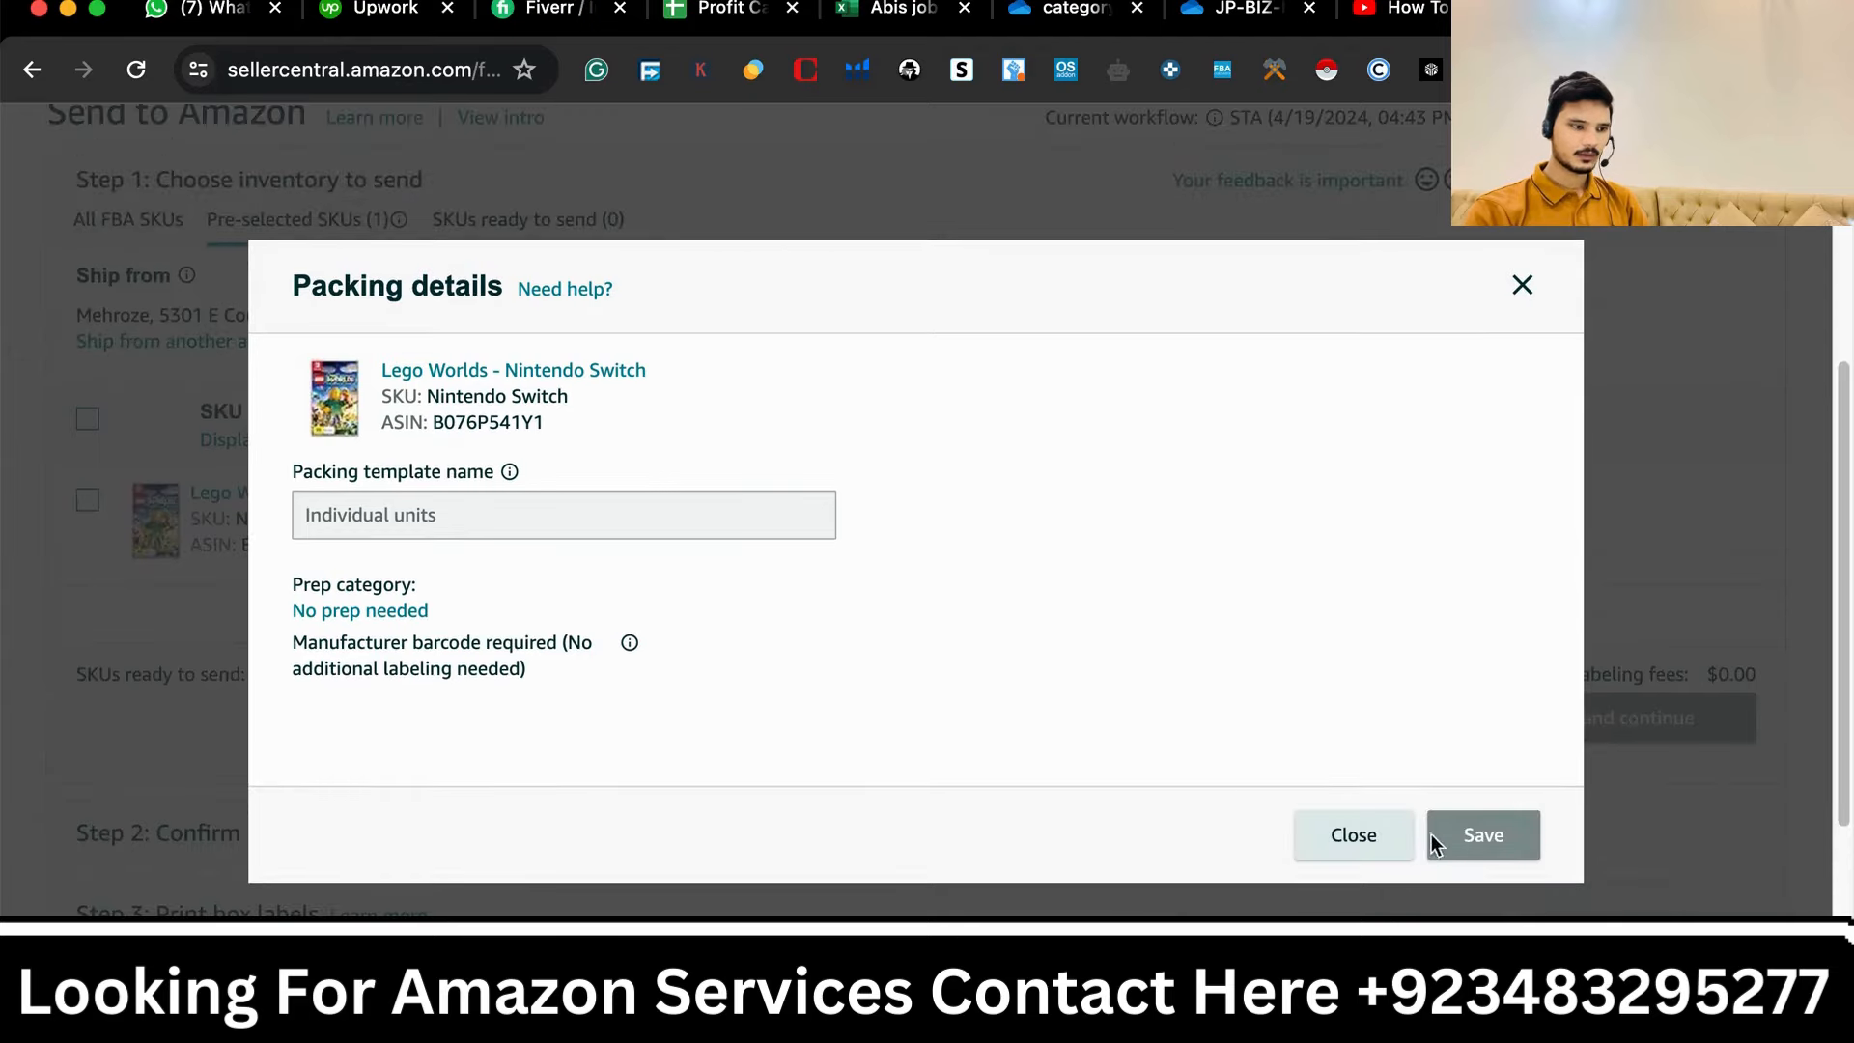
click(1338, 850)
- Switch the packing template back to lego and open its packing details for editing
click(891, 509)
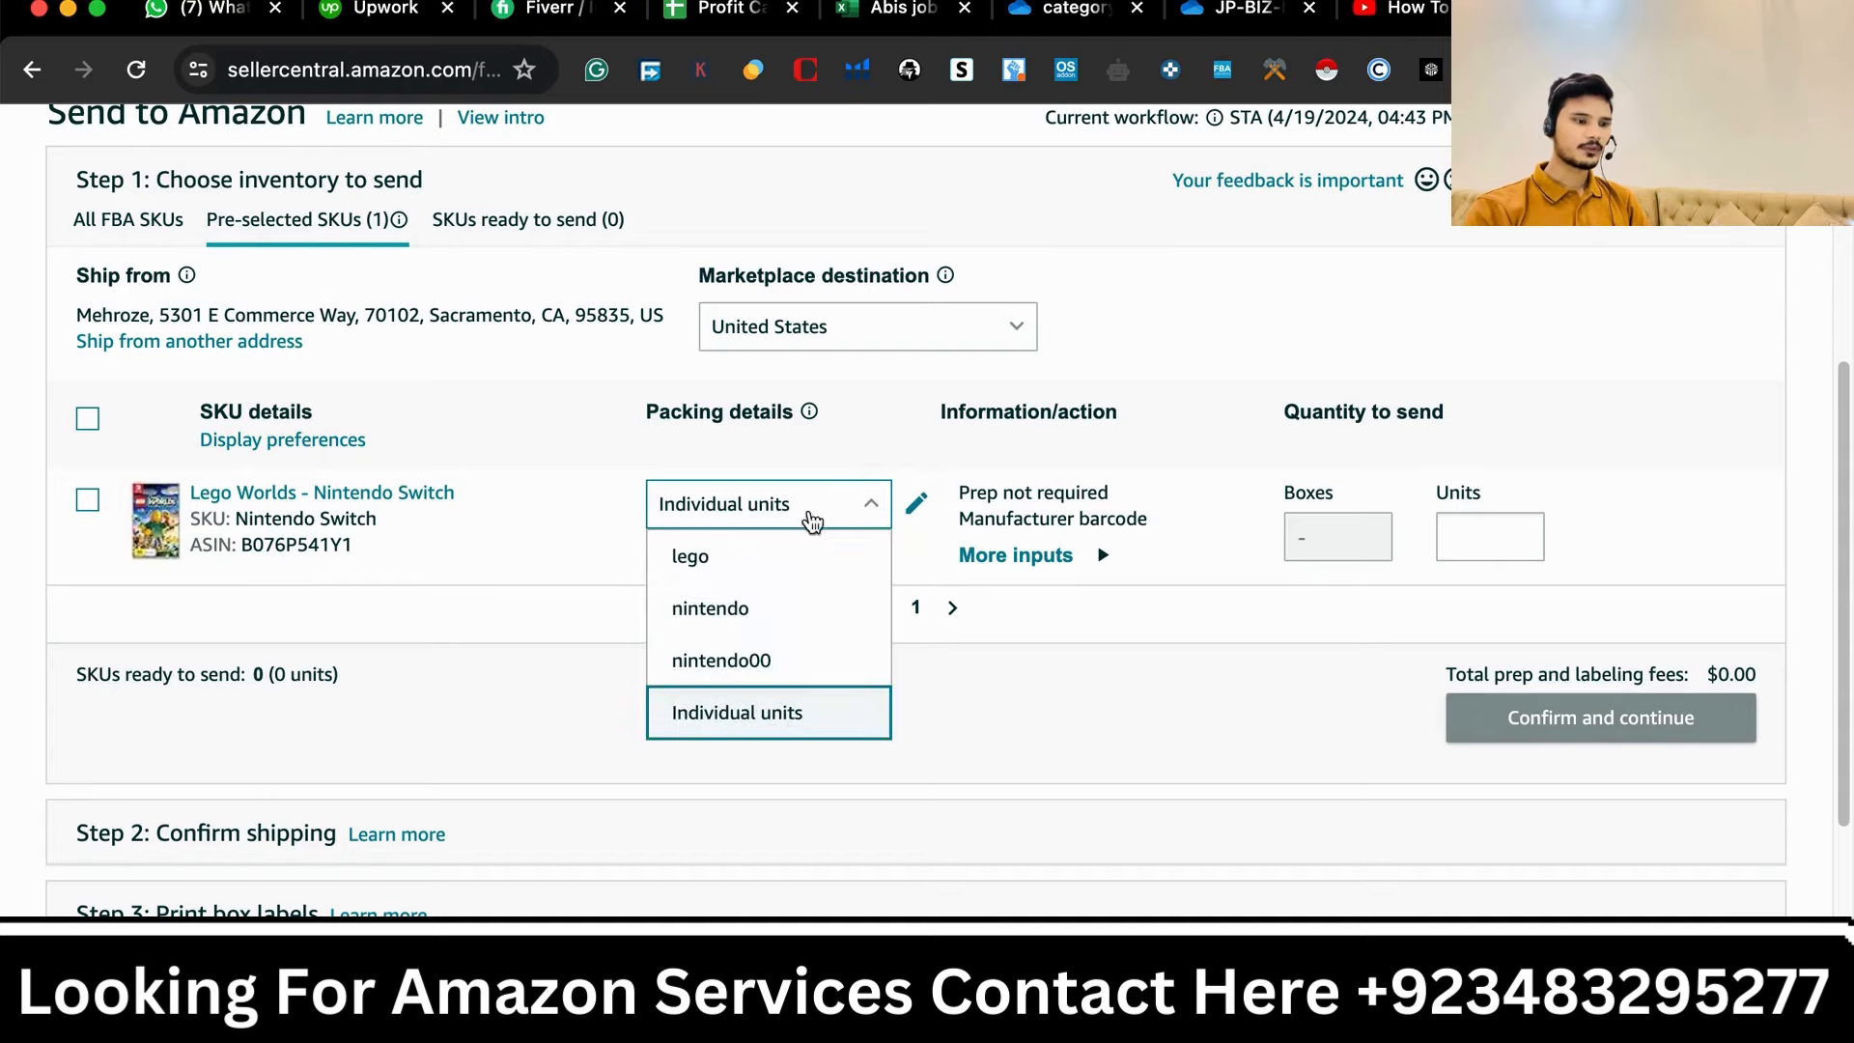
click(744, 545)
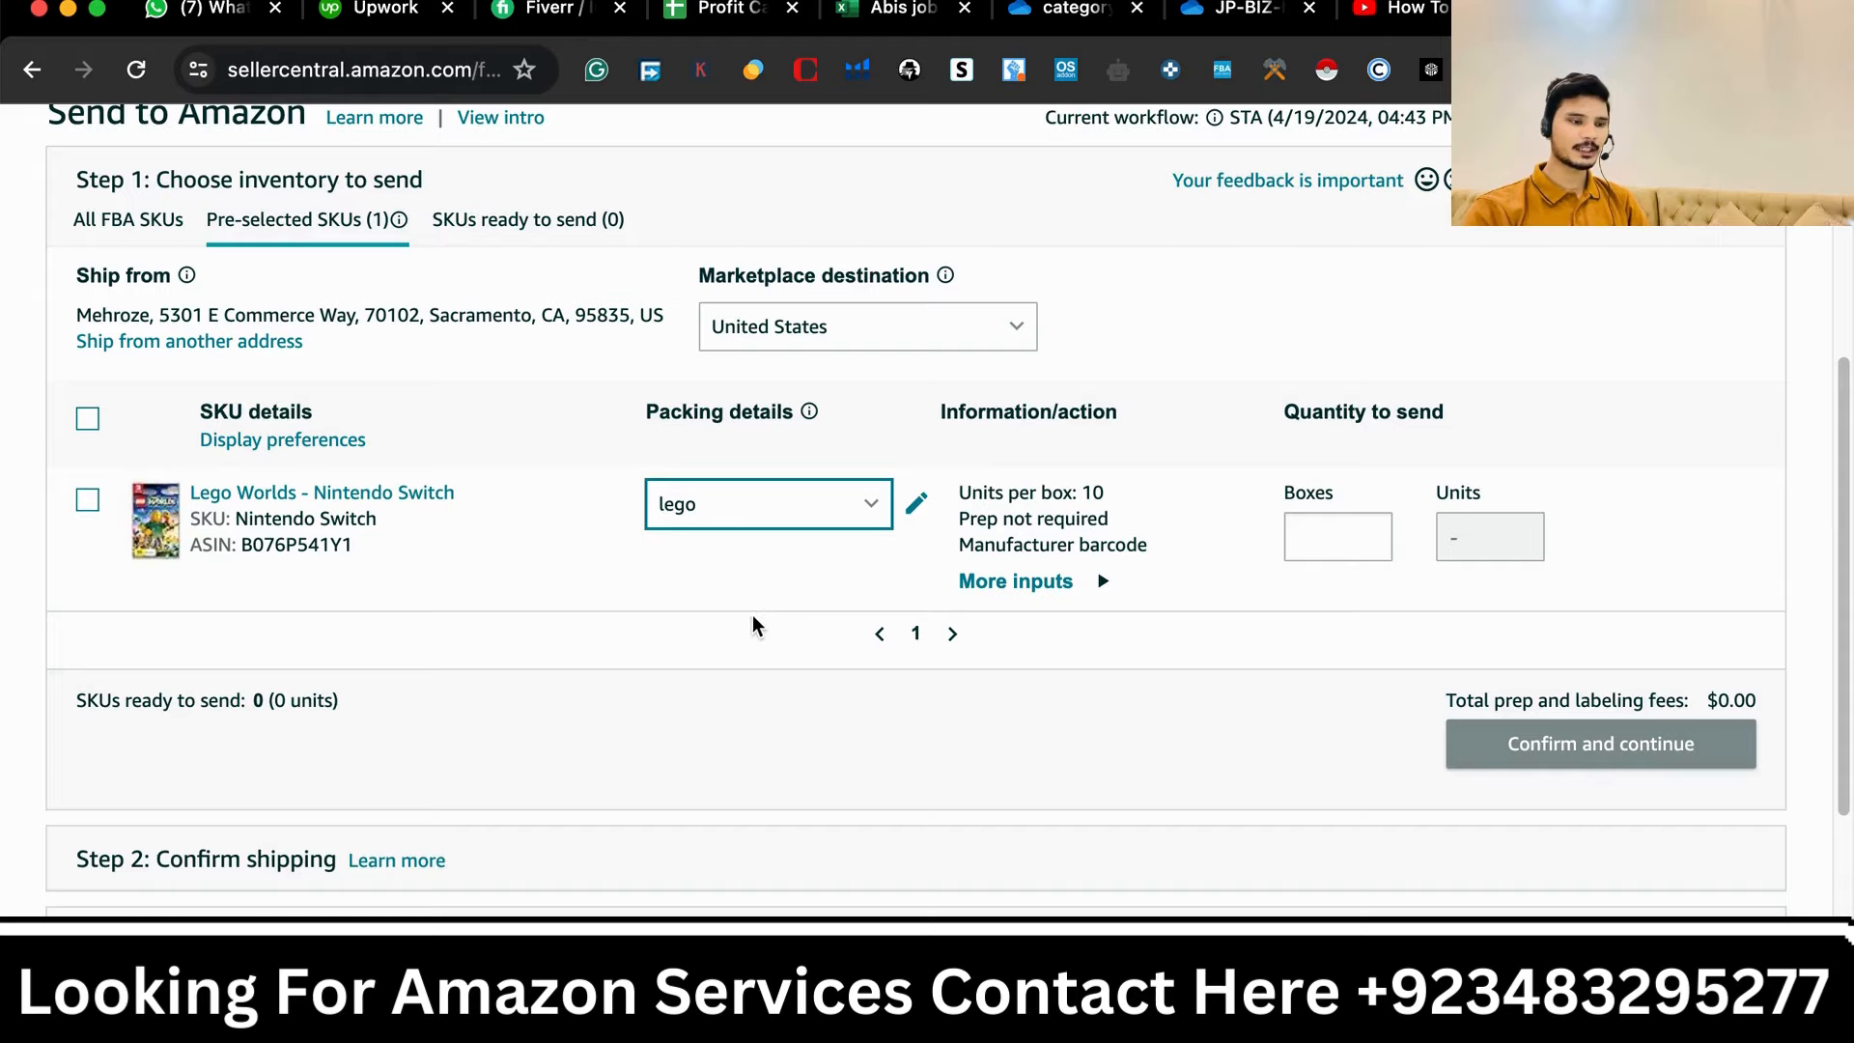
click(912, 512)
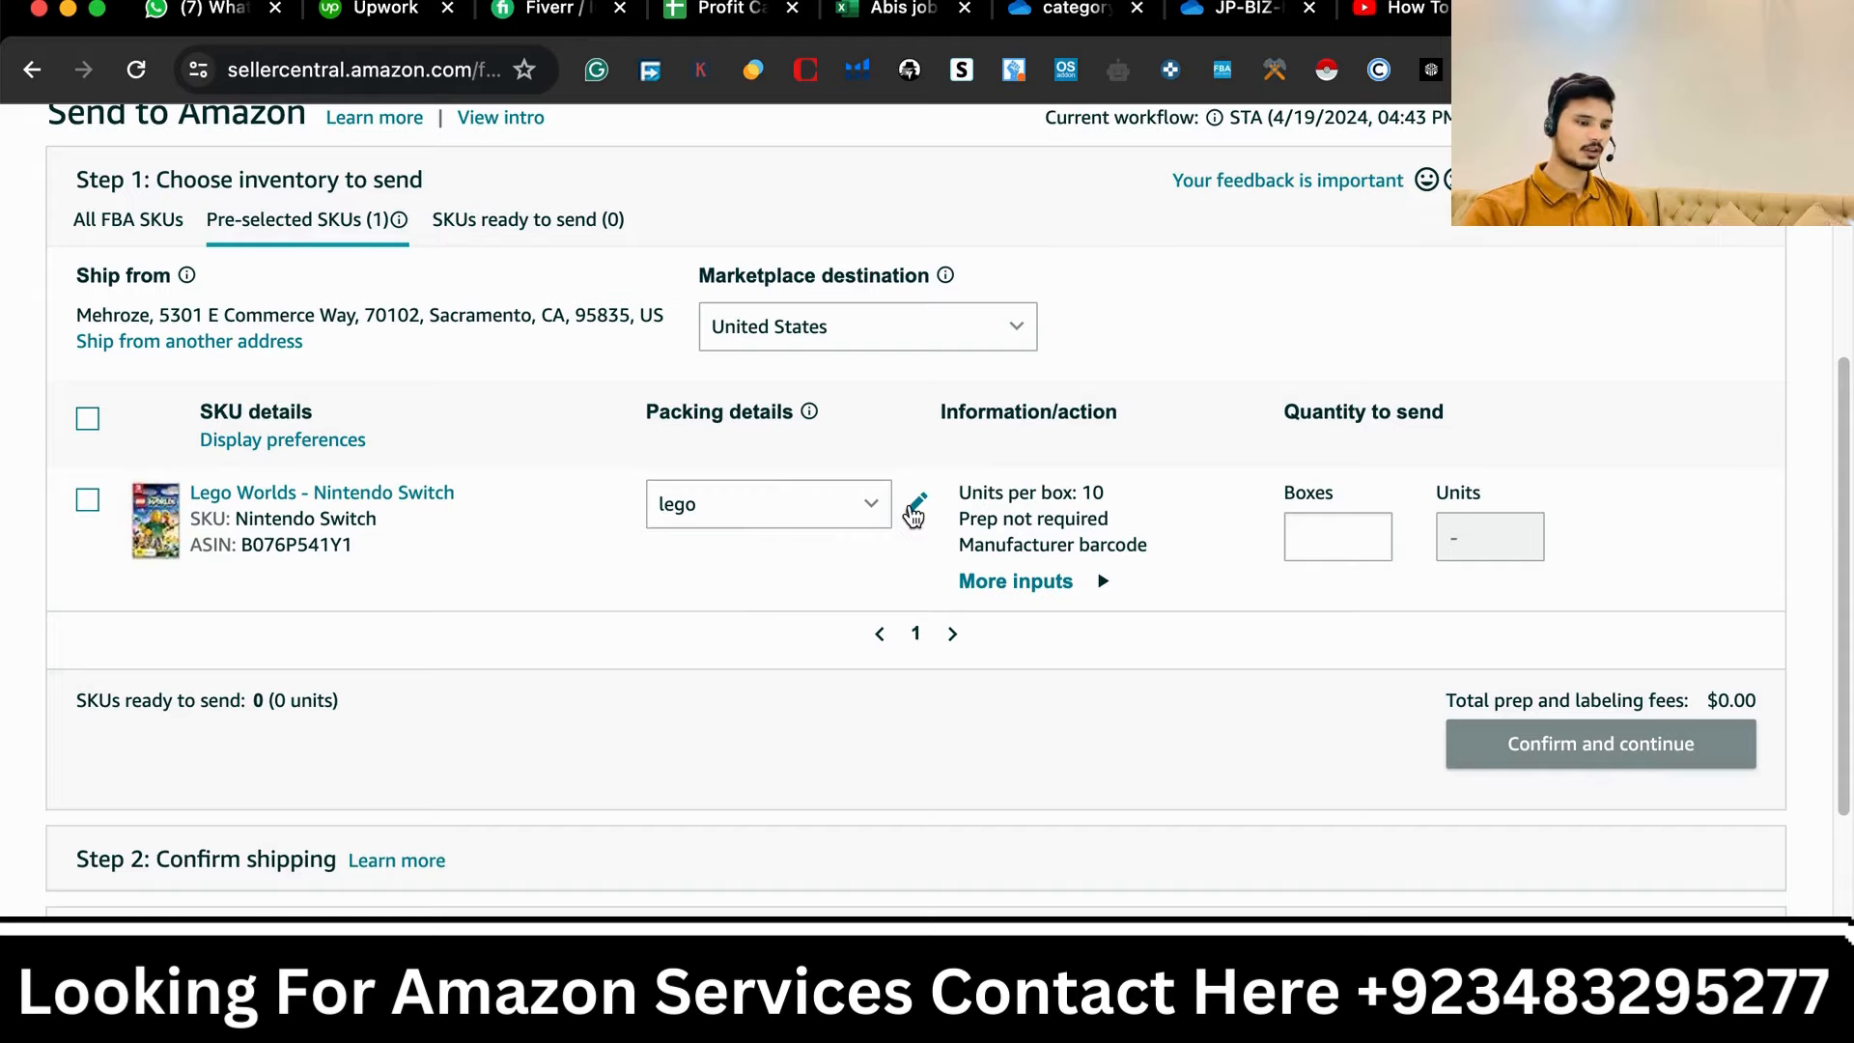
click(914, 512)
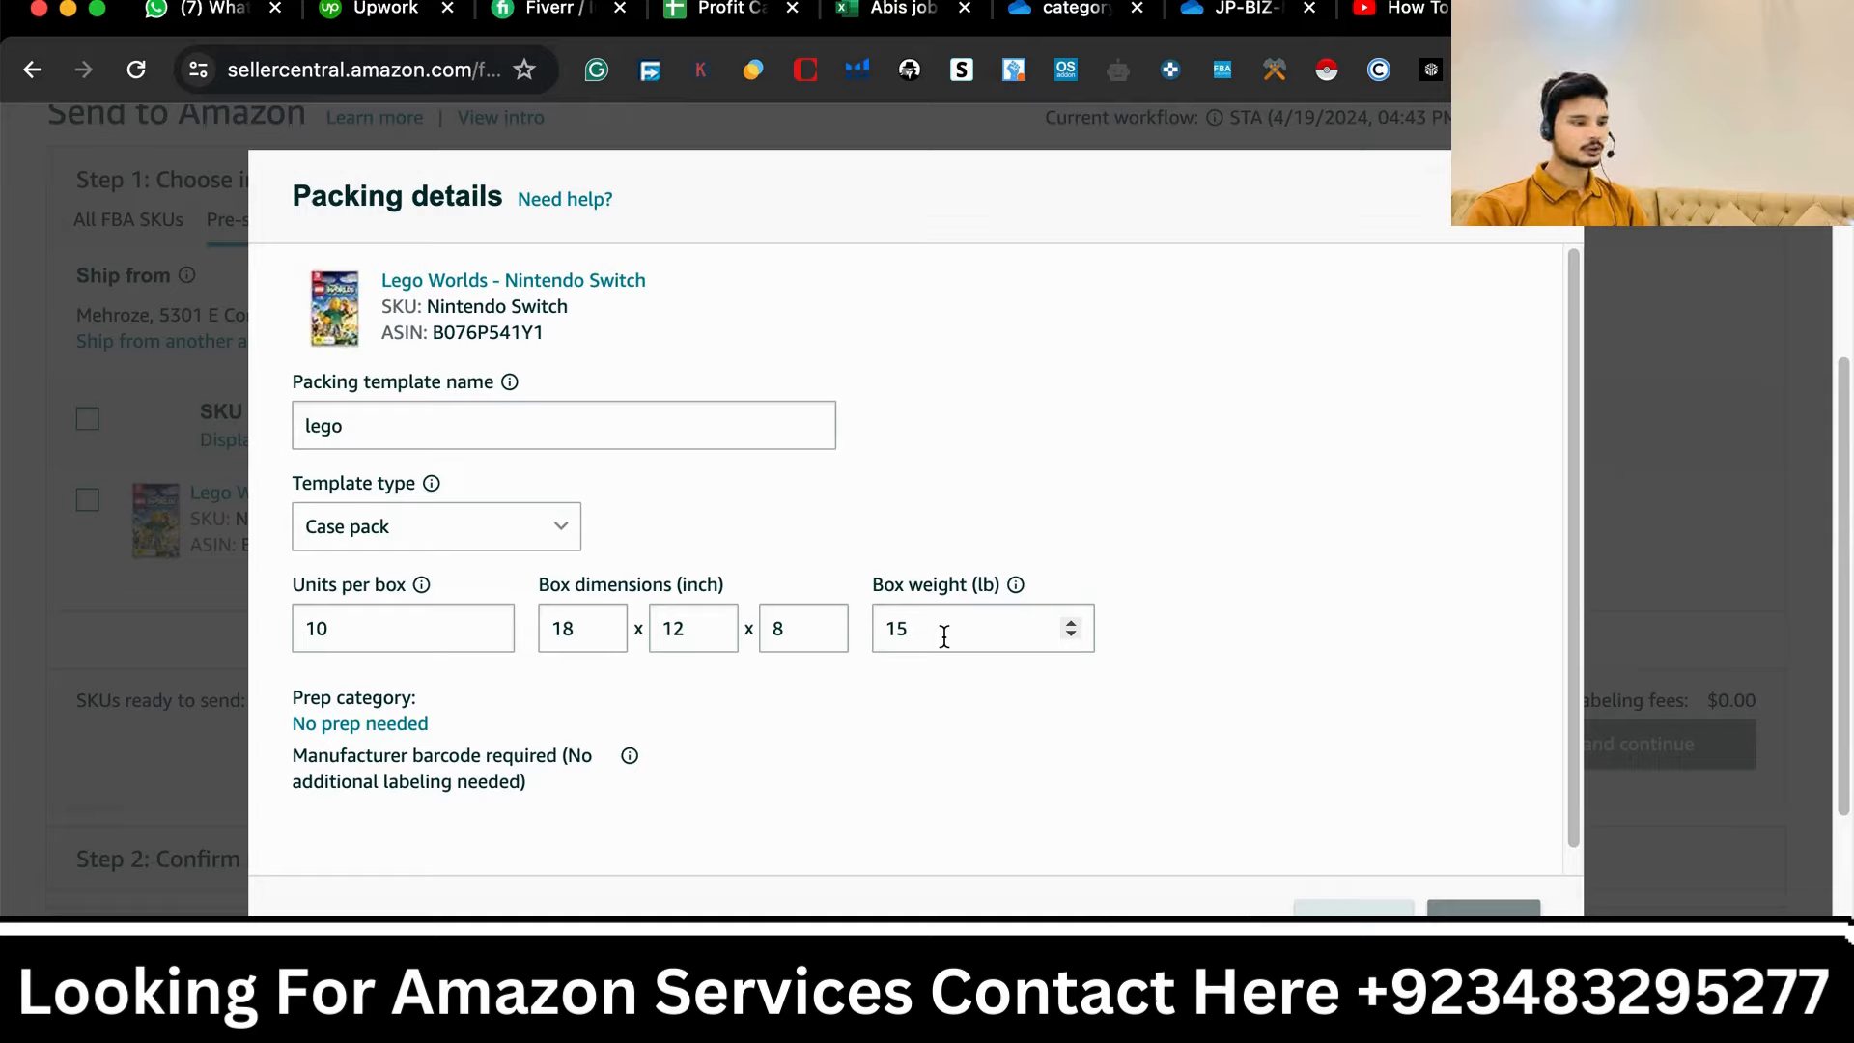
- Close the packing details, enter 5 boxes for the Lego Worlds SKU, and mark it ready to send
scroll(703, 763, down, 1)
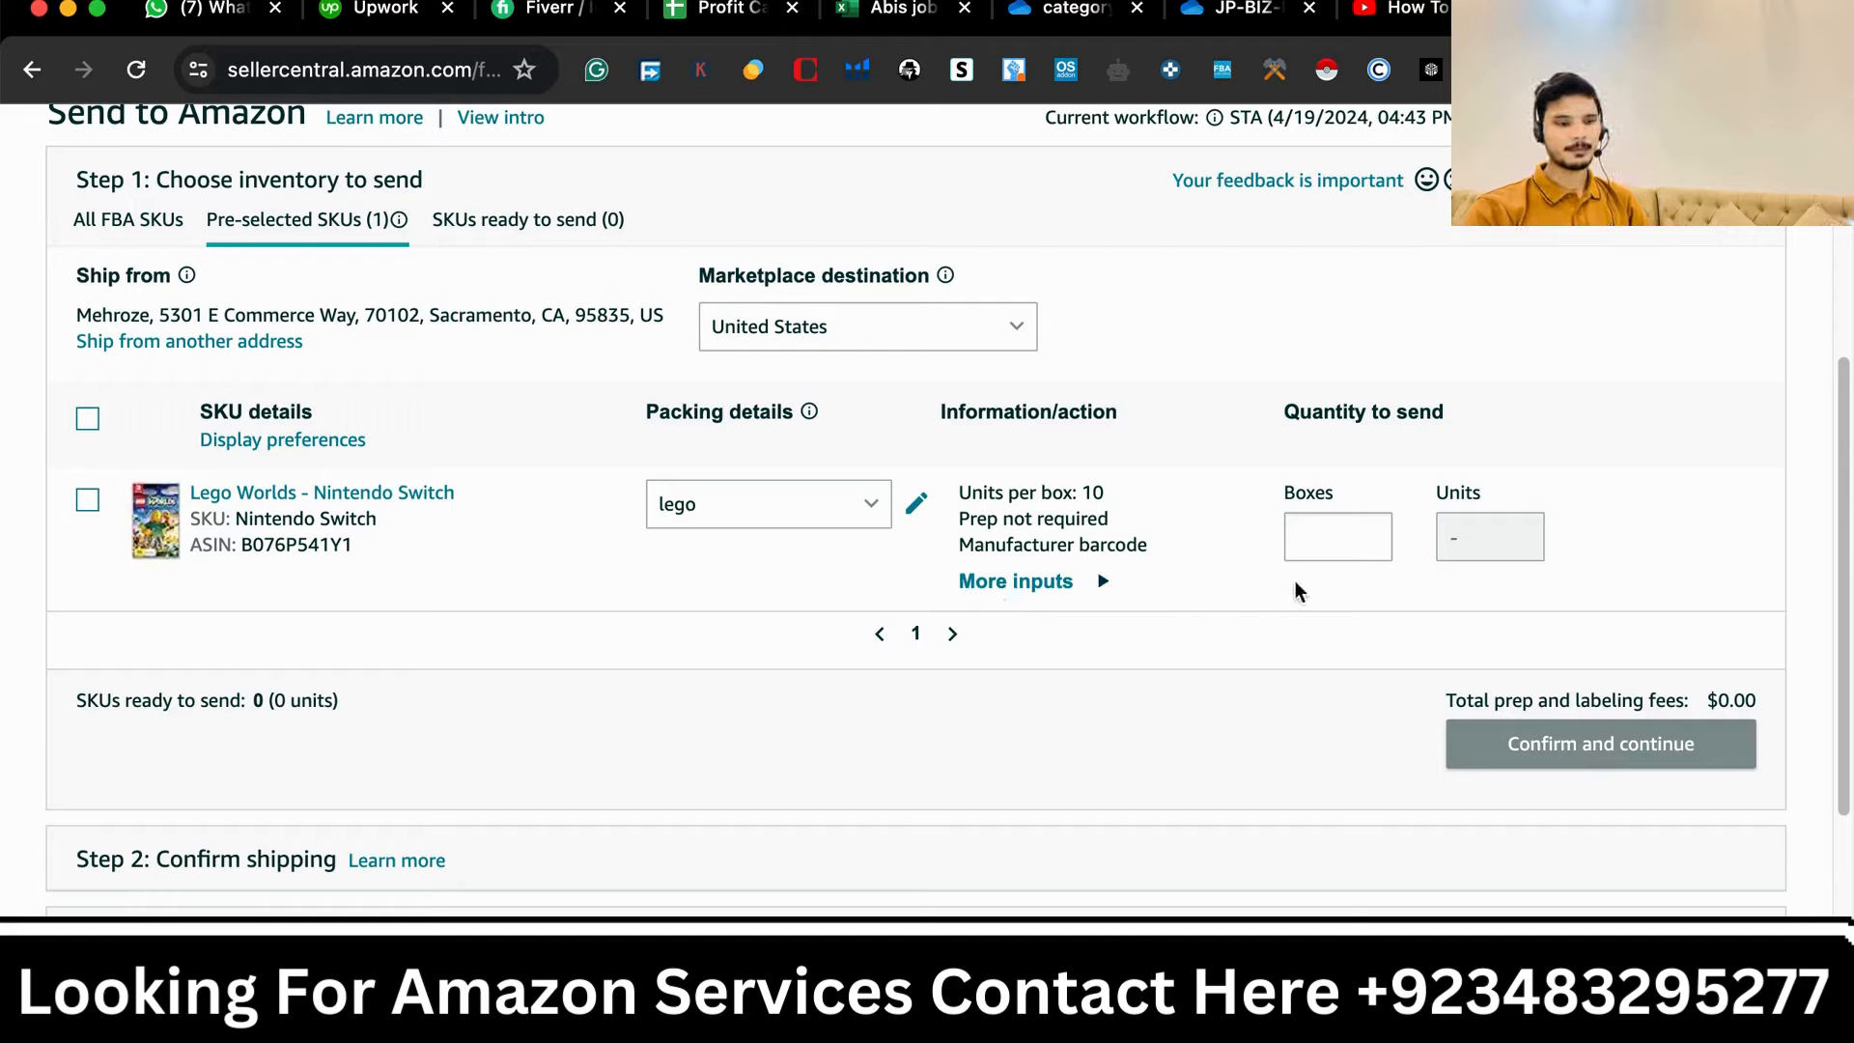
click(1325, 538)
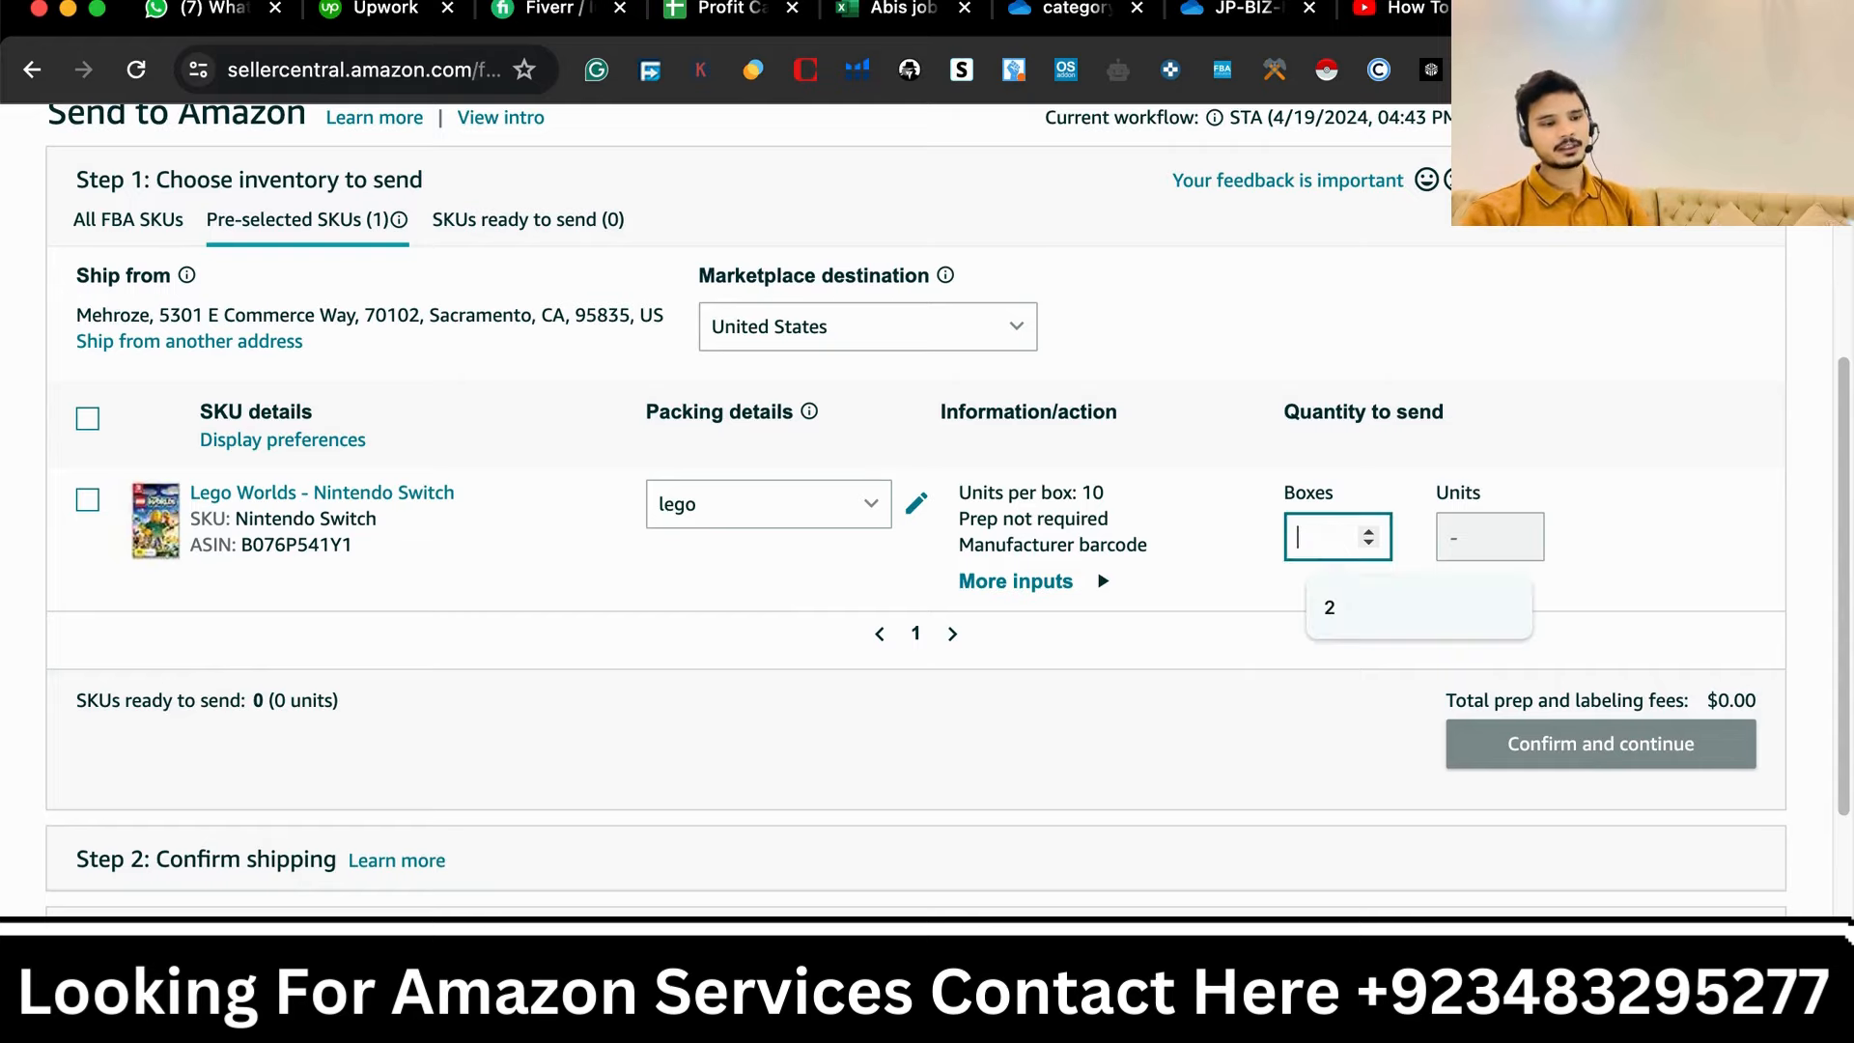
text(5)
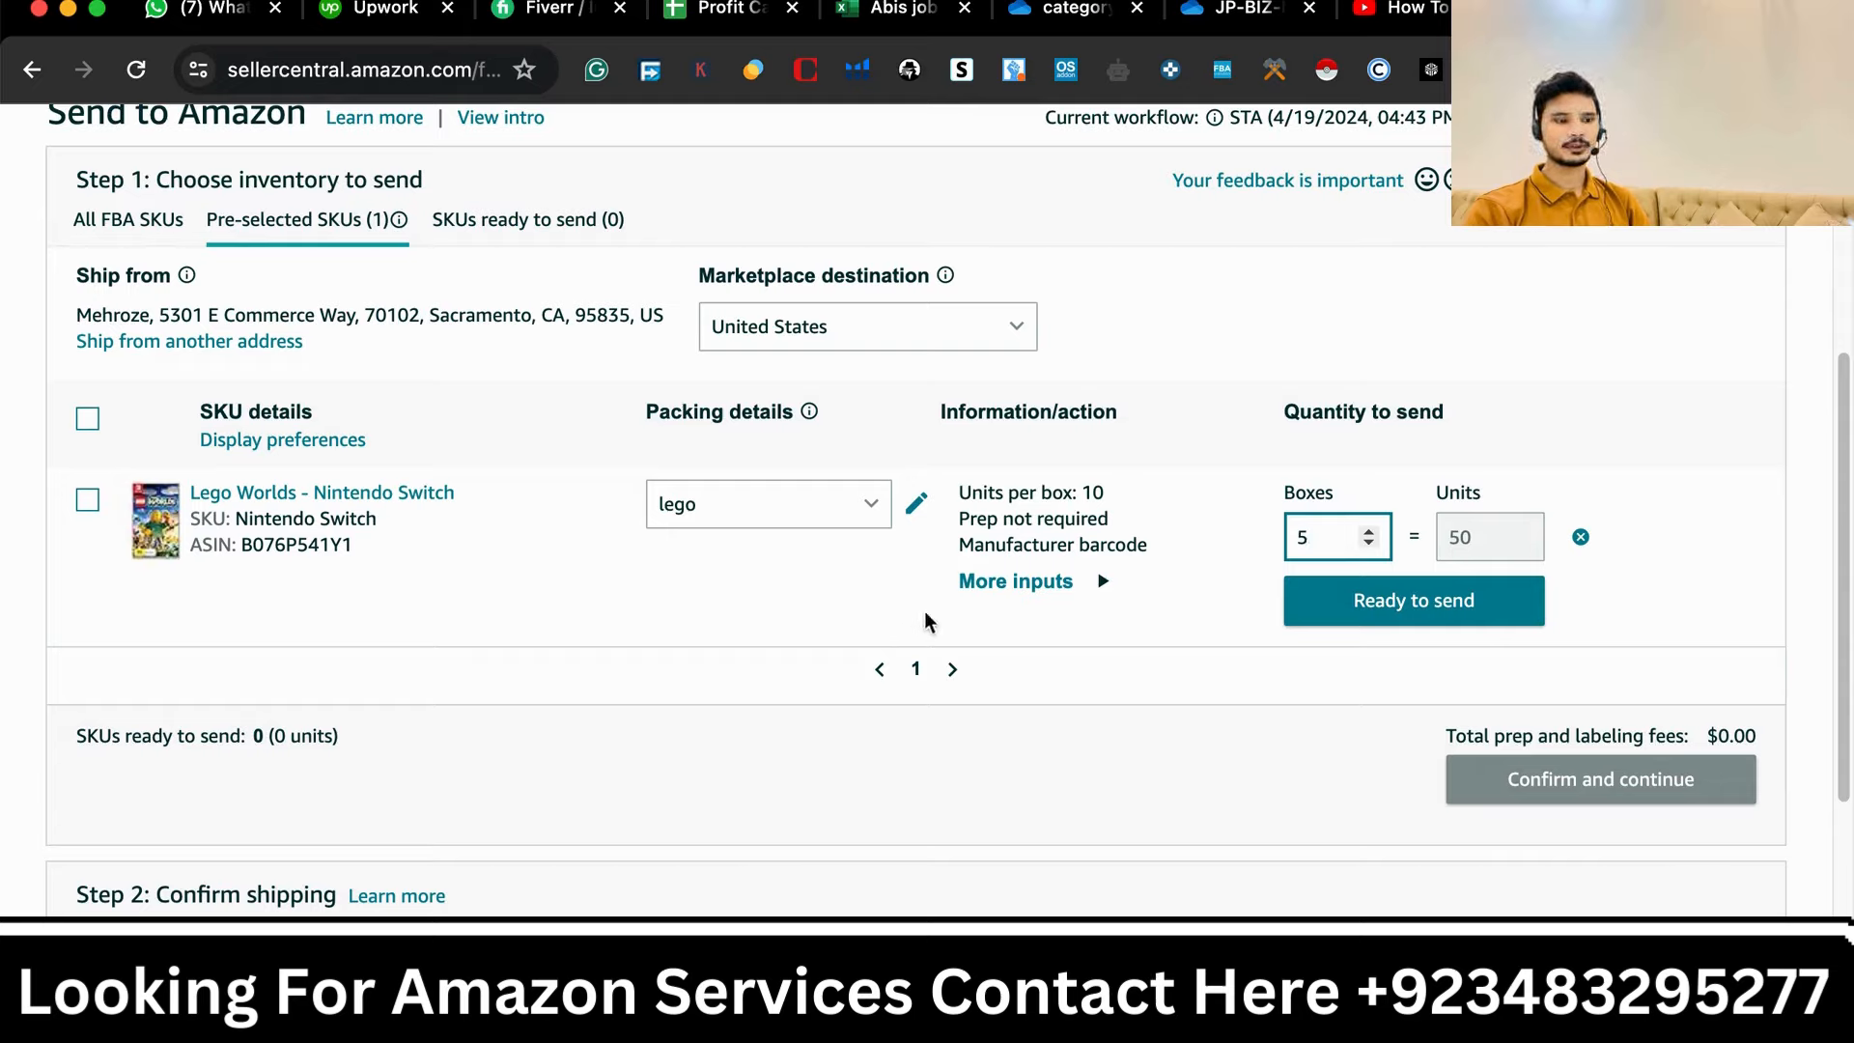
click(1456, 536)
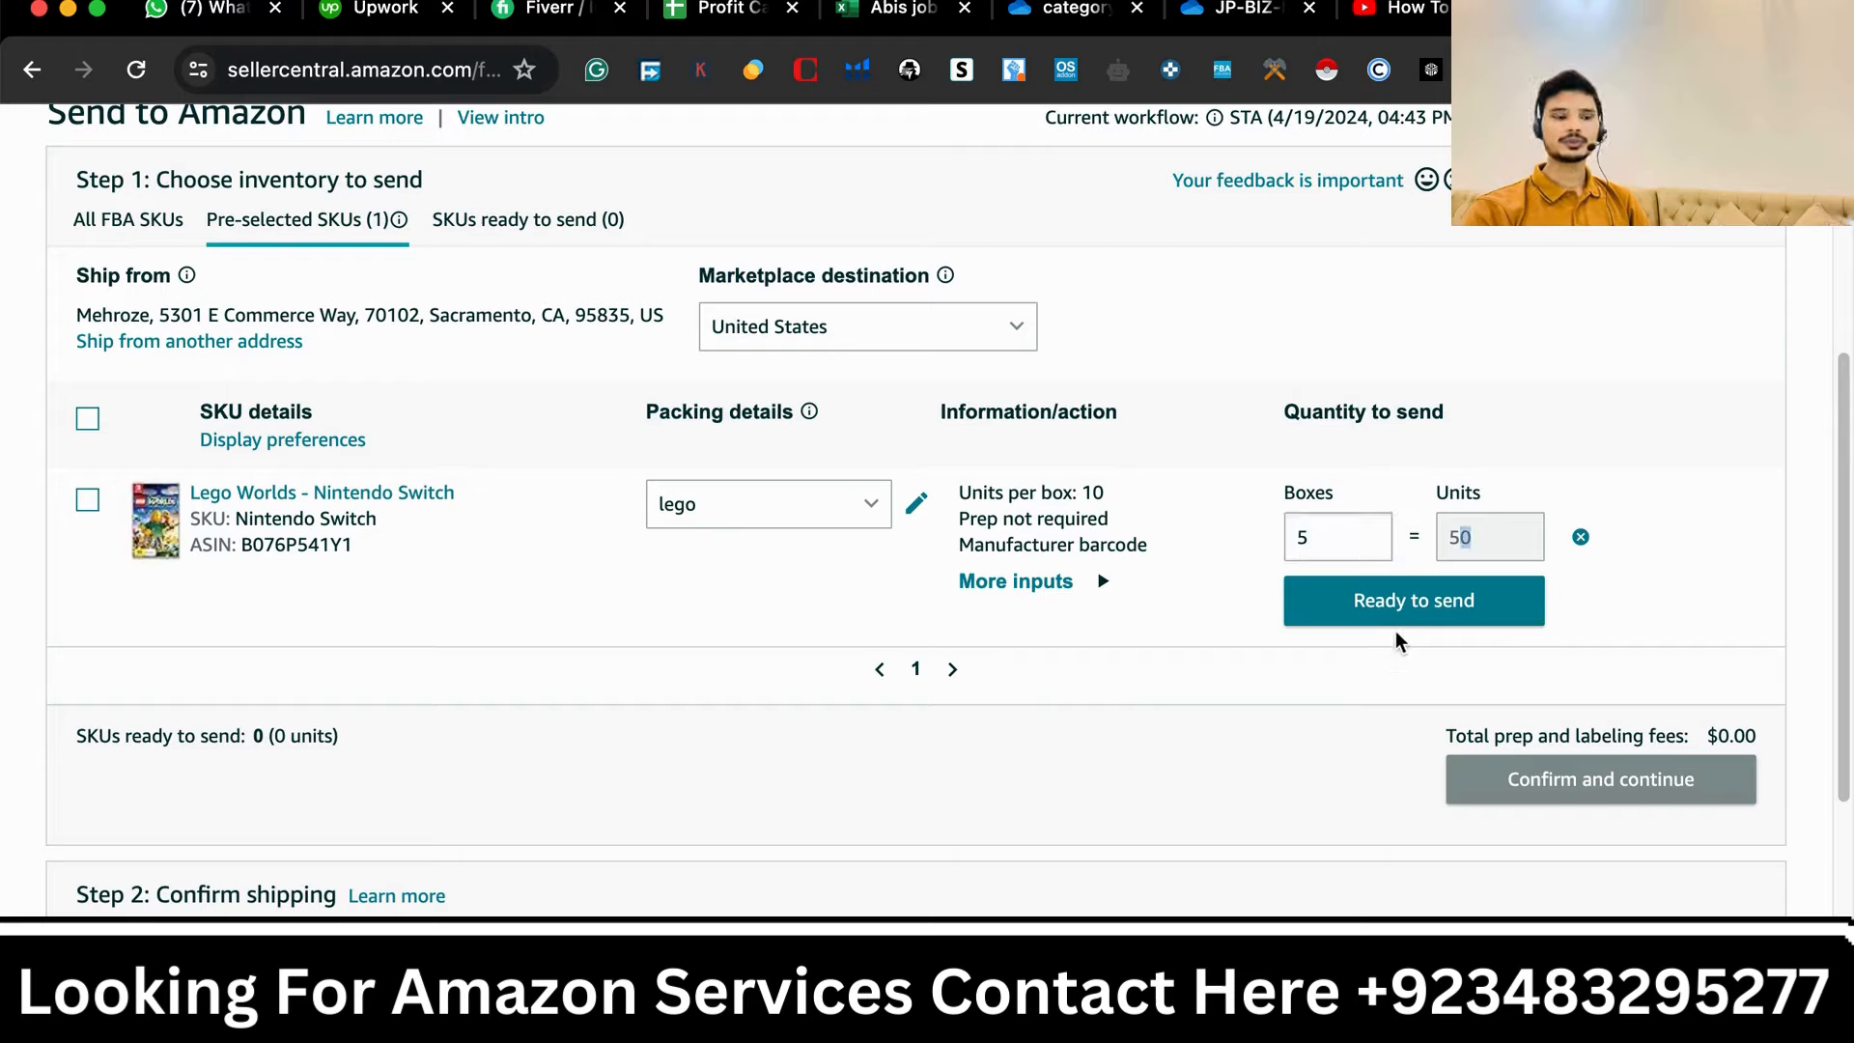
click(1417, 618)
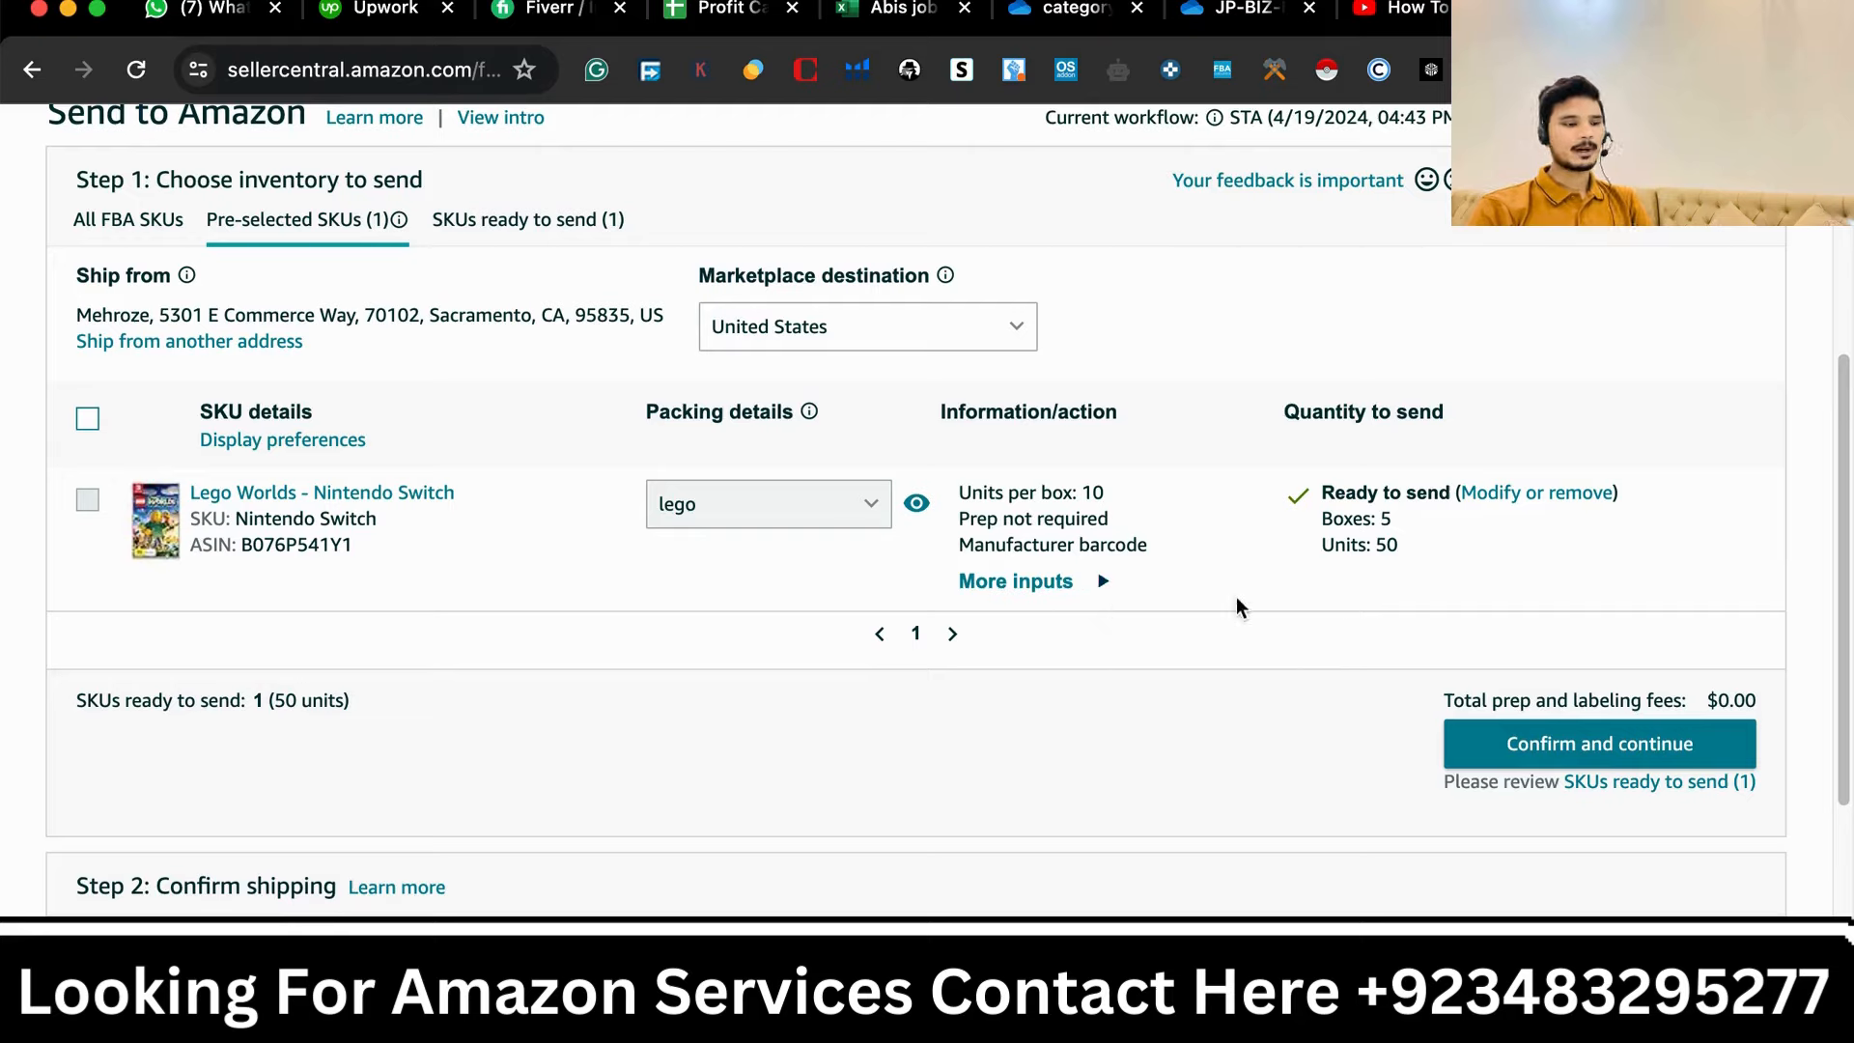
- Confirm the inventory and continue to the shipping confirmation step
click(1571, 760)
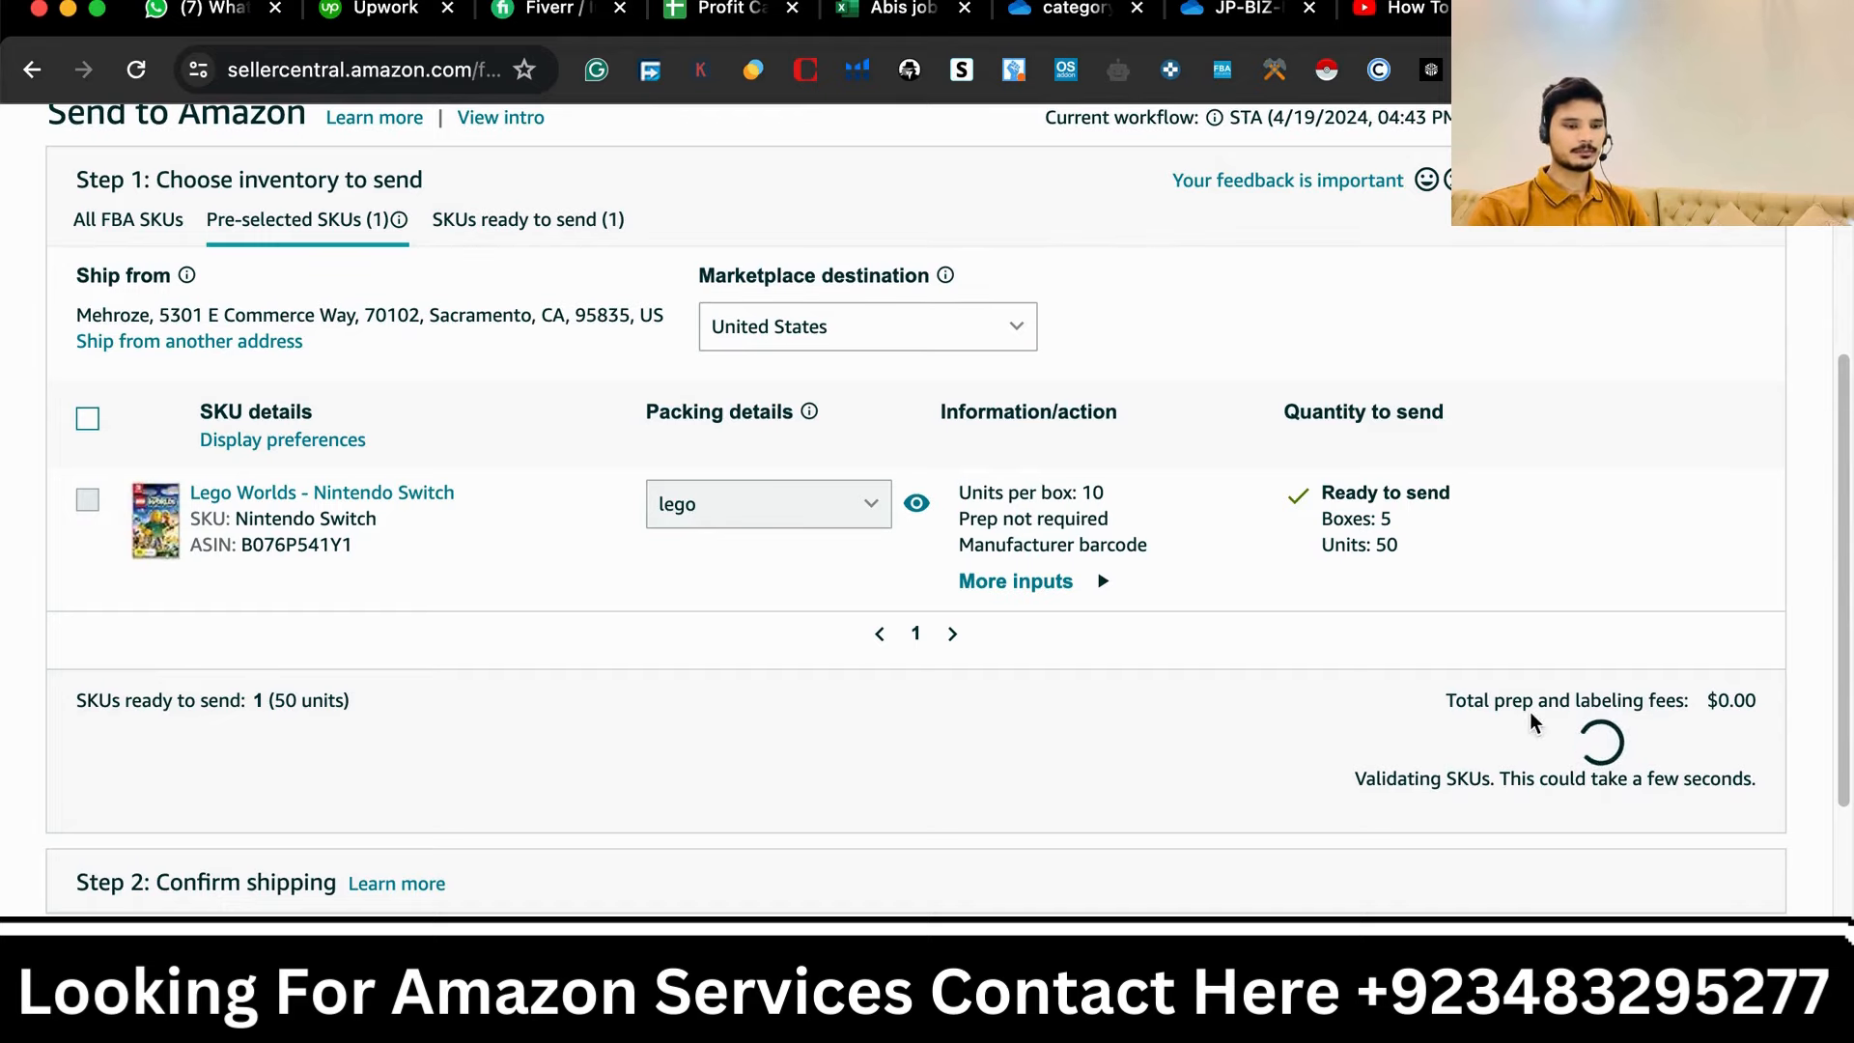
scroll(1565, 770, down, 2)
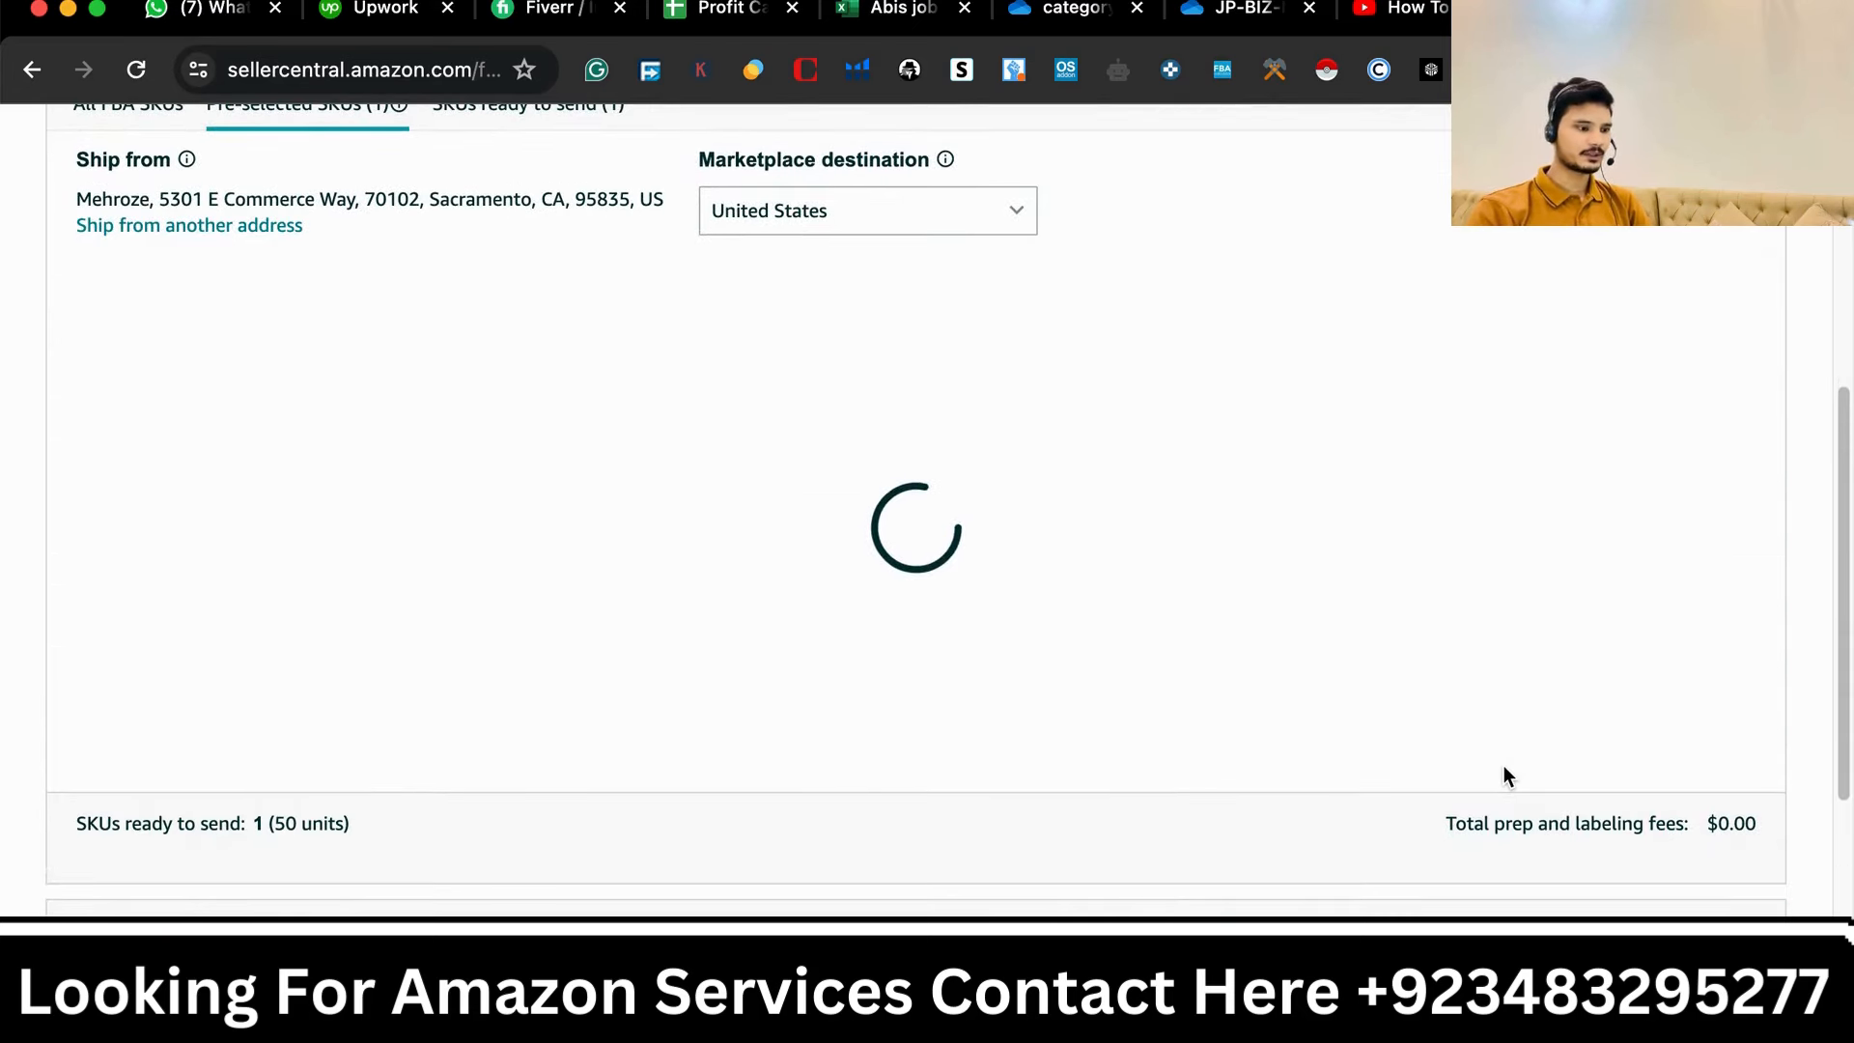
scroll(969, 655, down, 3)
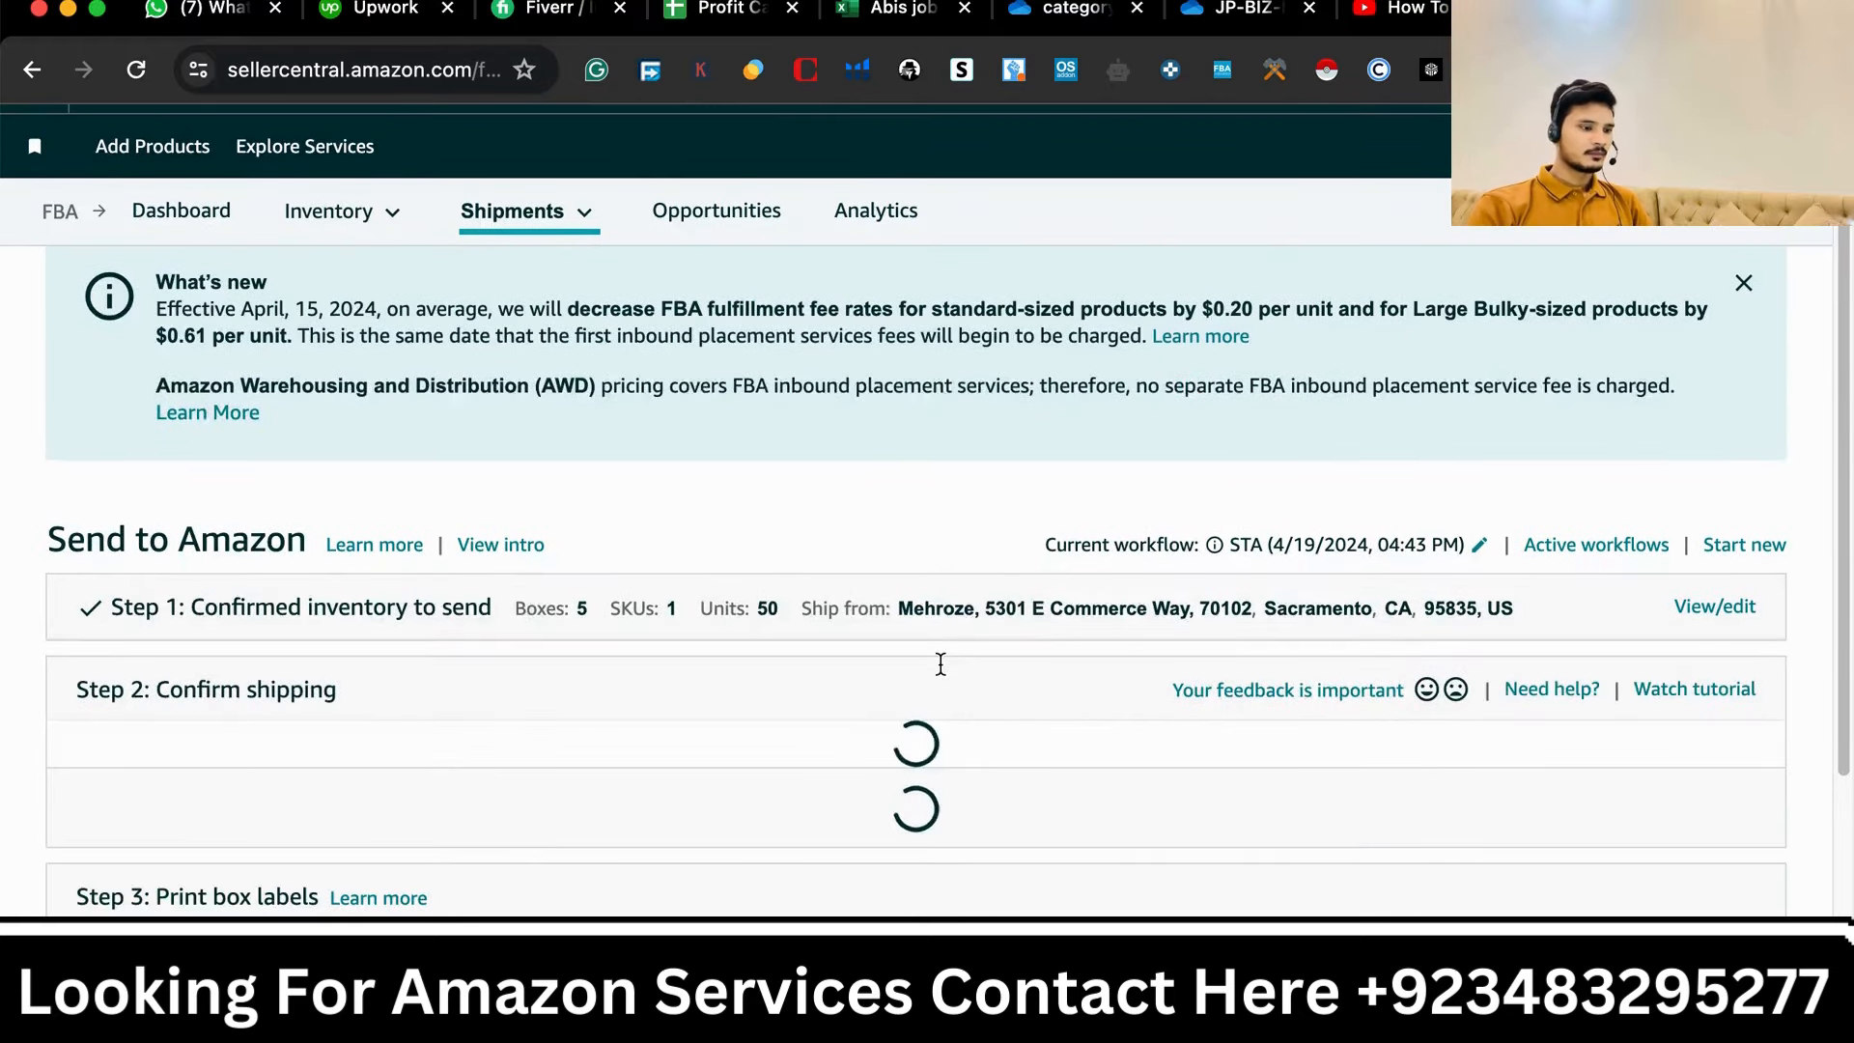
scroll(942, 668, down, 2)
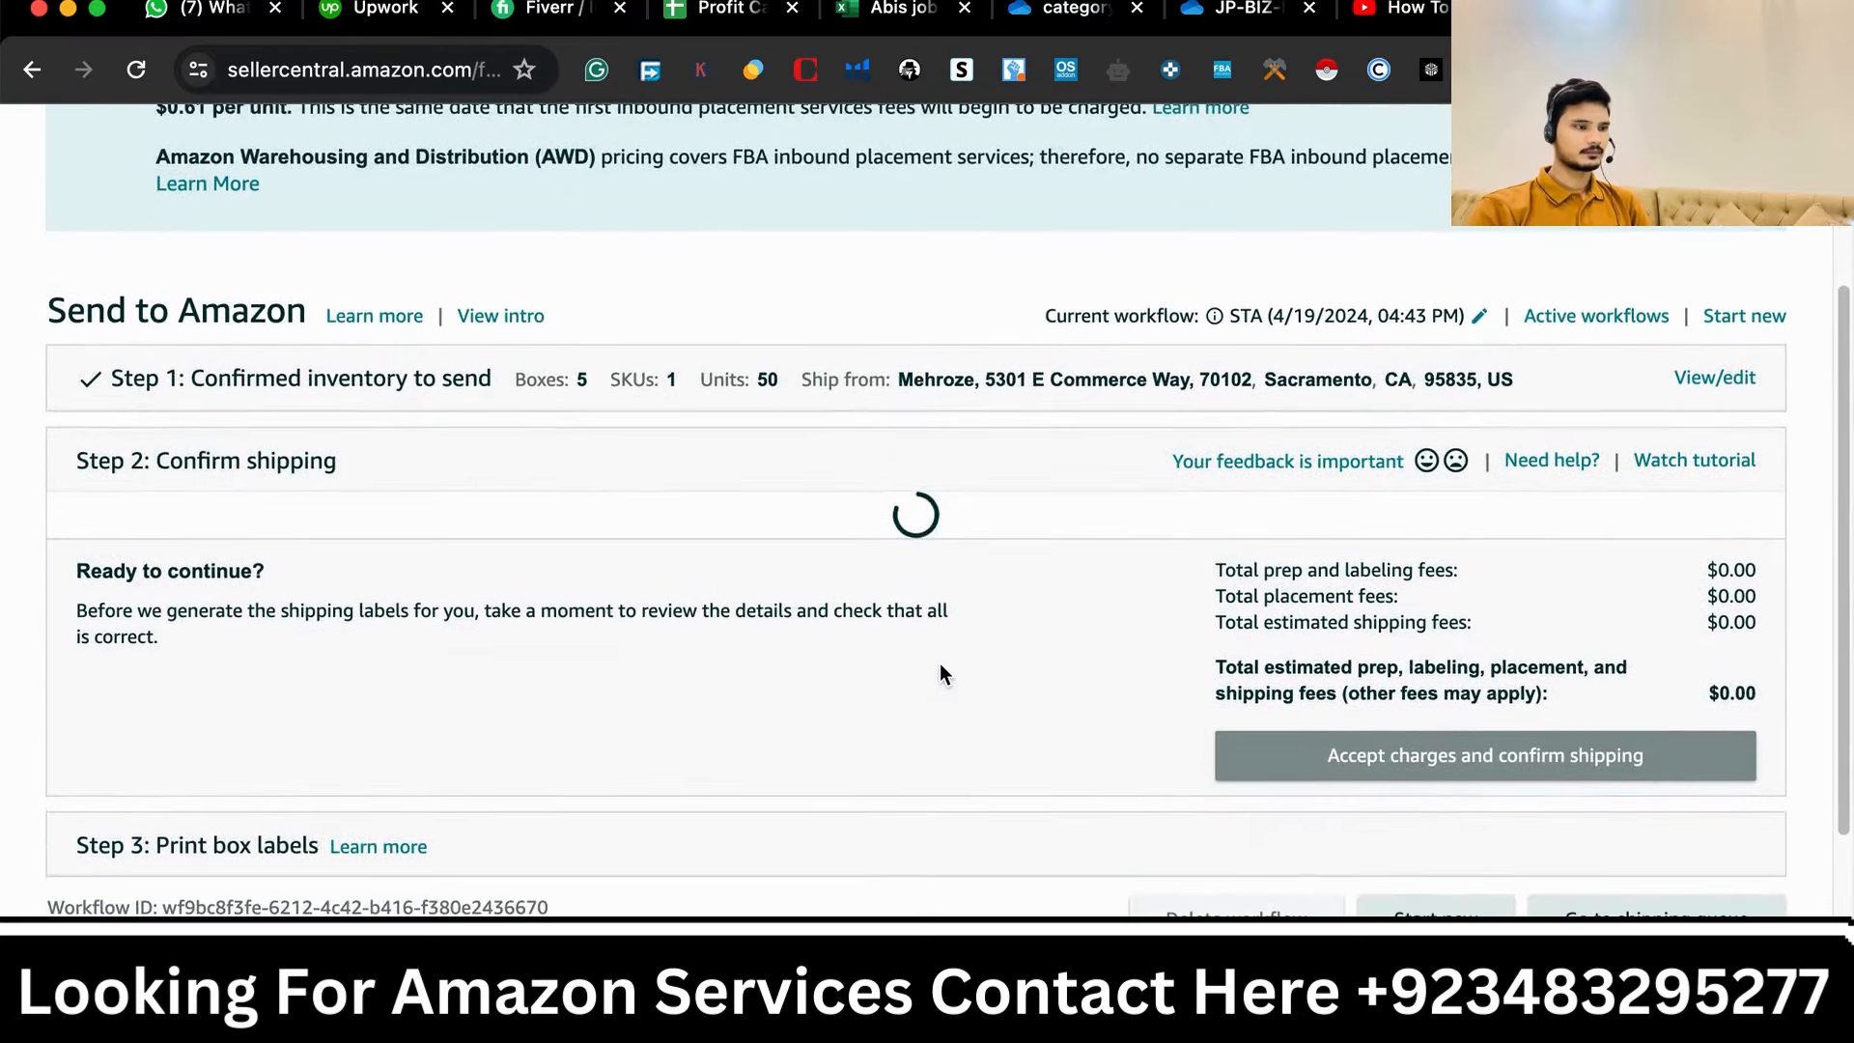
scroll(940, 662, down, 1)
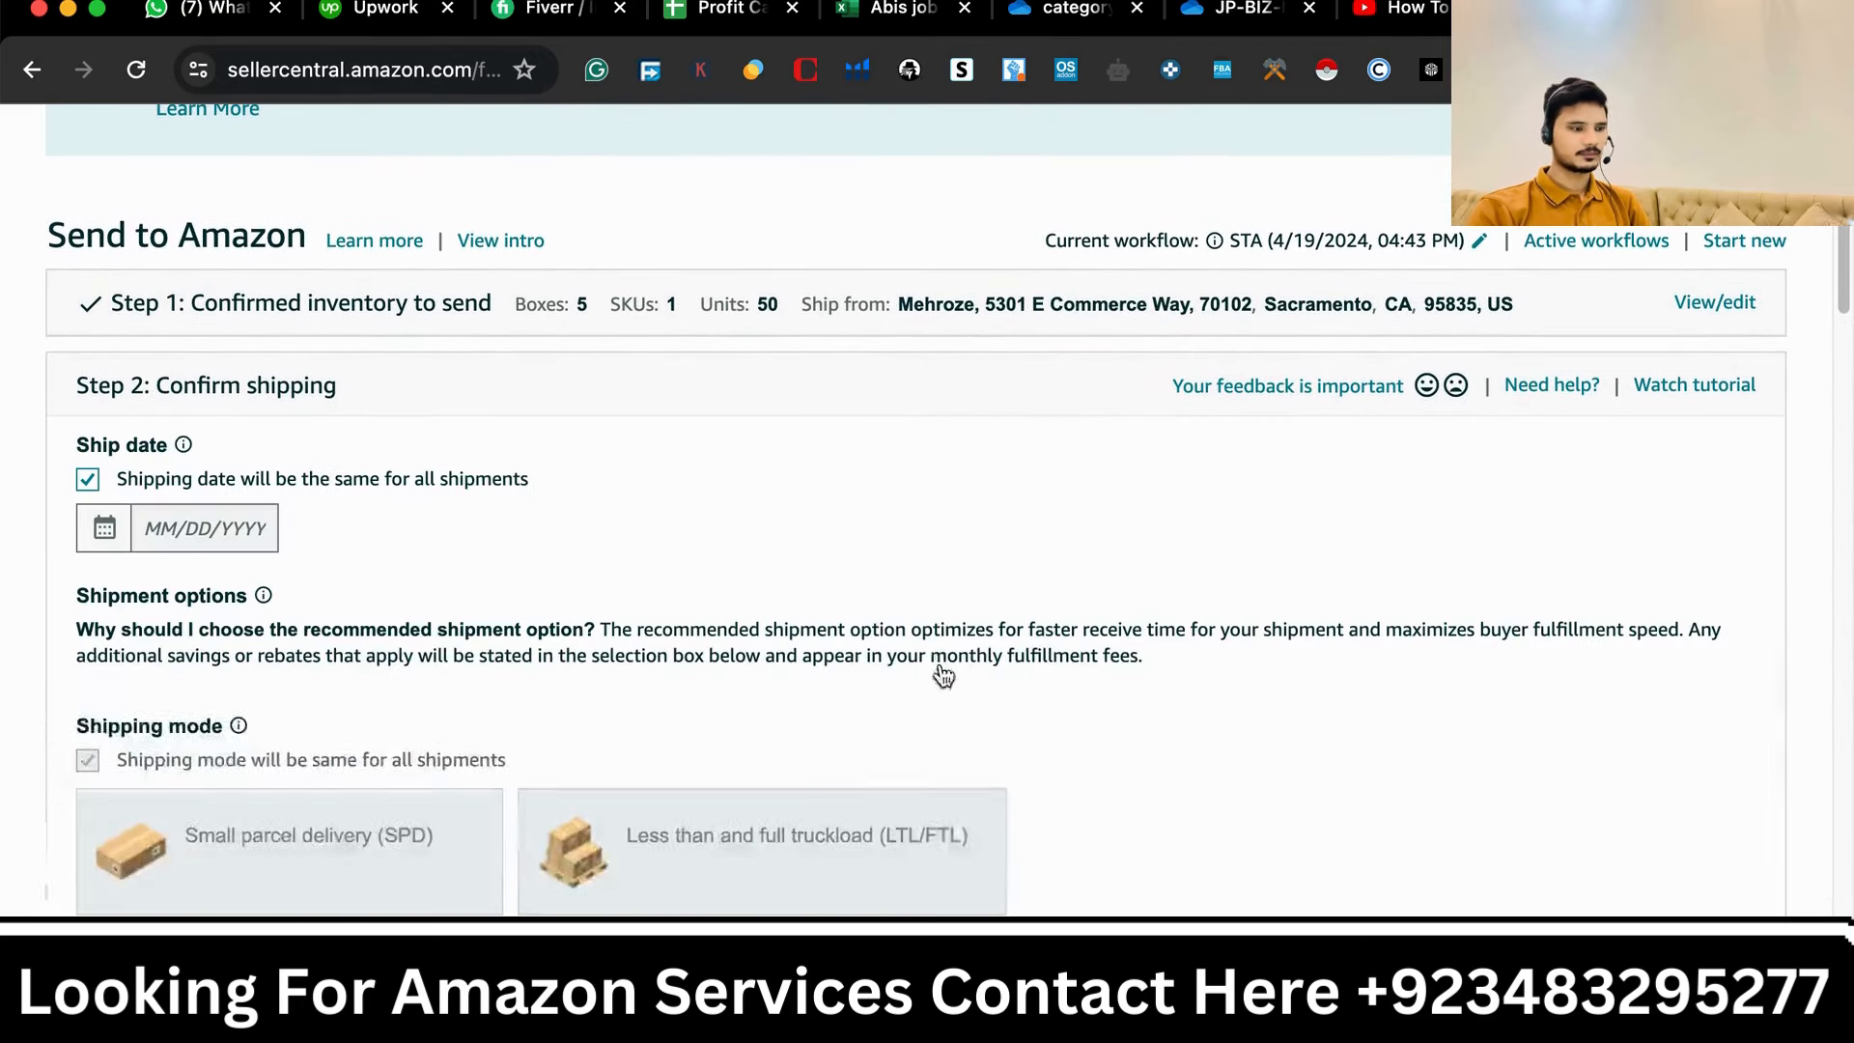
scroll(907, 861, down, 1)
scroll(906, 860, down, 1)
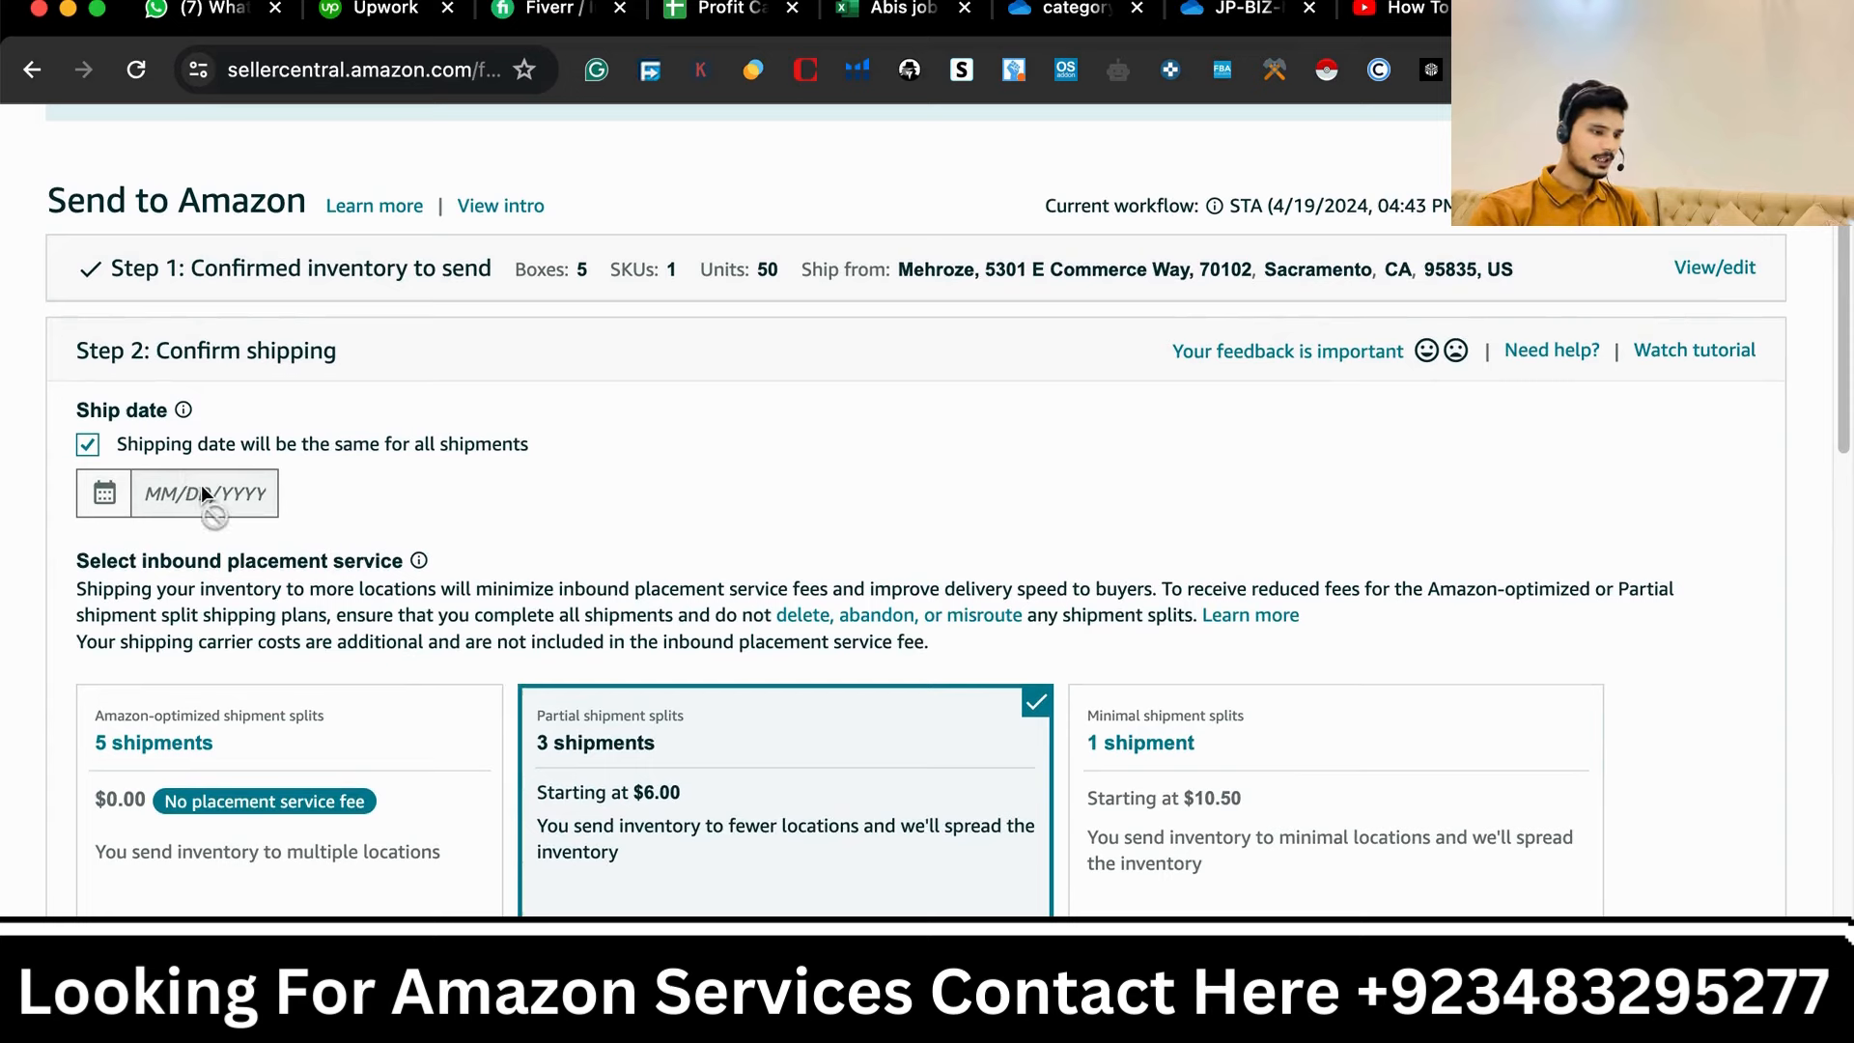
- Set the ship date for all shipments to 4/30/2024
mouse_move(183, 417)
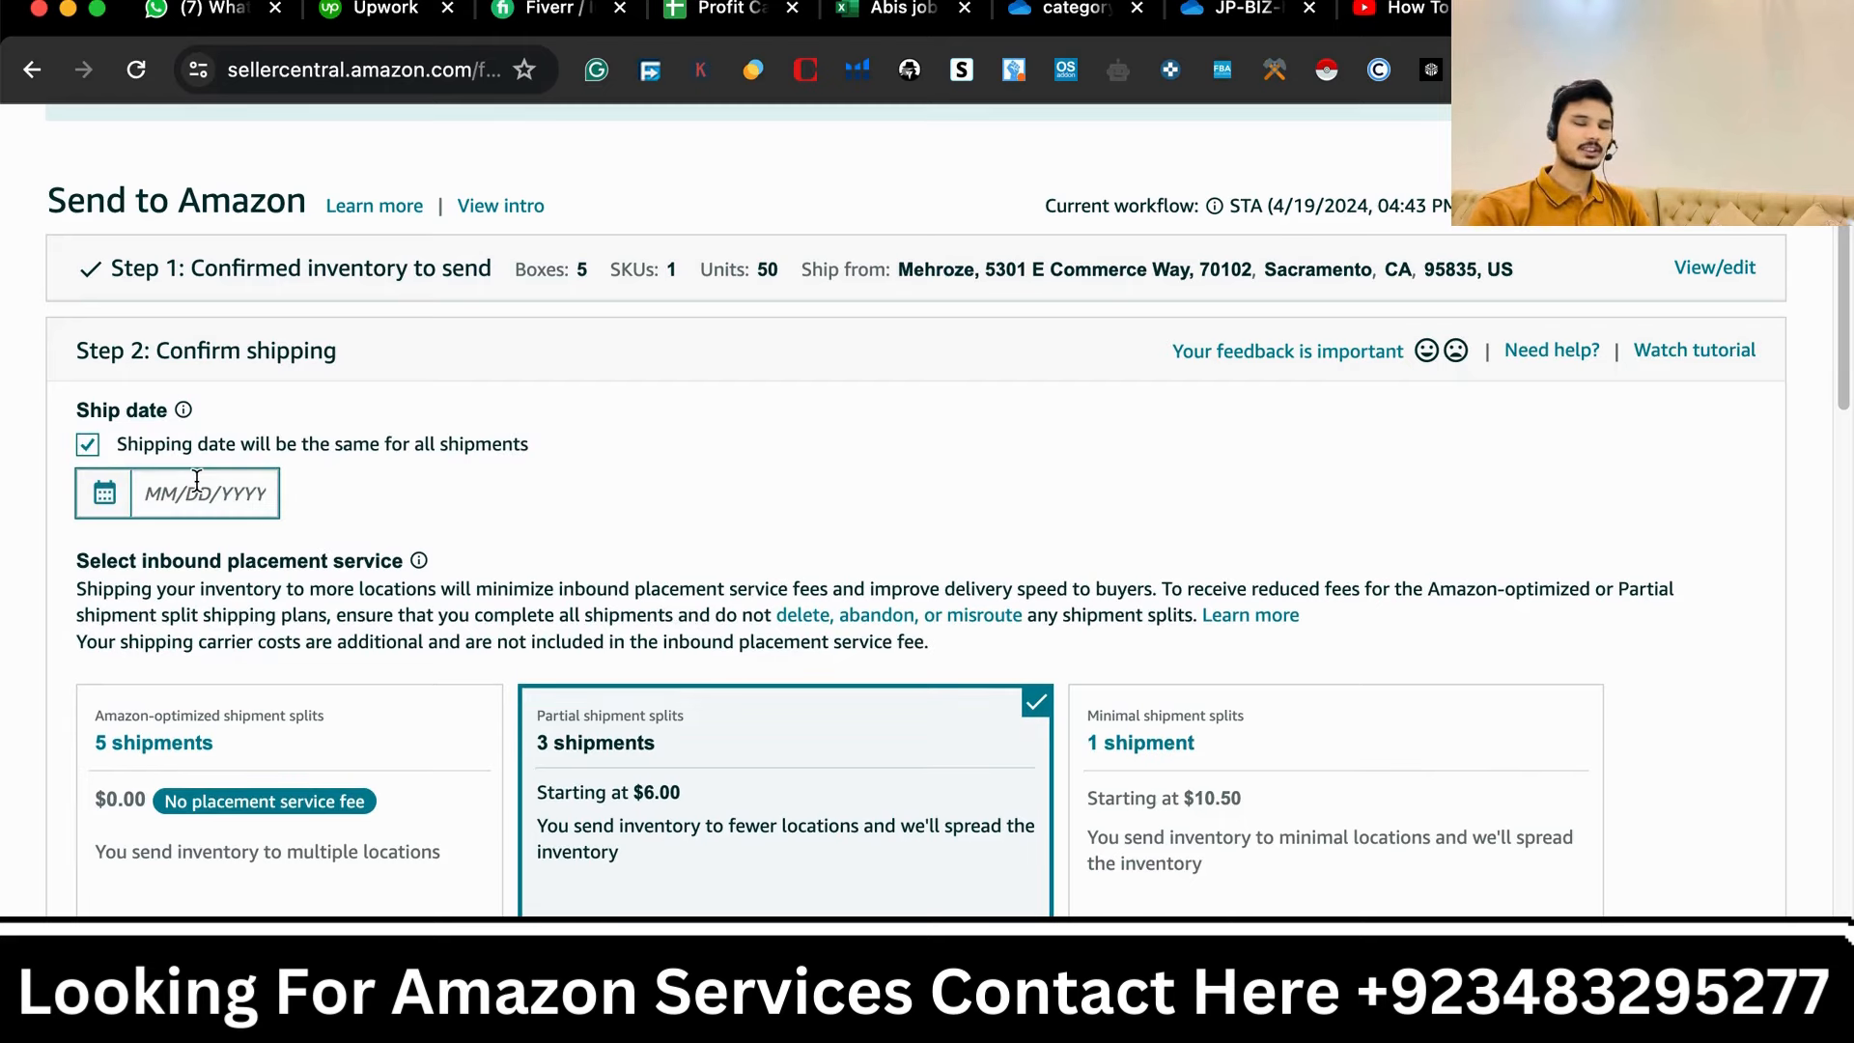
click(199, 490)
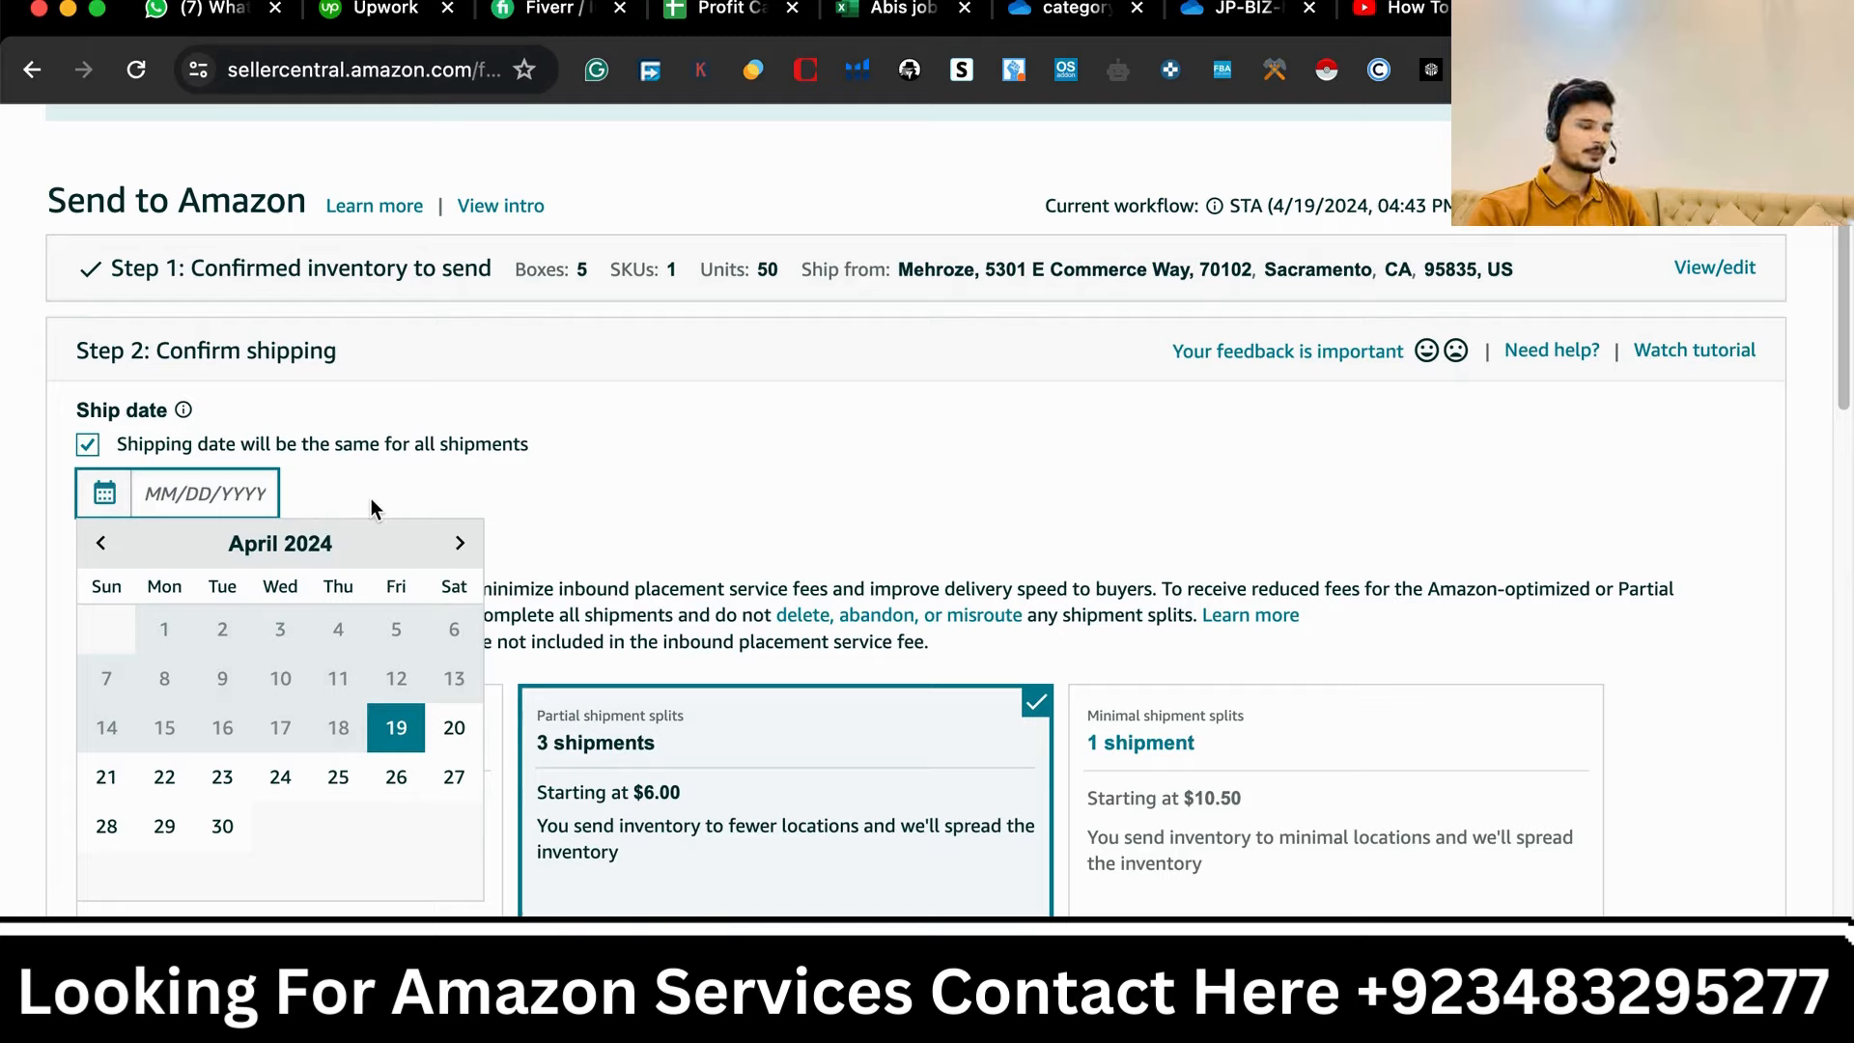
click(222, 825)
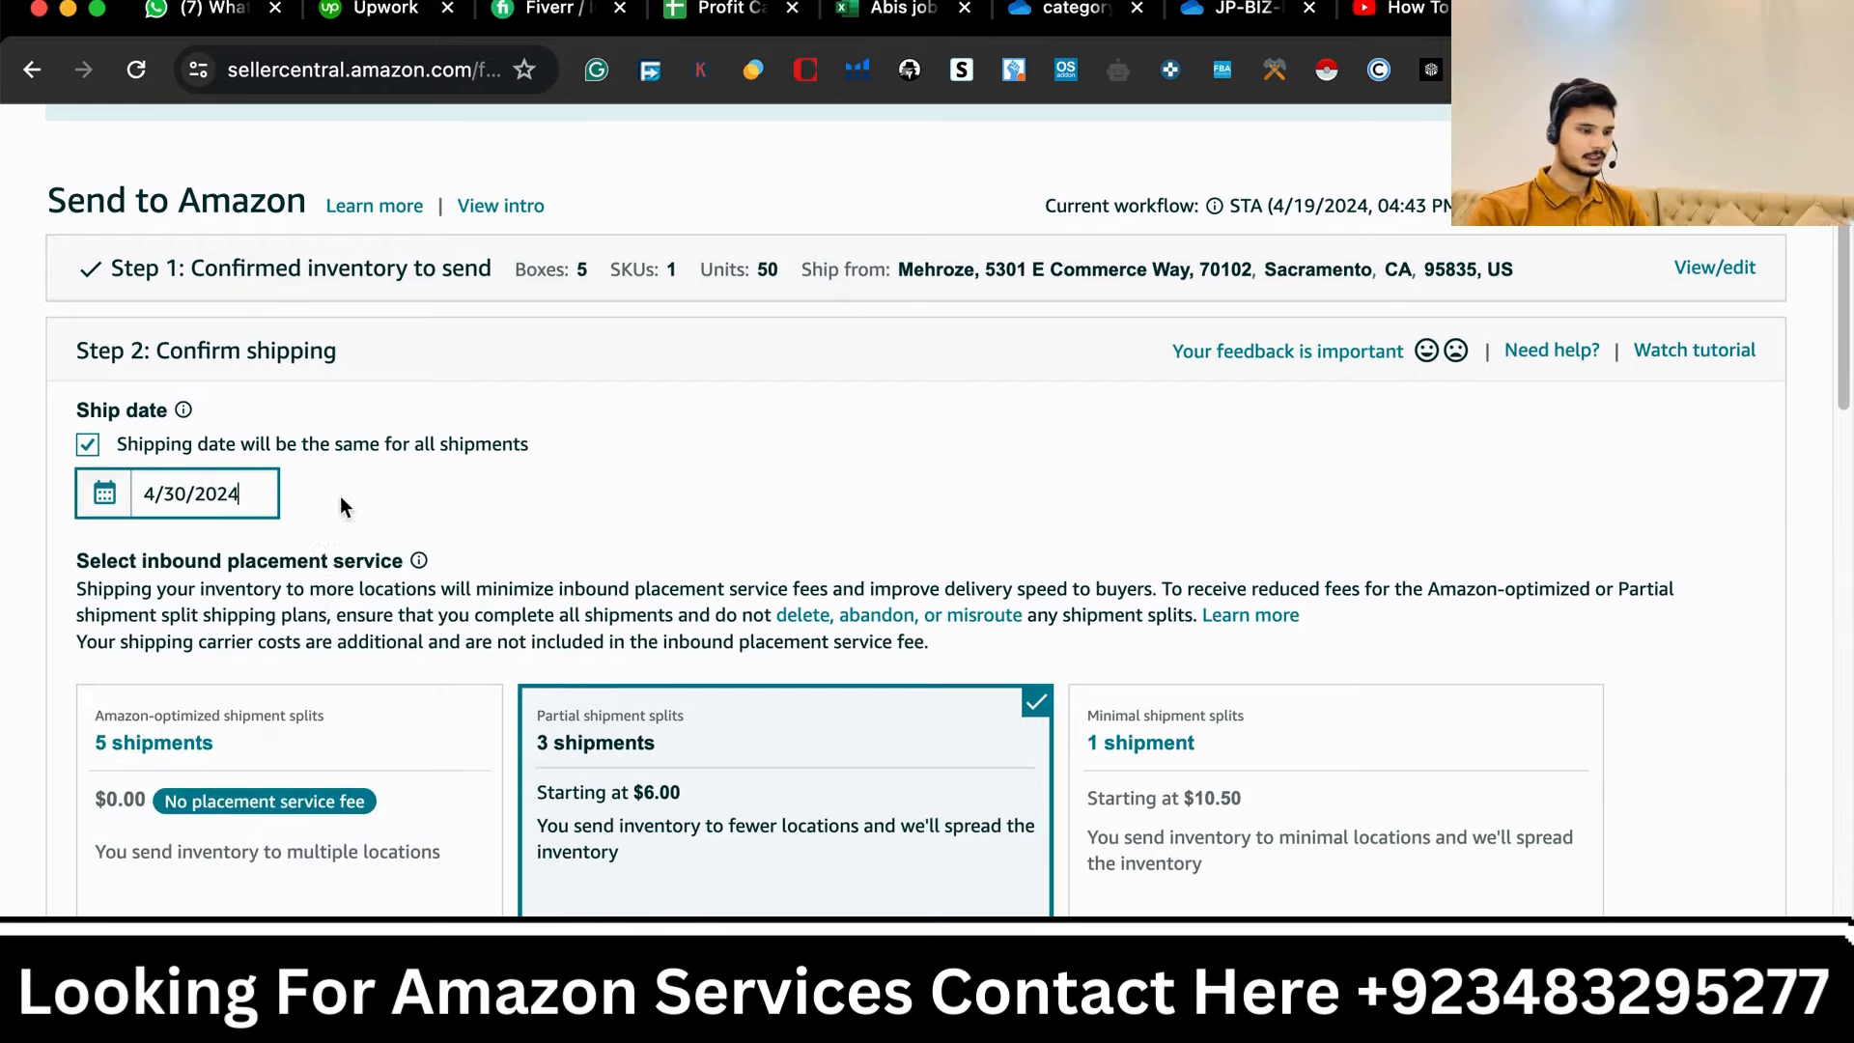
- Choose the Minimal shipment splits placement service with 1 shipment
scroll(406, 724, down, 1)
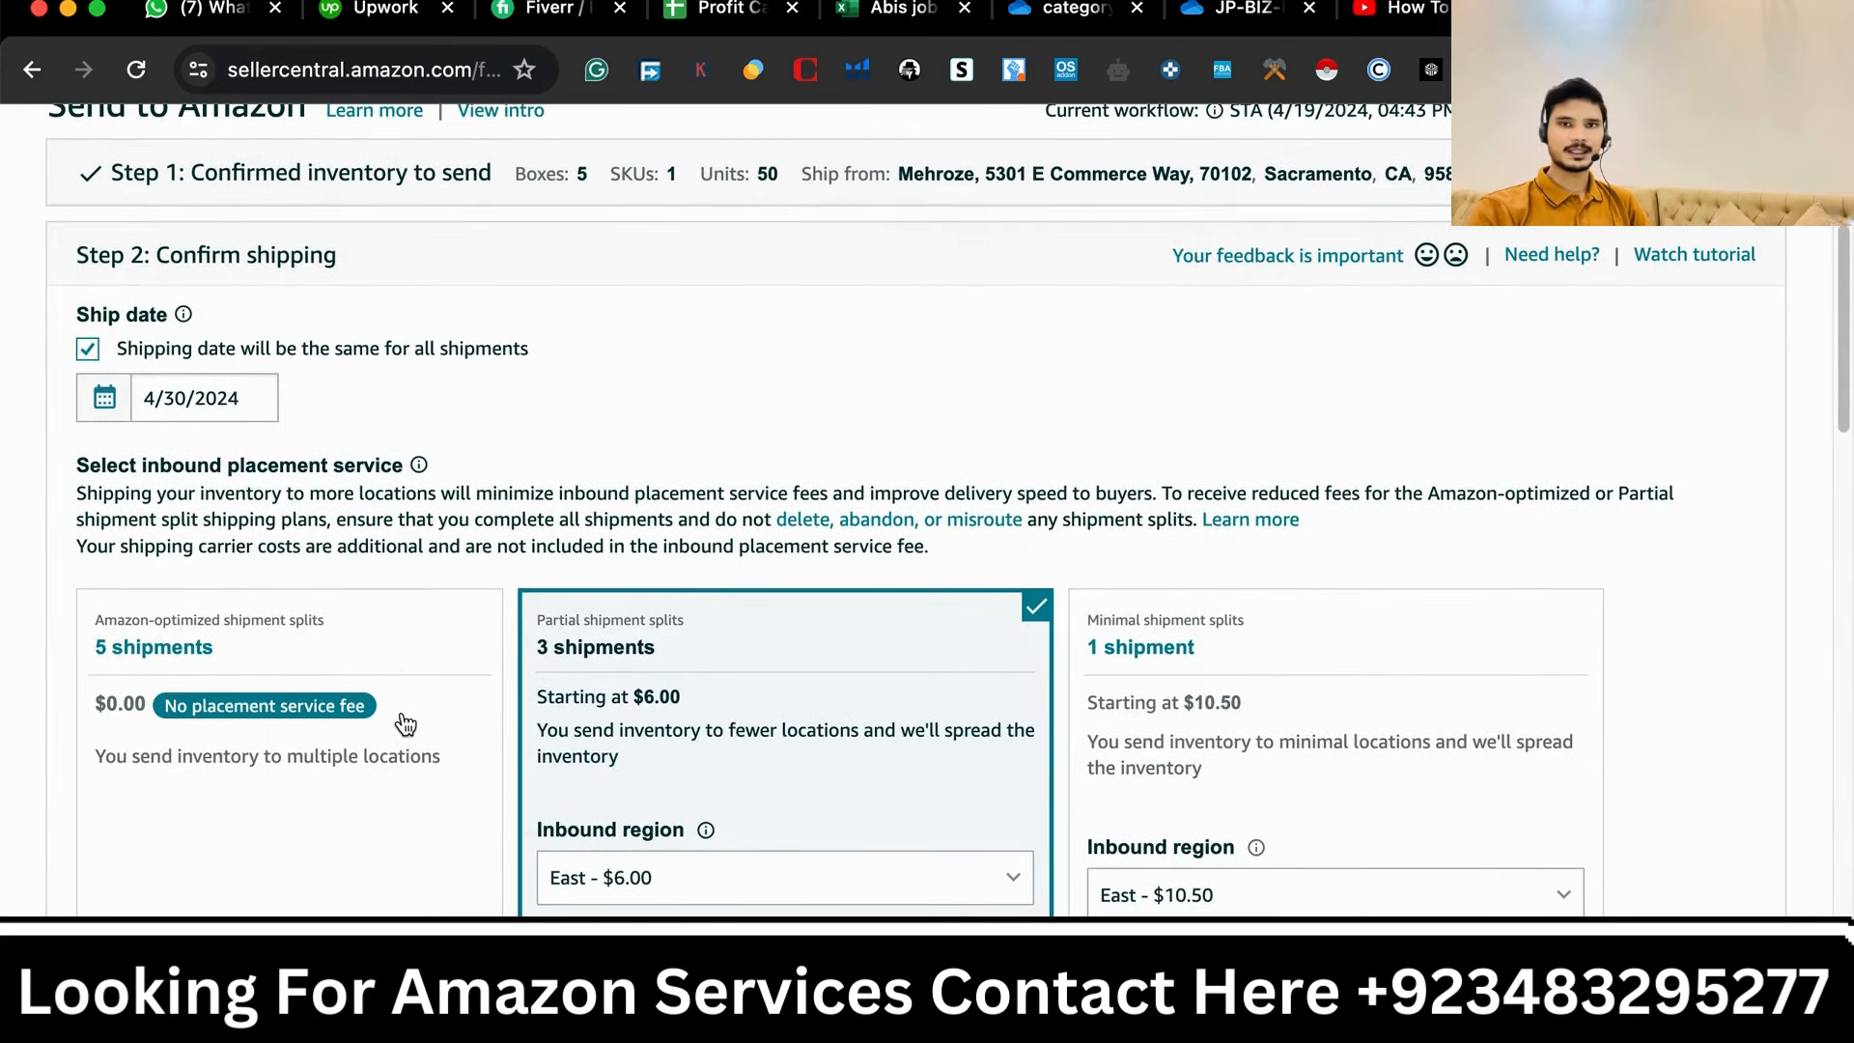
scroll(454, 792, down, 1)
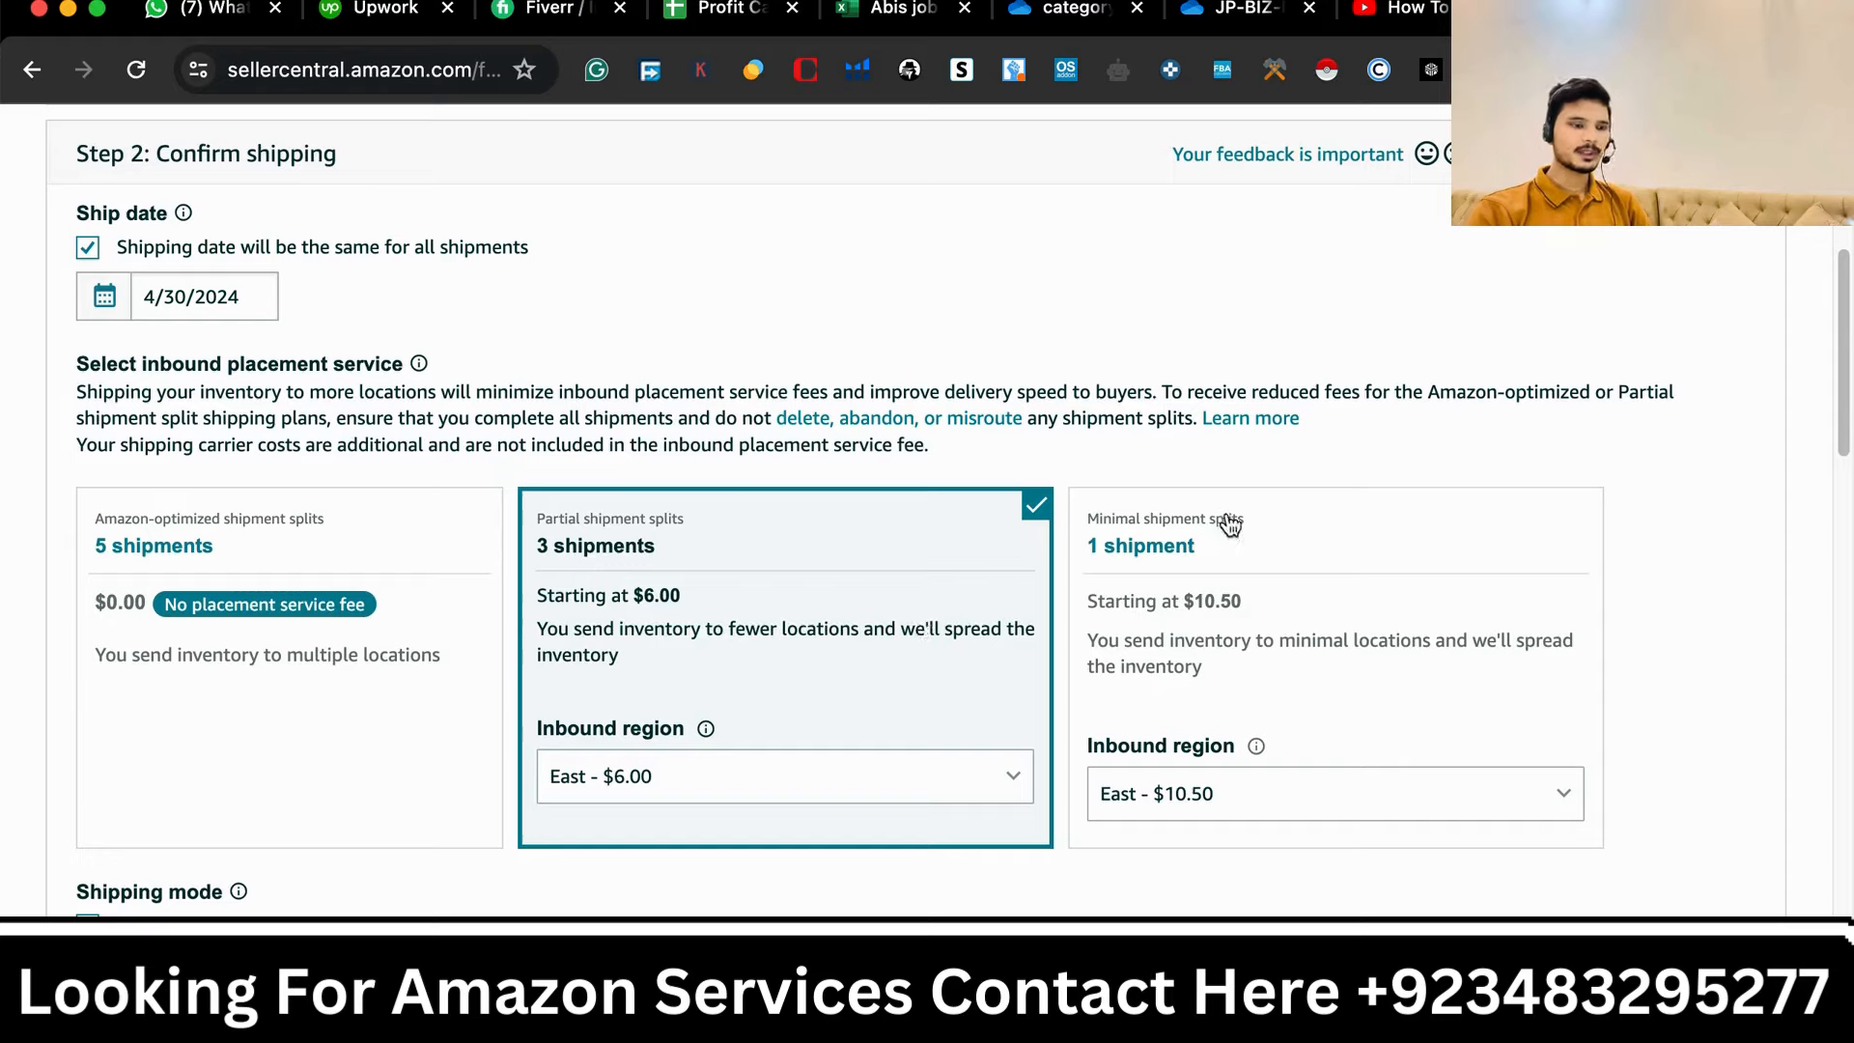
click(295, 550)
click(708, 550)
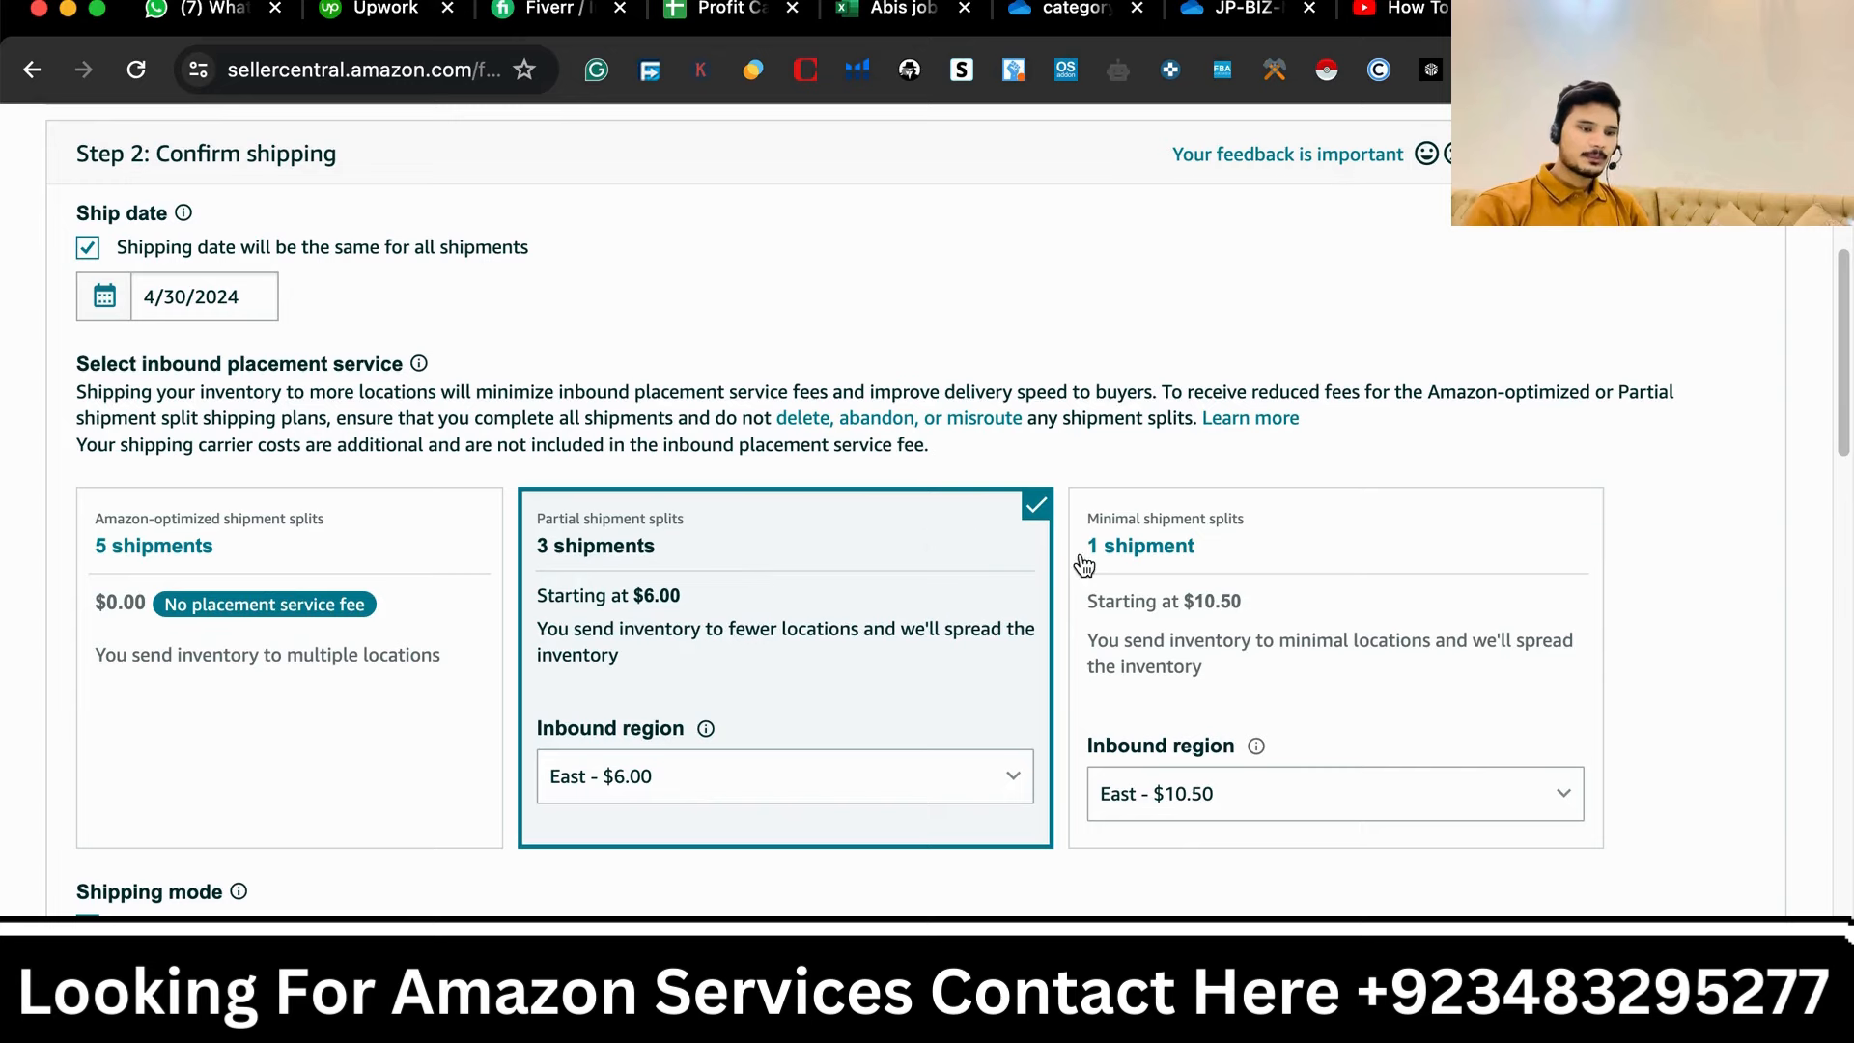
click(1305, 537)
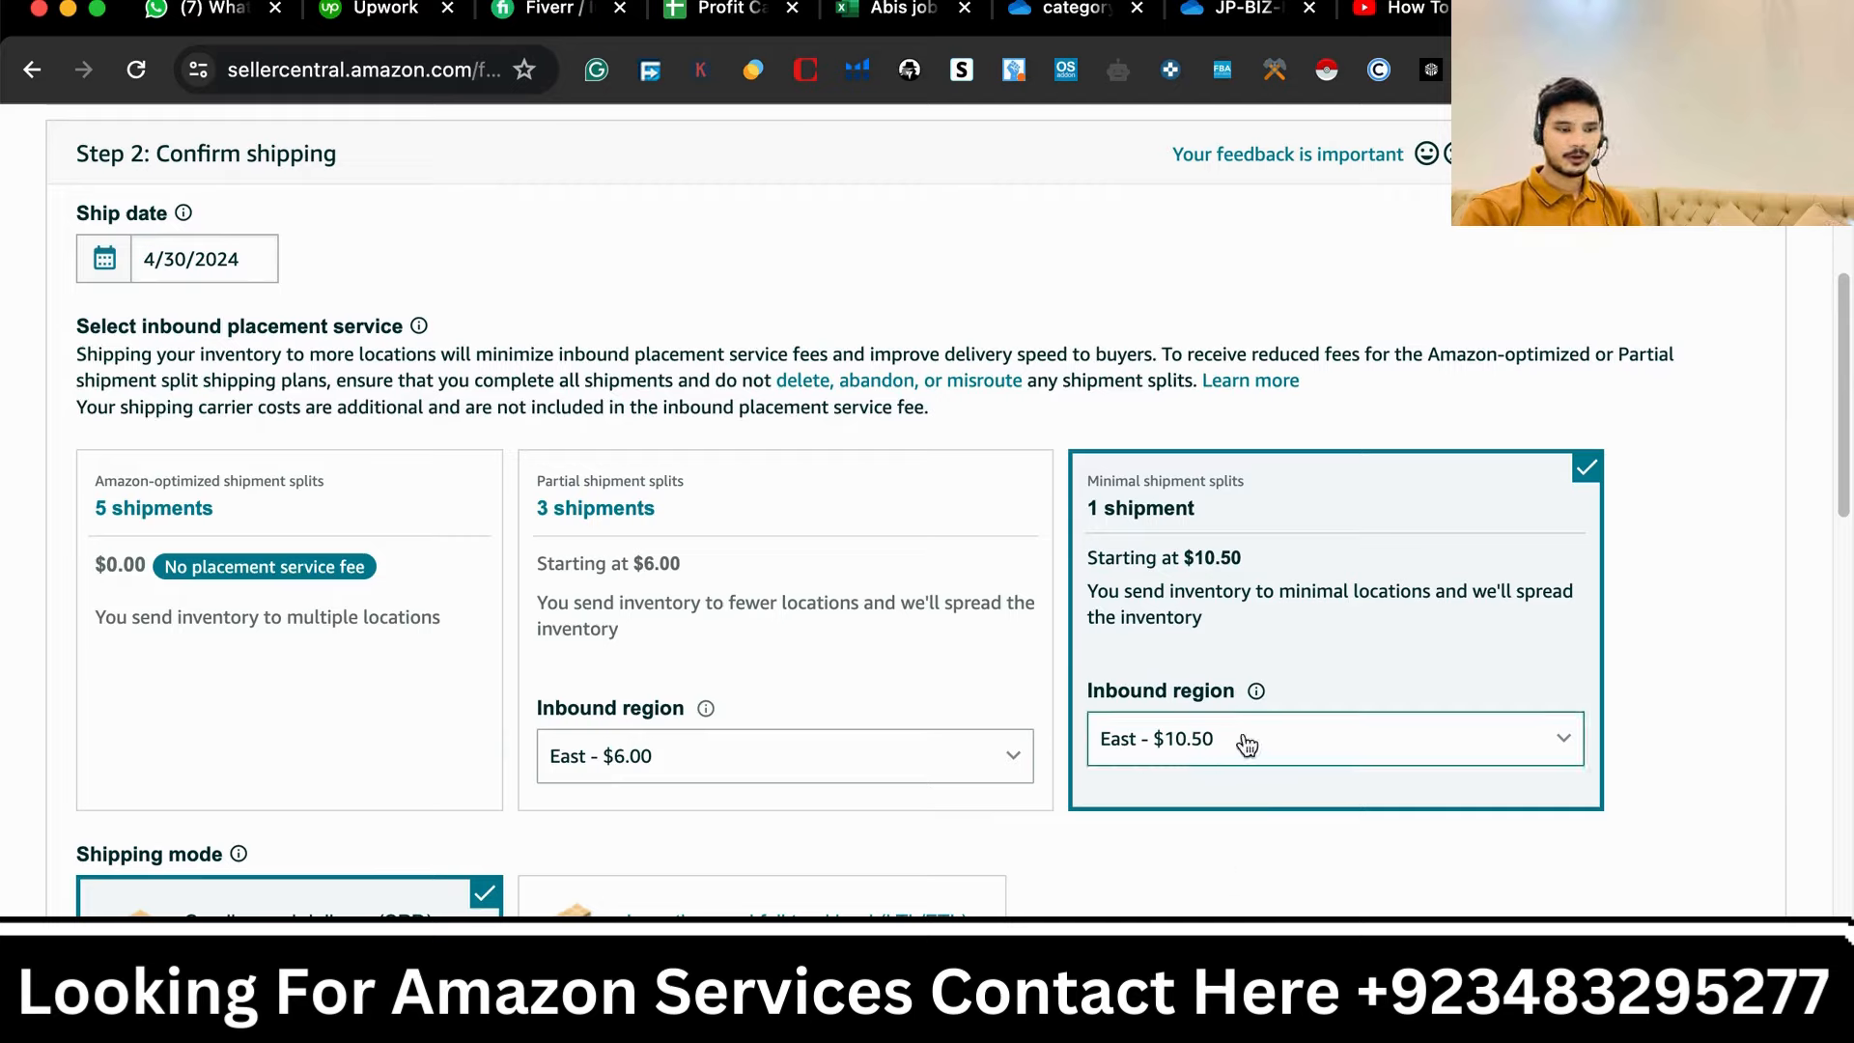
- Set the minimal option's inbound region to Central - $13.00 and review the shipping mode and carrier
click(1303, 740)
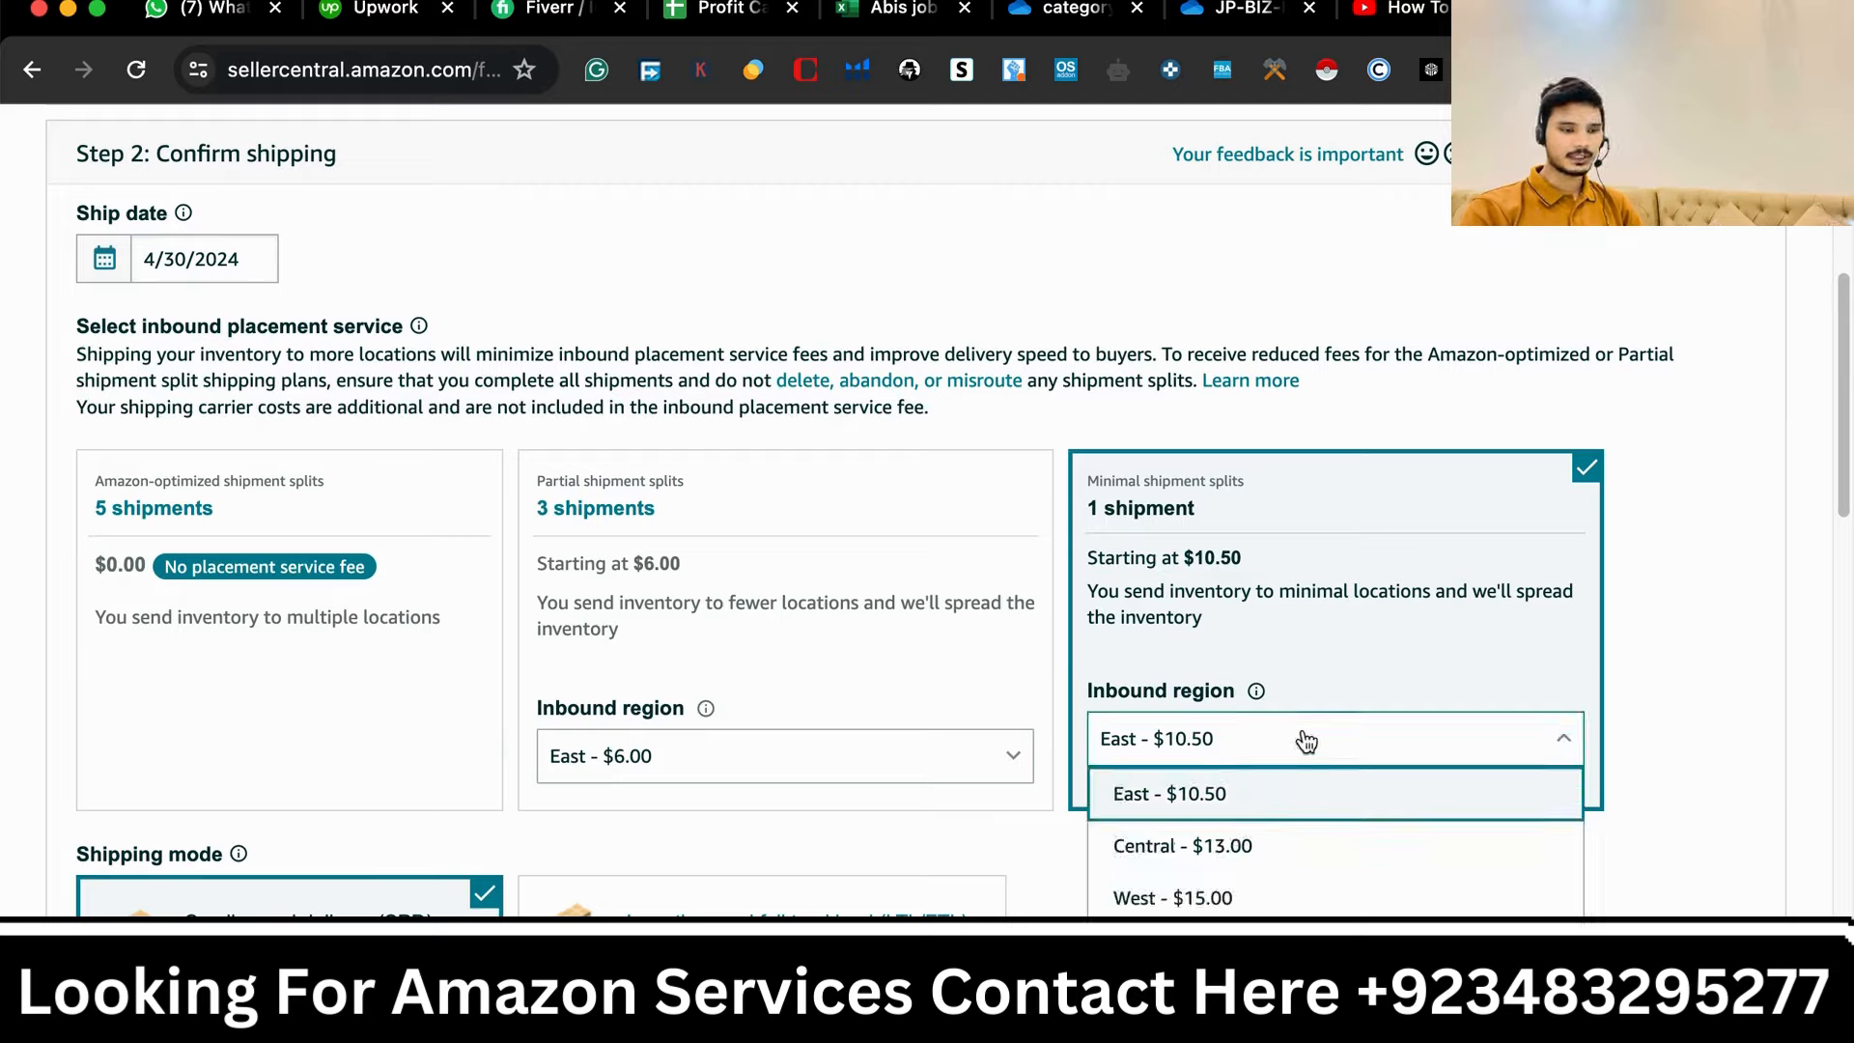
click(1319, 840)
scroll(1220, 902, down, 2)
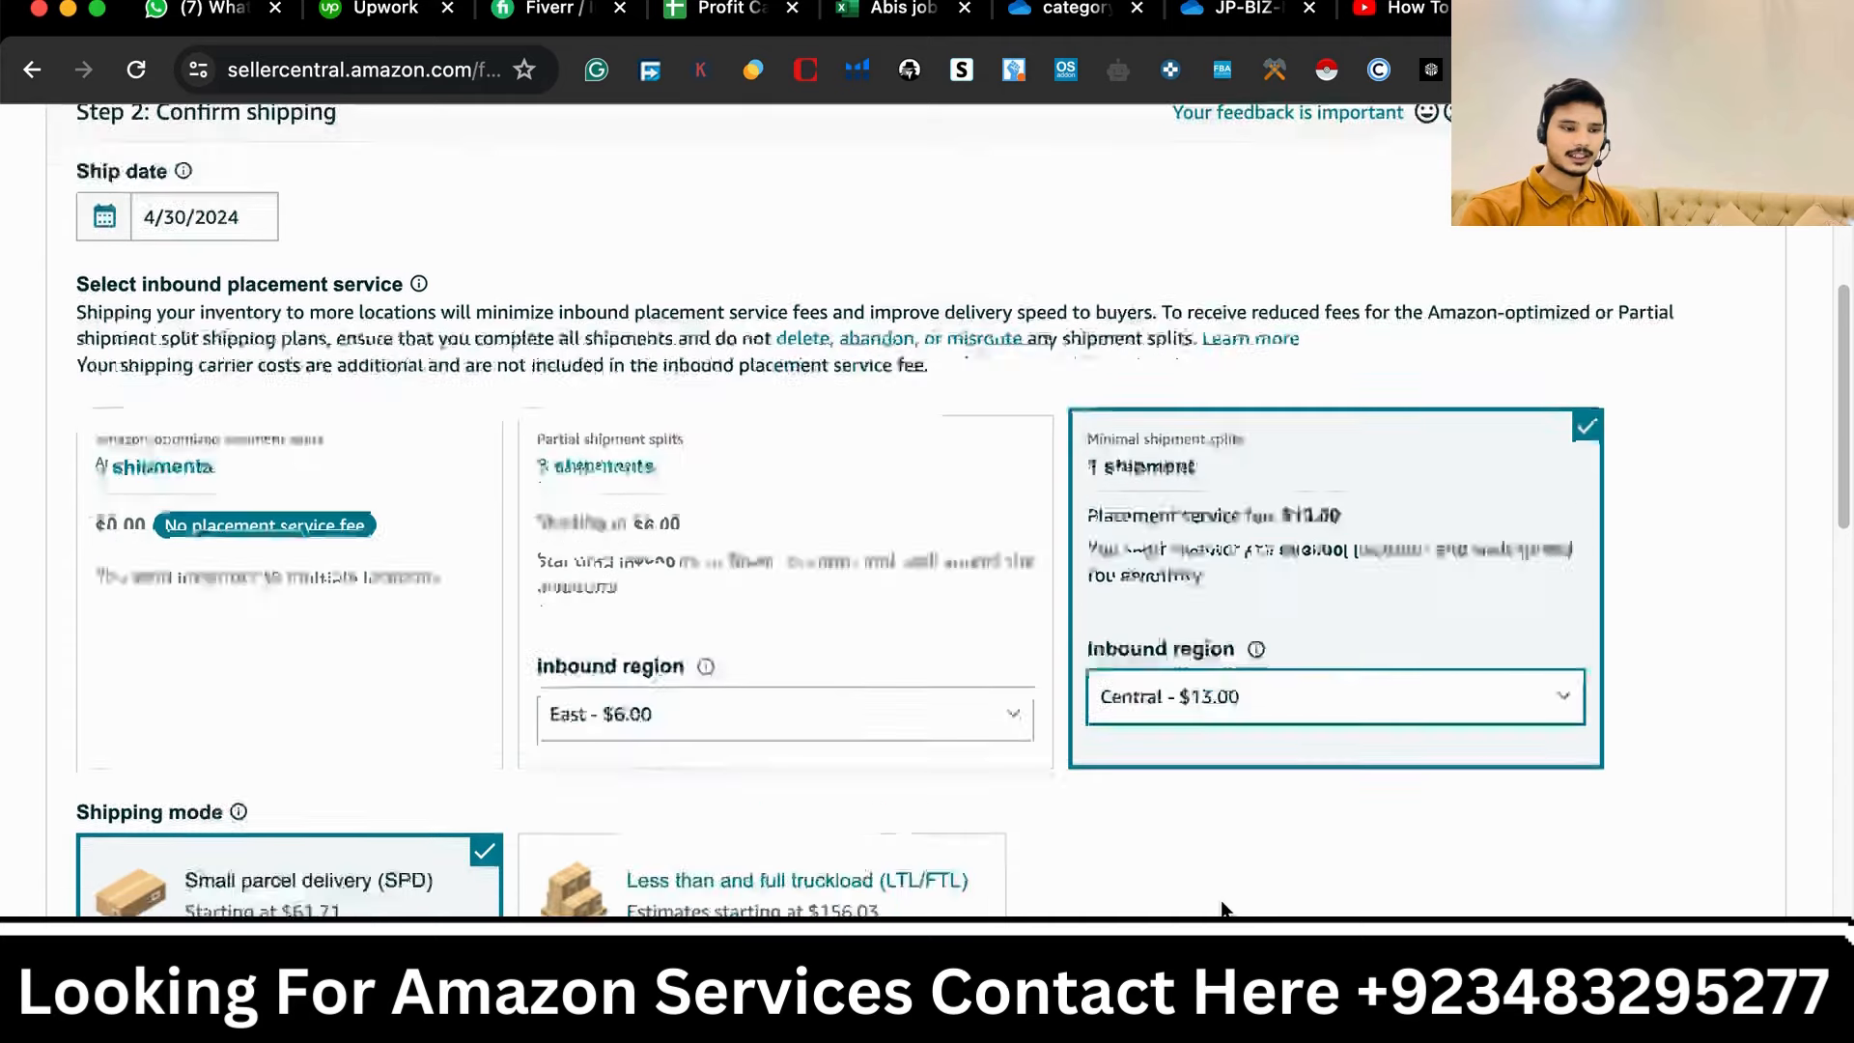
scroll(1221, 908, down, 2)
scroll(1220, 907, down, 1)
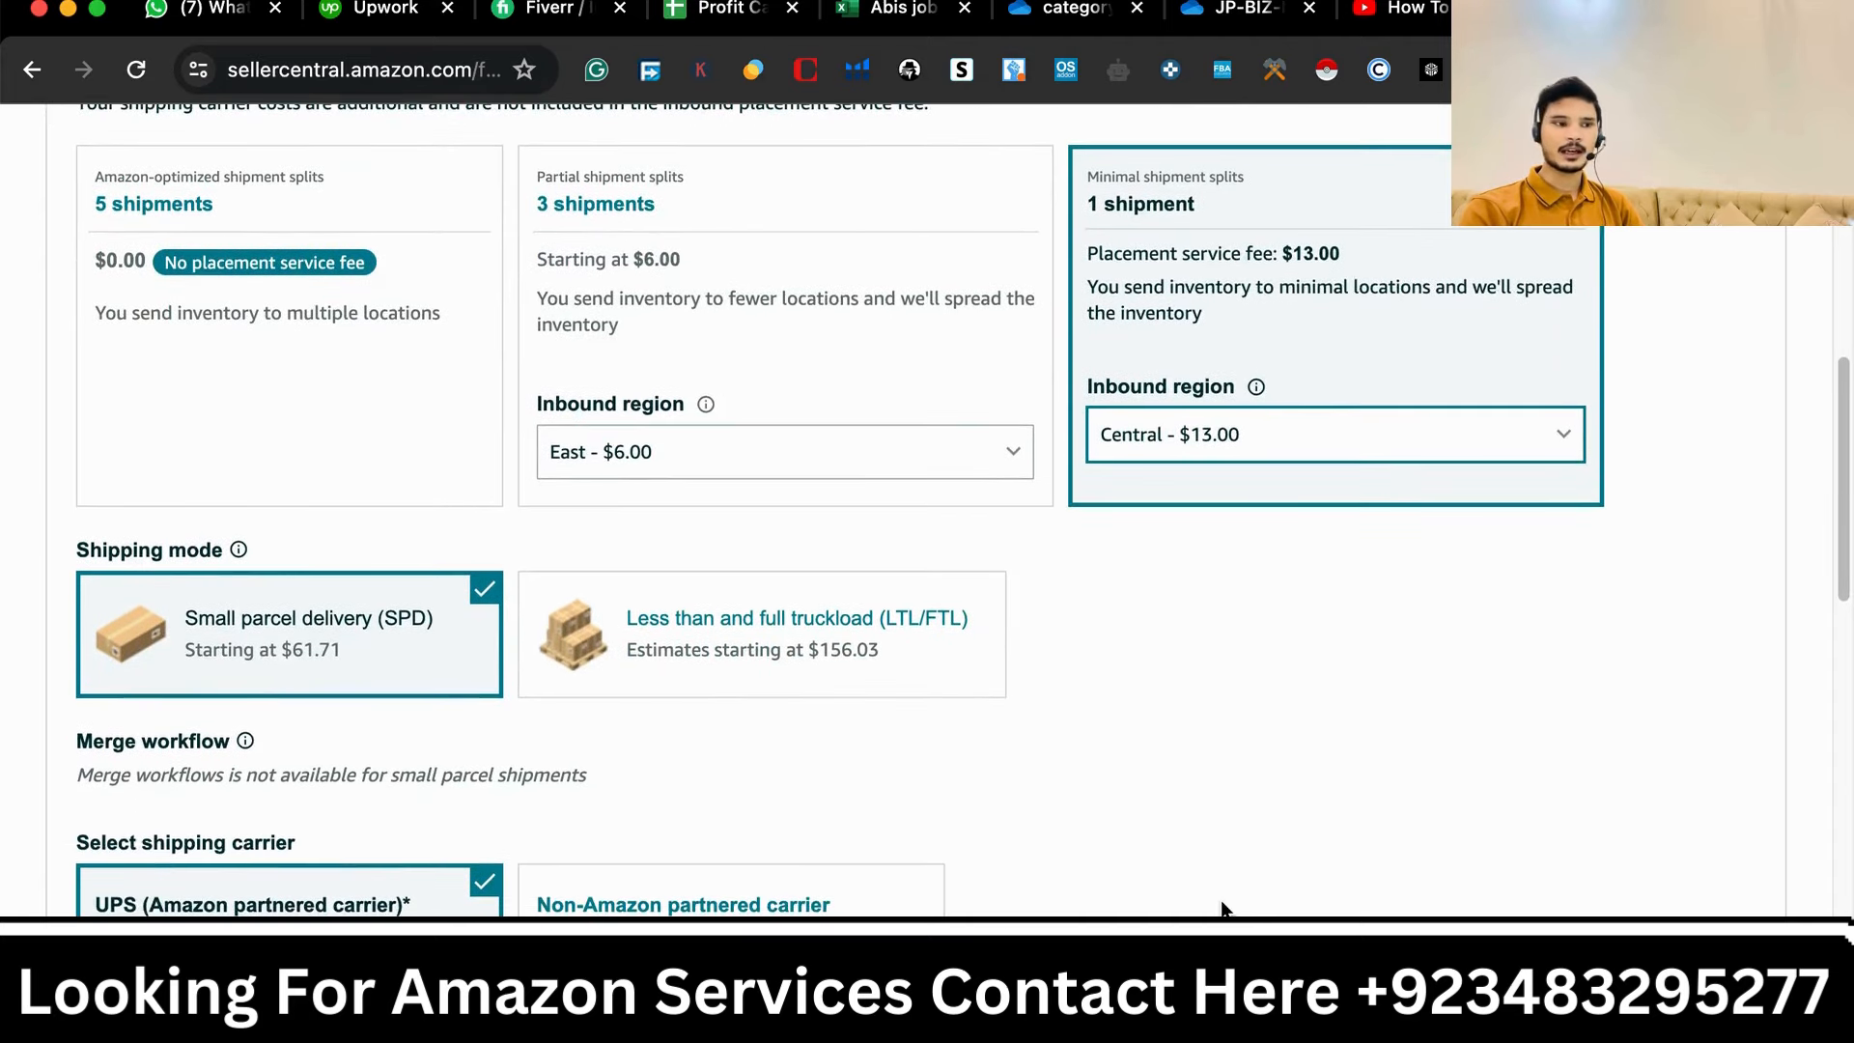
scroll(1220, 907, up, 1)
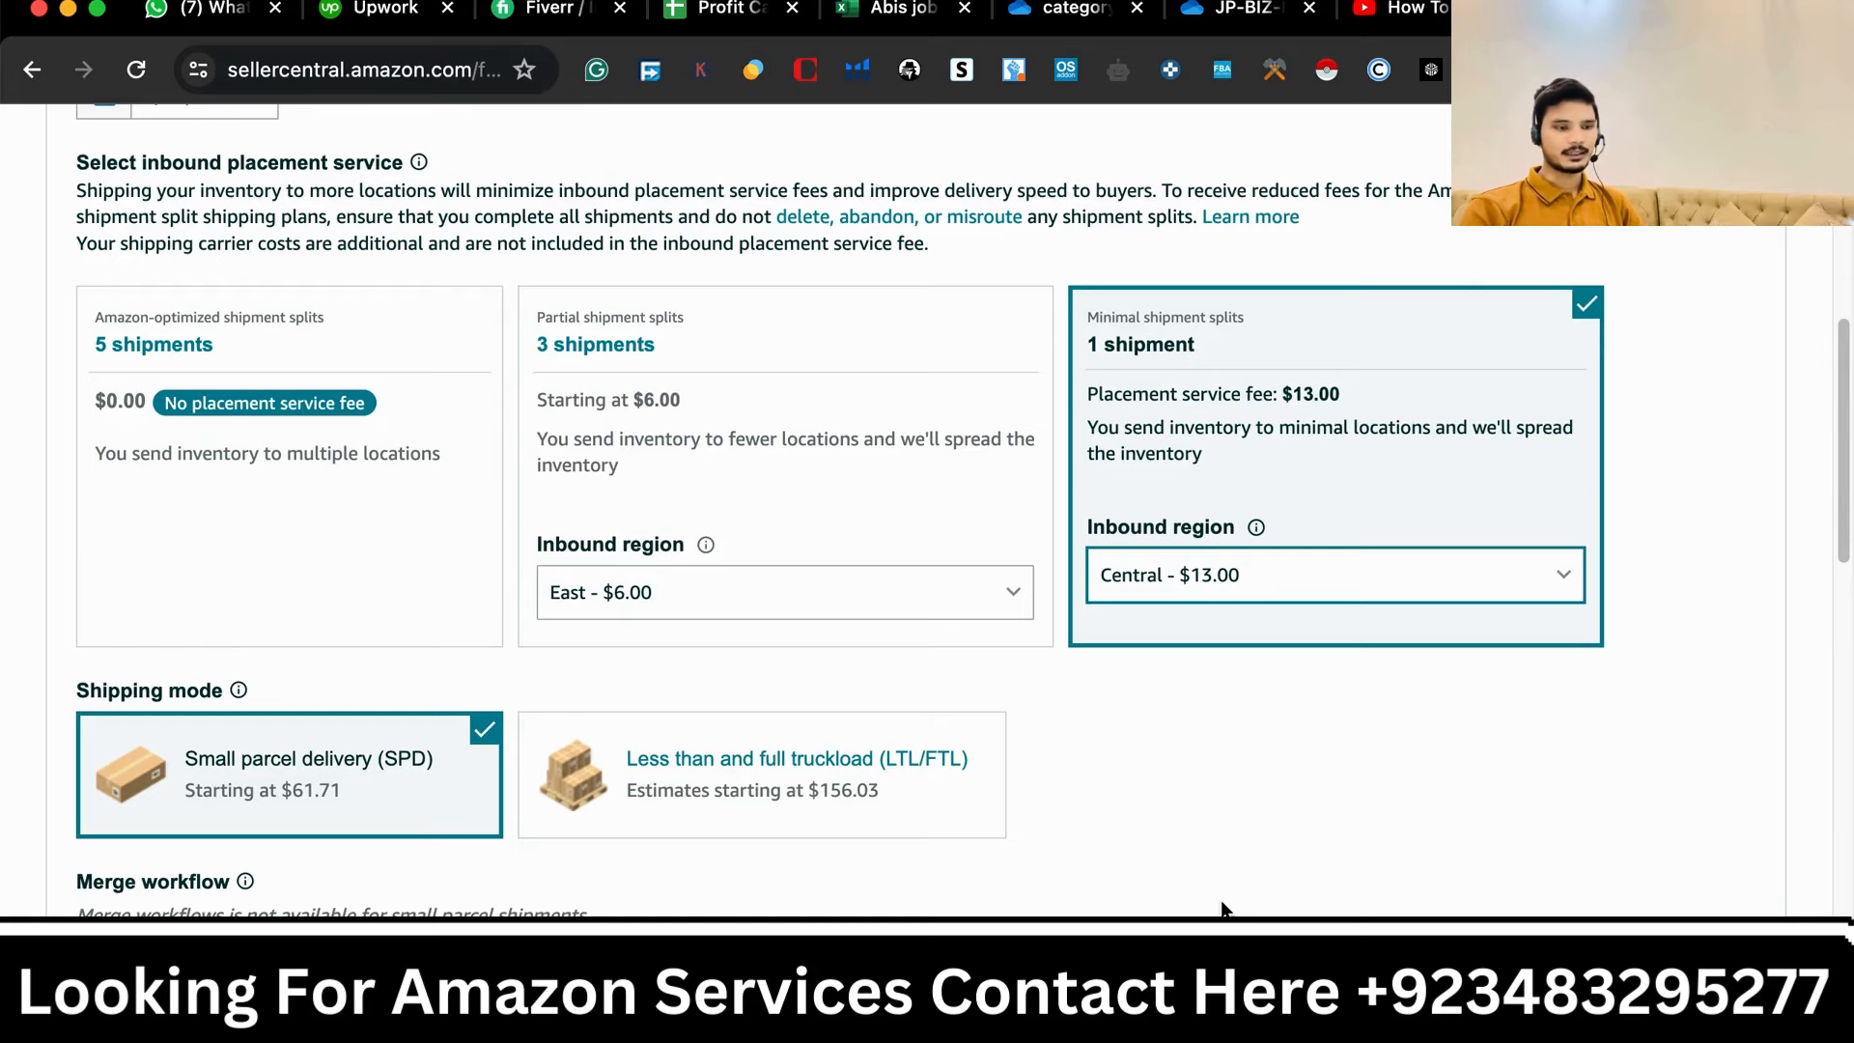
scroll(1223, 908, down, 5)
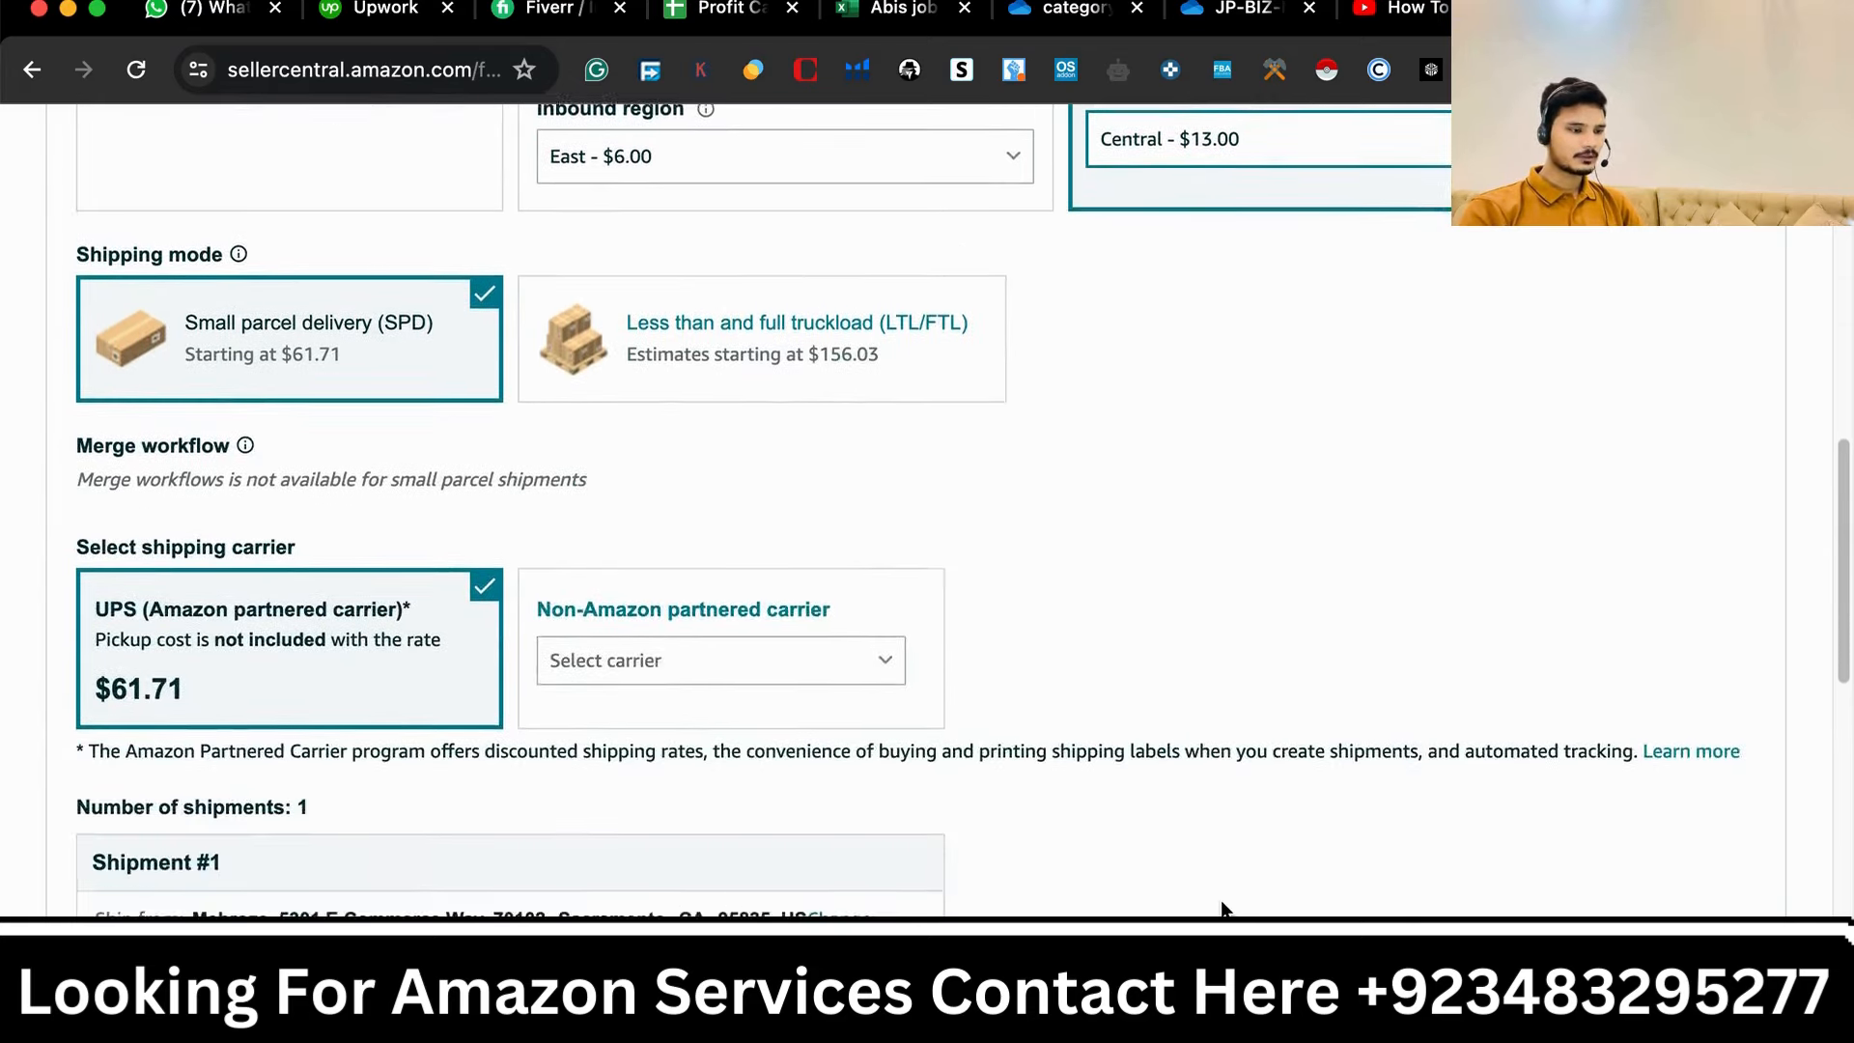
scroll(1222, 908, down, 4)
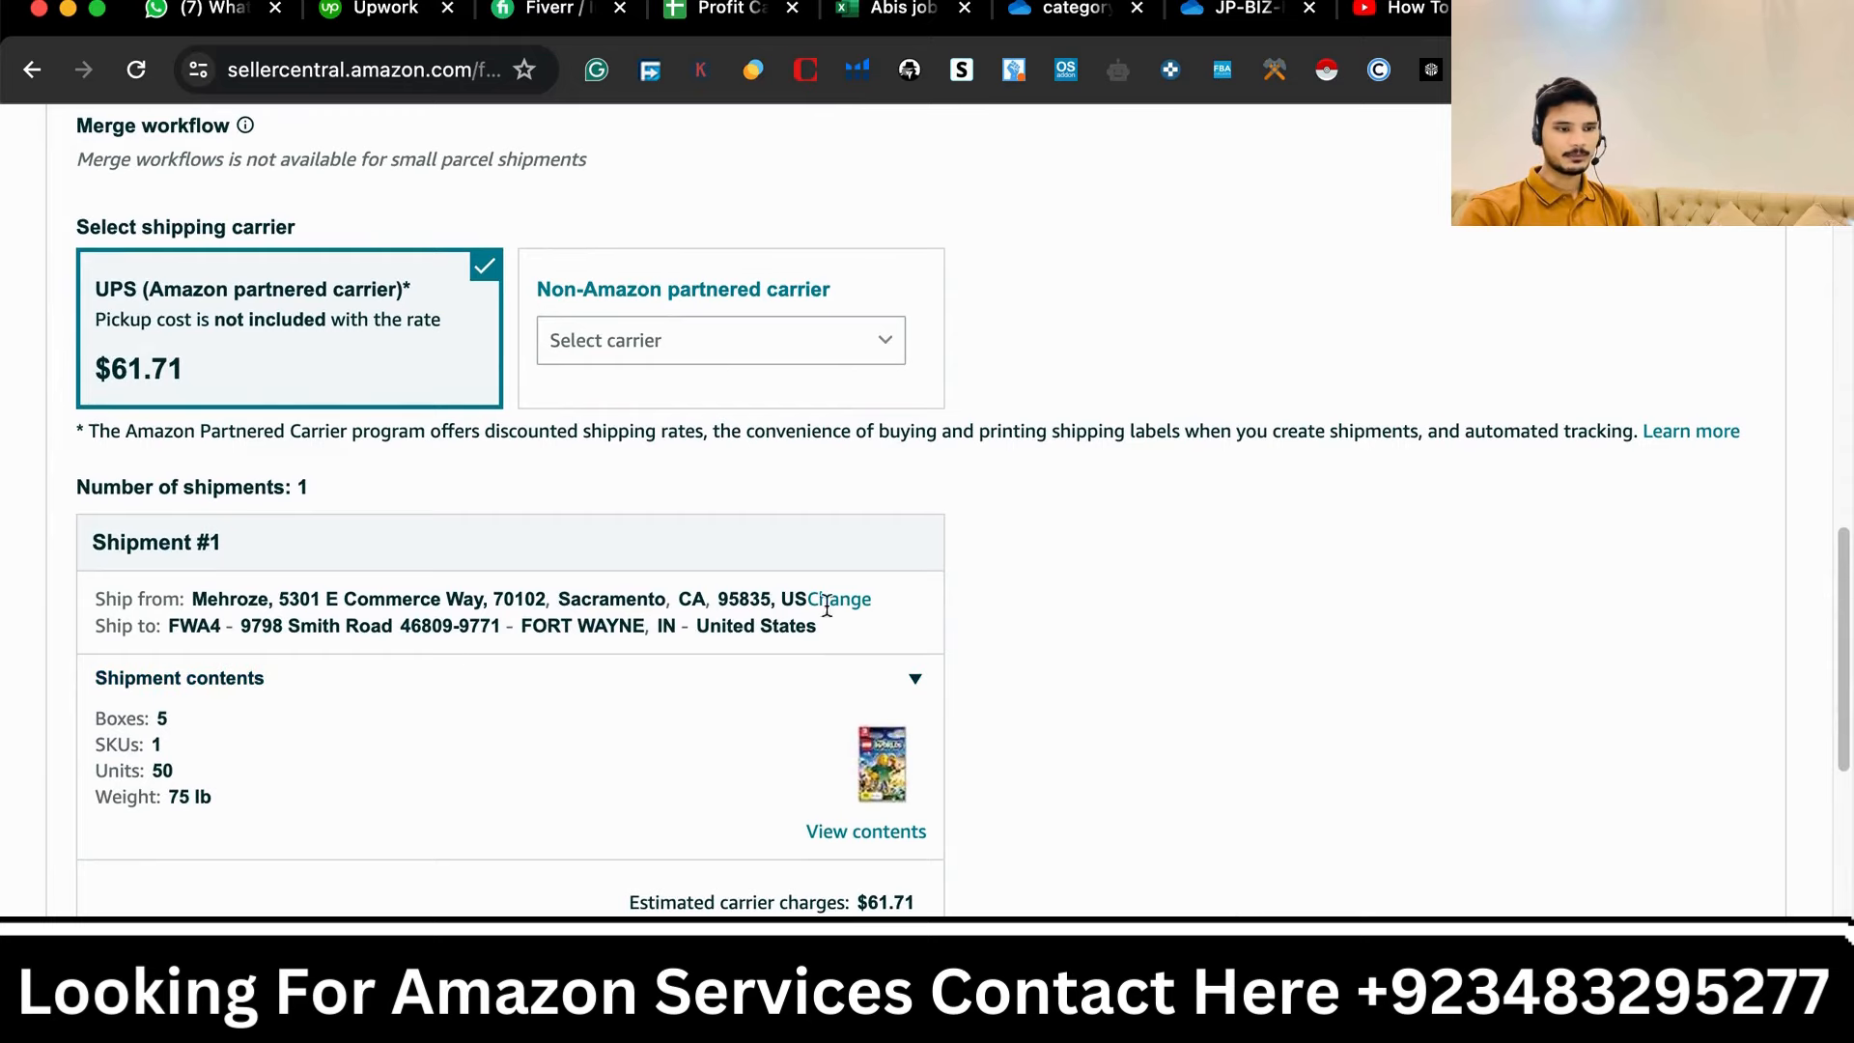
- Change the minimal option's inbound region to West - $15.00 and review the shipment details
scroll(969, 521, up, 9)
click(1299, 666)
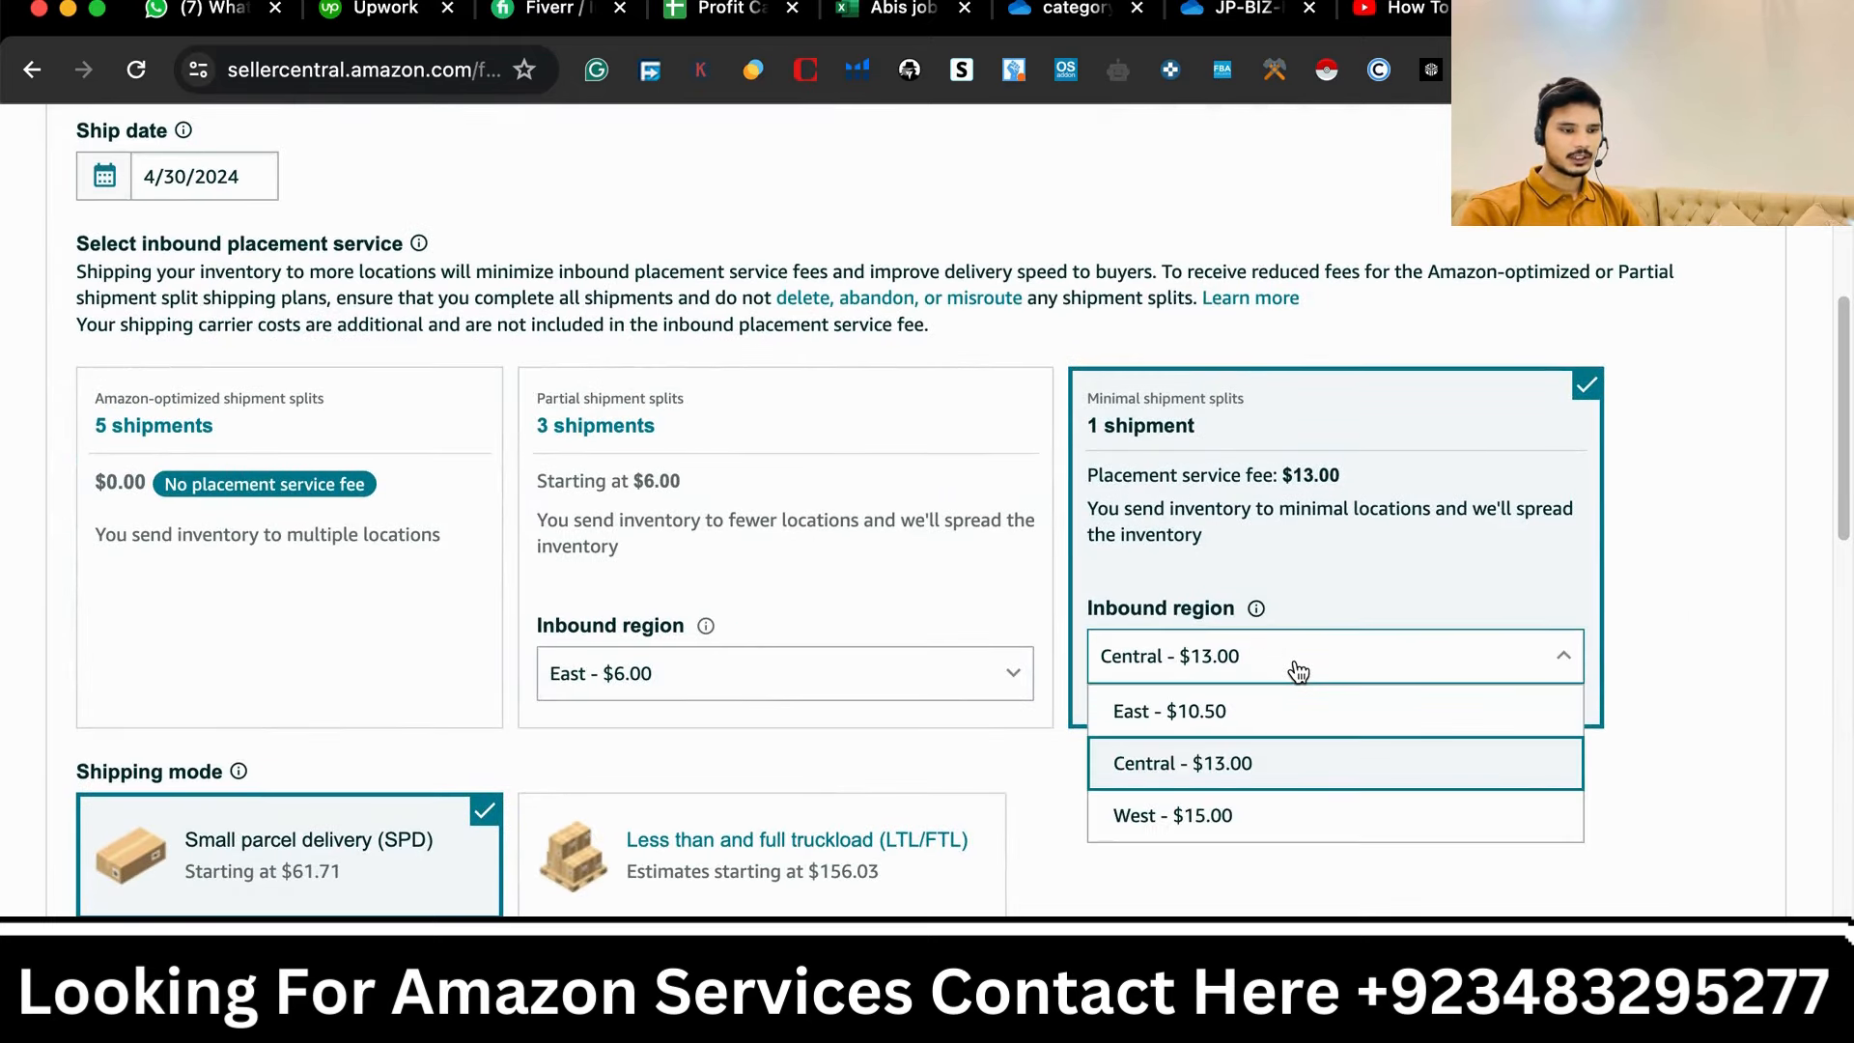
click(1226, 816)
scroll(1116, 883, down, 7)
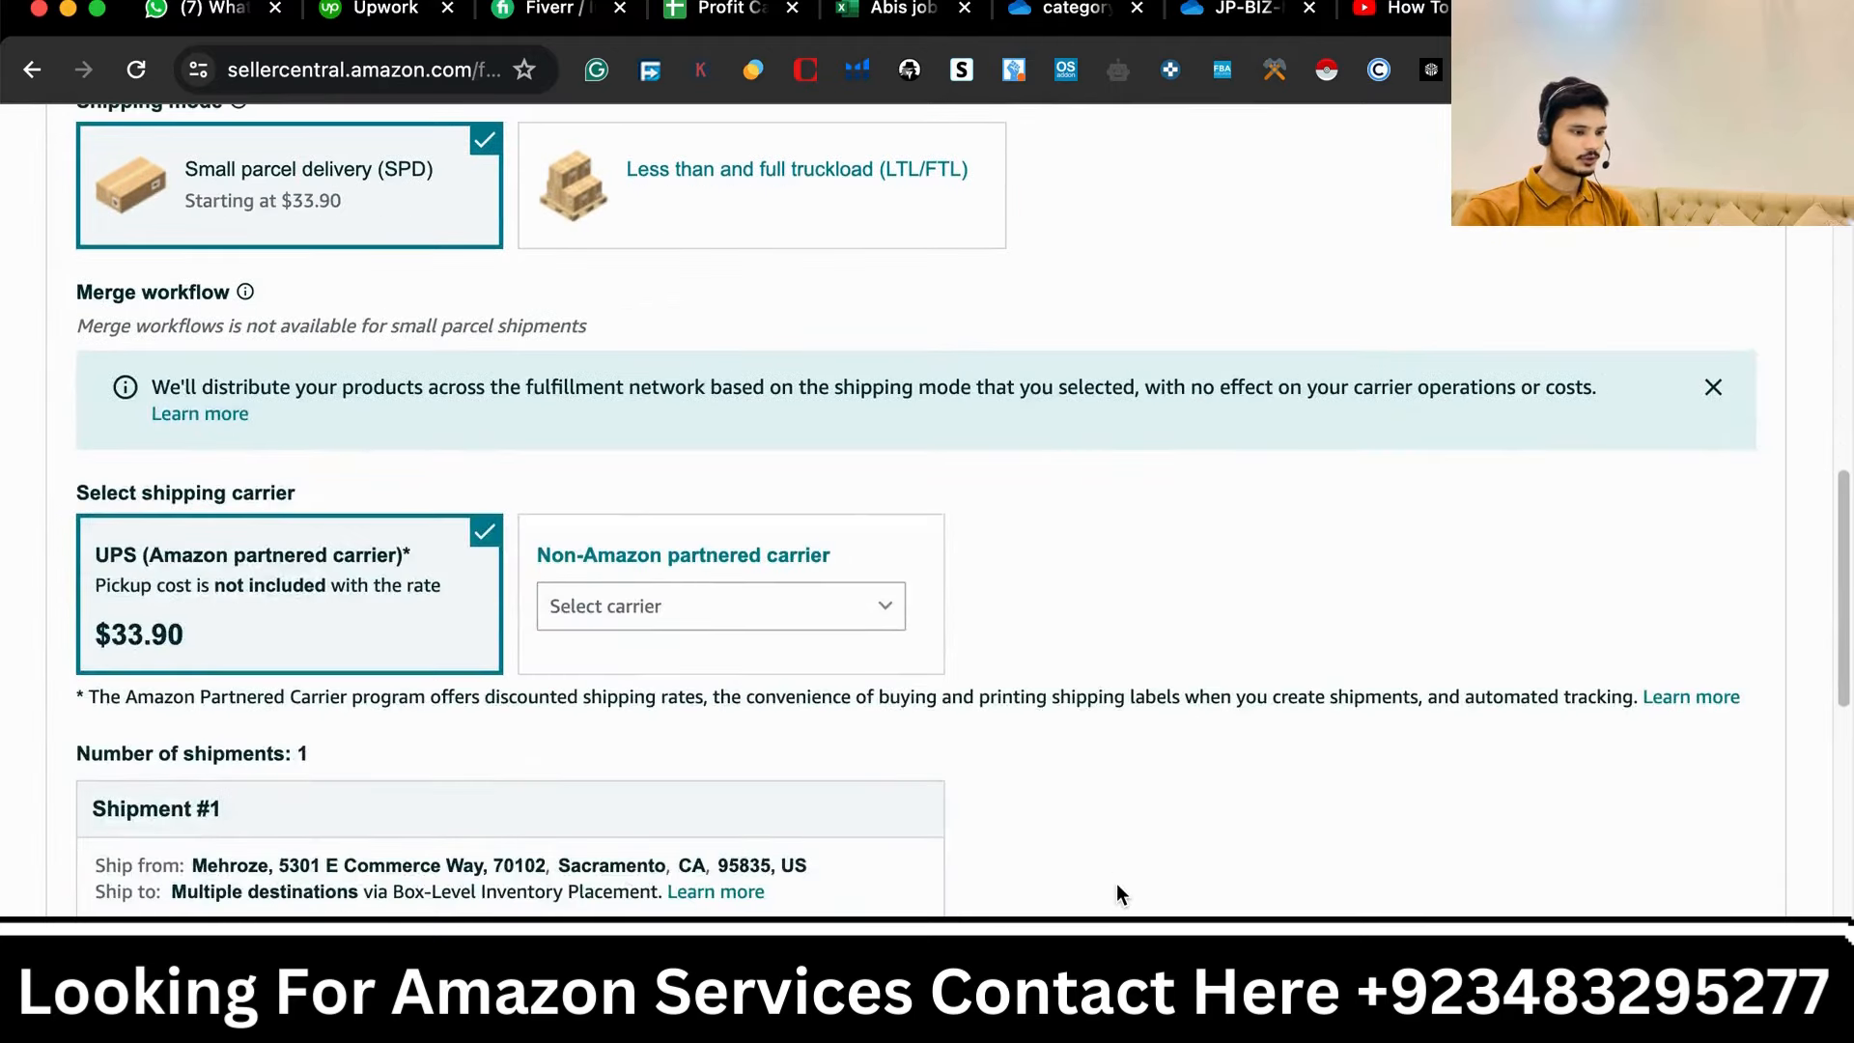
scroll(1116, 882, down, 2)
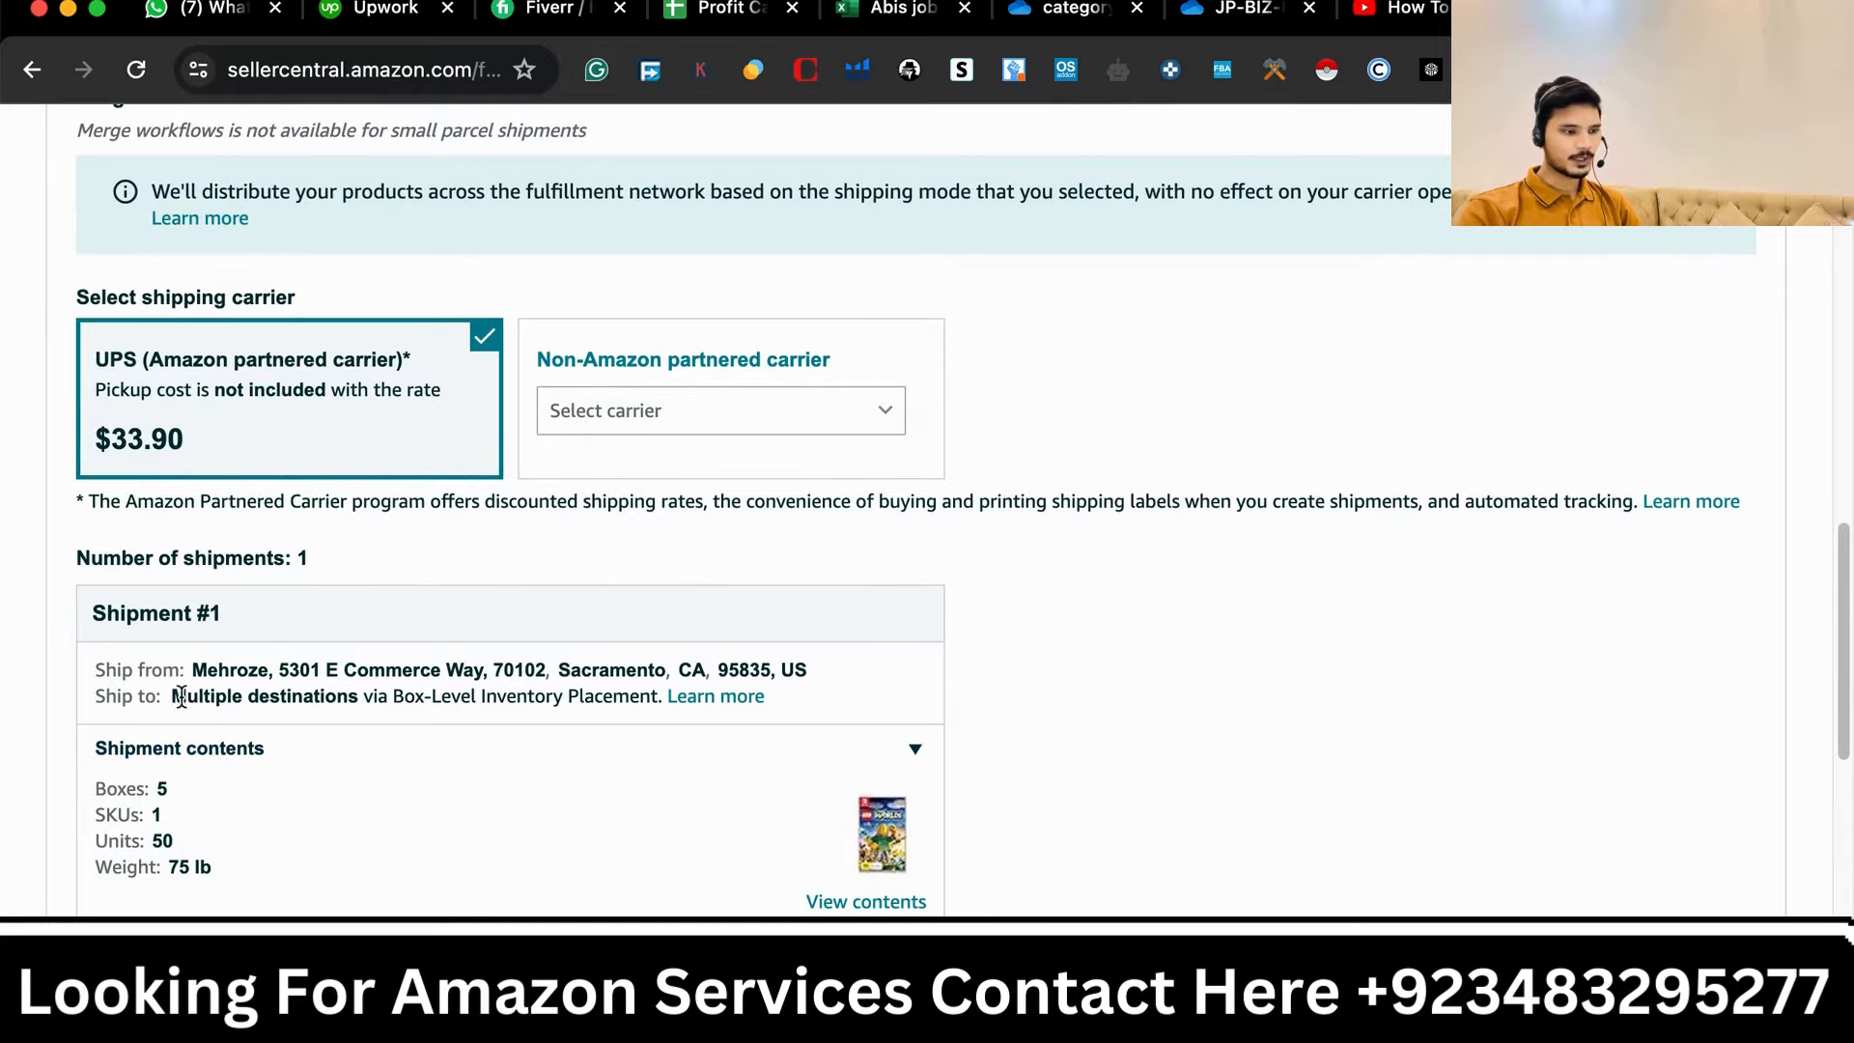
drag(181, 697, 441, 726)
scroll(1249, 682, up, 20)
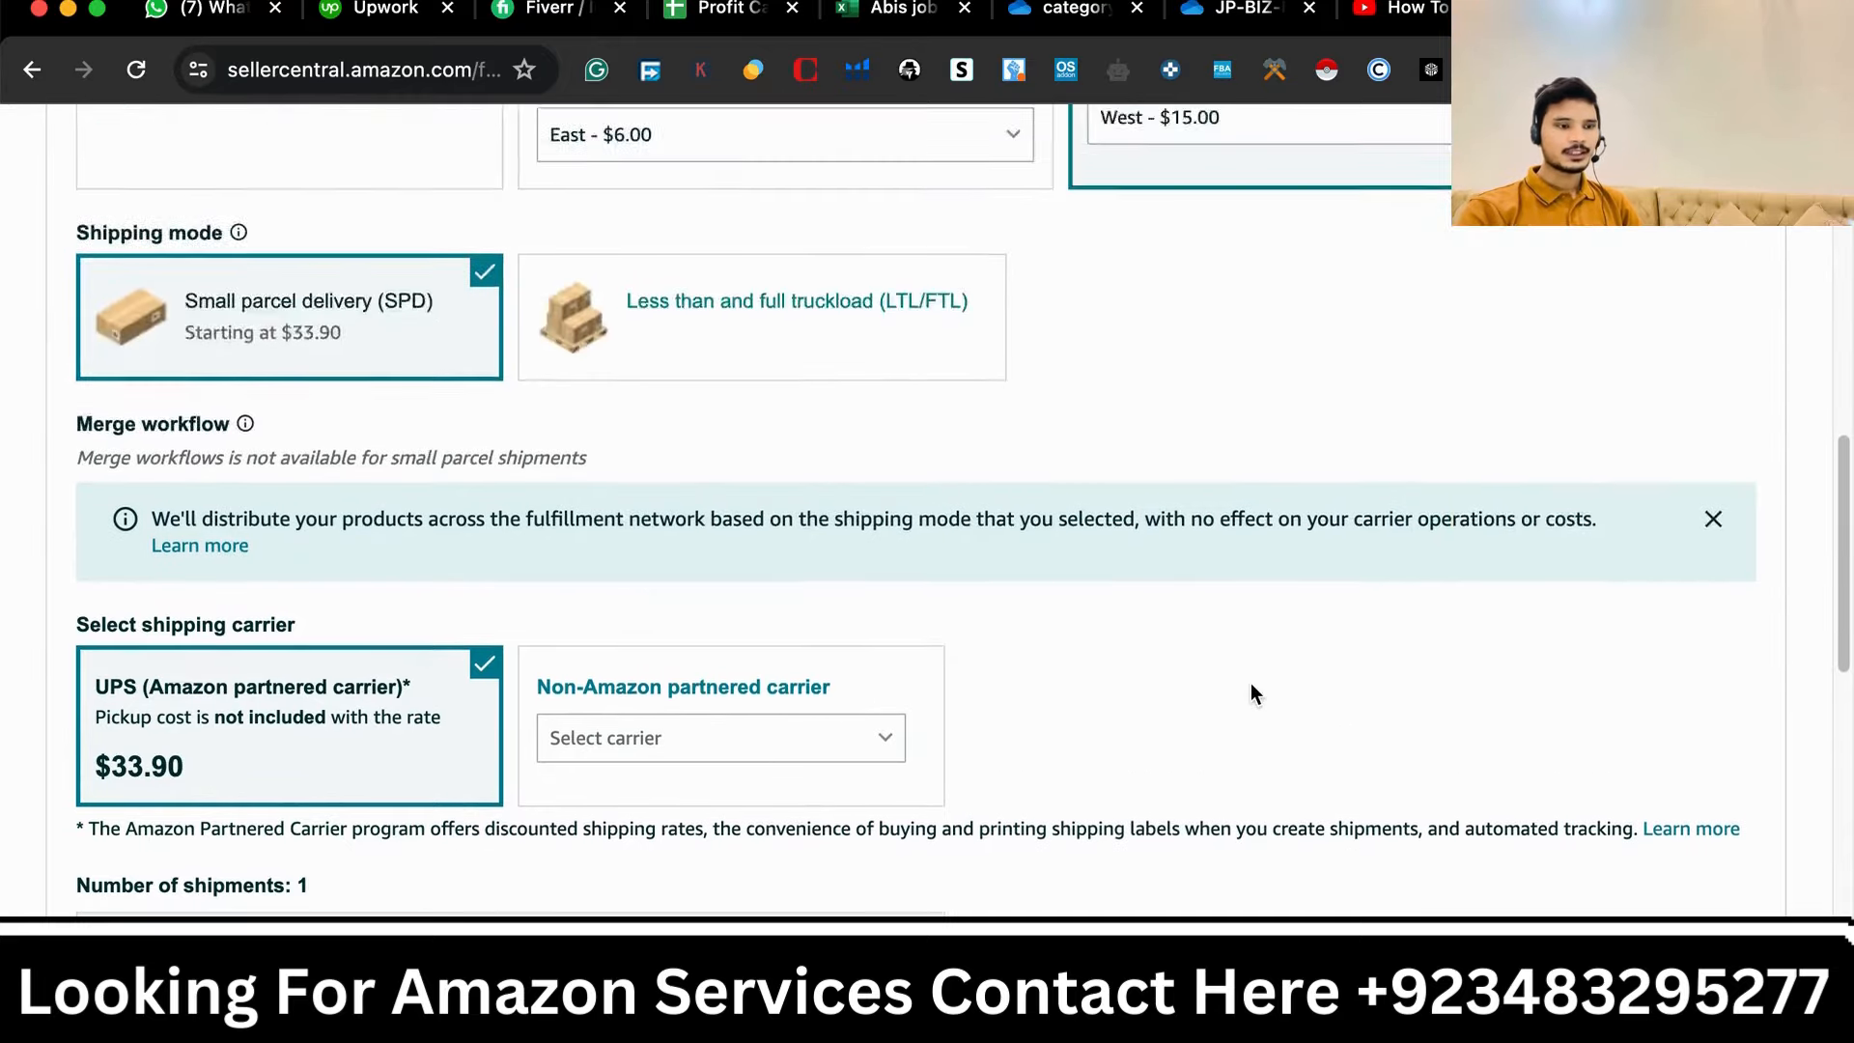
scroll(1249, 682, down, 7)
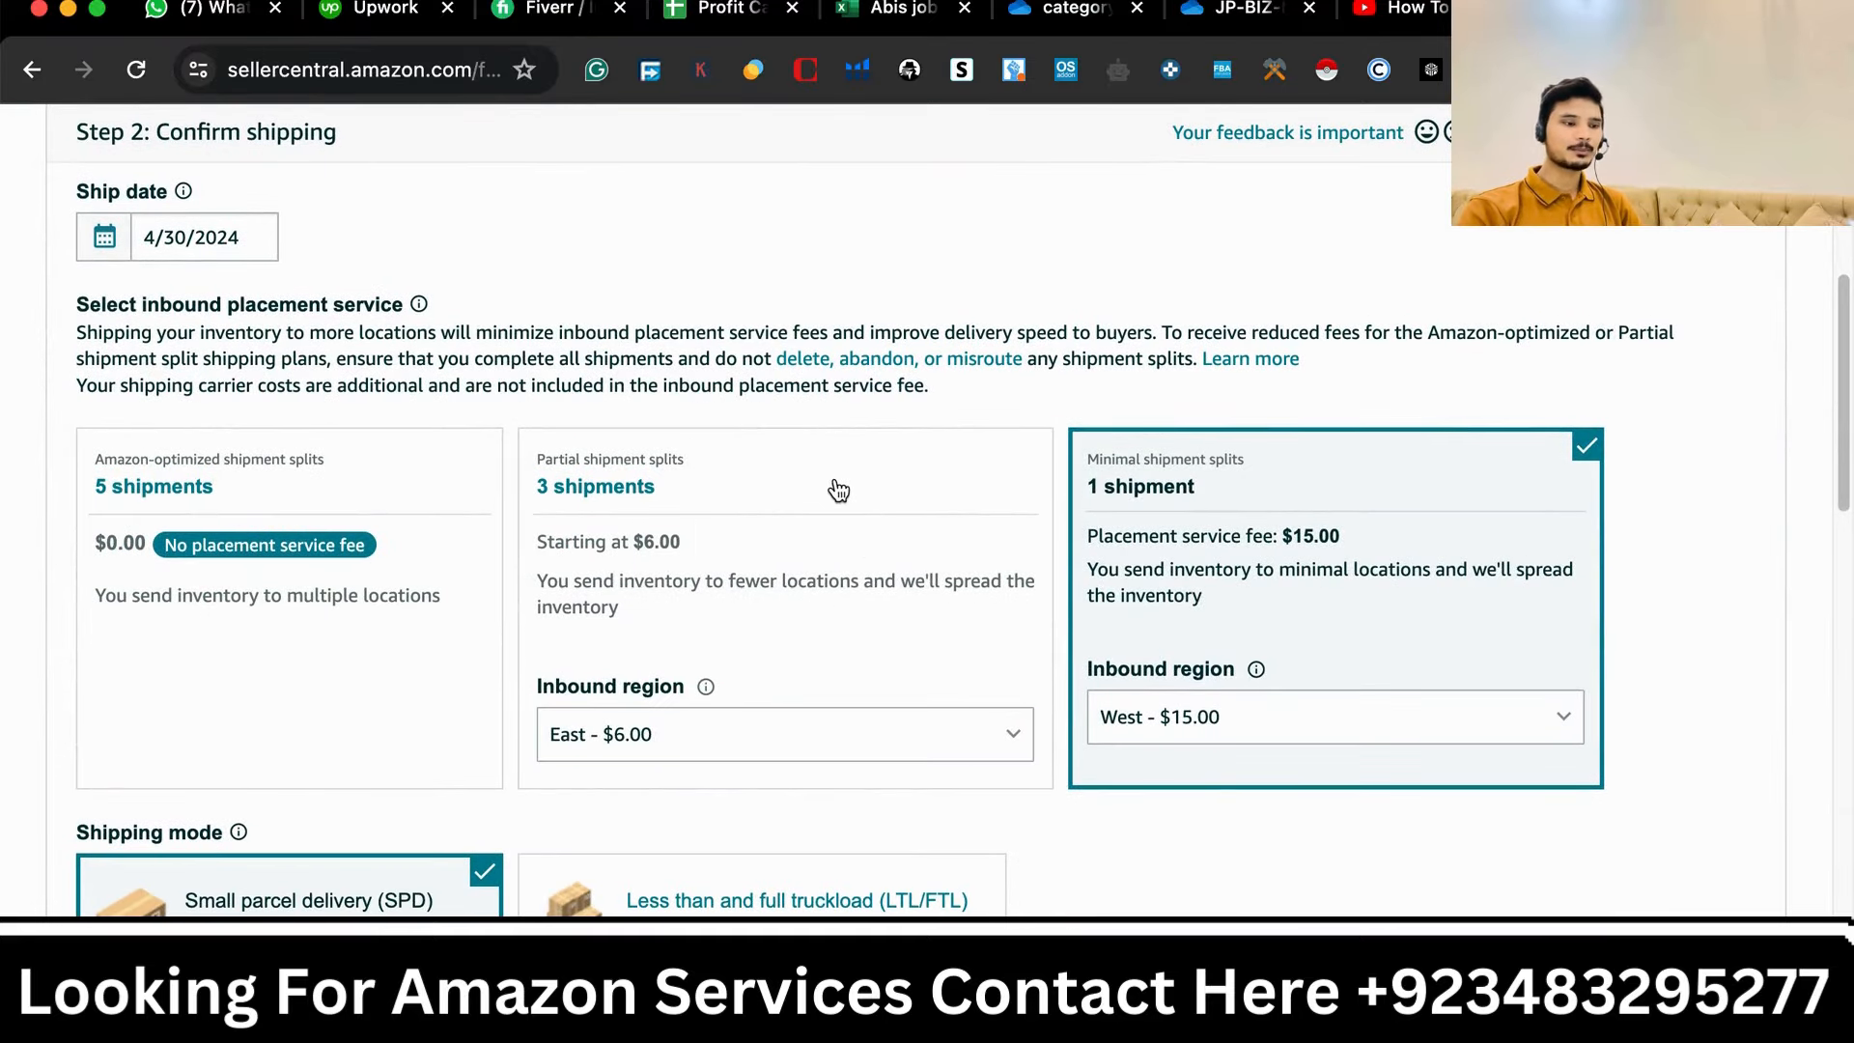
- Select the Partial shipment splits option and open its inbound region list without changing it
click(835, 488)
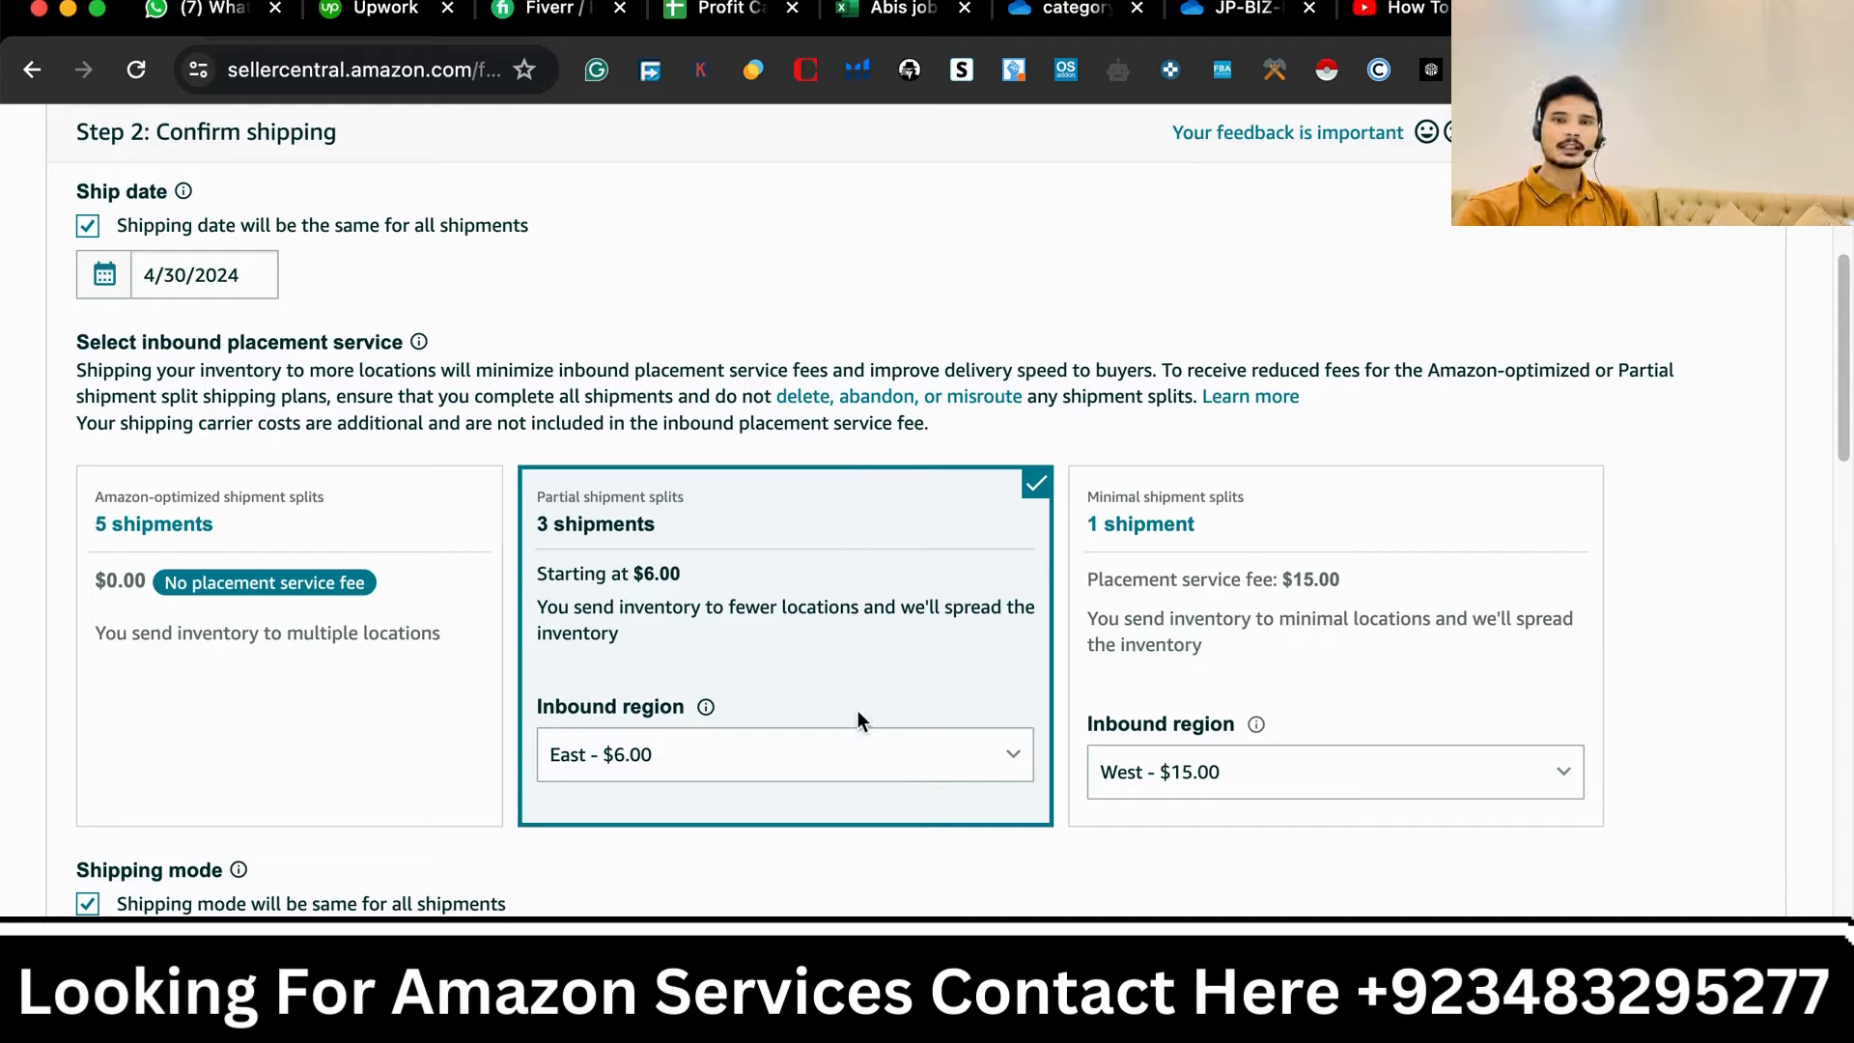
click(825, 778)
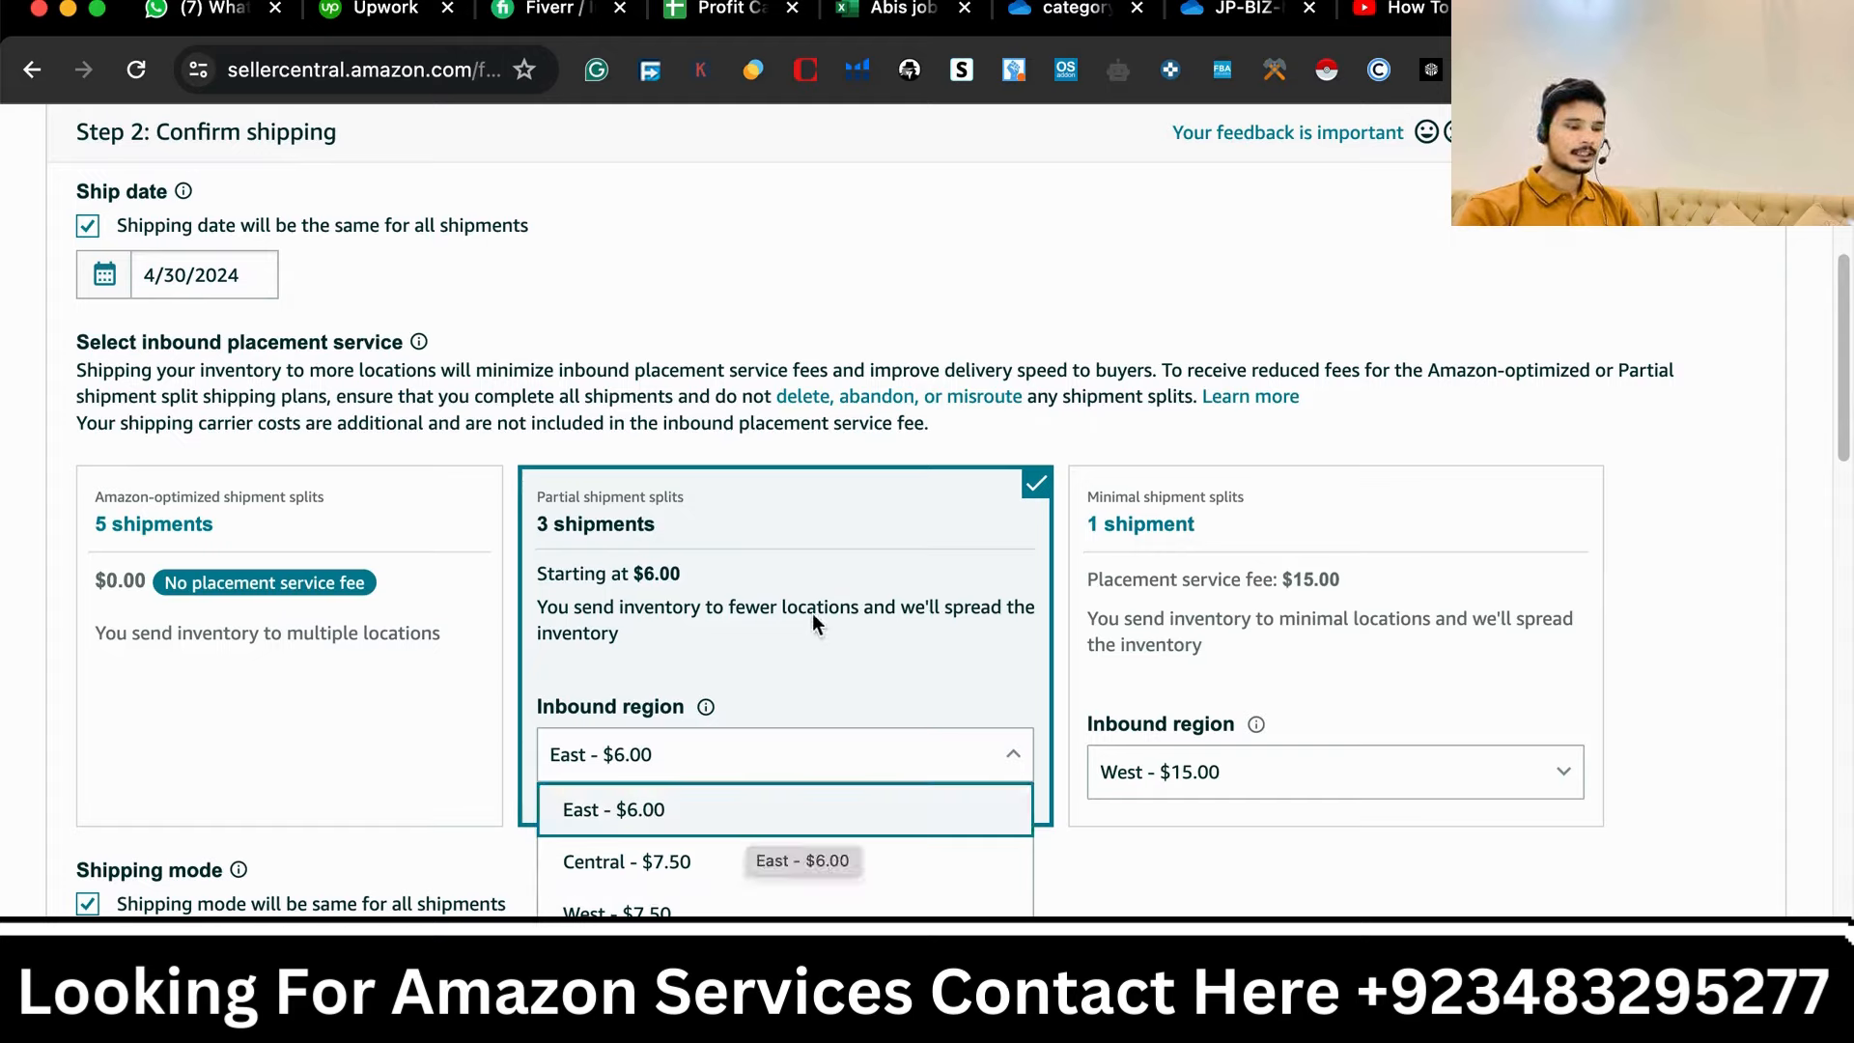
click(819, 548)
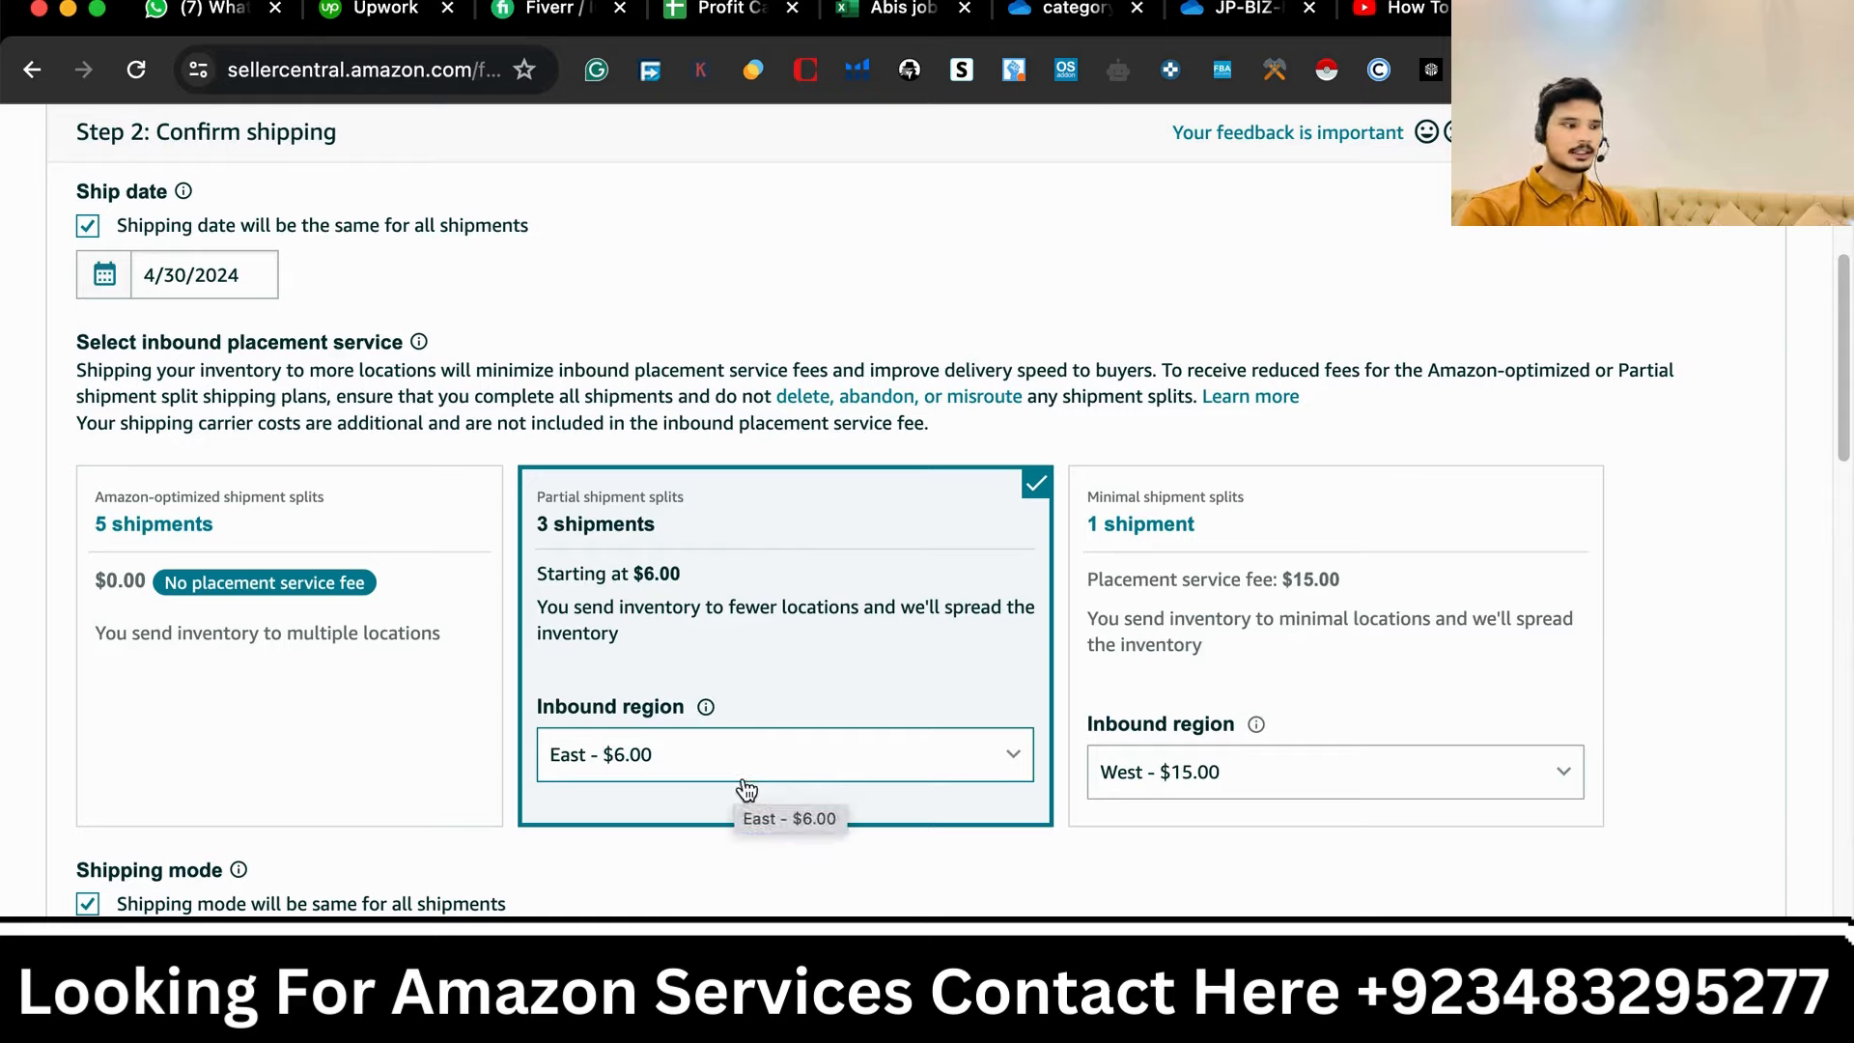
- Select the Amazon-optimized shipment splits option with 5 shipments and review the resulting shipments
click(342, 535)
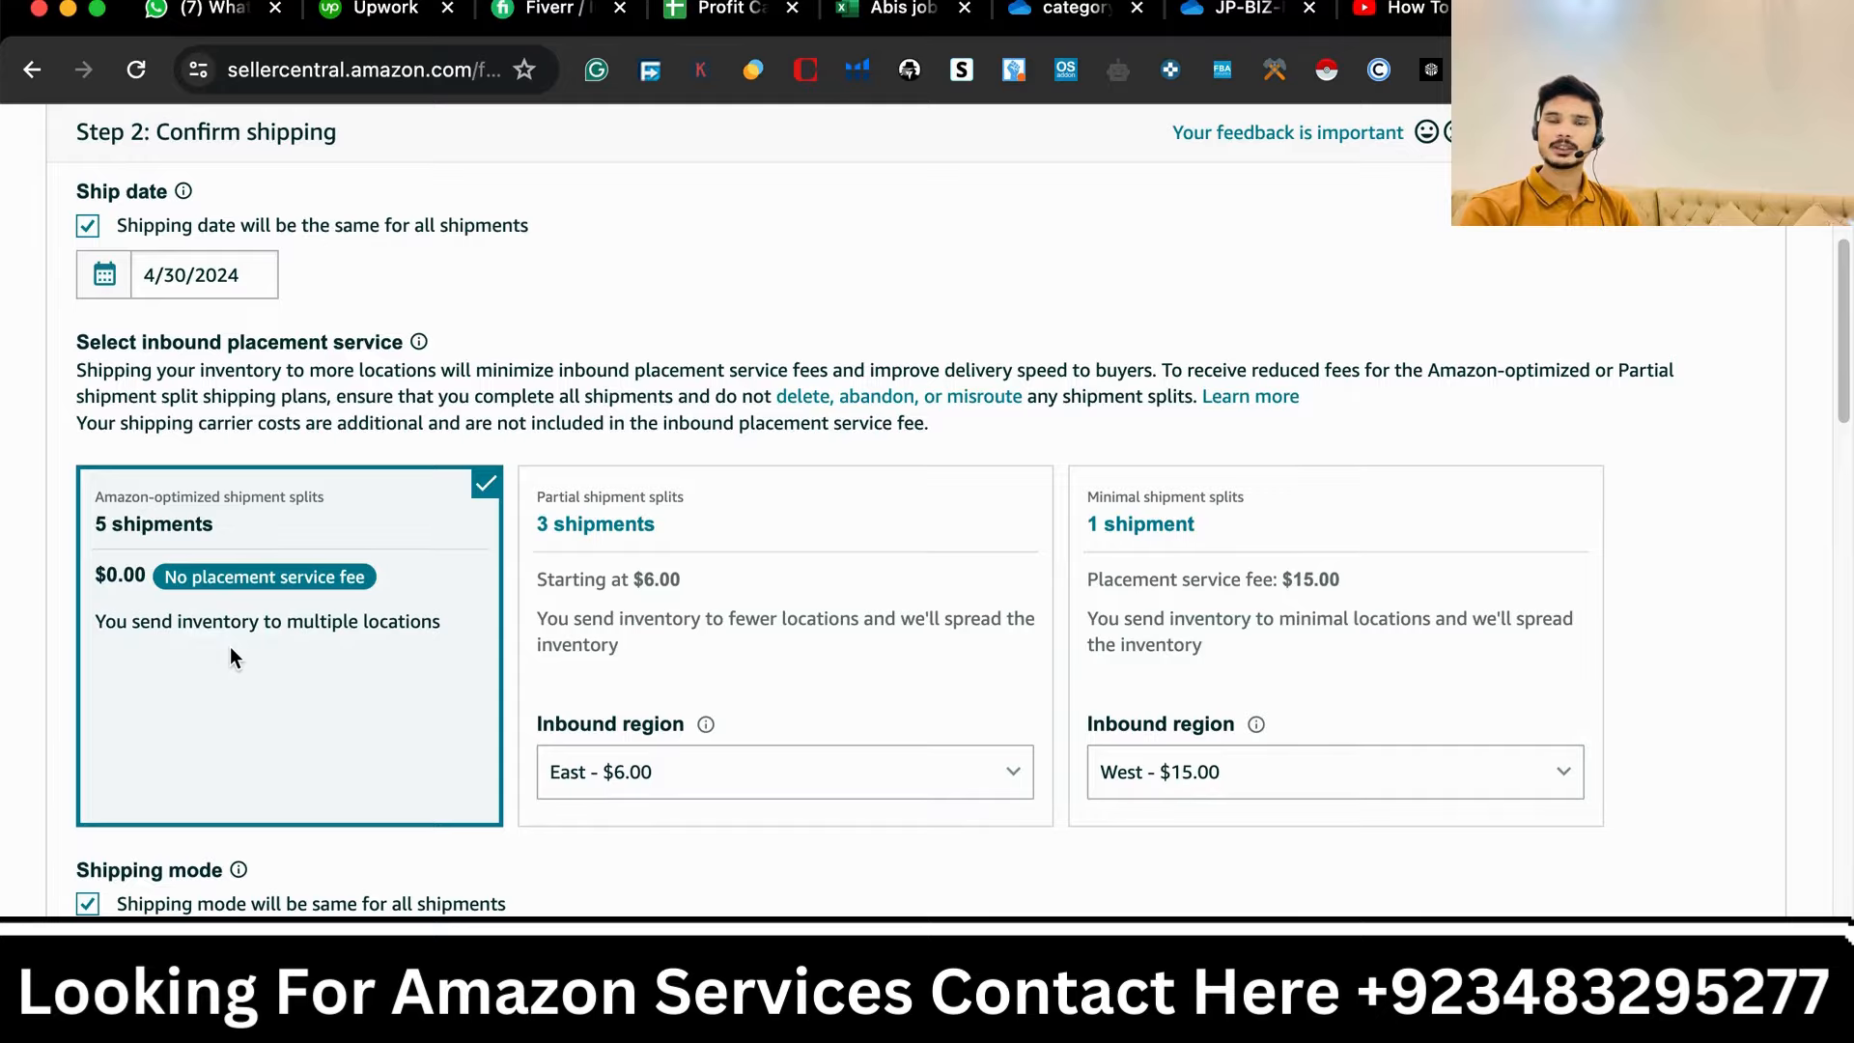
scroll(177, 780, down, 5)
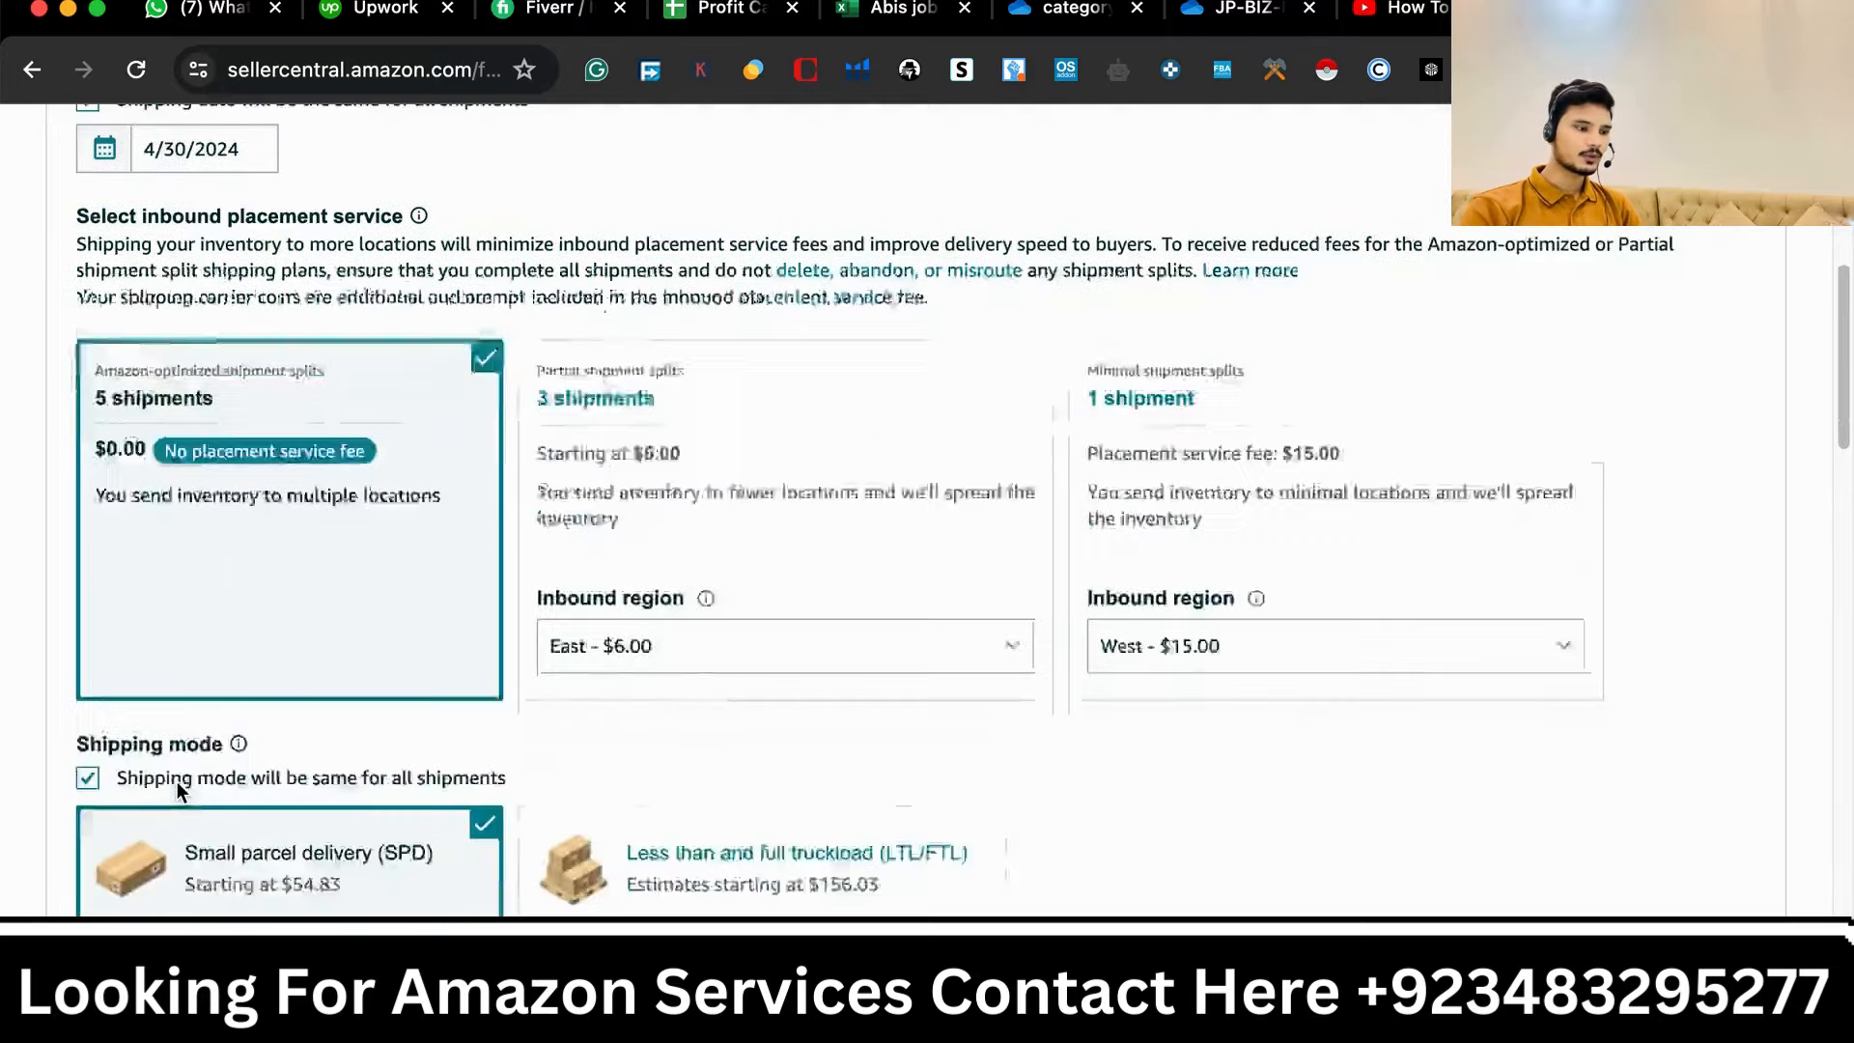
scroll(177, 780, down, 10)
scroll(164, 734, up, 4)
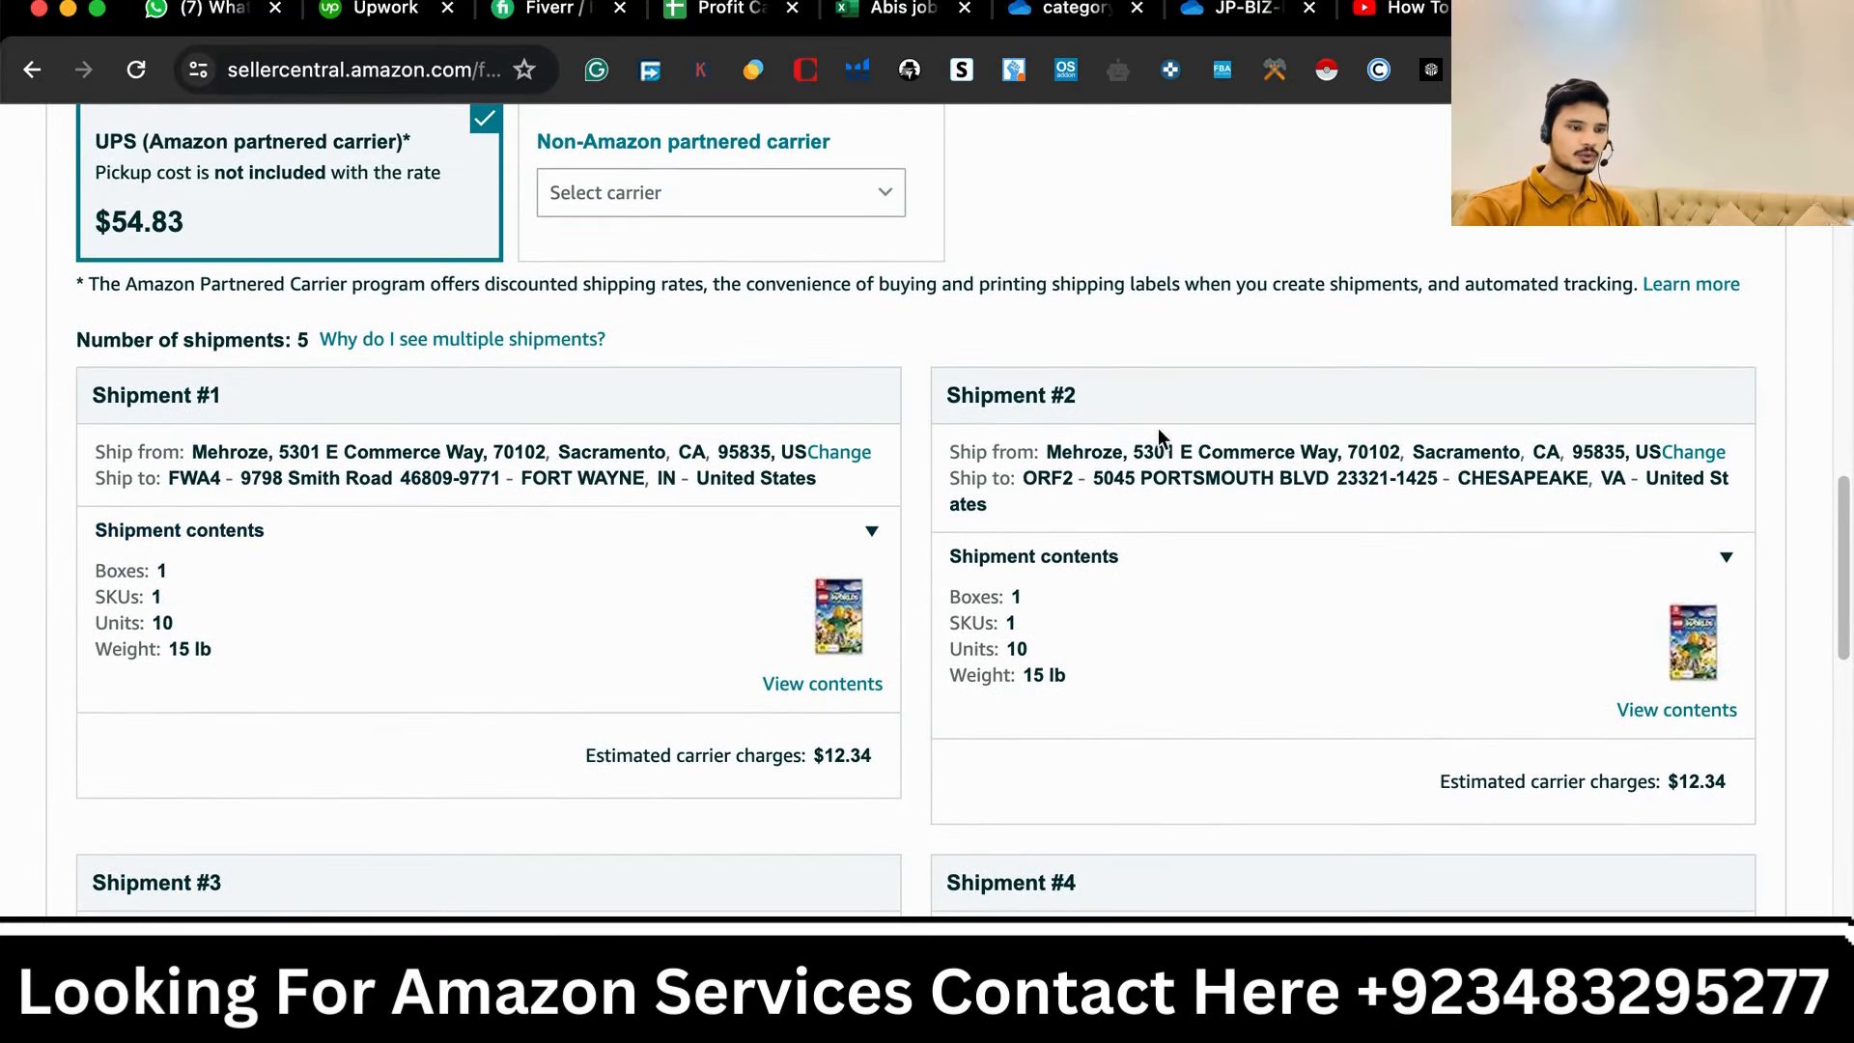
- Review the five Amazon-optimized shipments' destinations, contents and carrier charges
scroll(1023, 454, down, 4)
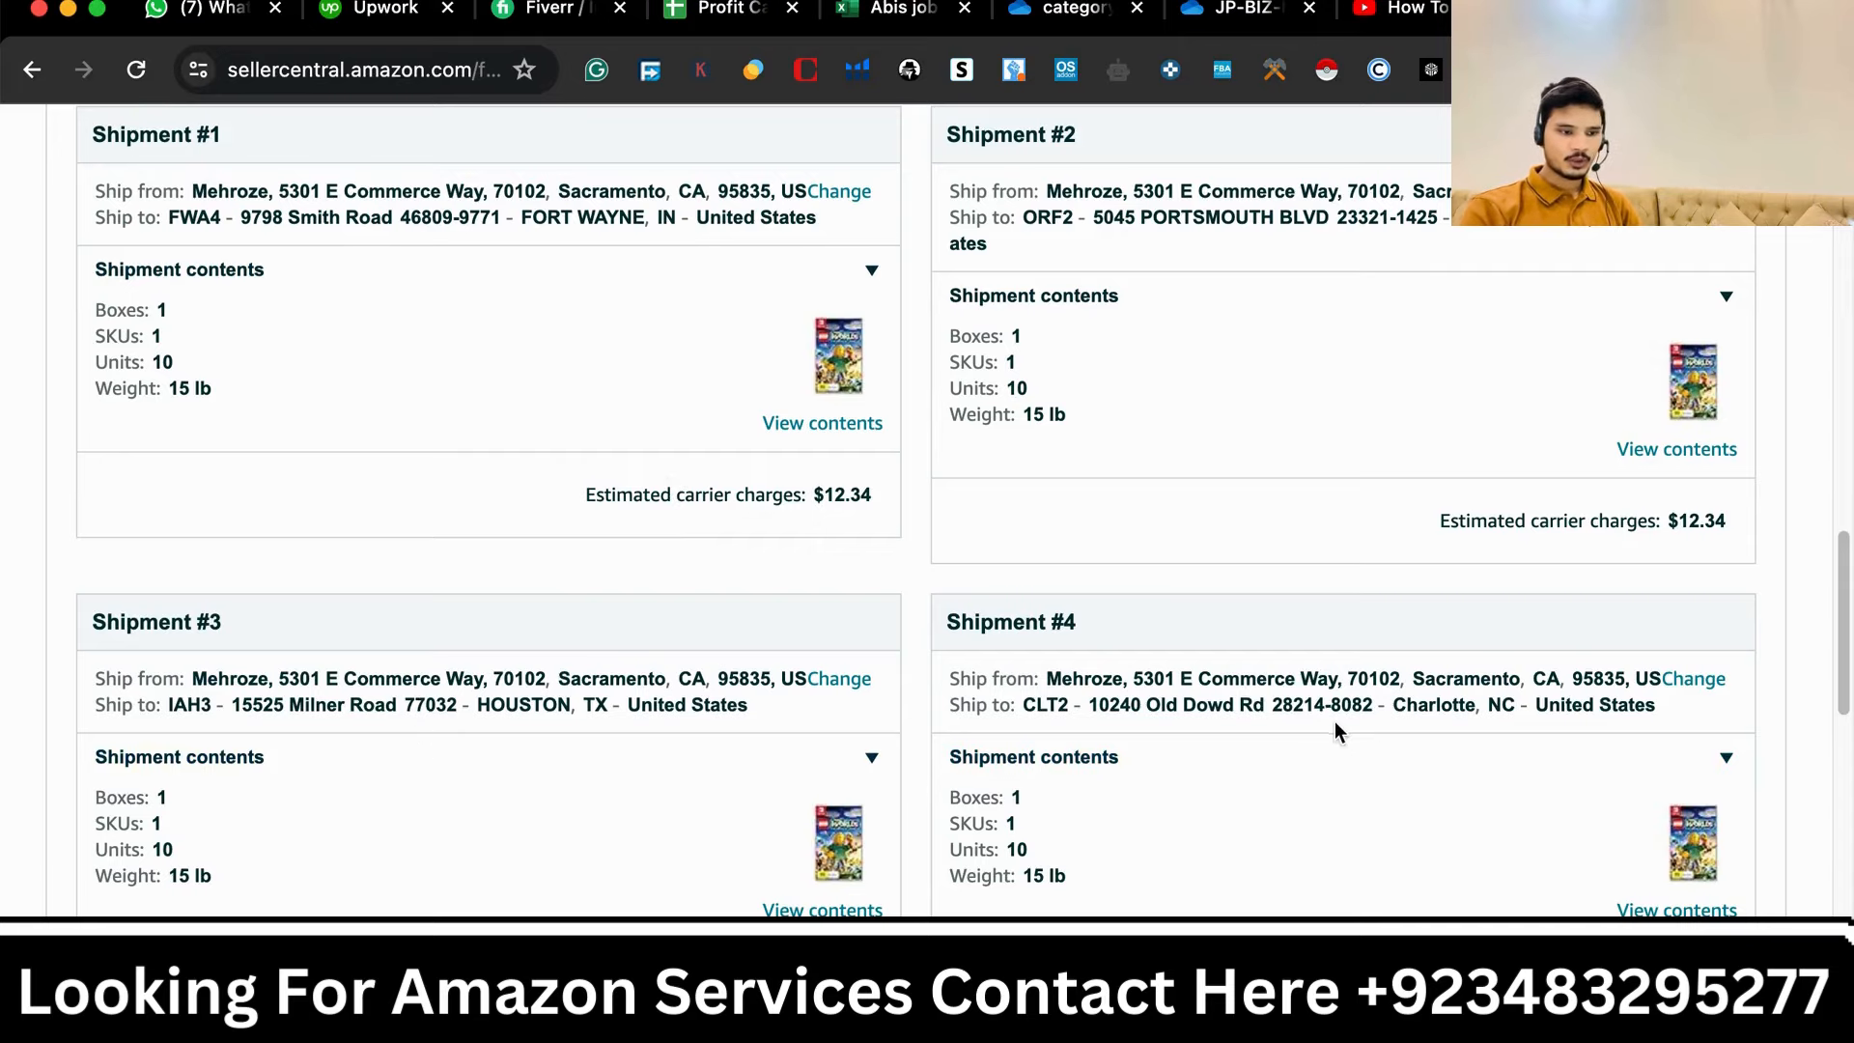
scroll(1346, 734, down, 7)
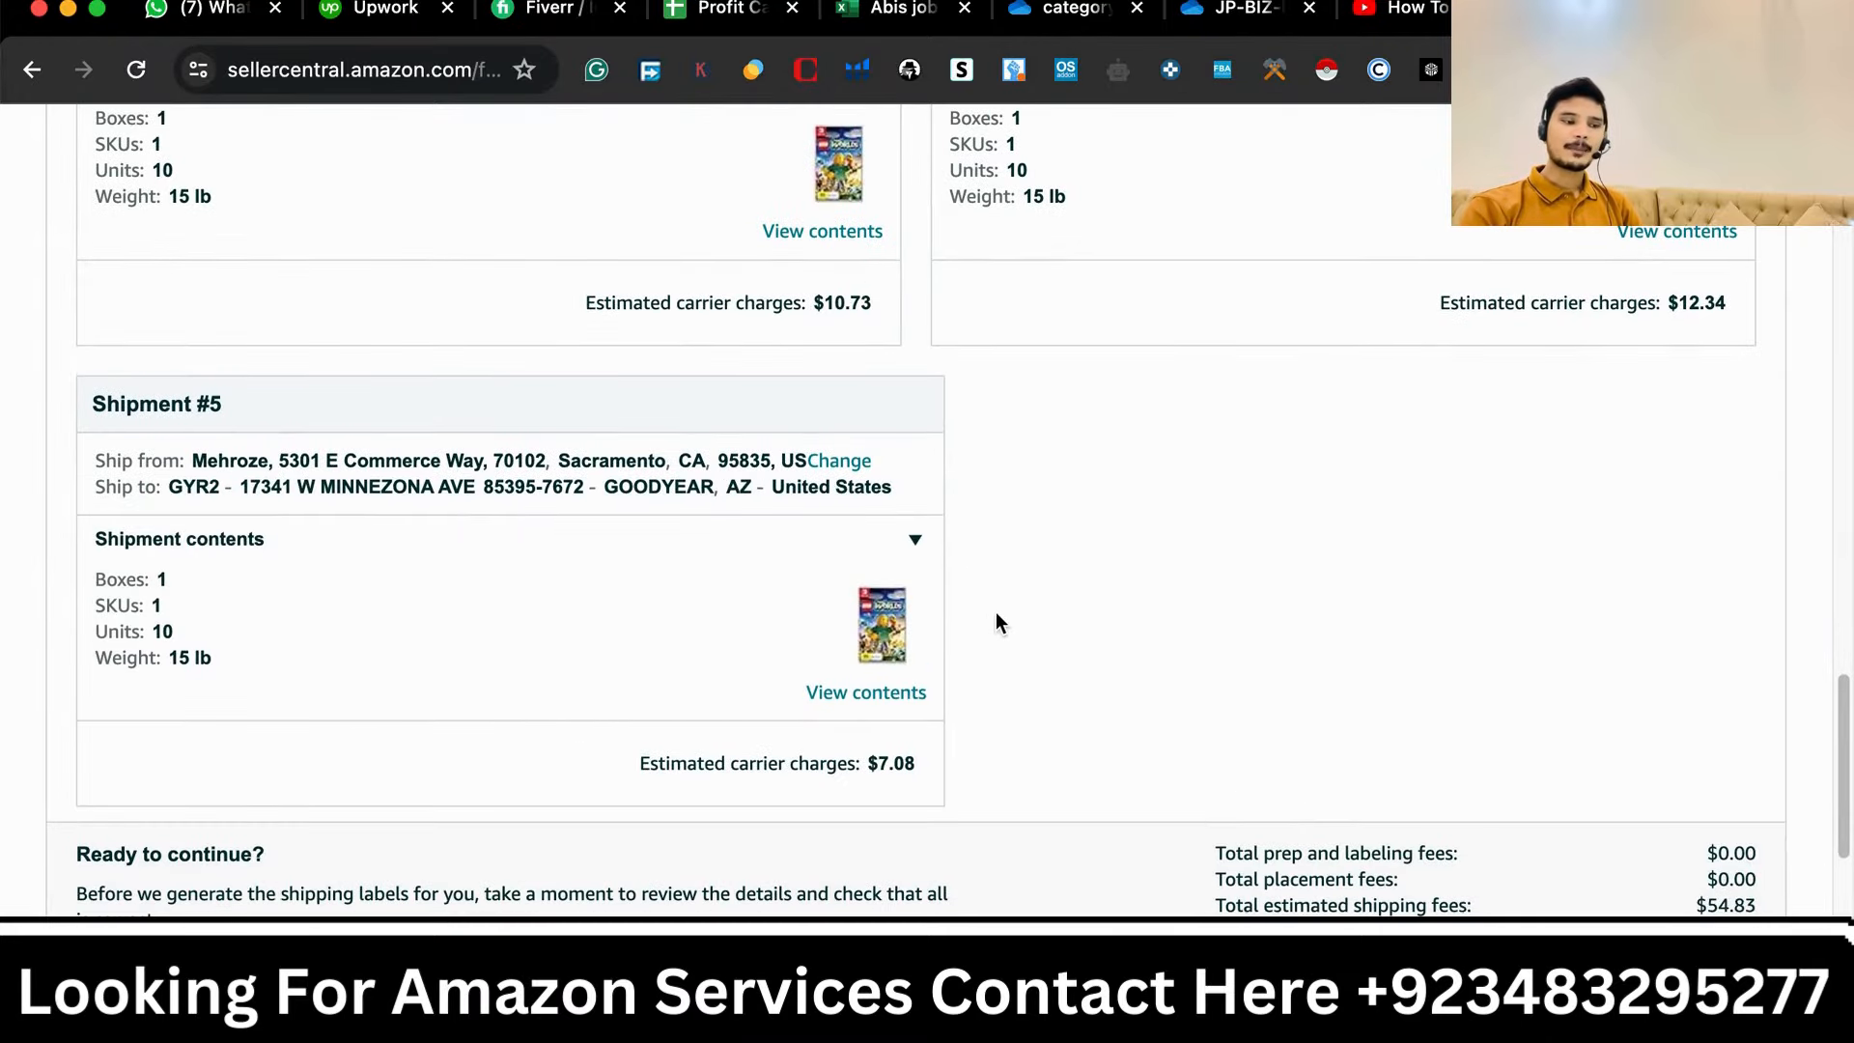
scroll(996, 618, up, 14)
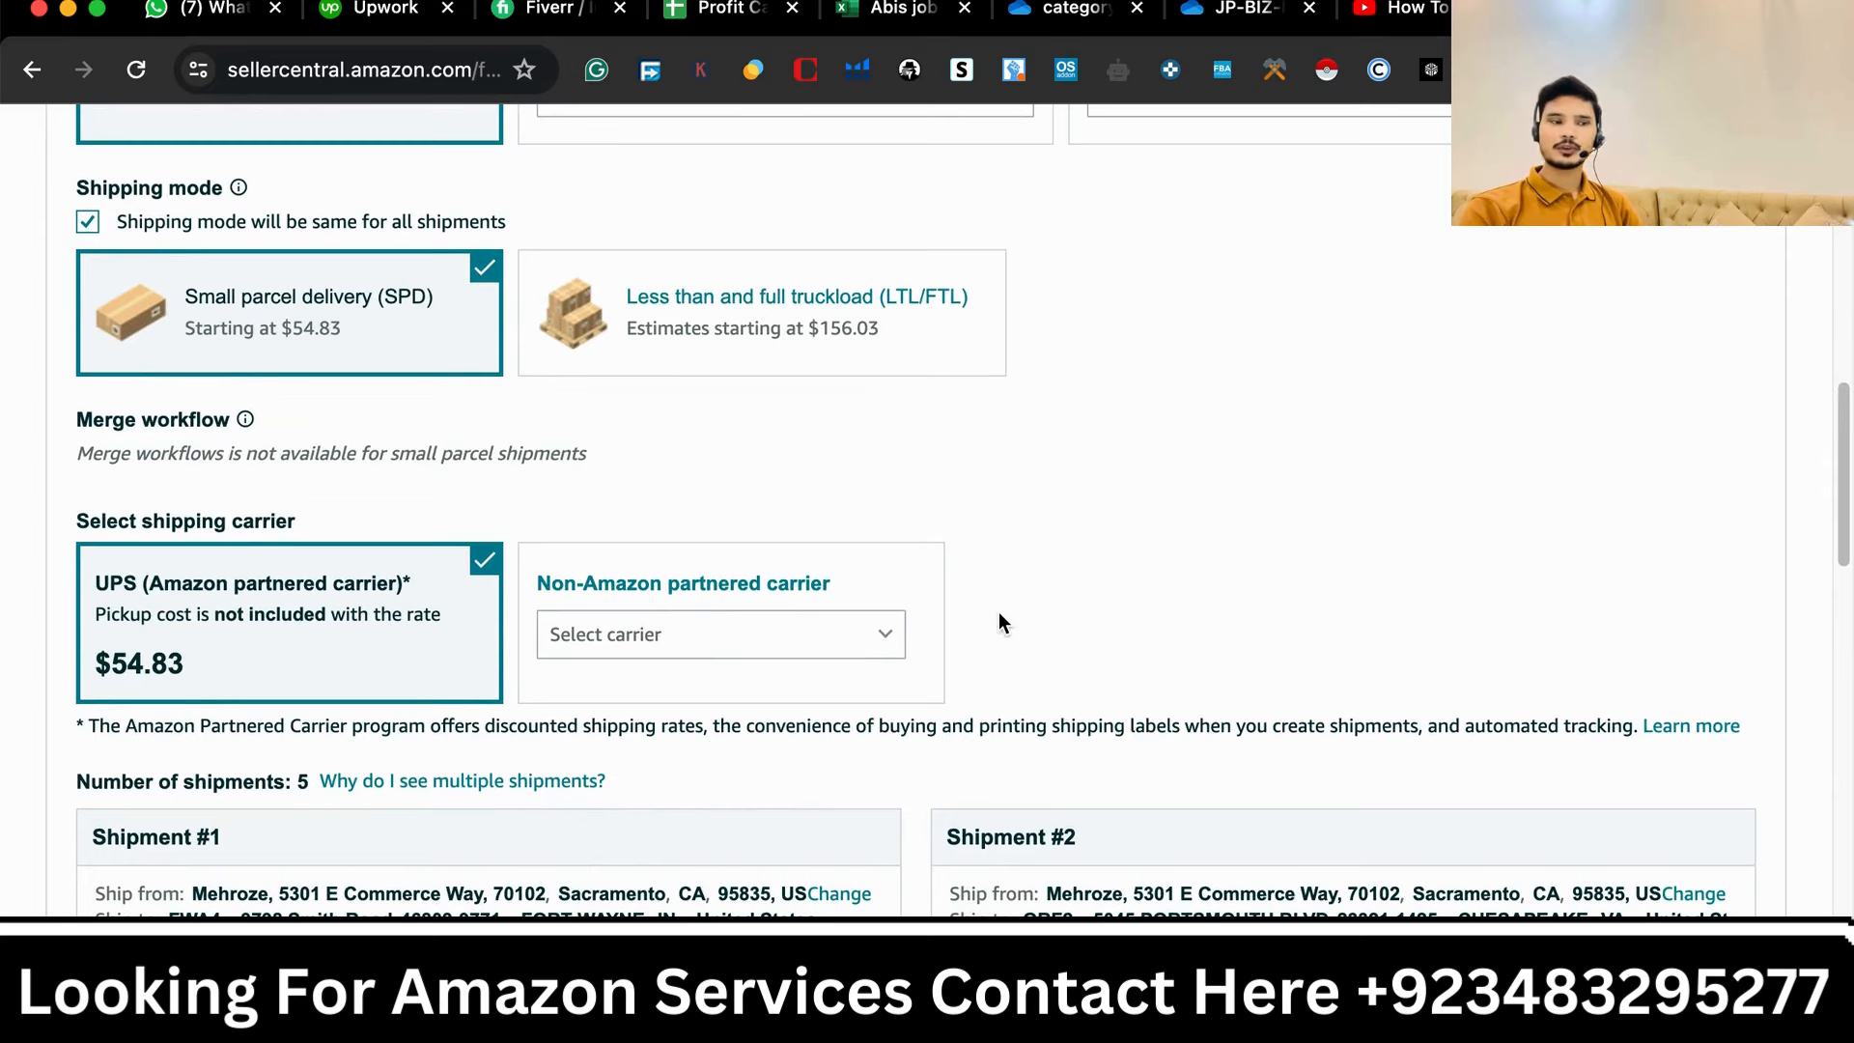
scroll(995, 477, up, 6)
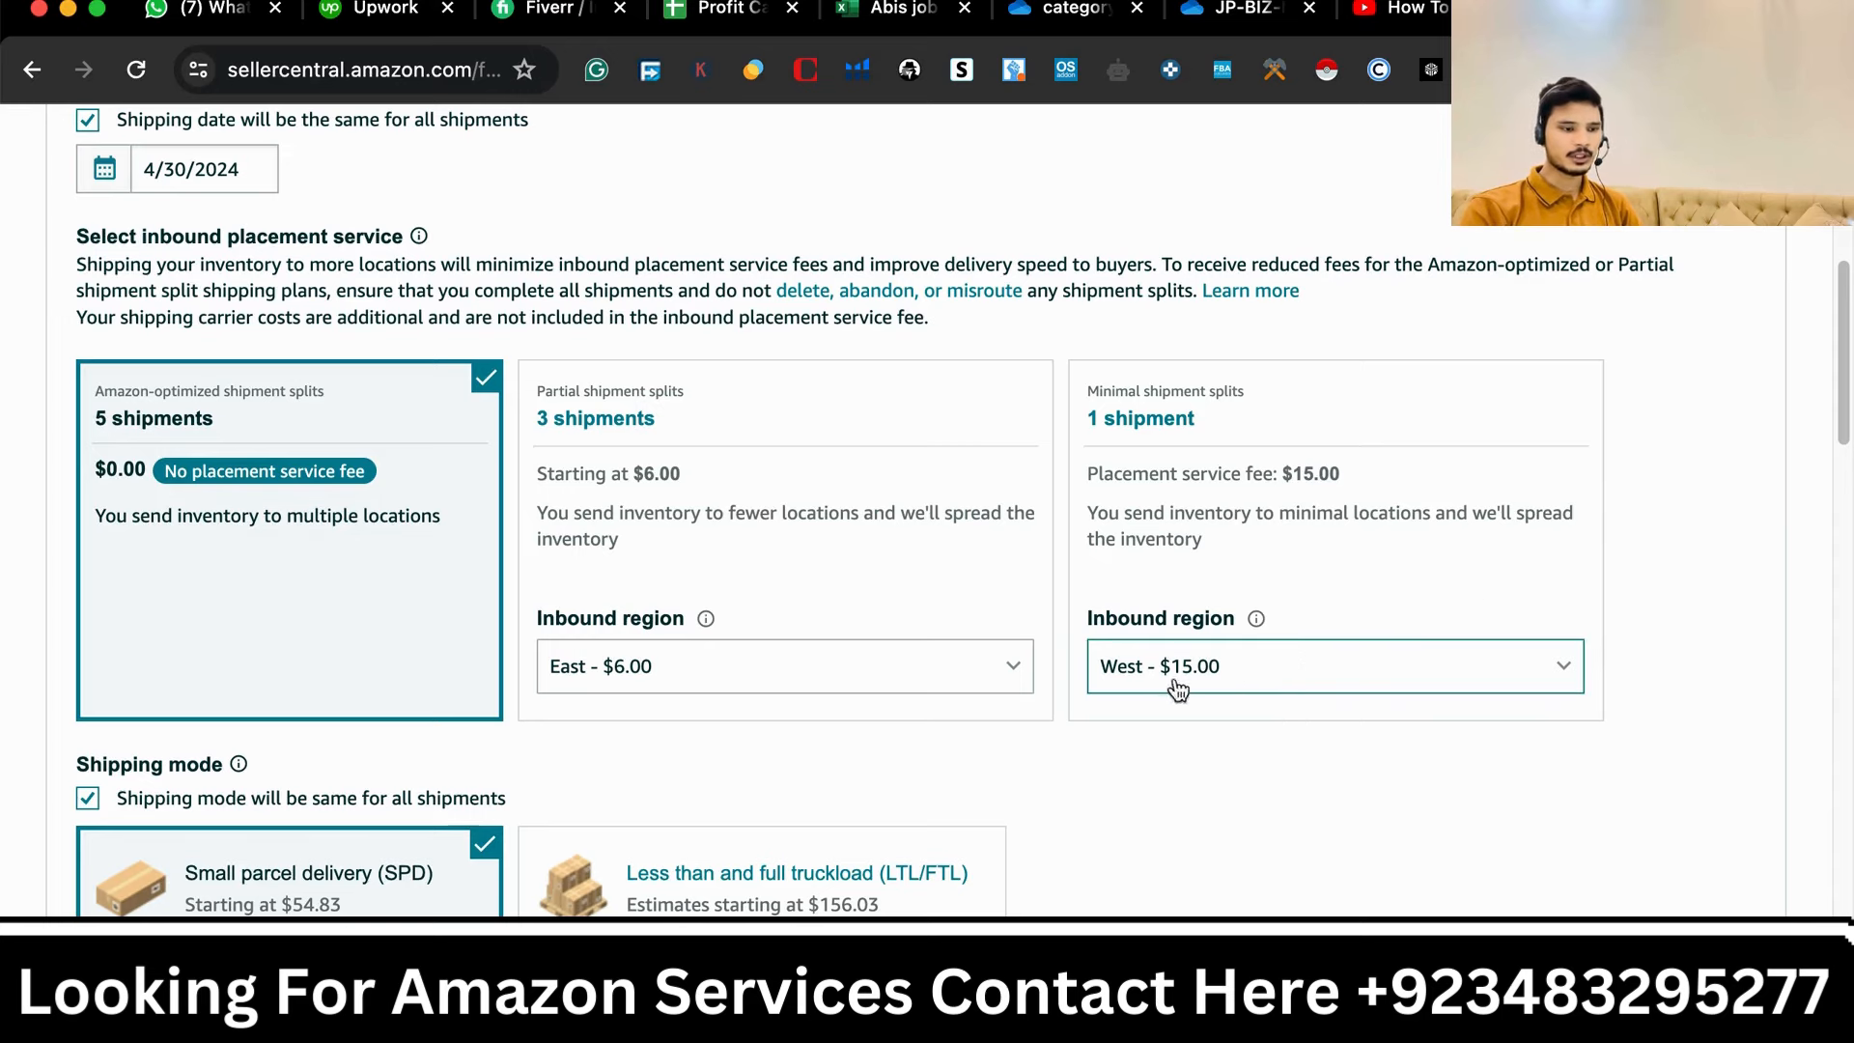
- Select the Minimal shipment splits option with inbound region Central - $13.00 and review the shipping mode and carrier
scroll(1251, 817, down, 1)
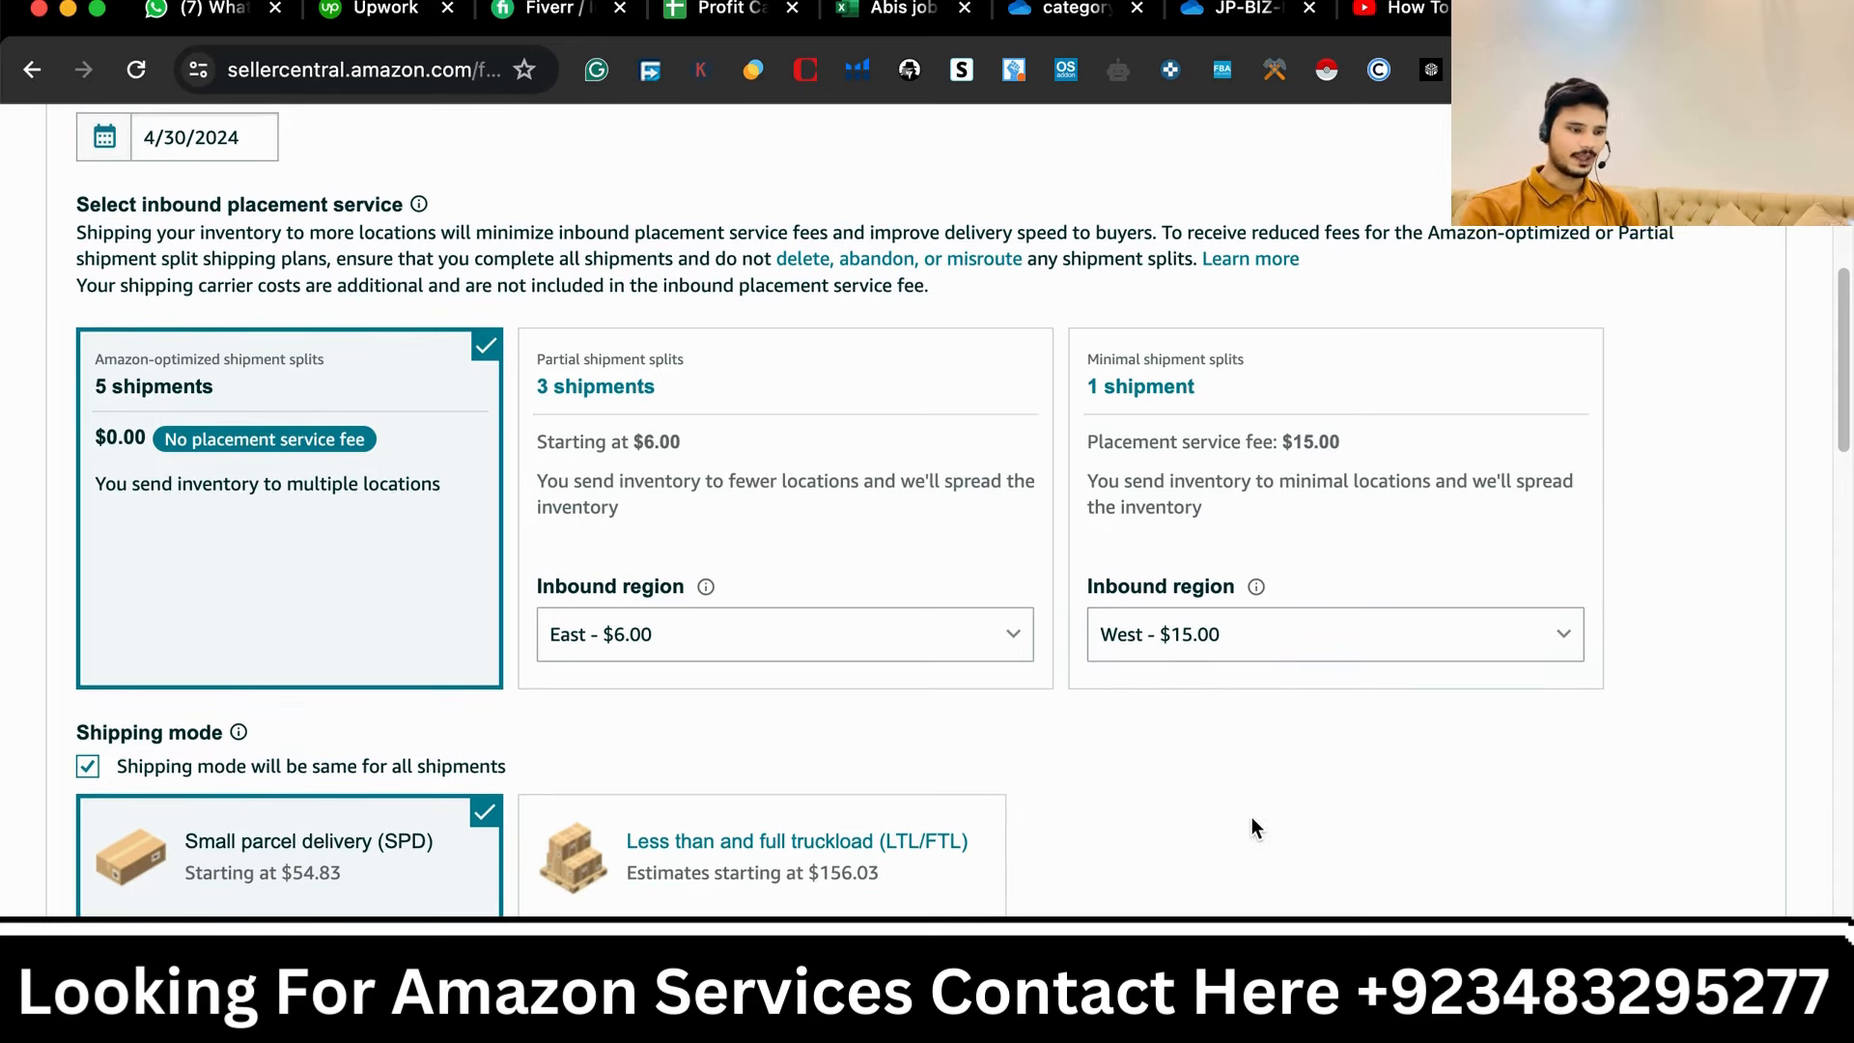
click(1262, 650)
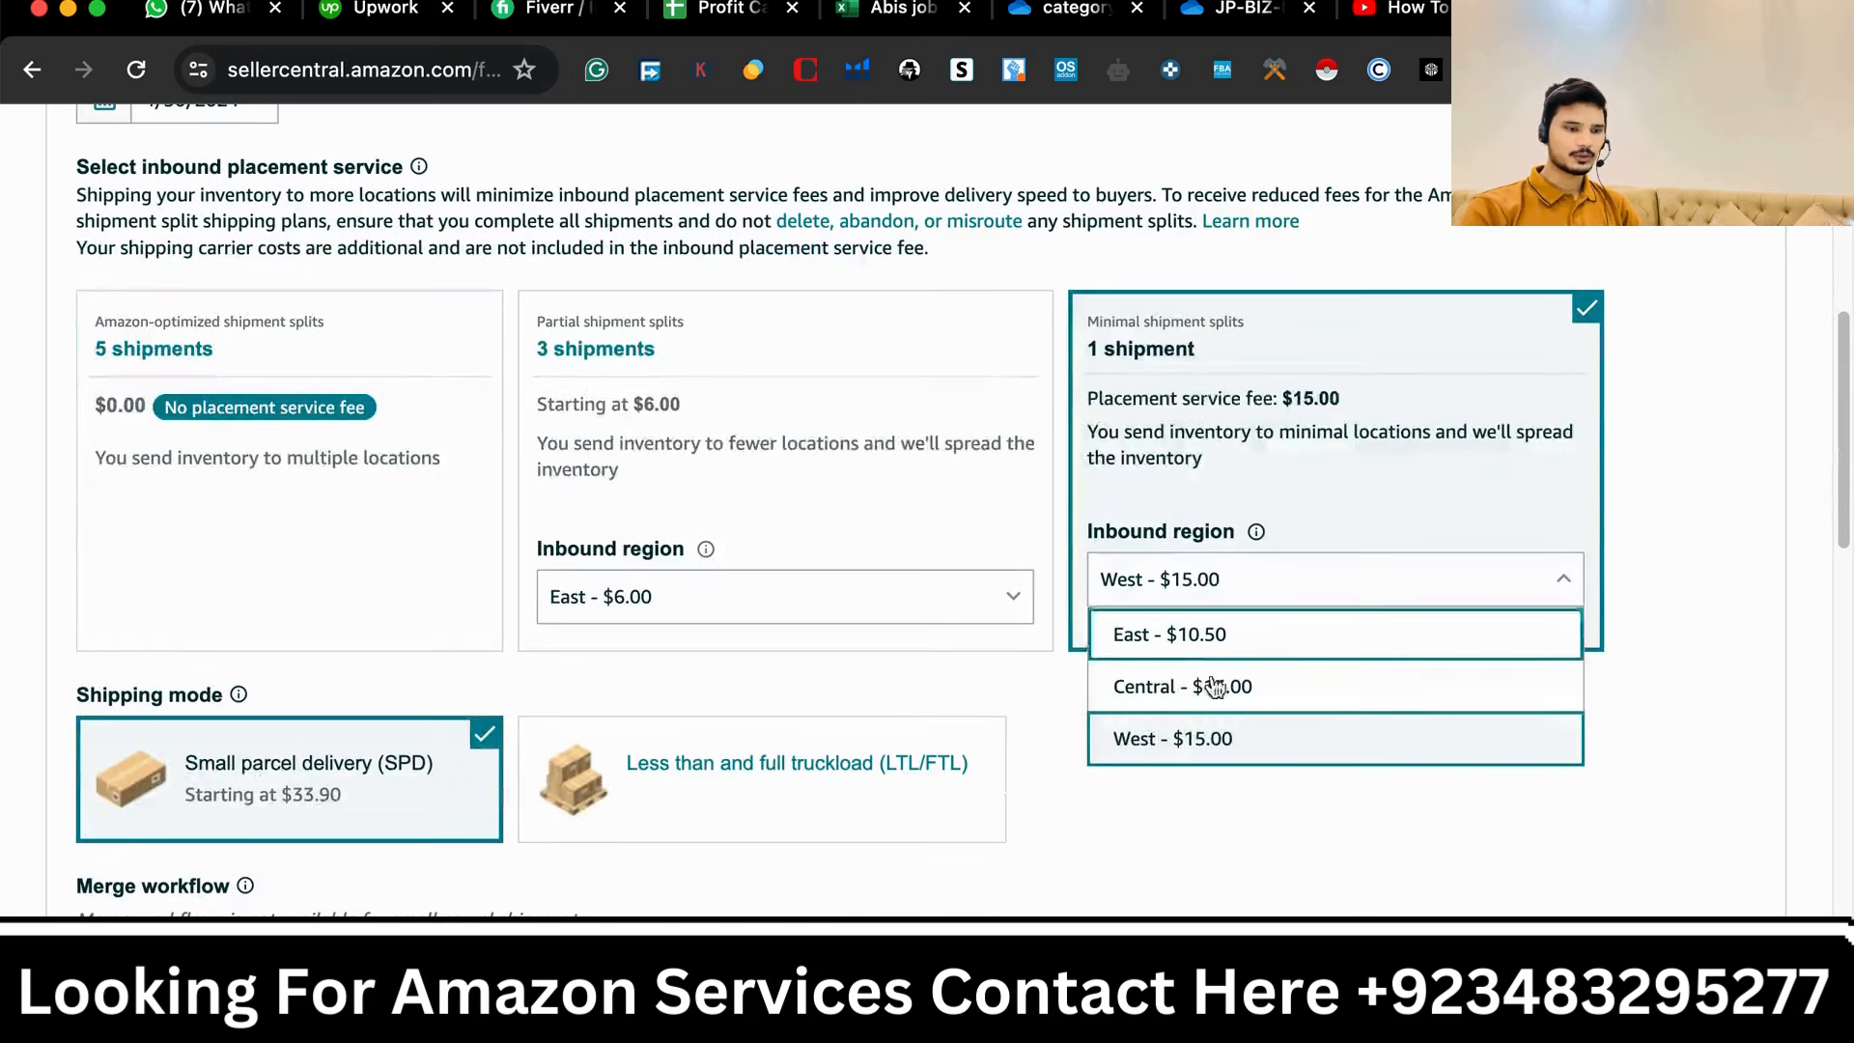
click(1165, 656)
click(1219, 588)
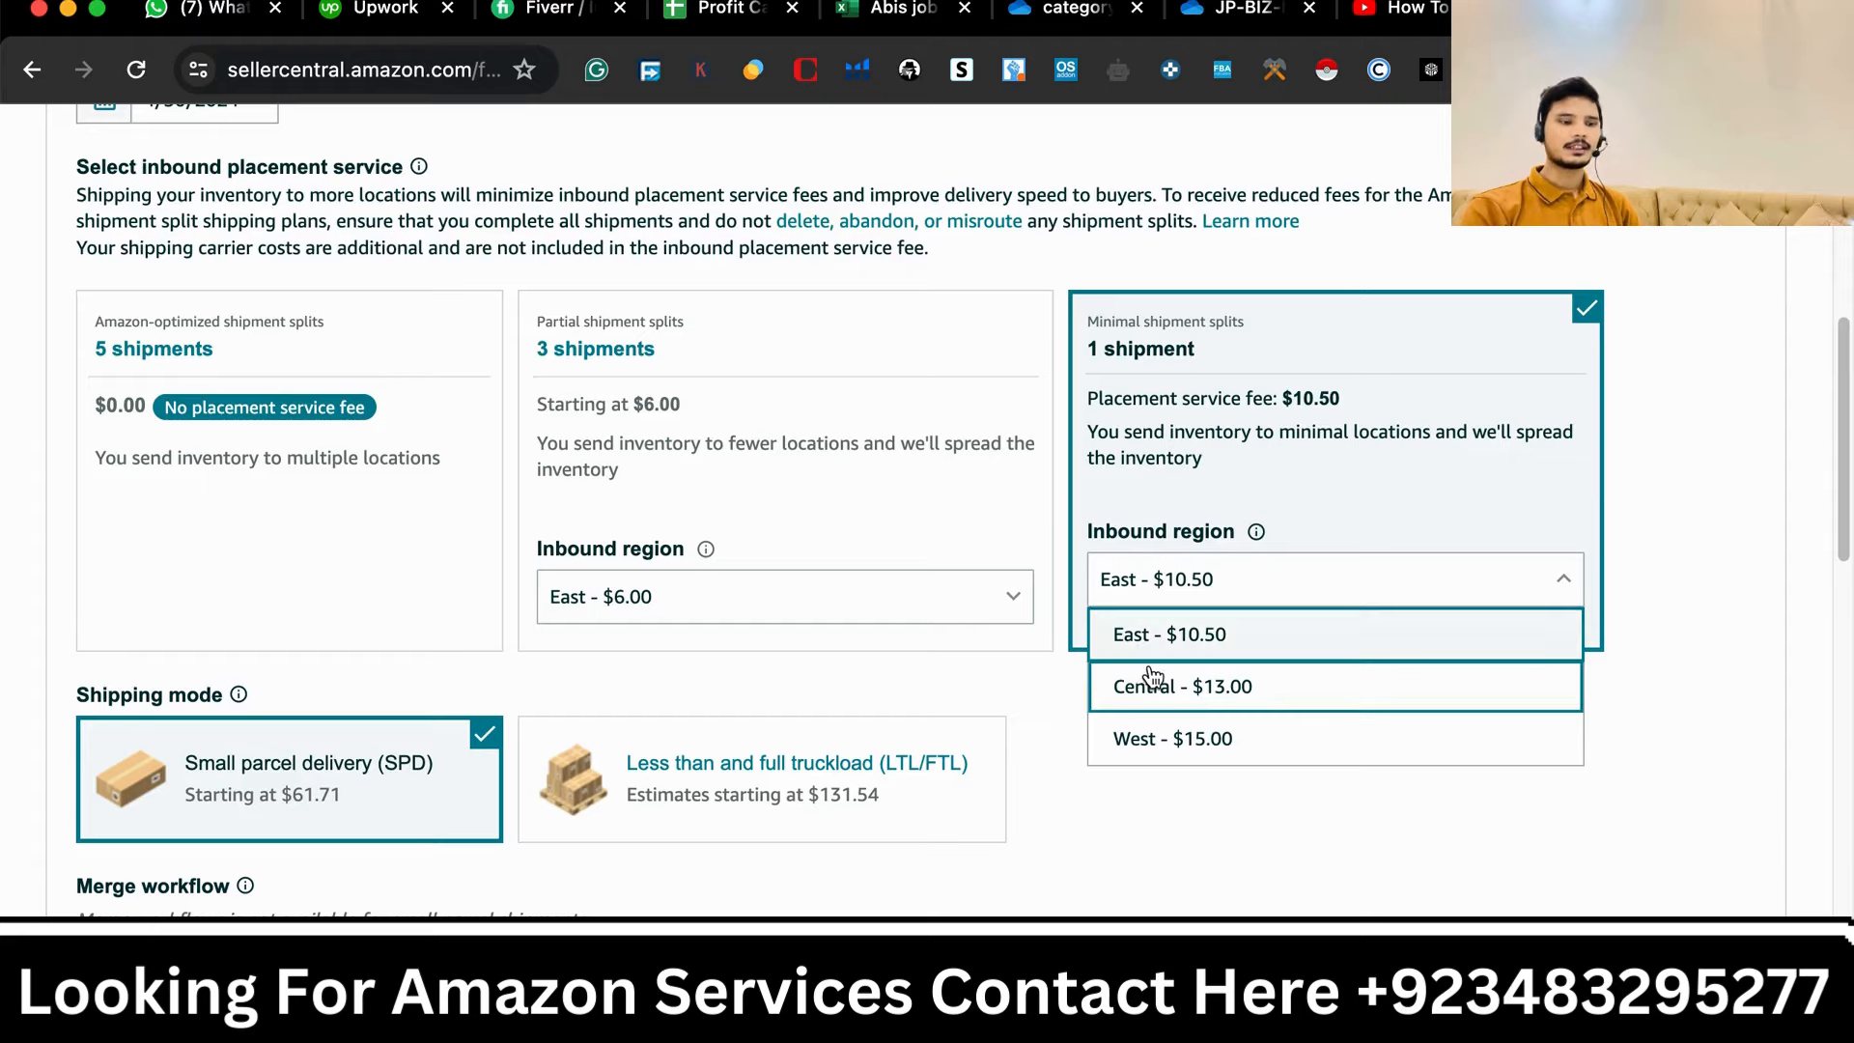
click(1169, 684)
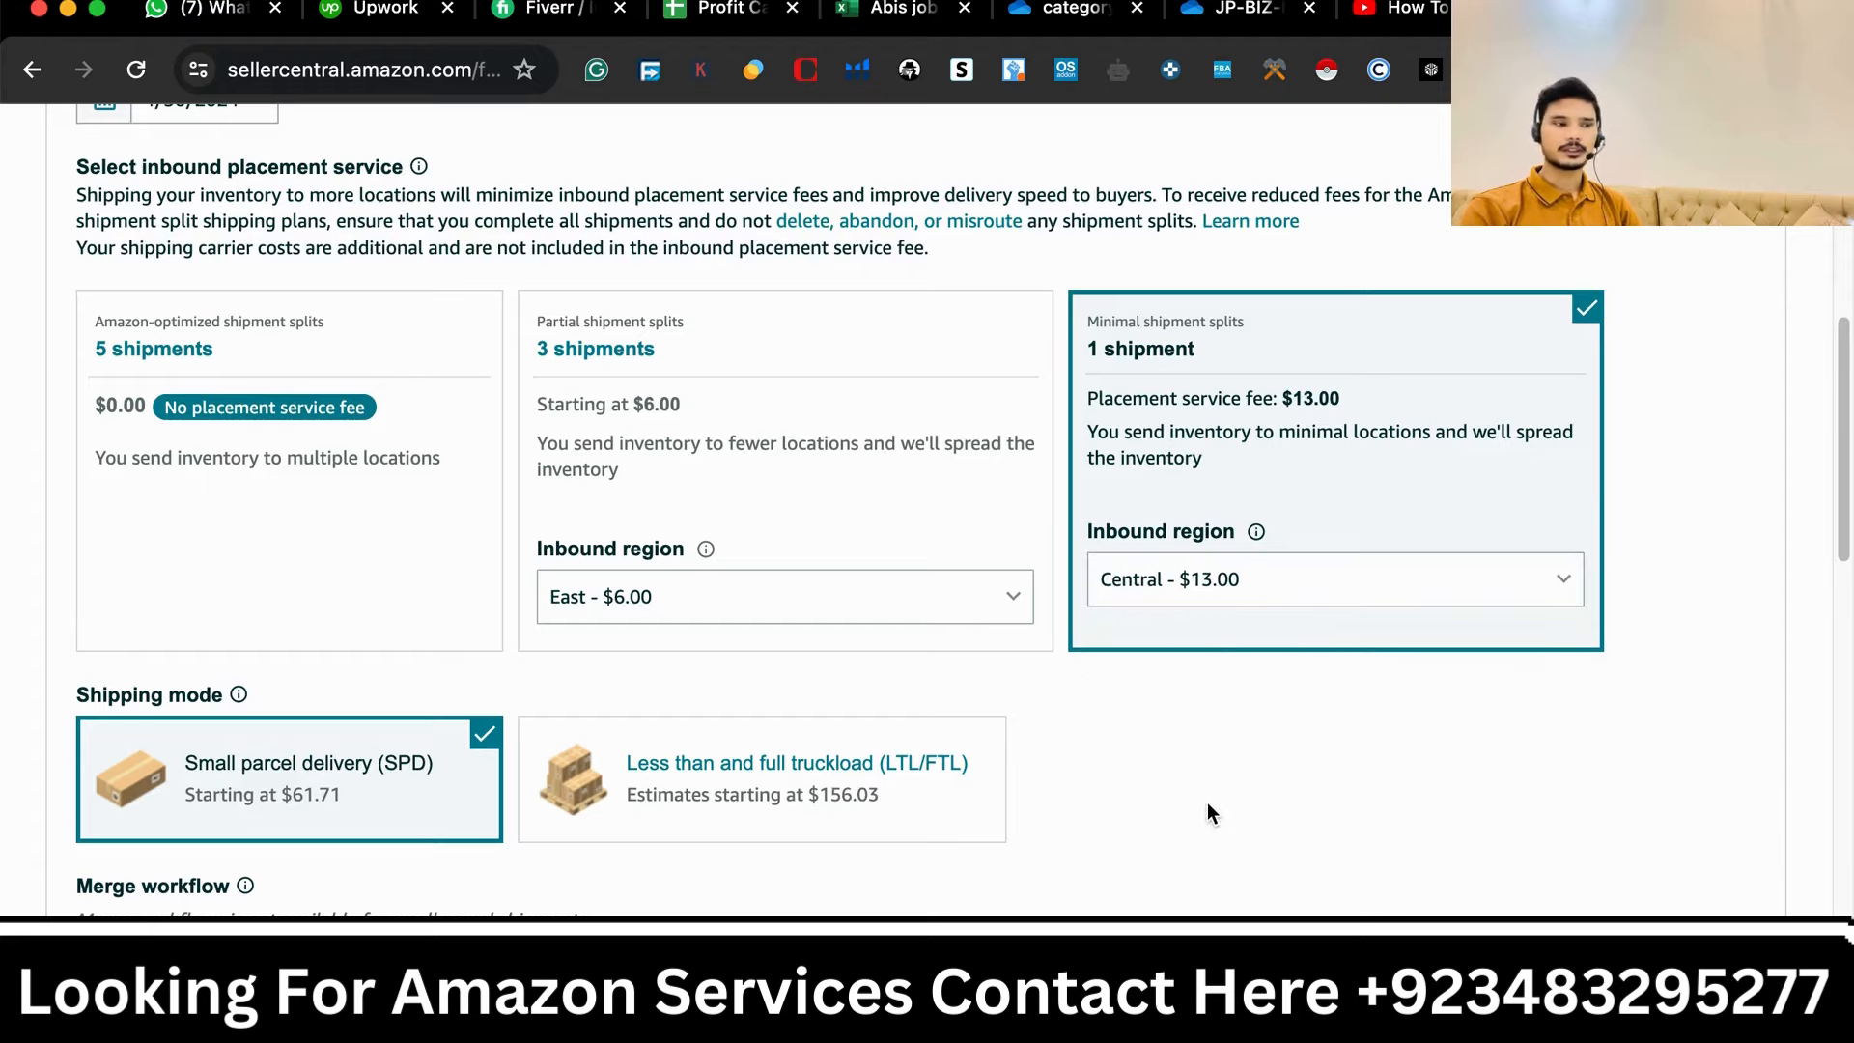
scroll(1203, 826, down, 5)
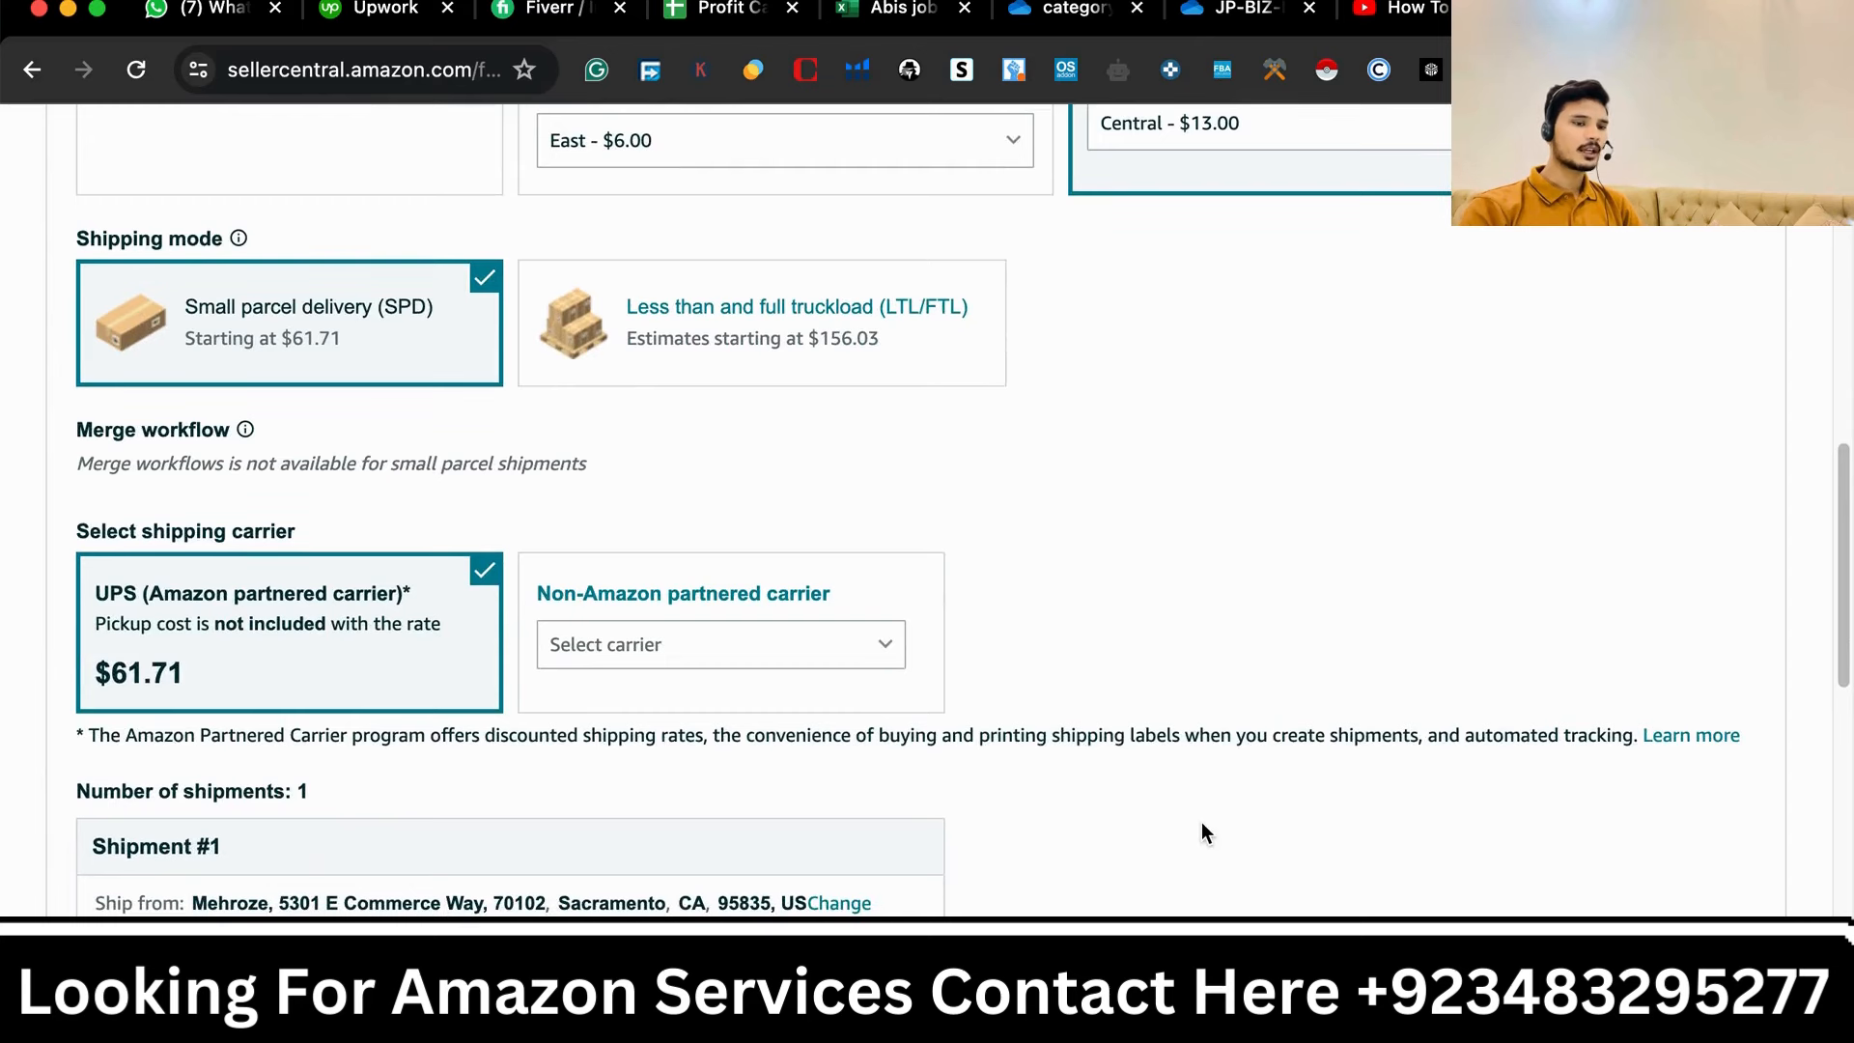
scroll(1201, 820, up, 6)
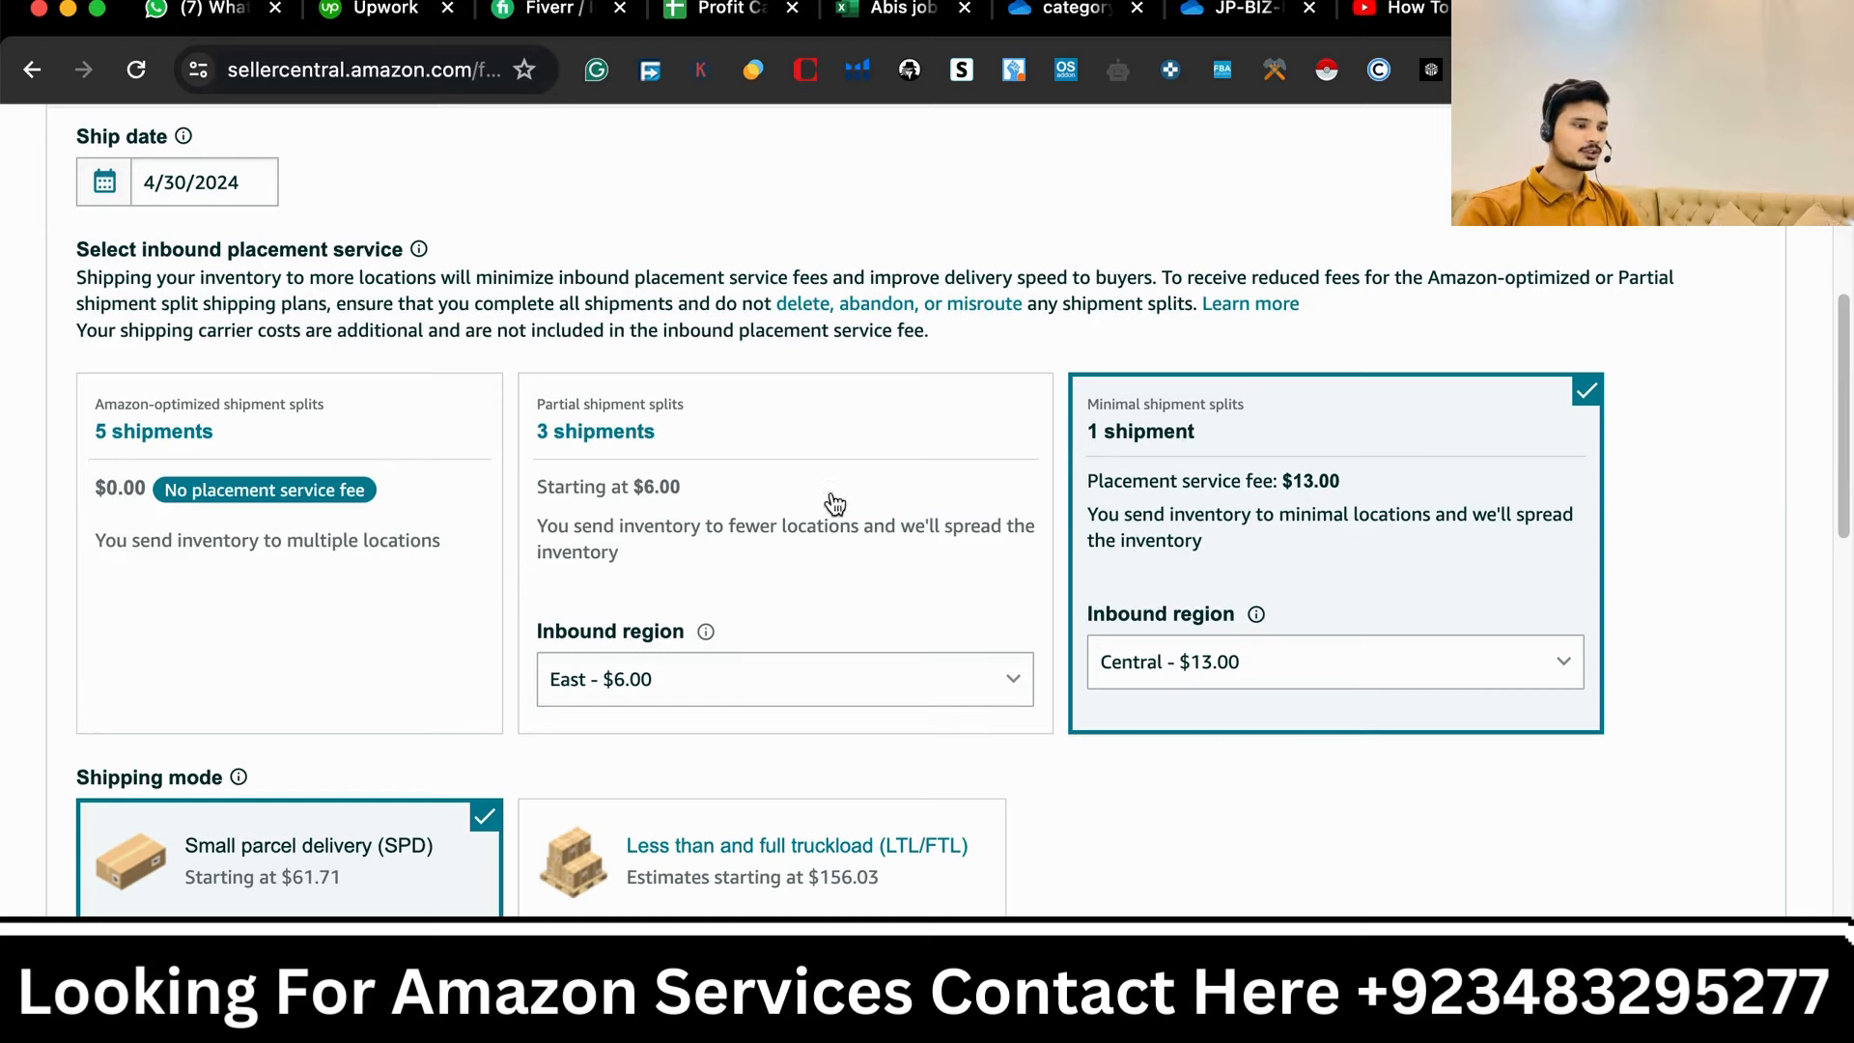
scroll(873, 546, down, 3)
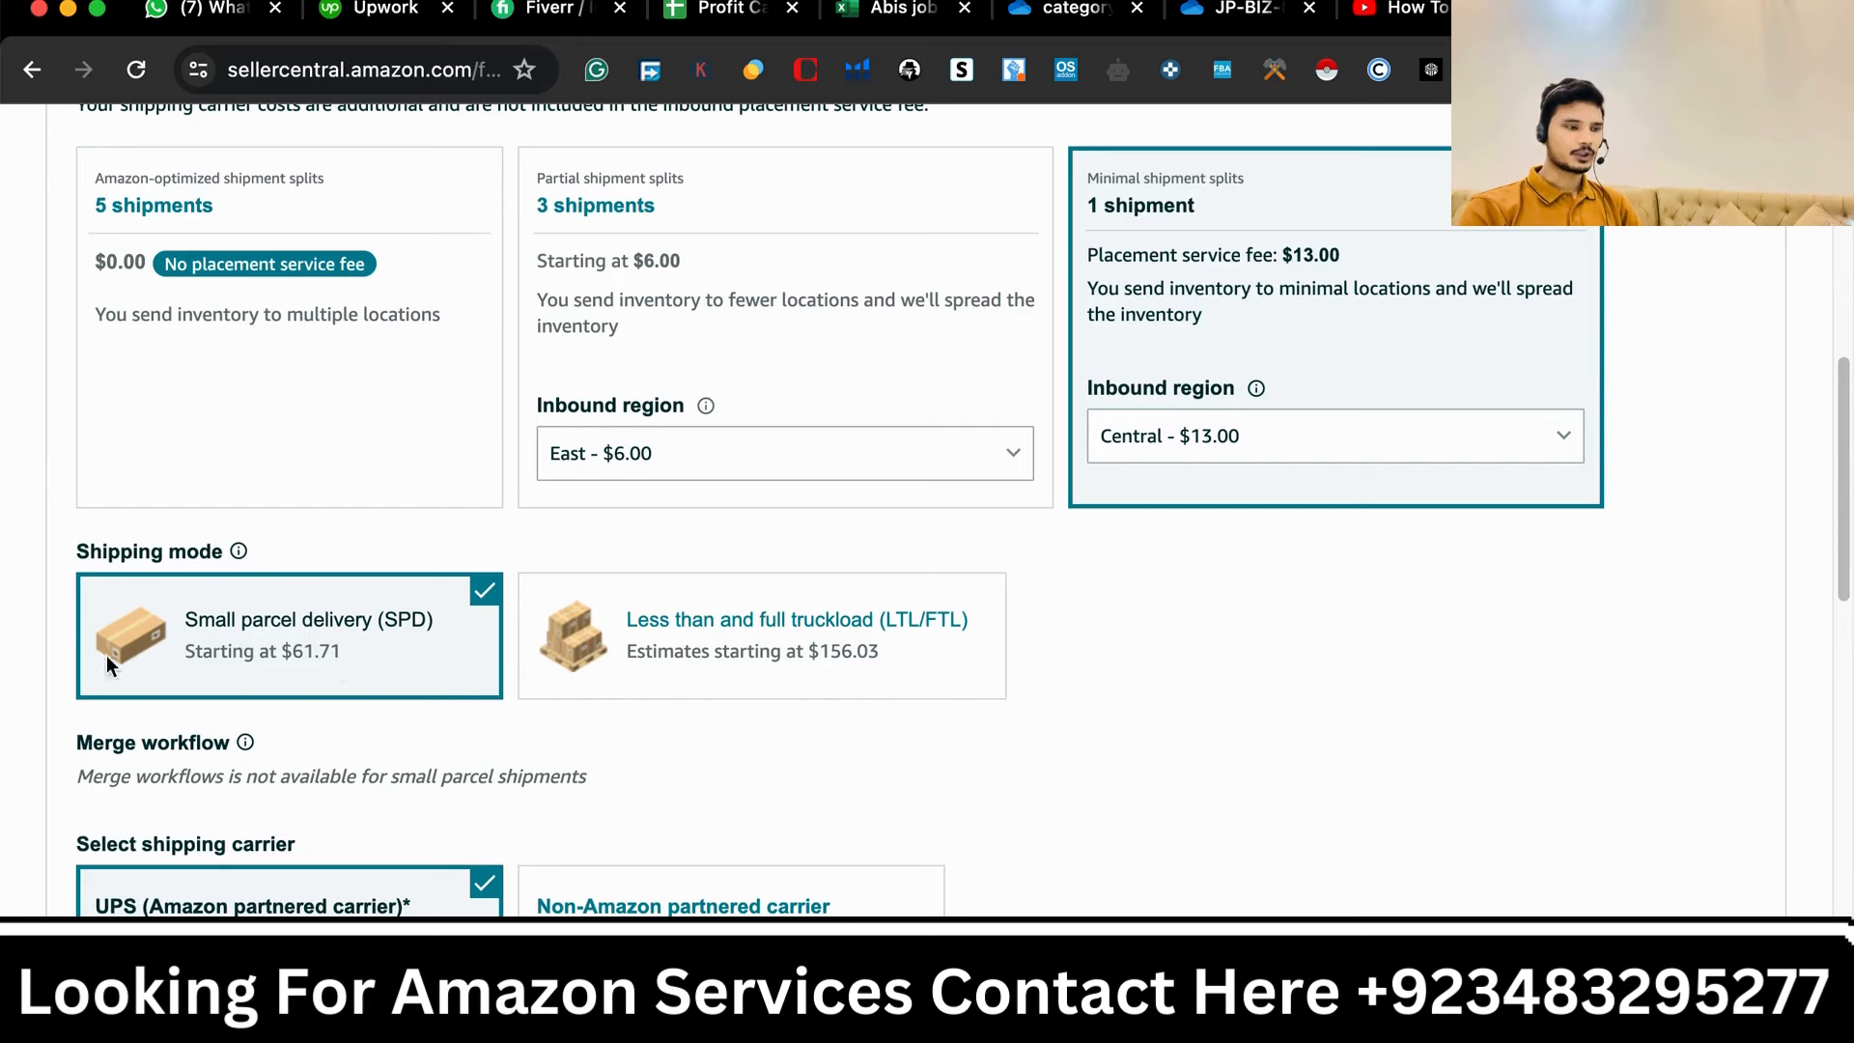
scroll(338, 666, down, 2)
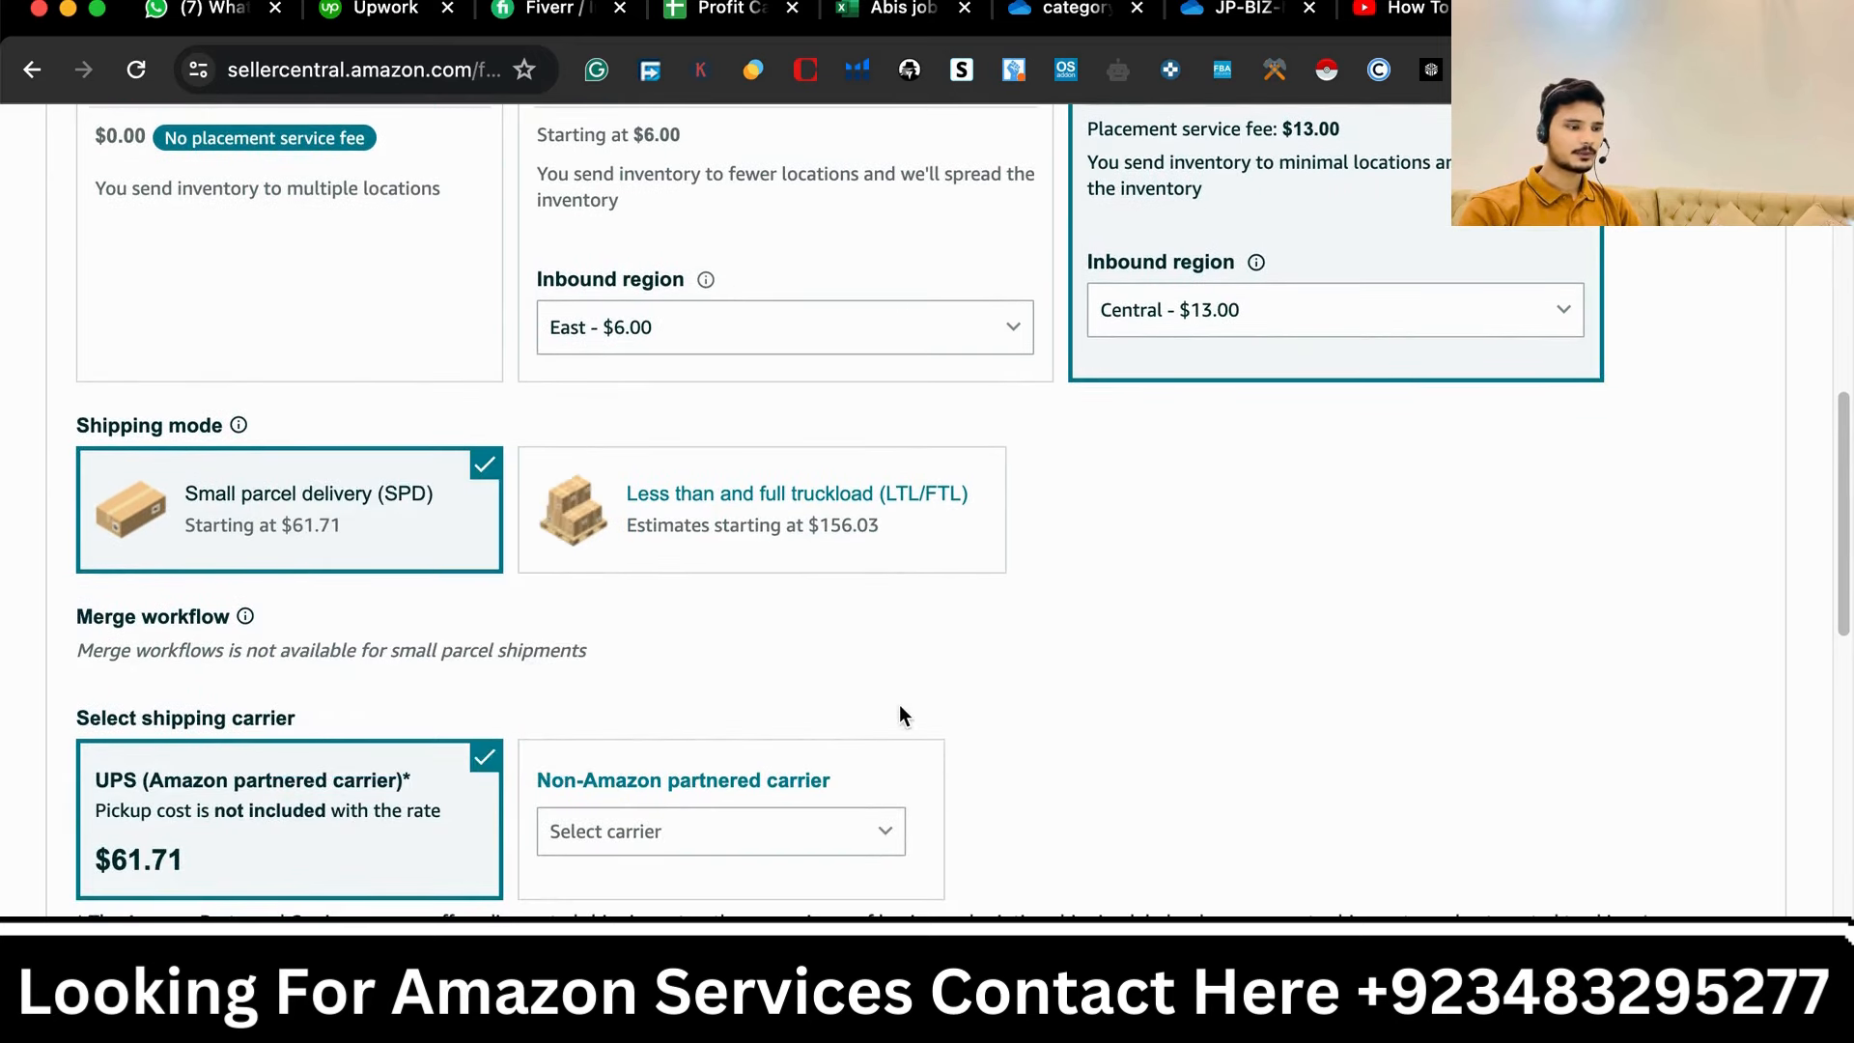
scroll(658, 704, down, 3)
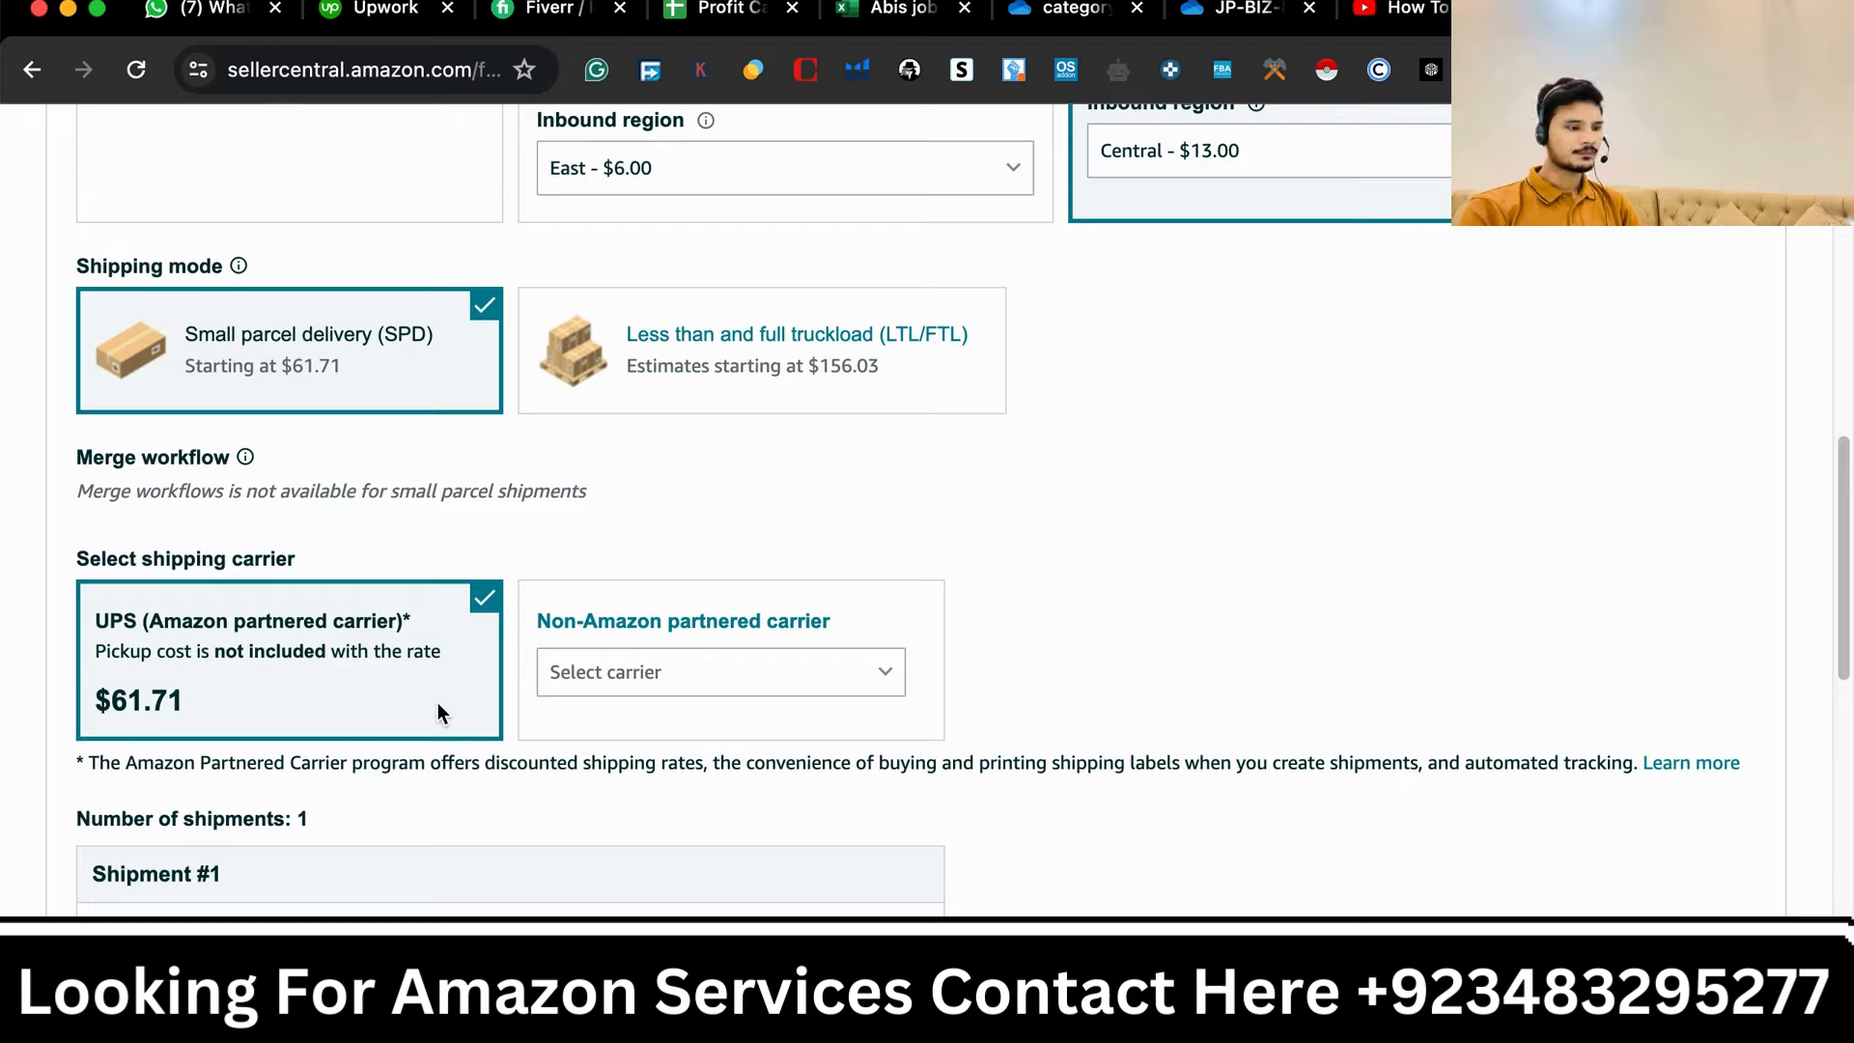
- Open the non-Amazon partnered carrier list and review the available carriers without choosing one
click(784, 692)
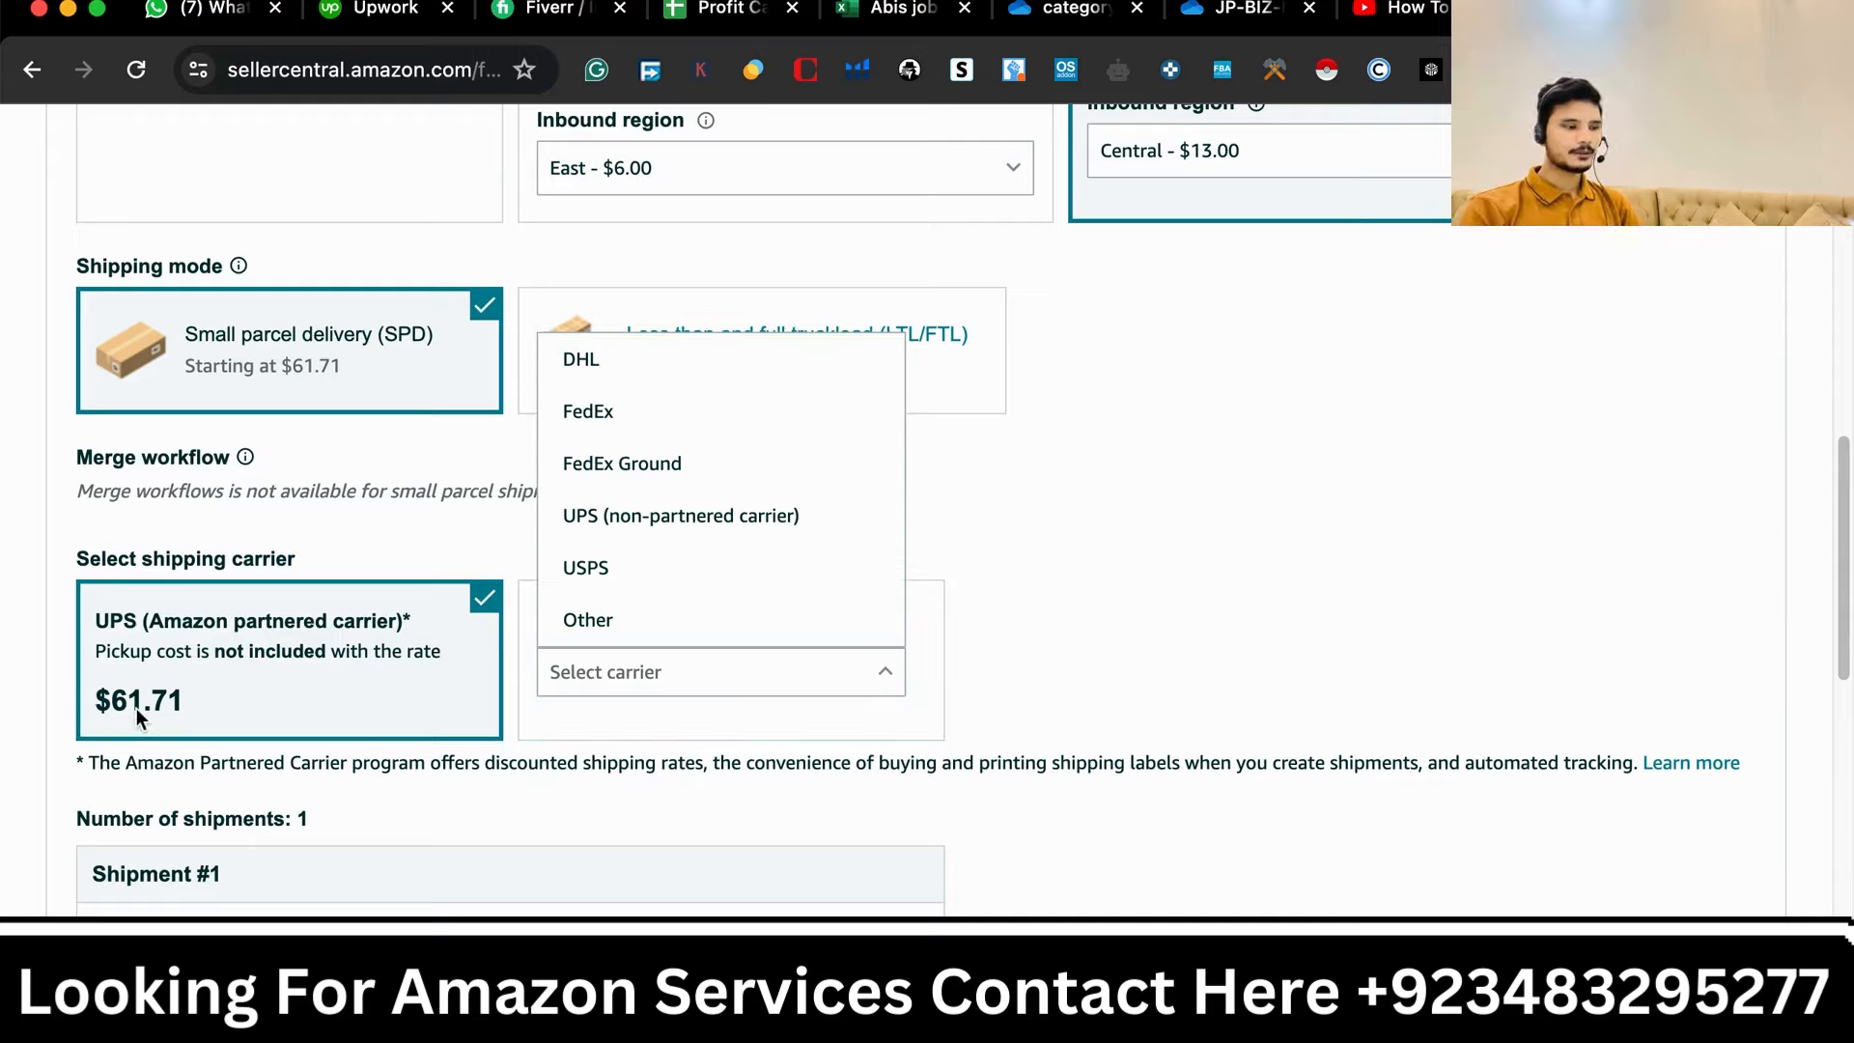
drag(201, 715, 88, 700)
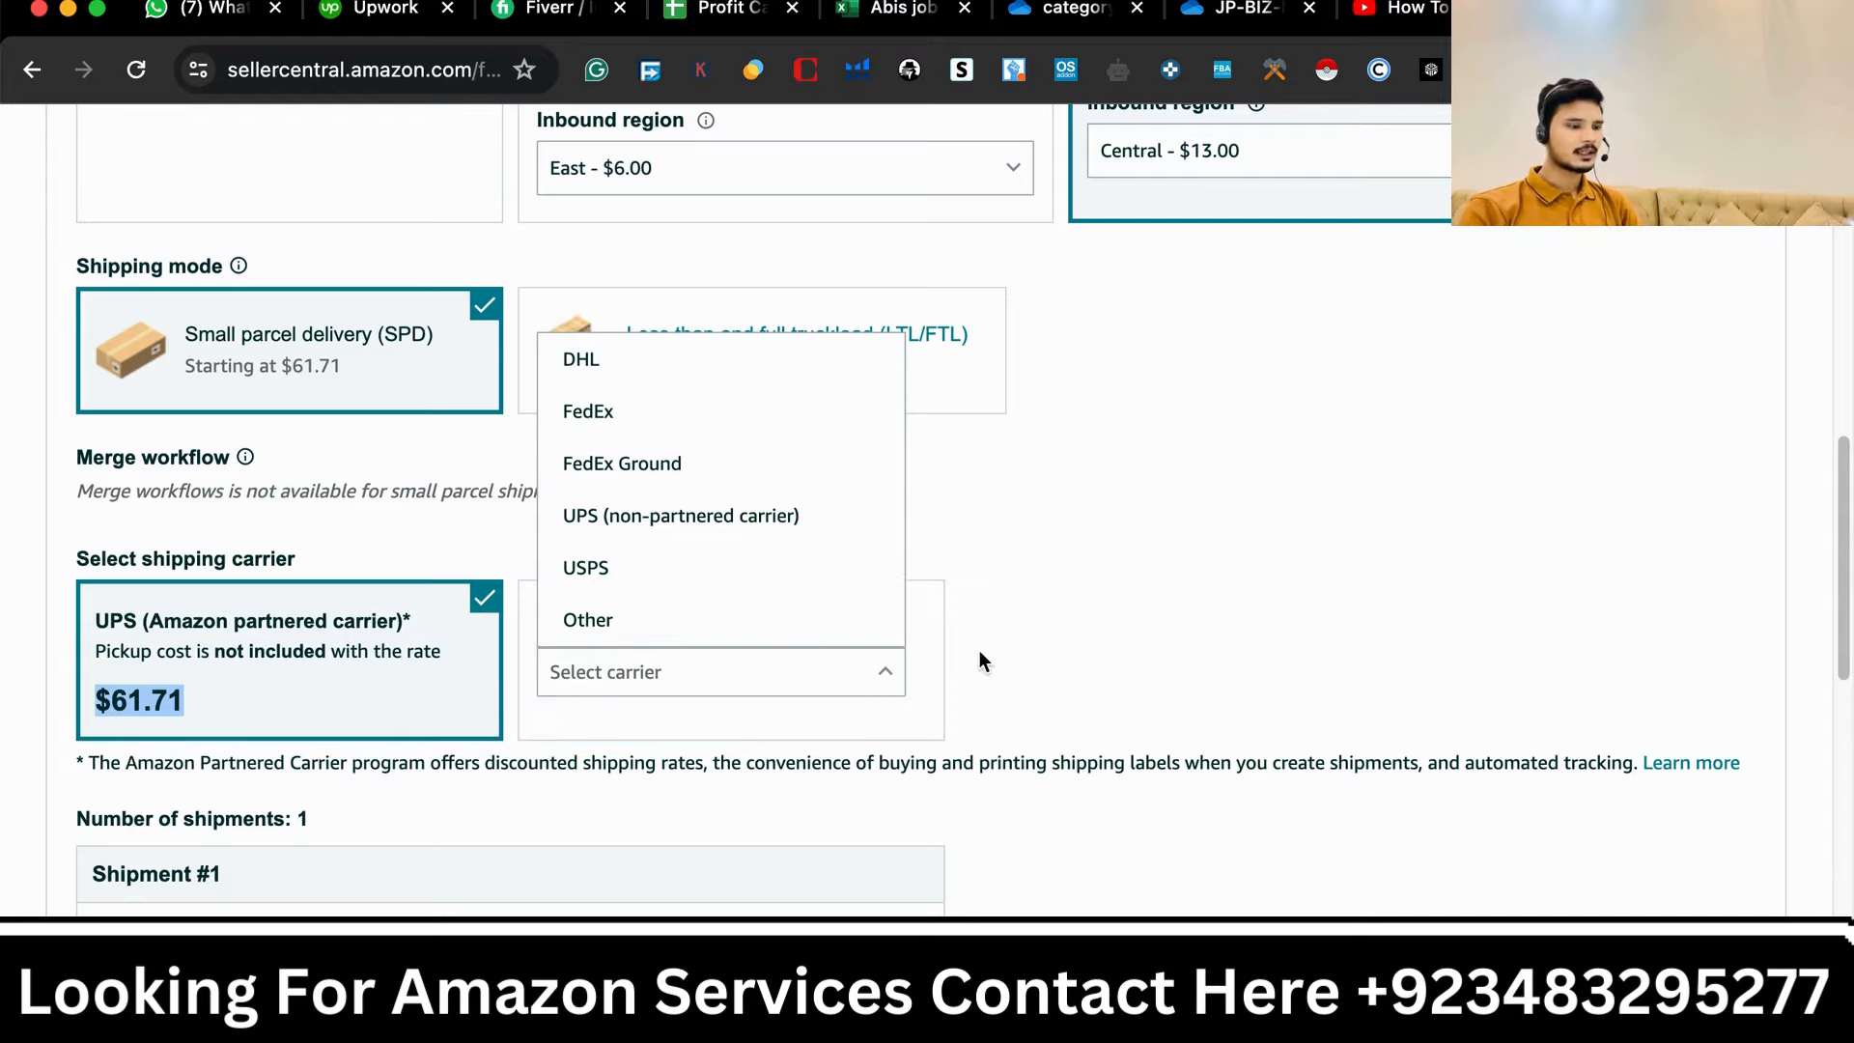
click(1172, 625)
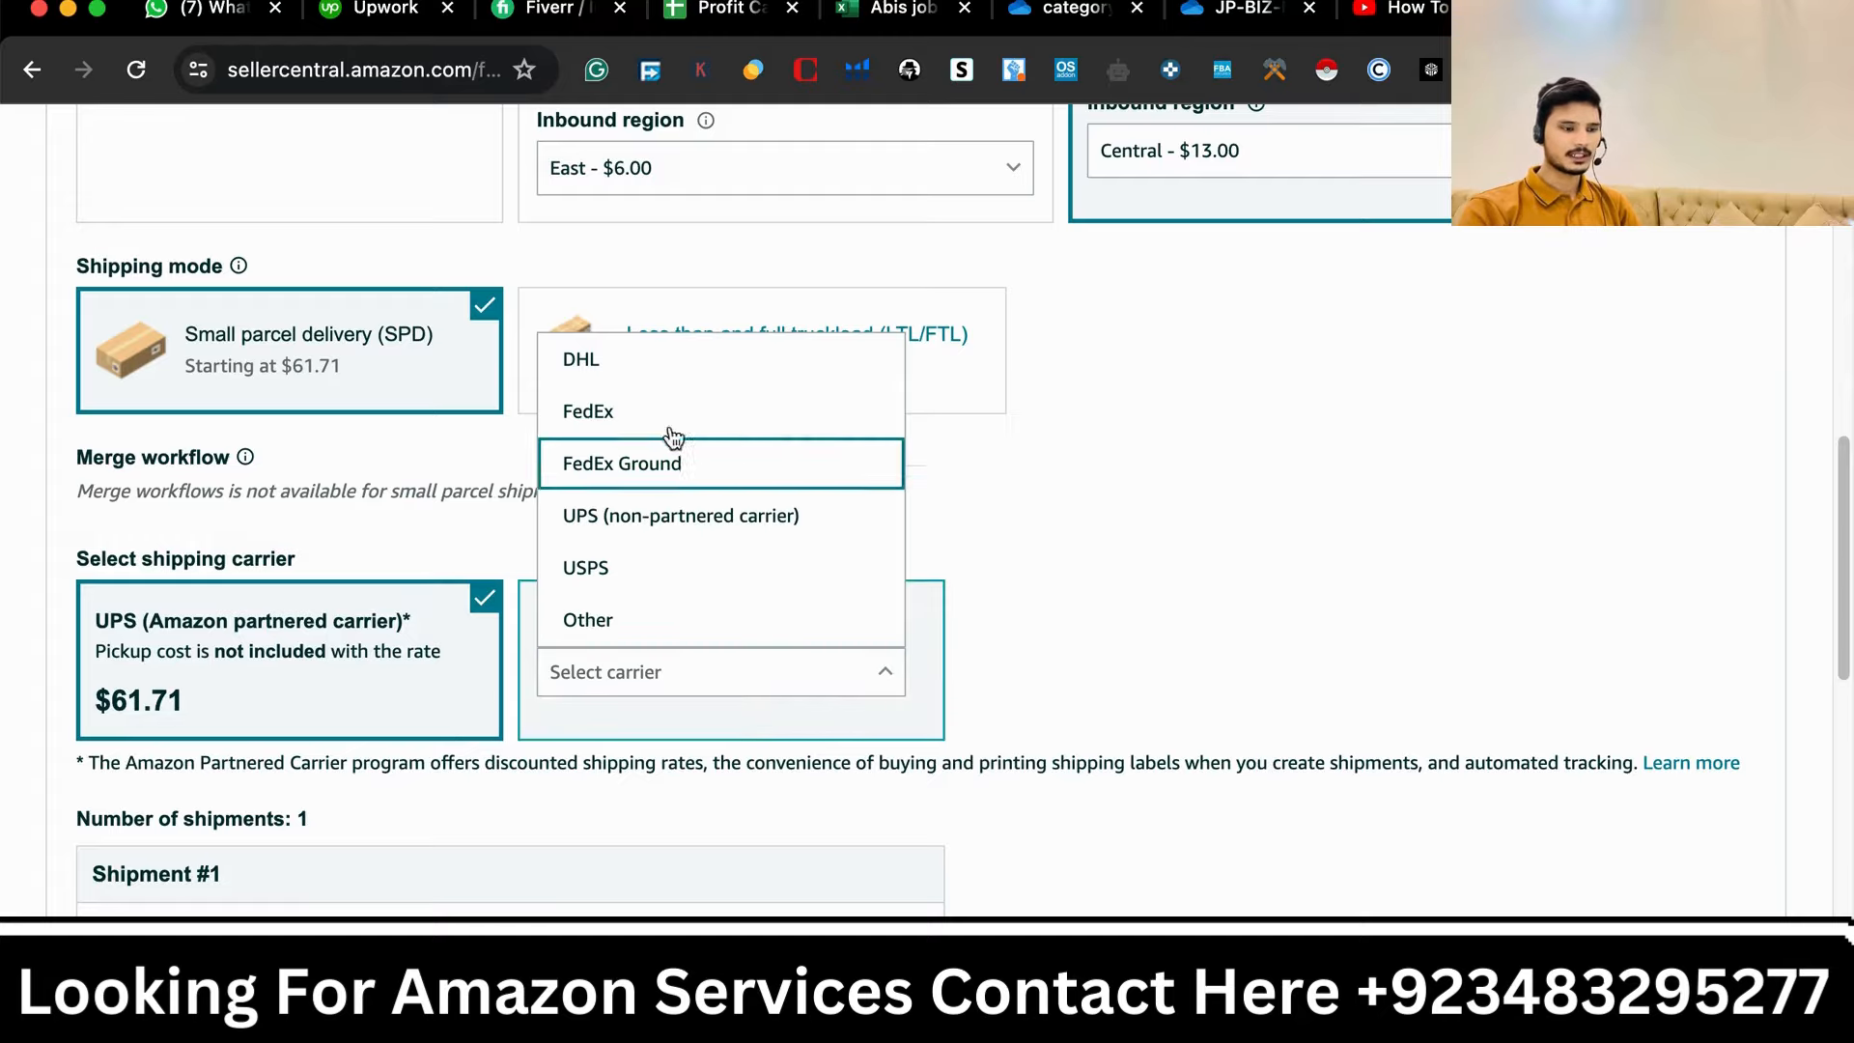
scroll(1088, 821, down, 1)
scroll(1088, 821, down, 4)
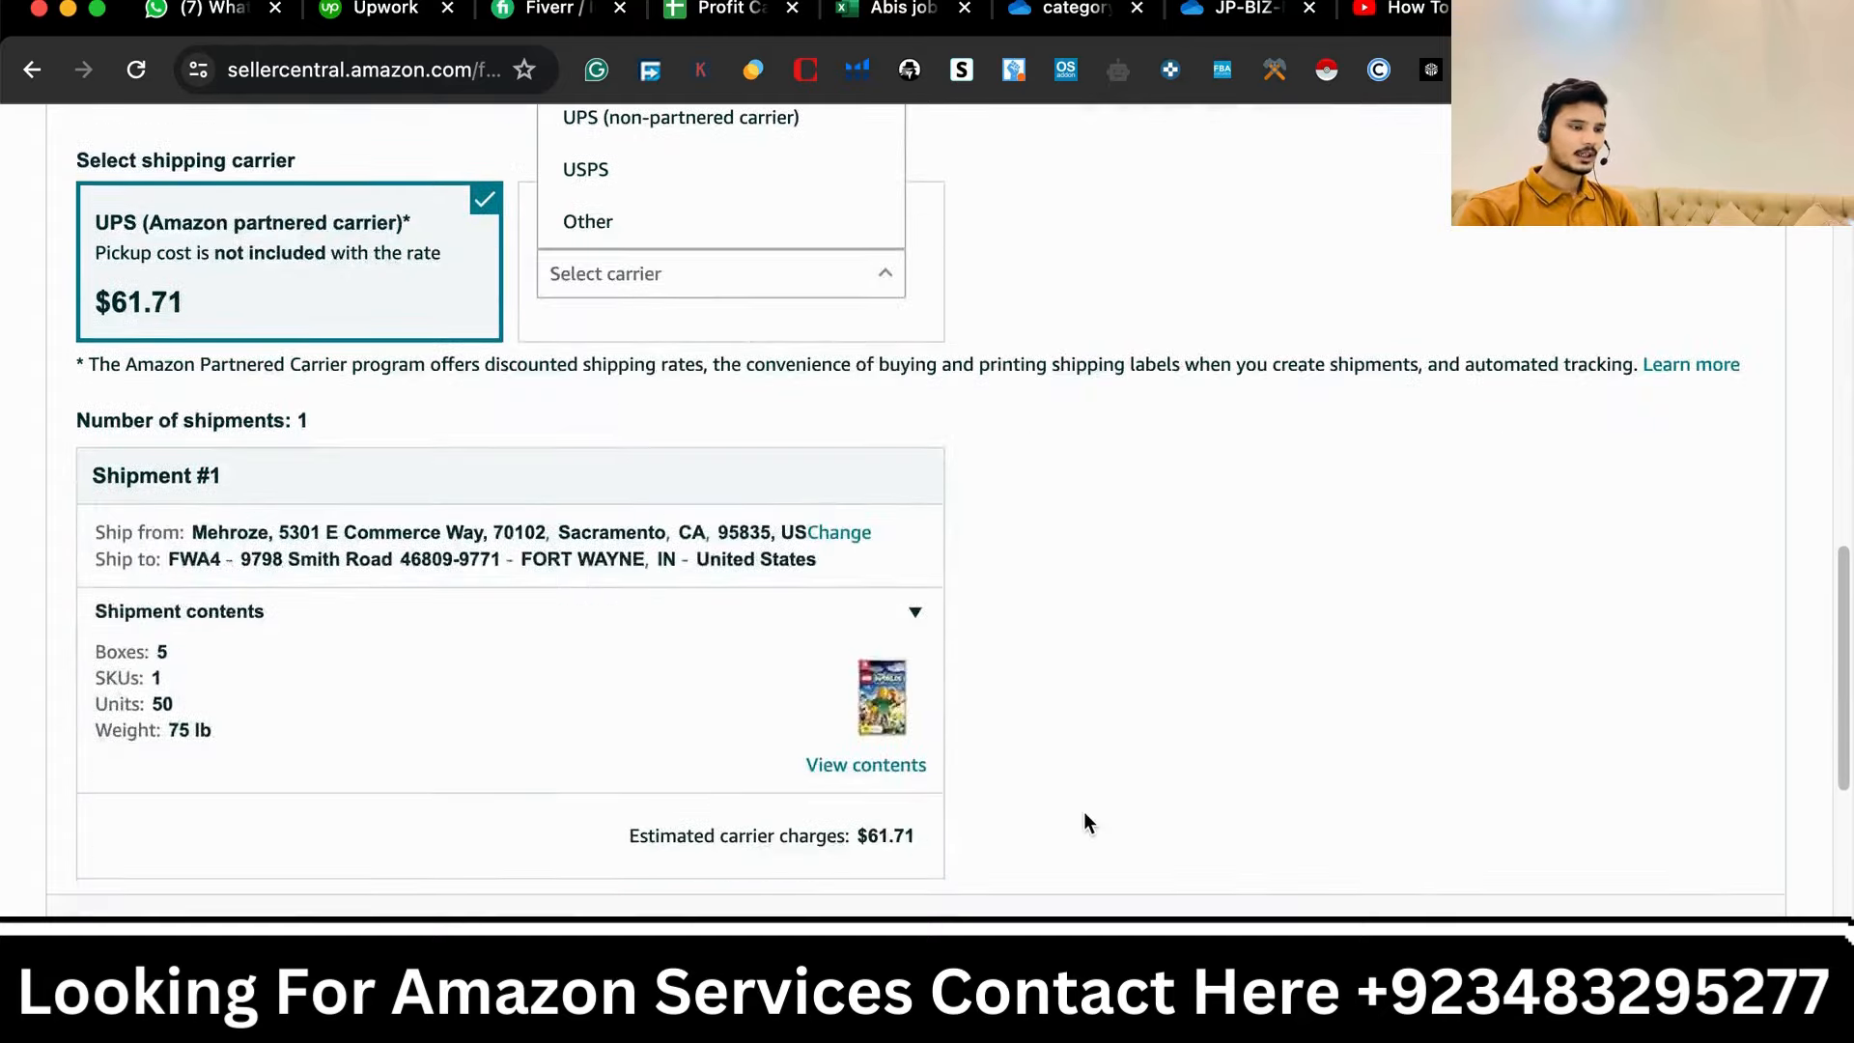
scroll(1089, 821, up, 9)
scroll(1083, 811, down, 4)
scroll(1220, 689, down, 9)
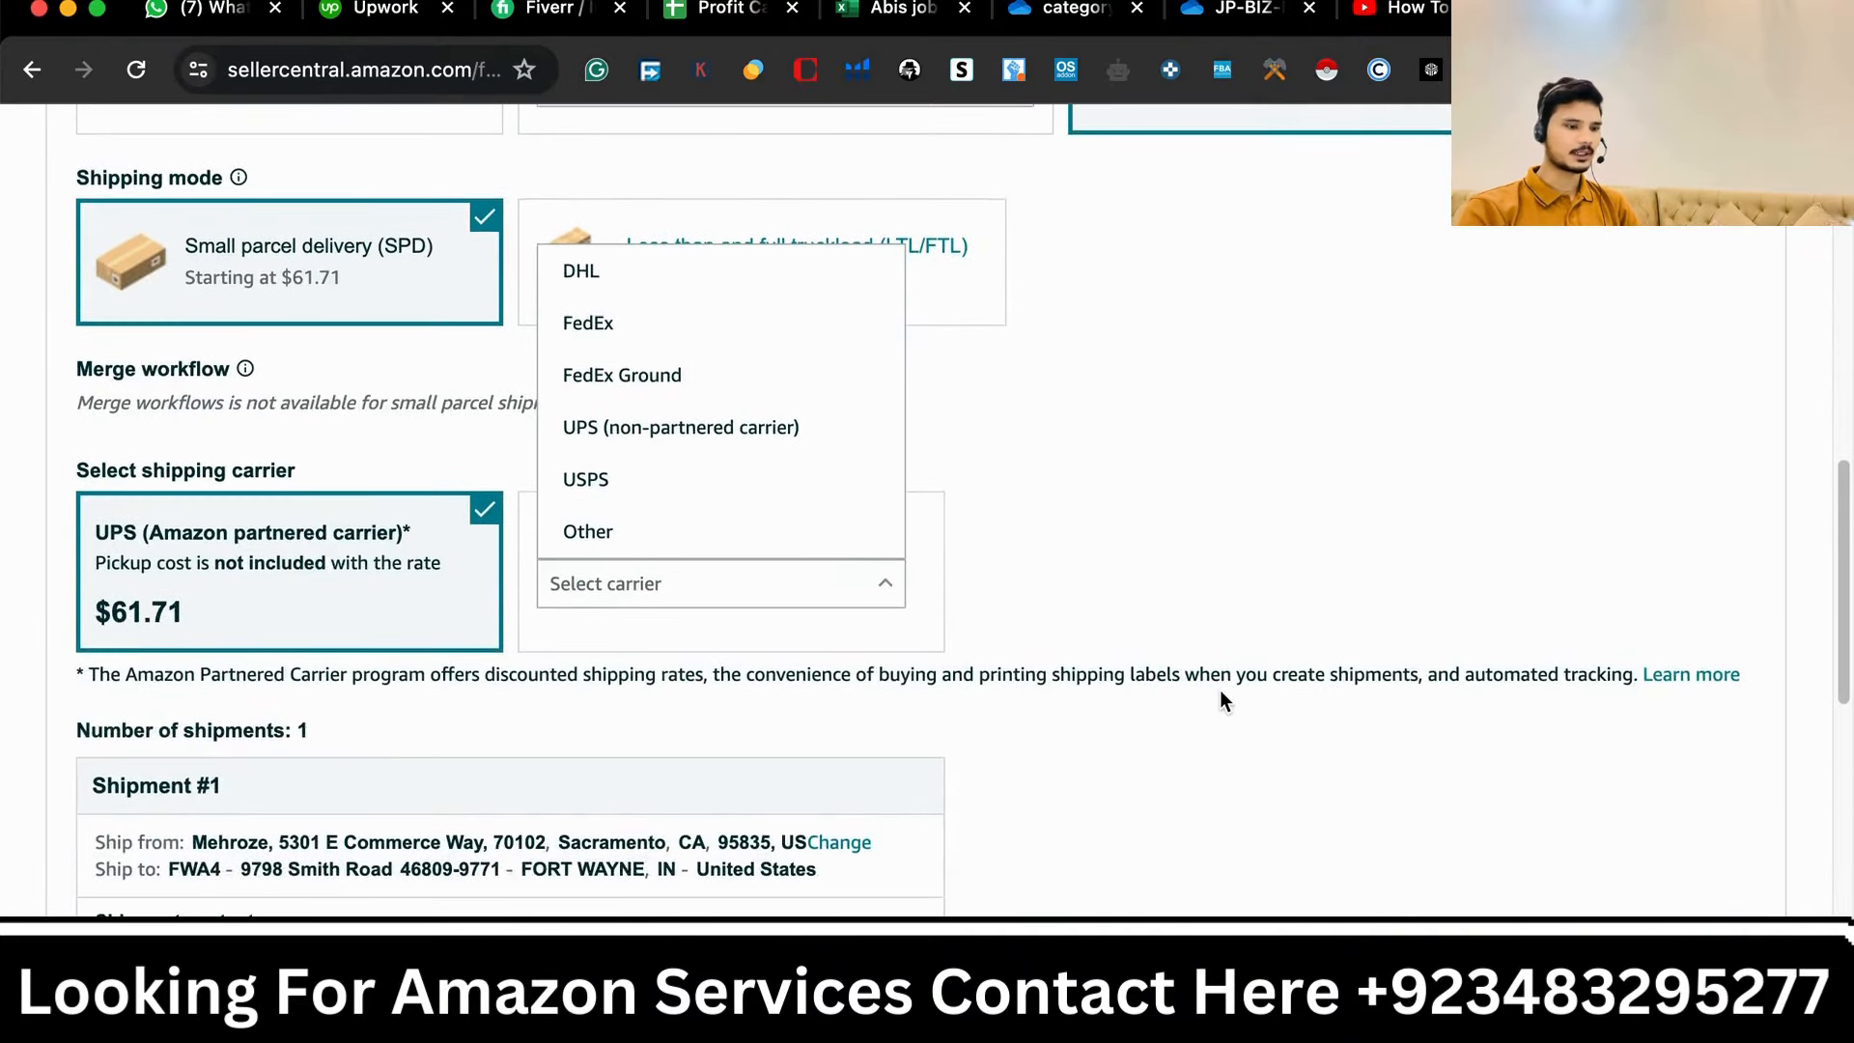
scroll(1219, 697, up, 1)
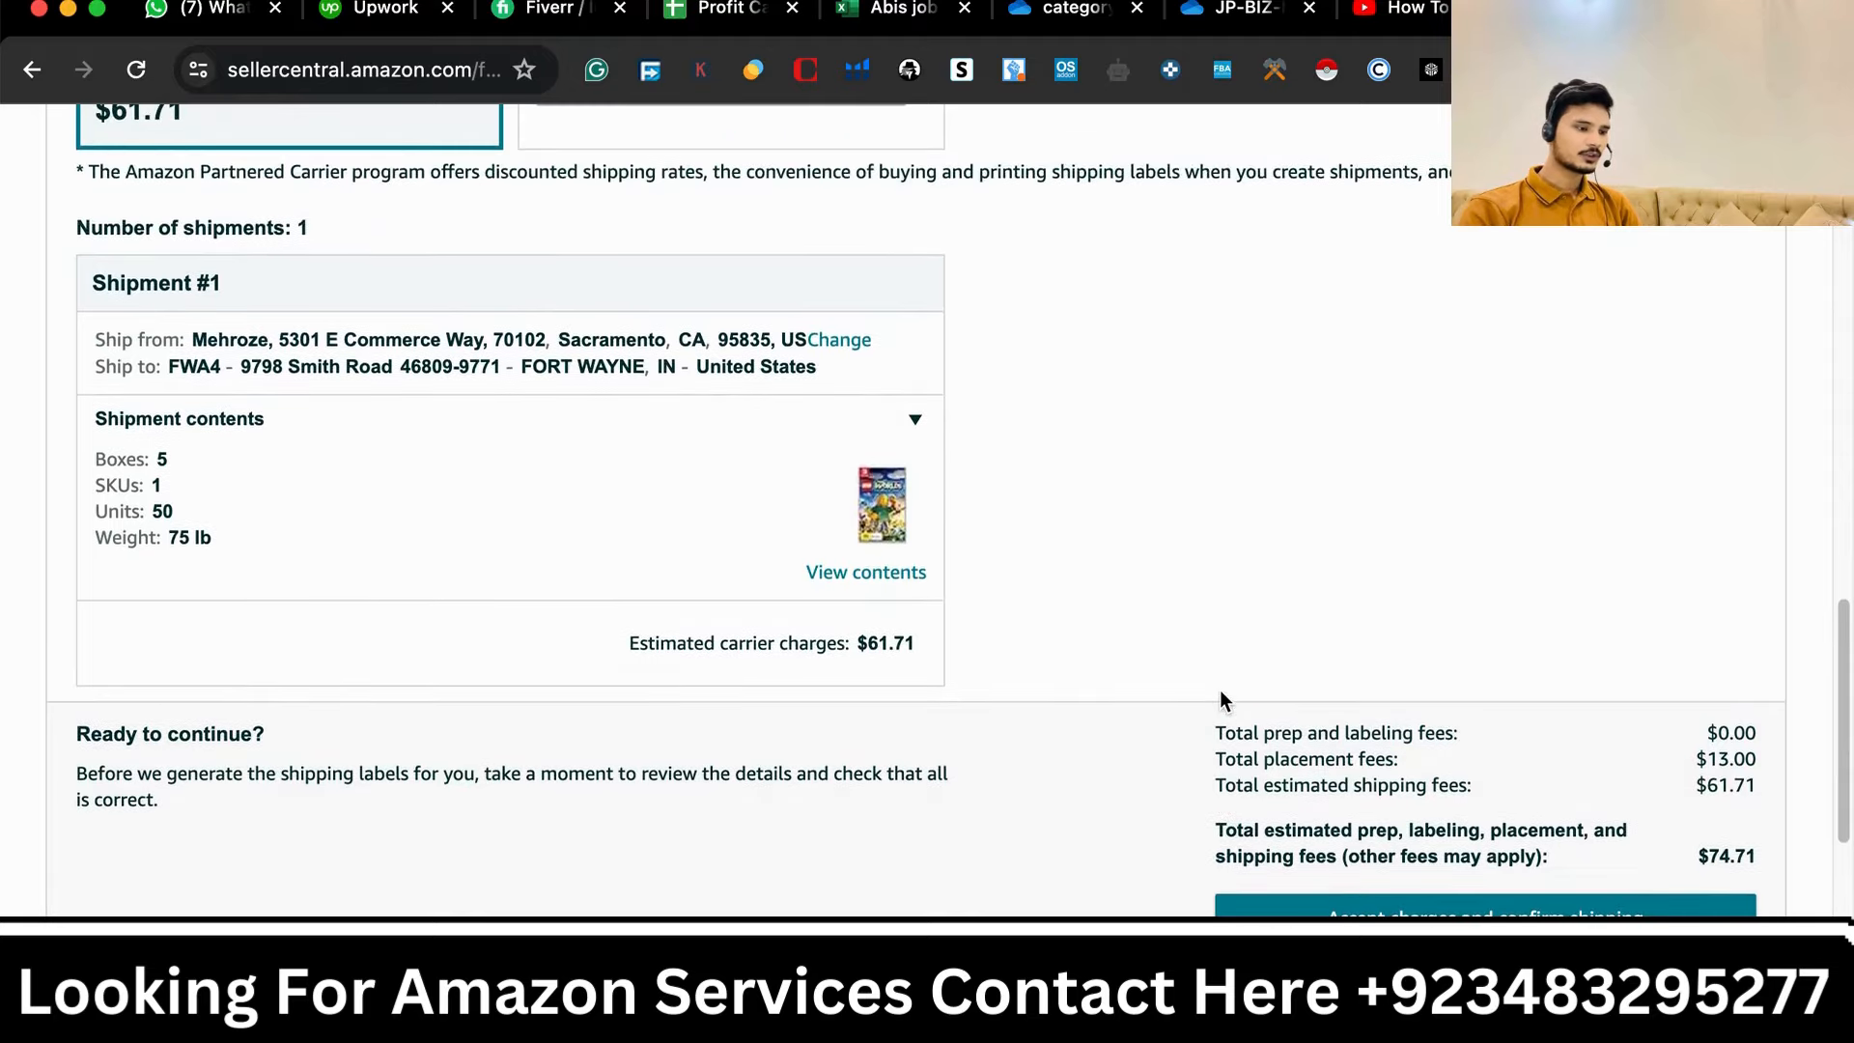
- Review the single shipment's contents and the total fee summary before accepting charges
scroll(1220, 690, up, 6)
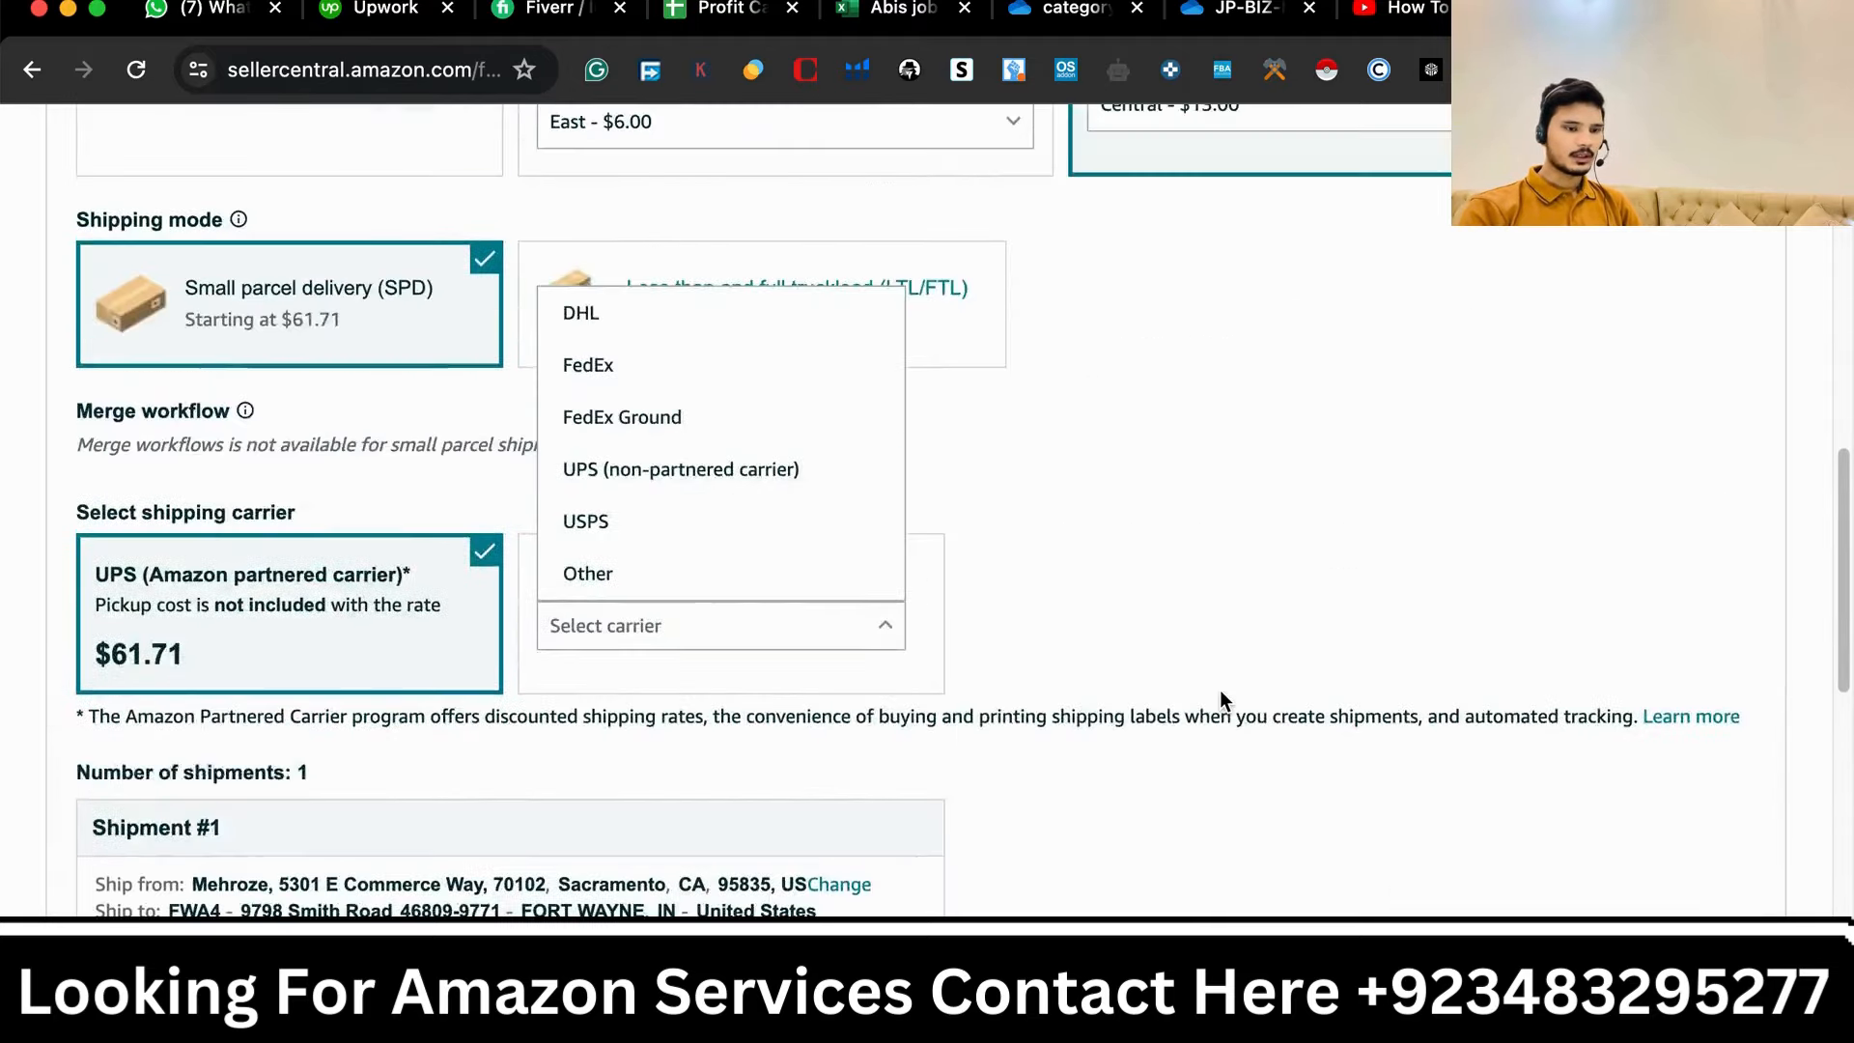
scroll(1220, 689, down, 8)
scroll(1222, 695, down, 1)
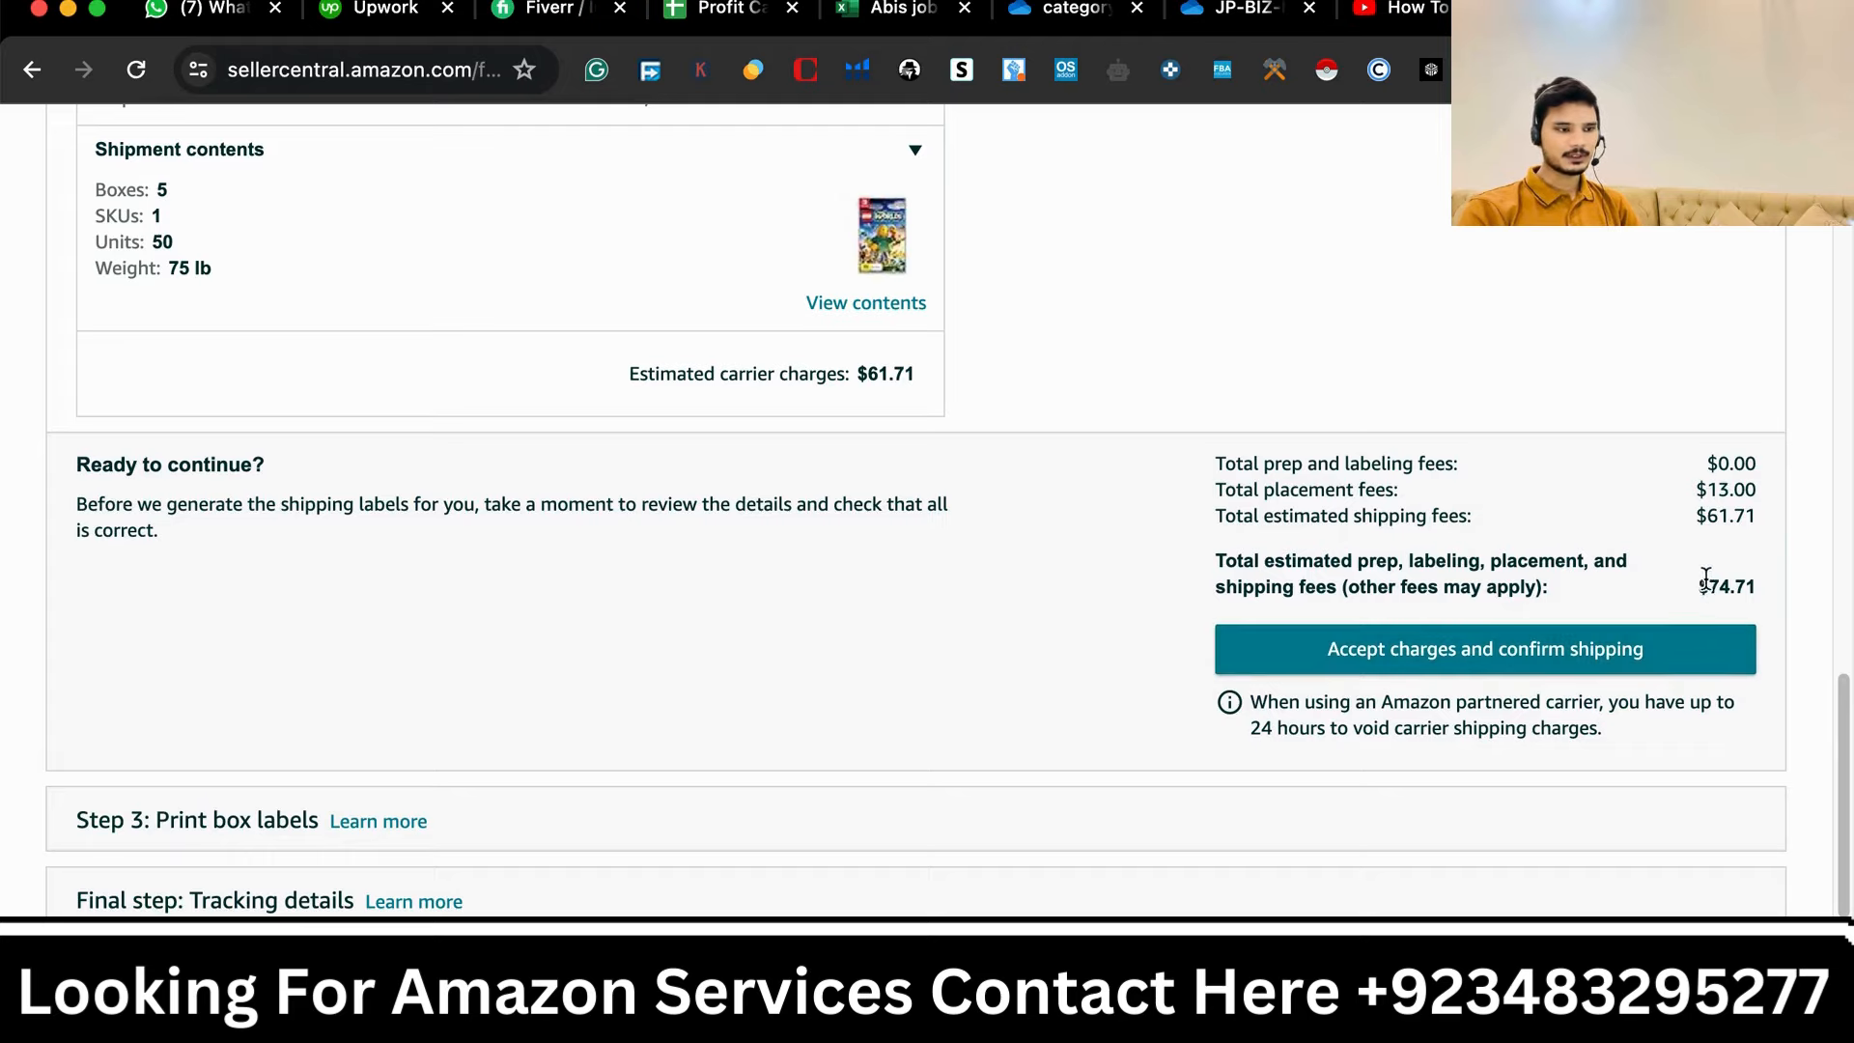
scroll(1357, 577, up, 8)
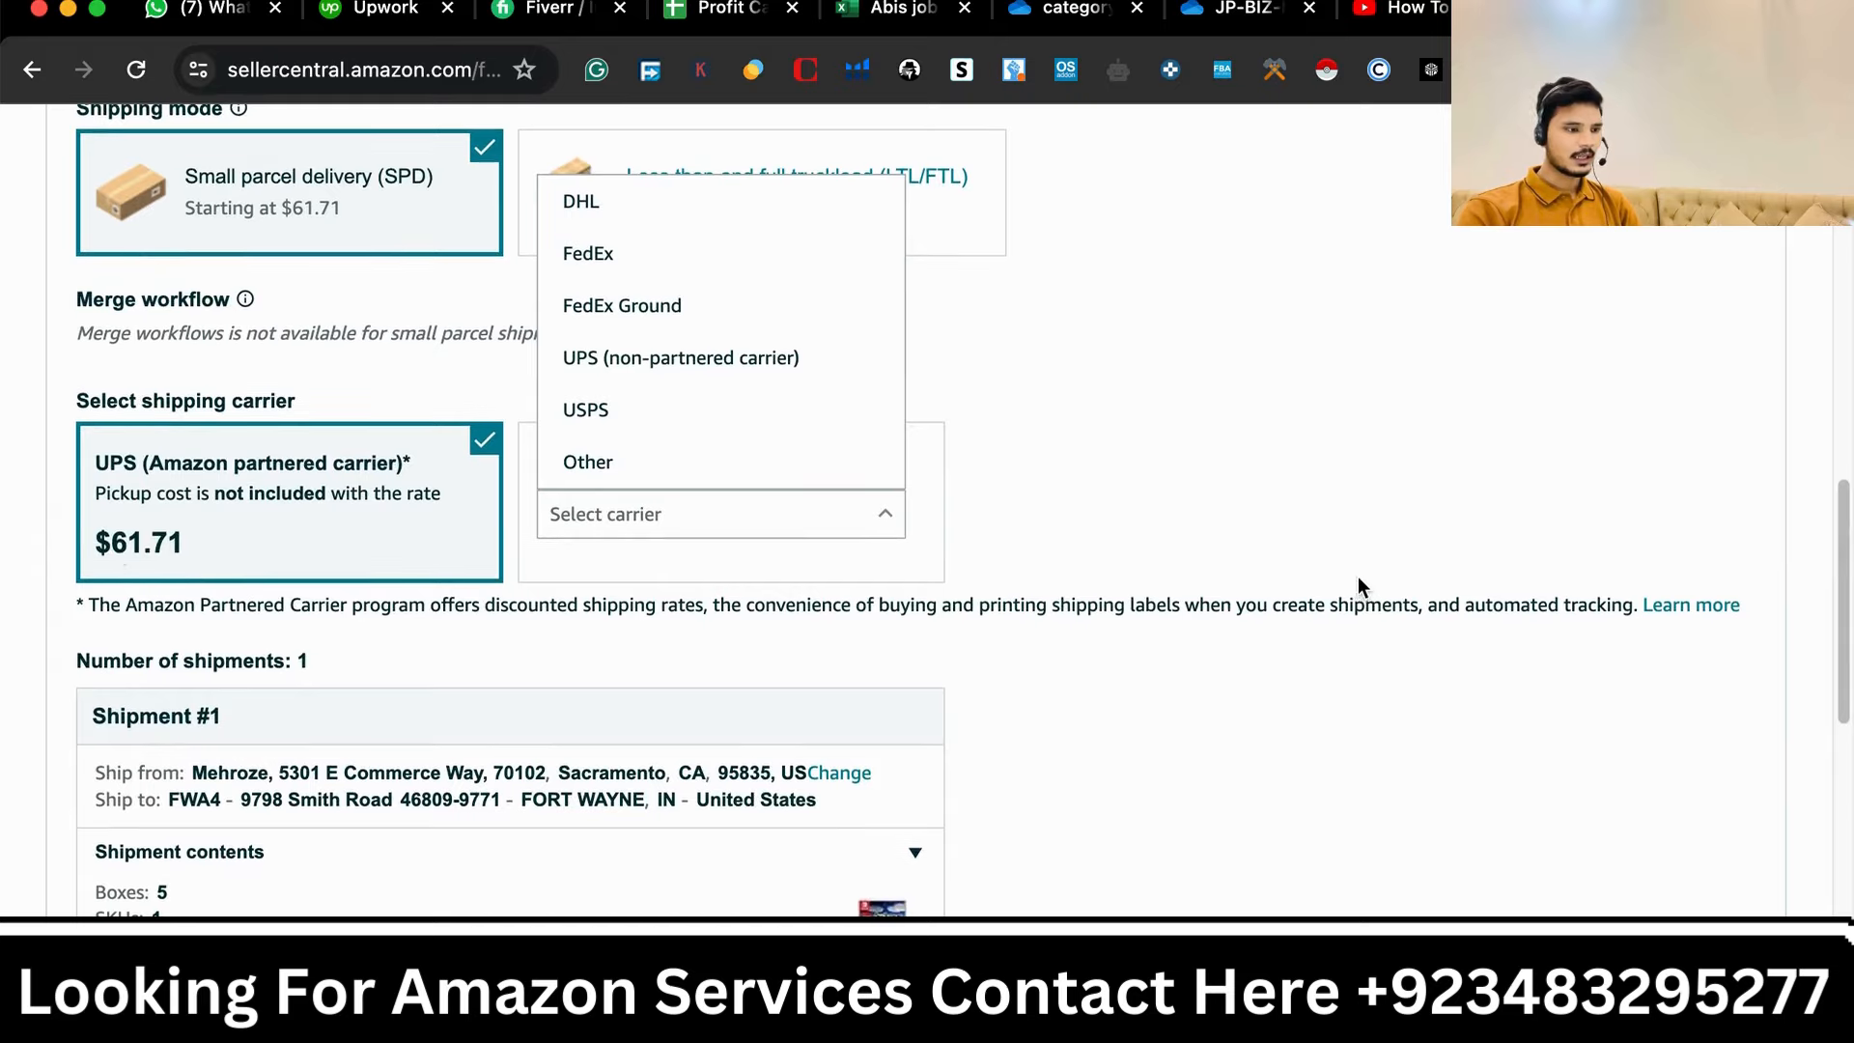
scroll(519, 722, down, 7)
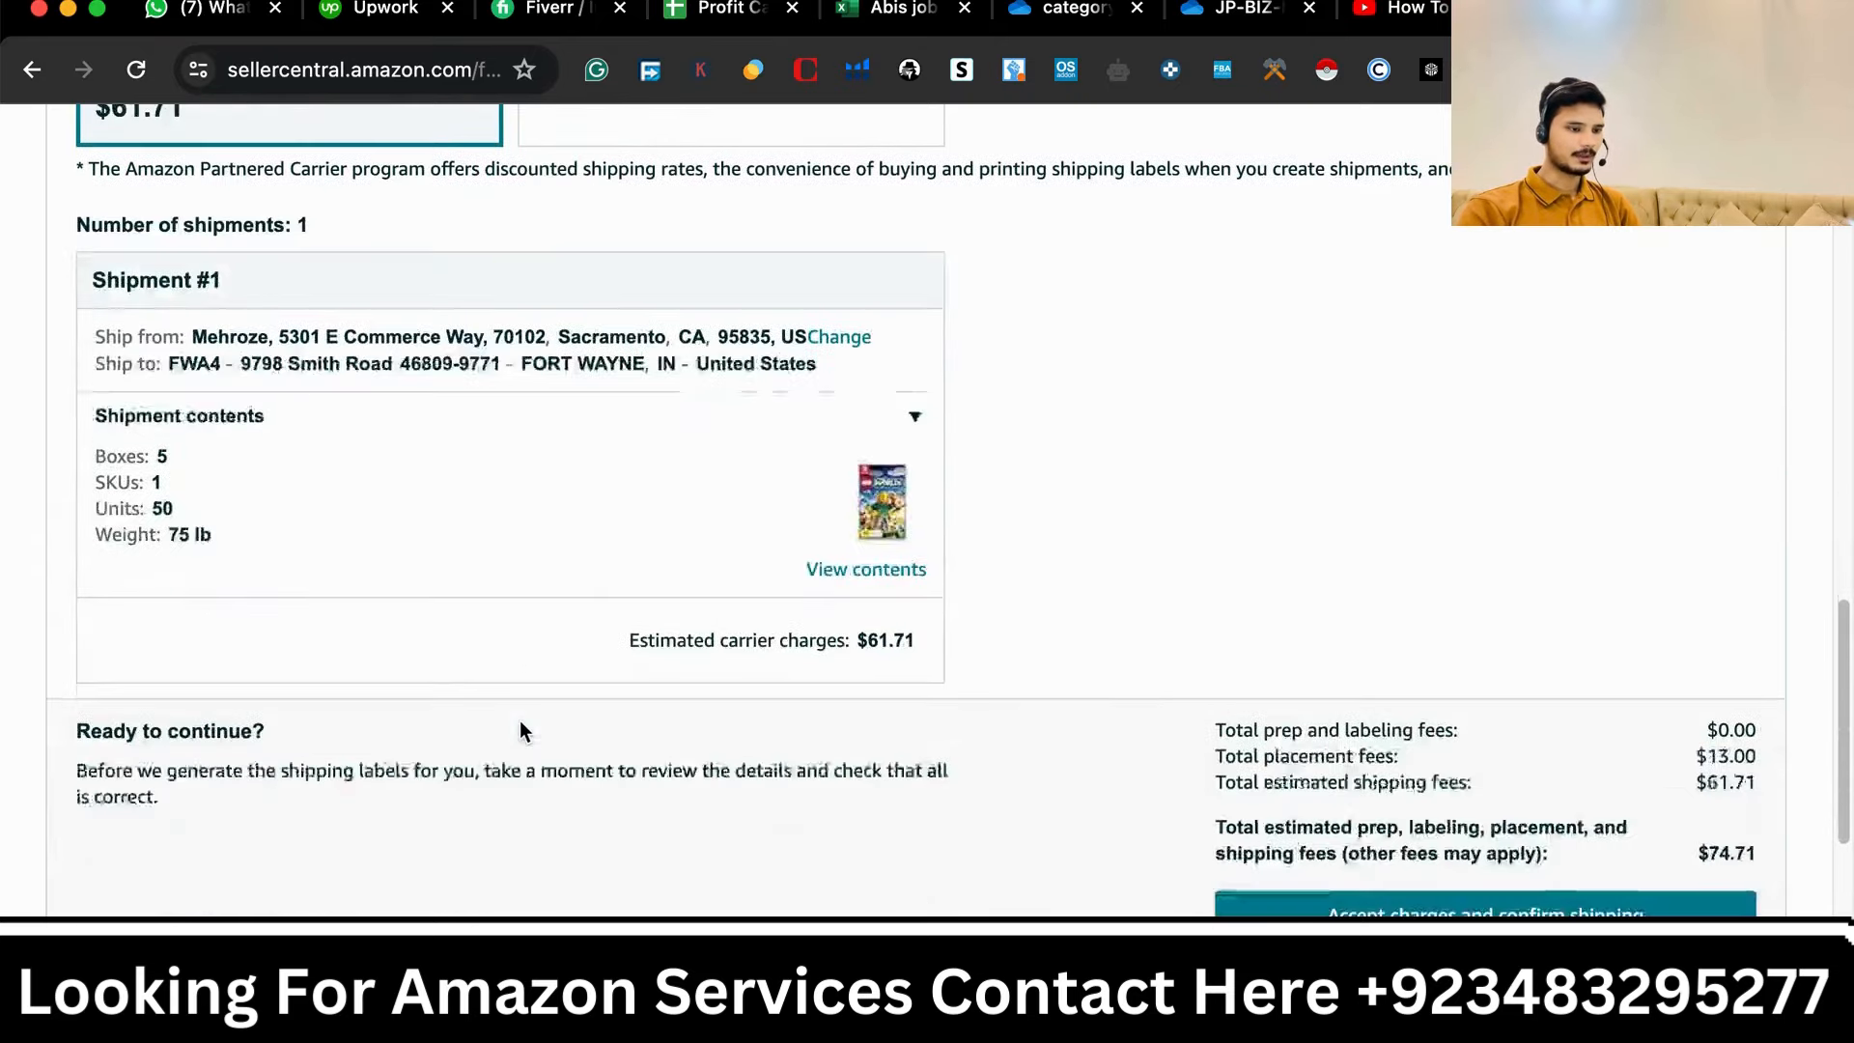
scroll(519, 731, down, 1)
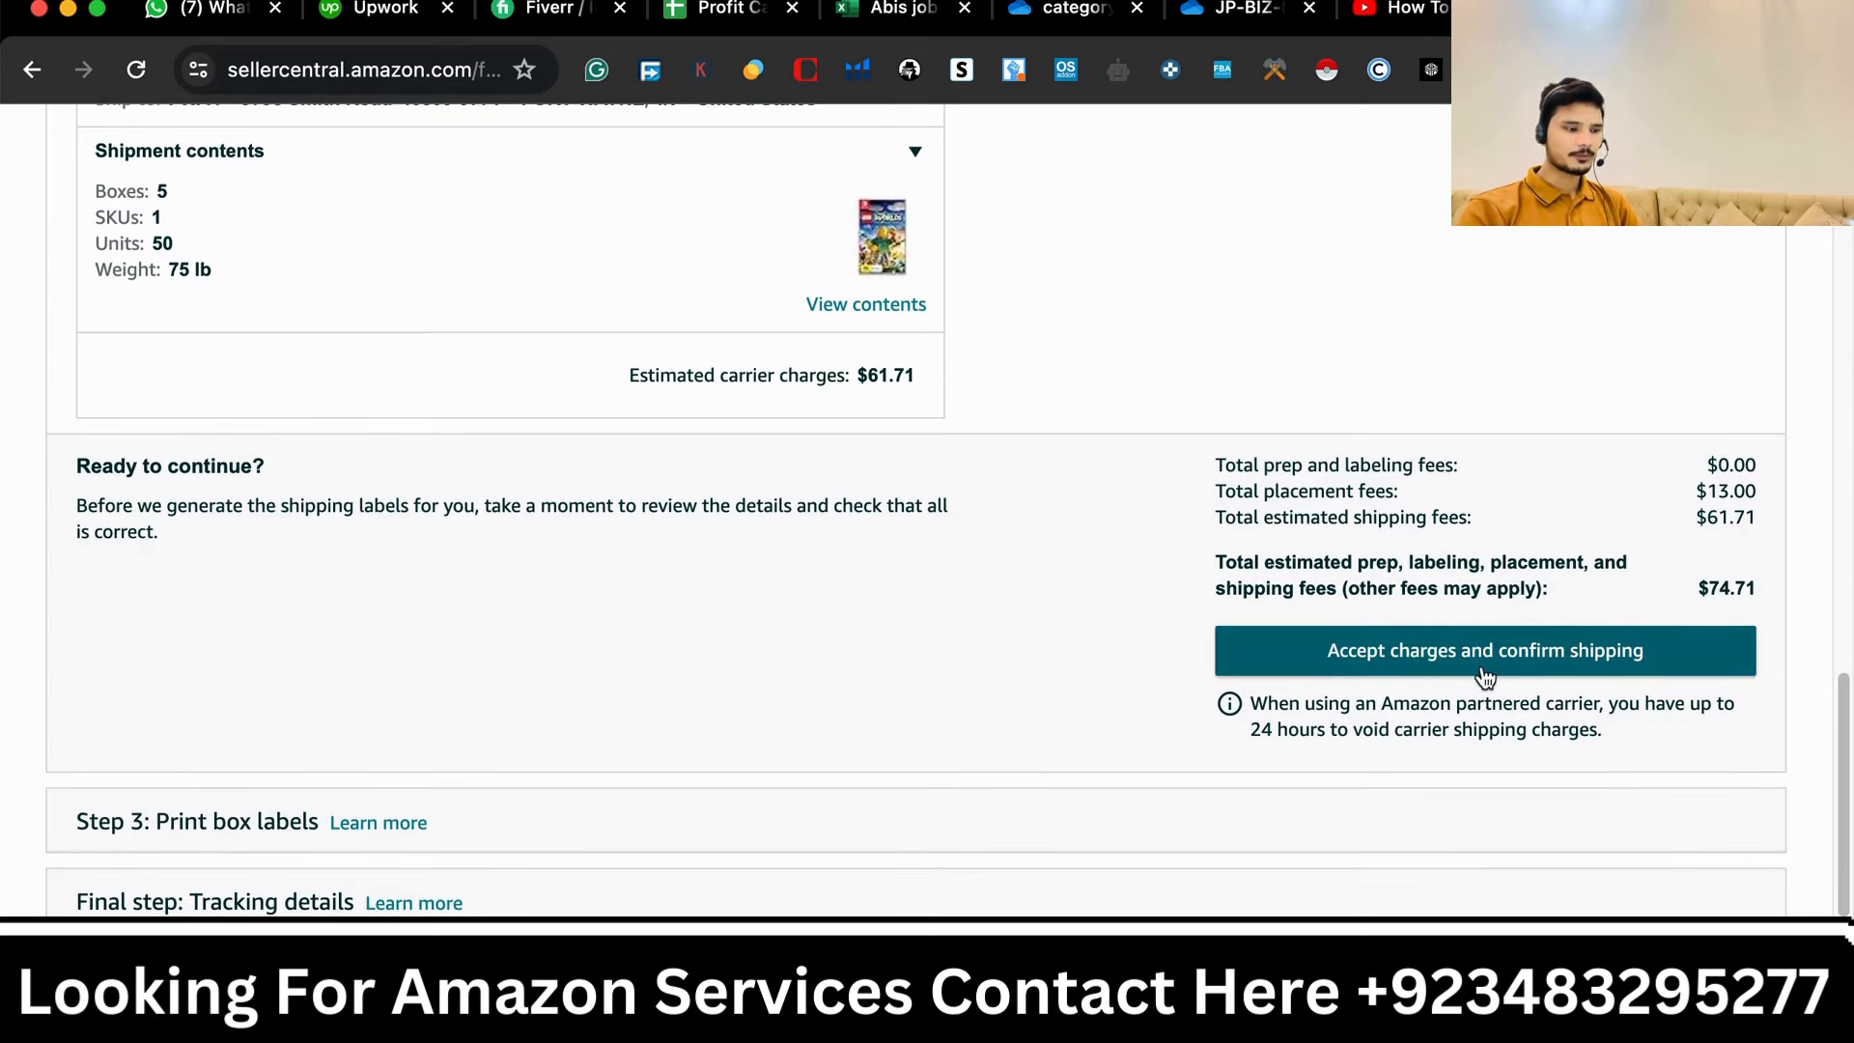
scroll(1576, 692, down, 2)
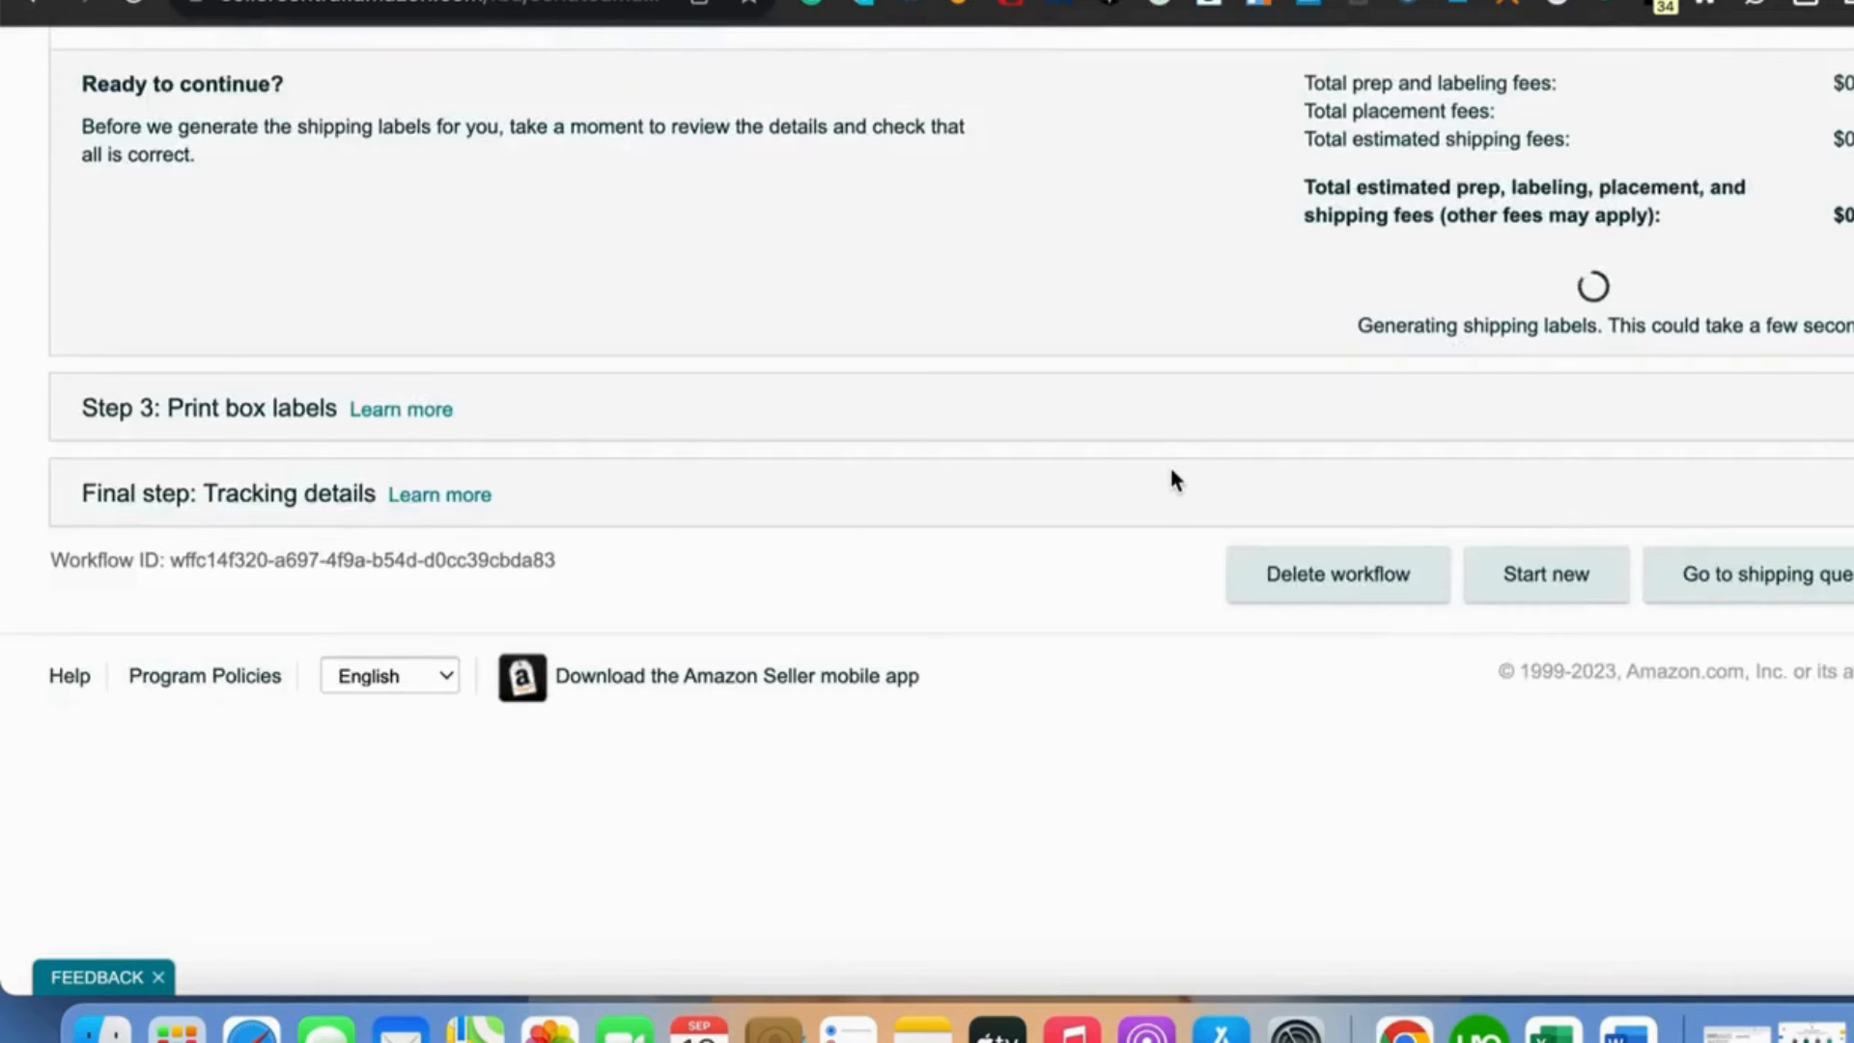
scroll(1171, 480, down, 1)
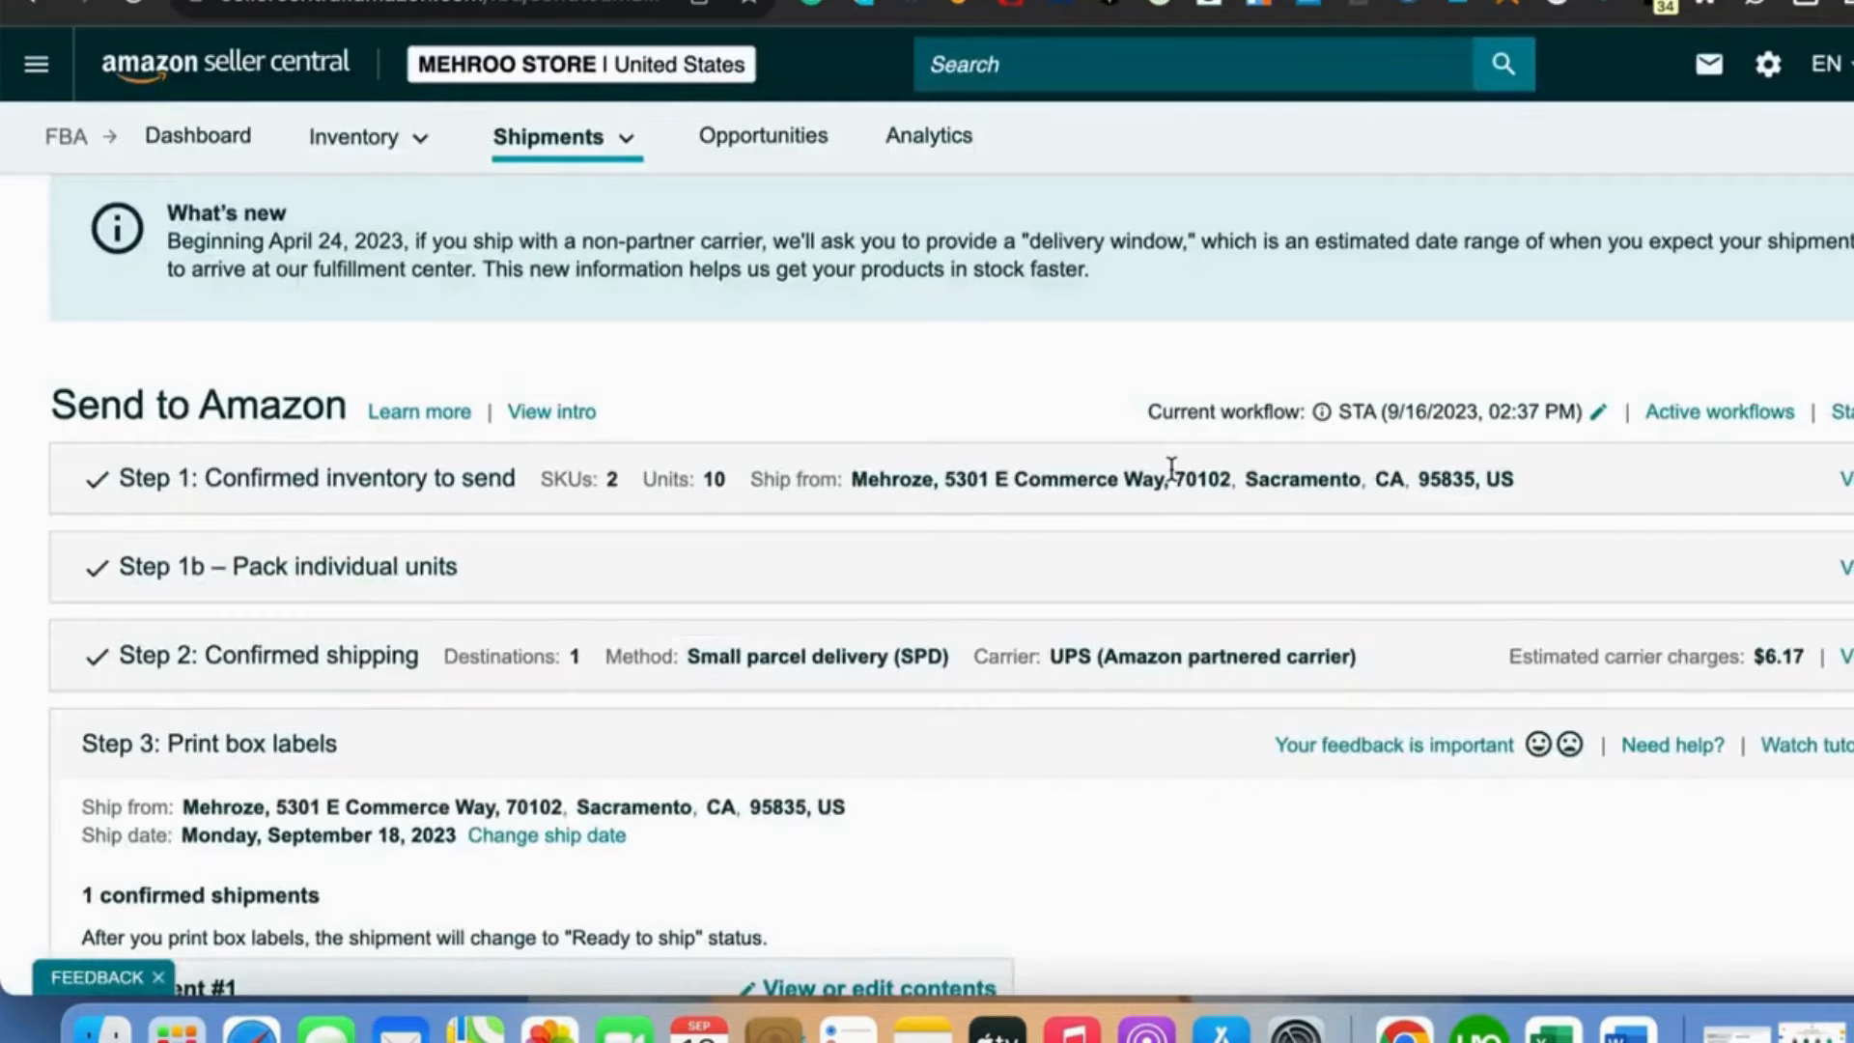
- Review the confirmed shipment's name, ID and destination in the Print box labels step
scroll(741, 695, down, 5)
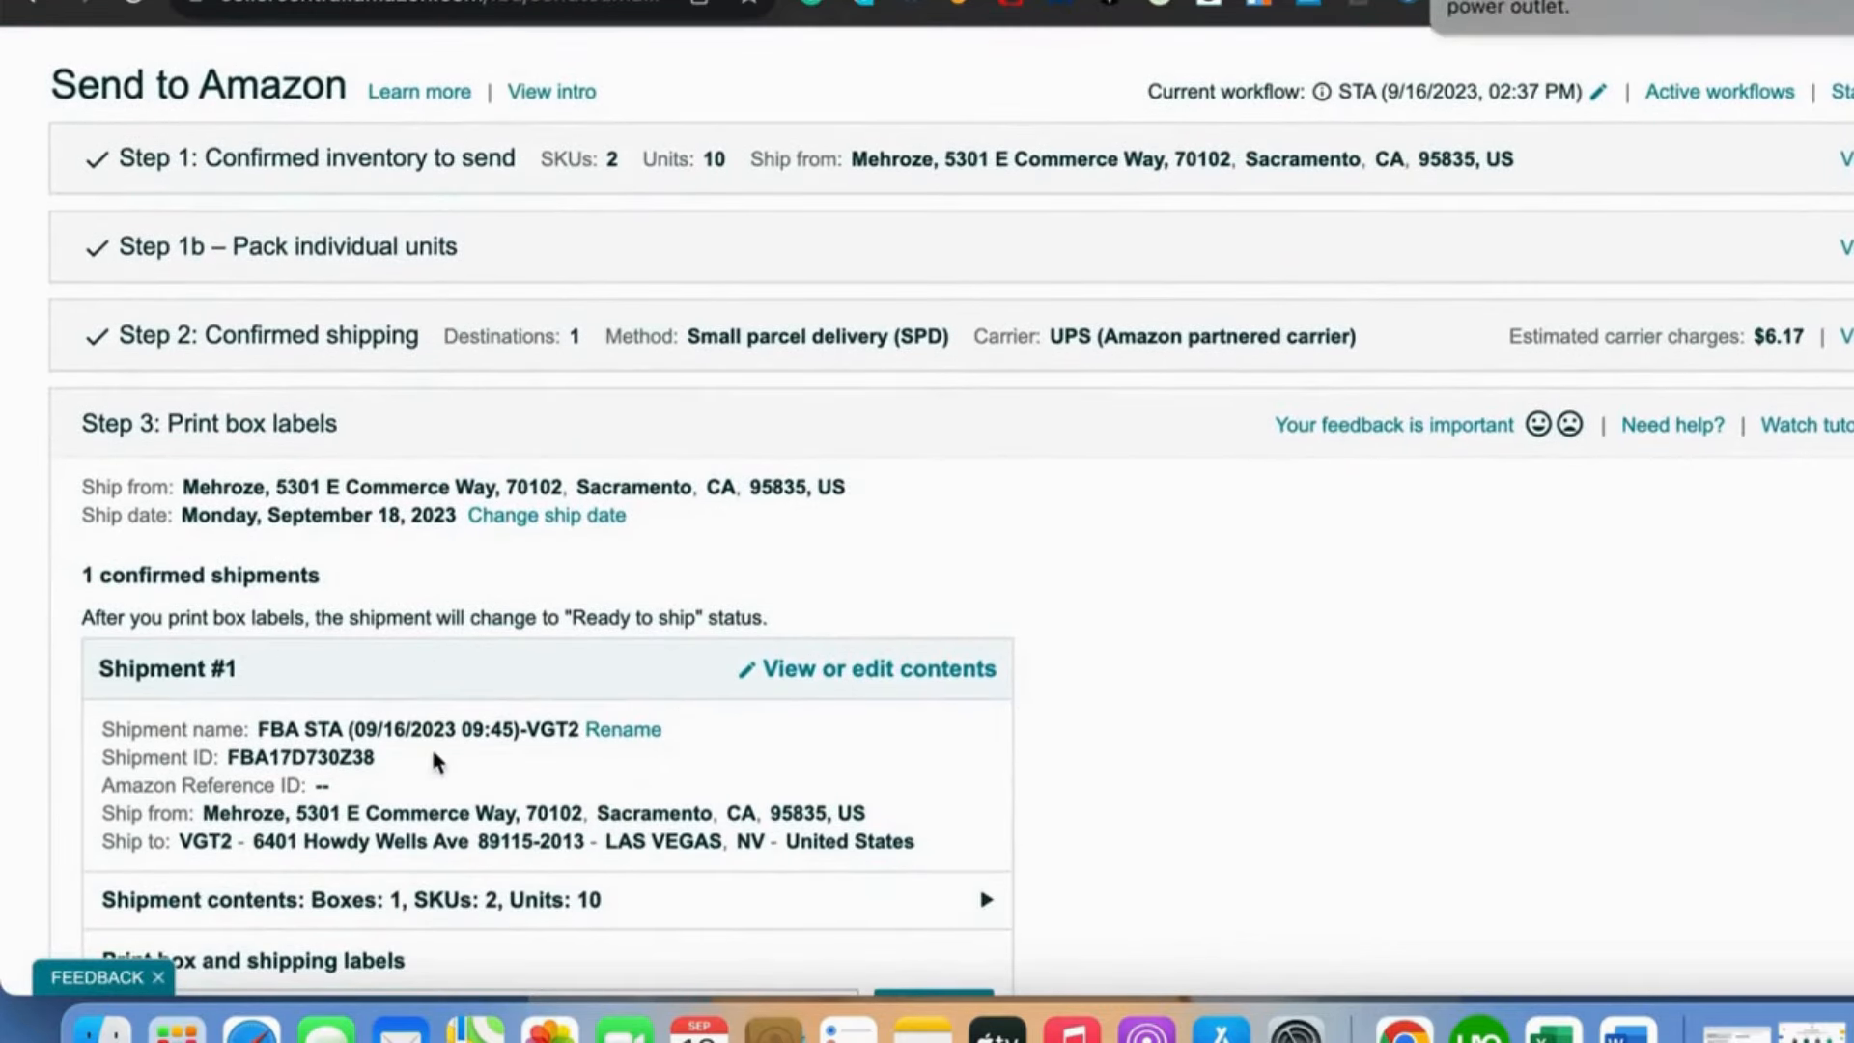
scroll(428, 759, down, 1)
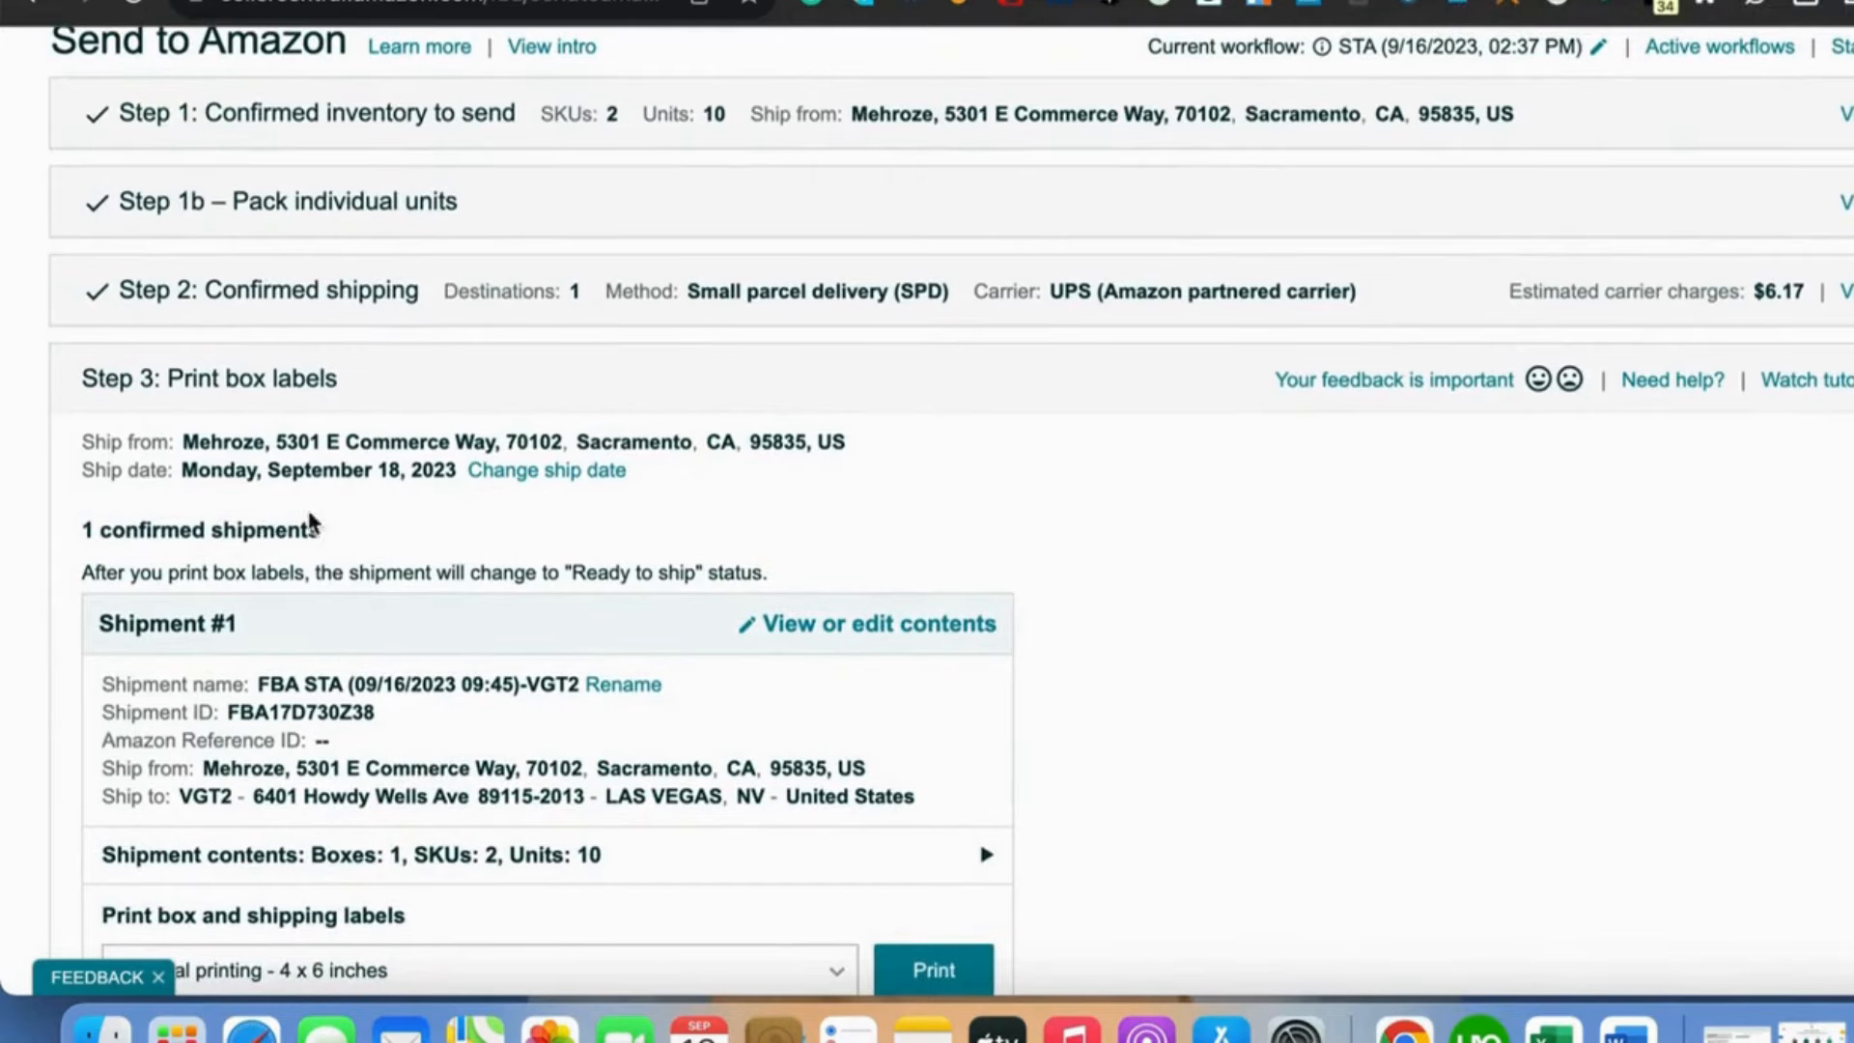
scroll(876, 591, down, 1)
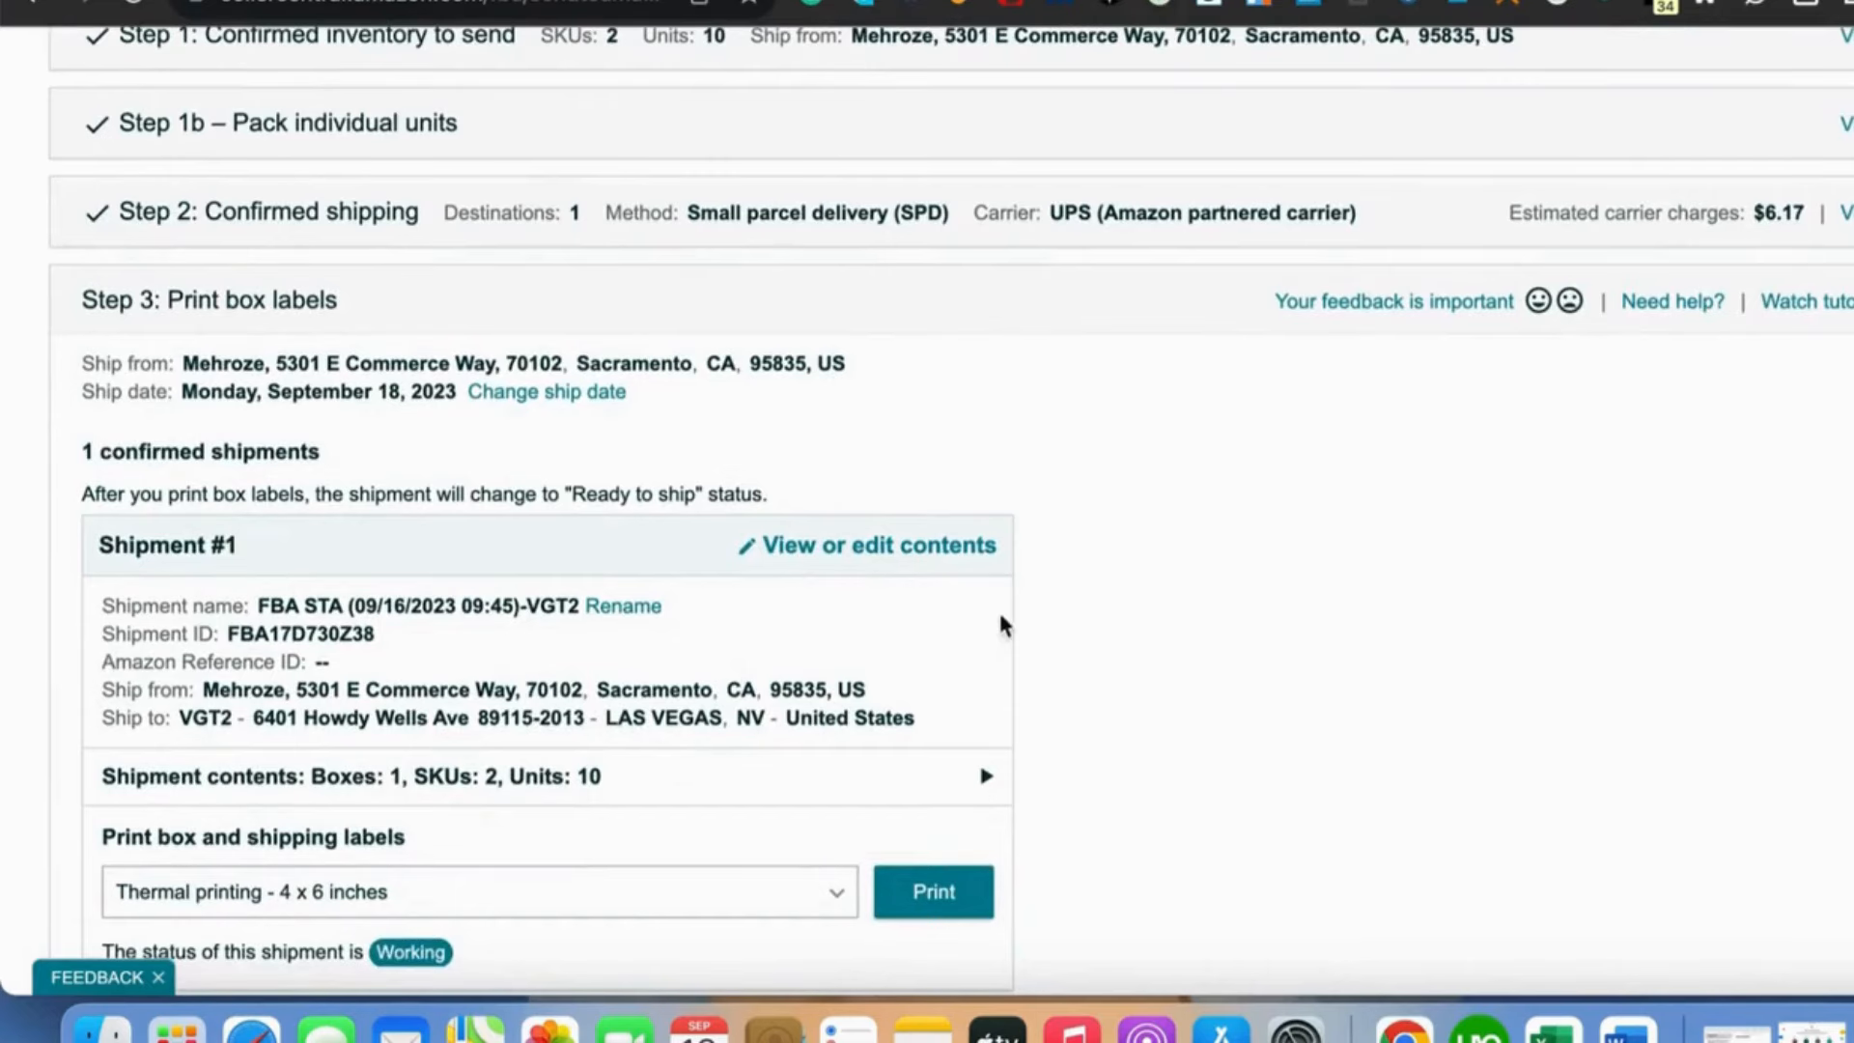
scroll(675, 624, down, 3)
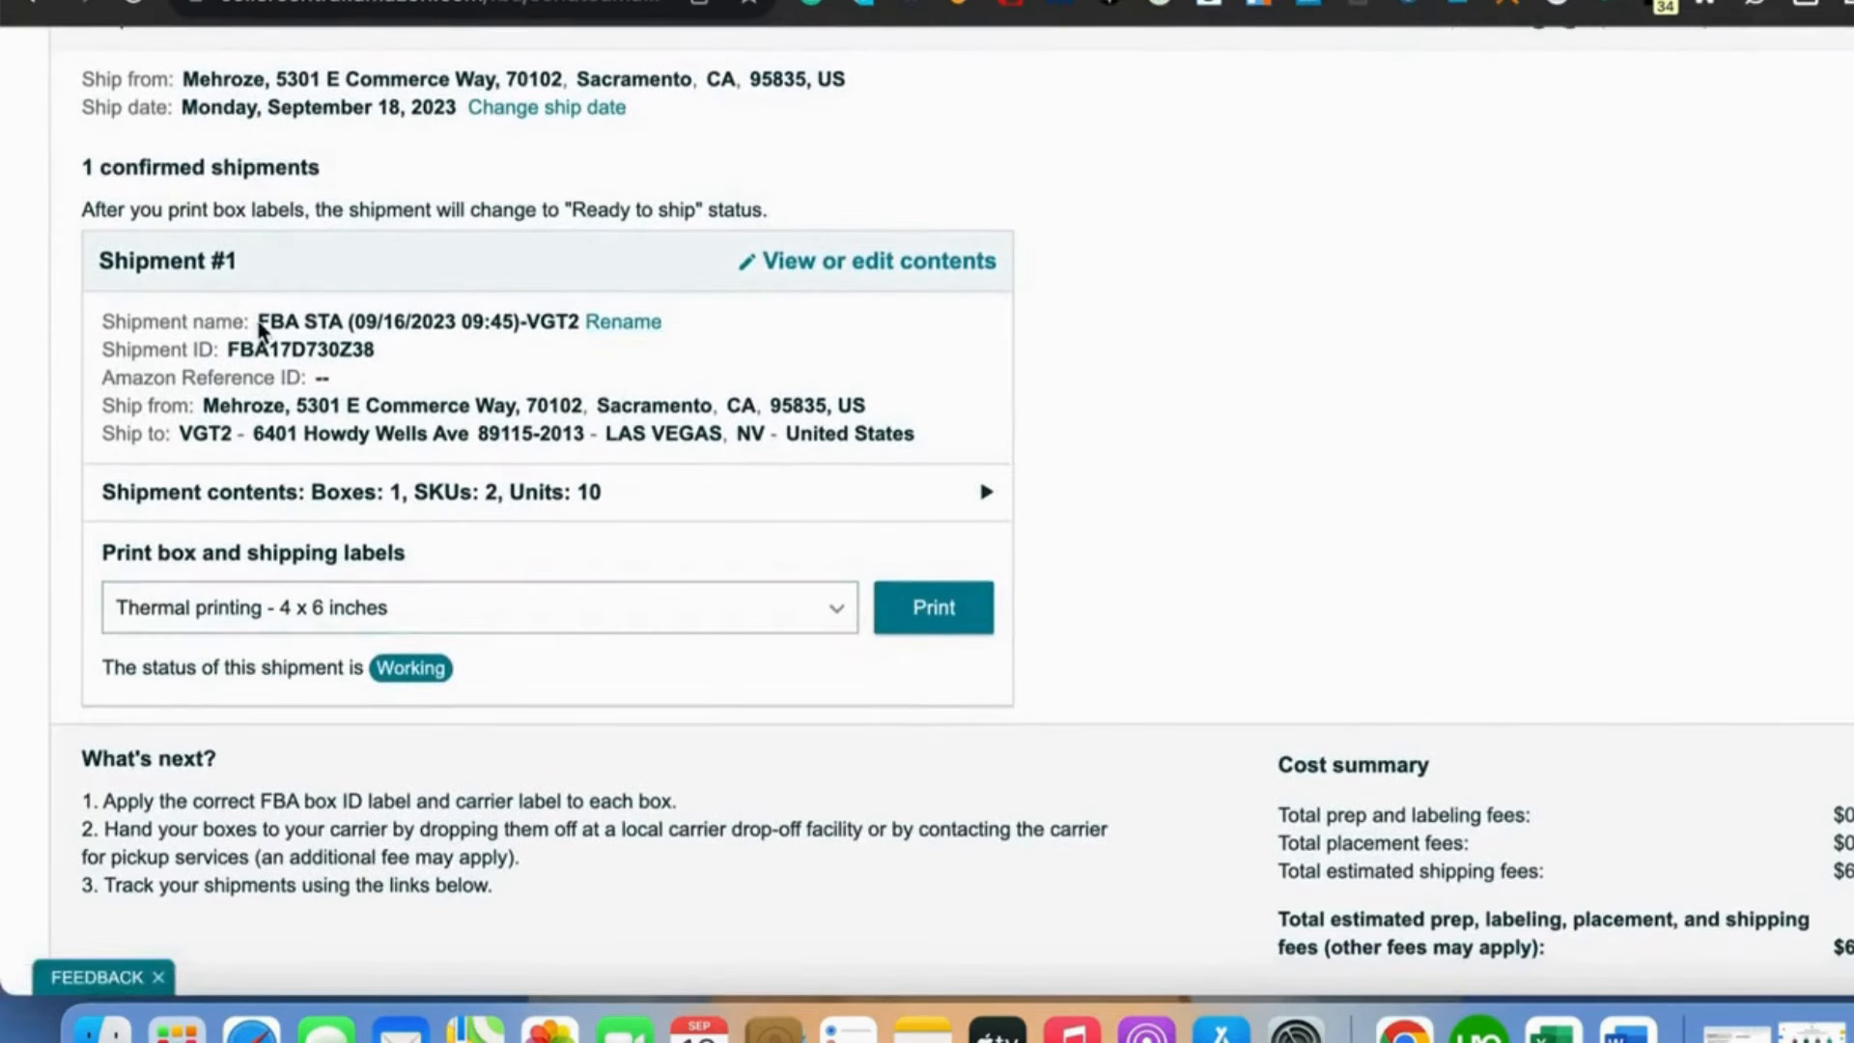
drag(259, 323, 573, 324)
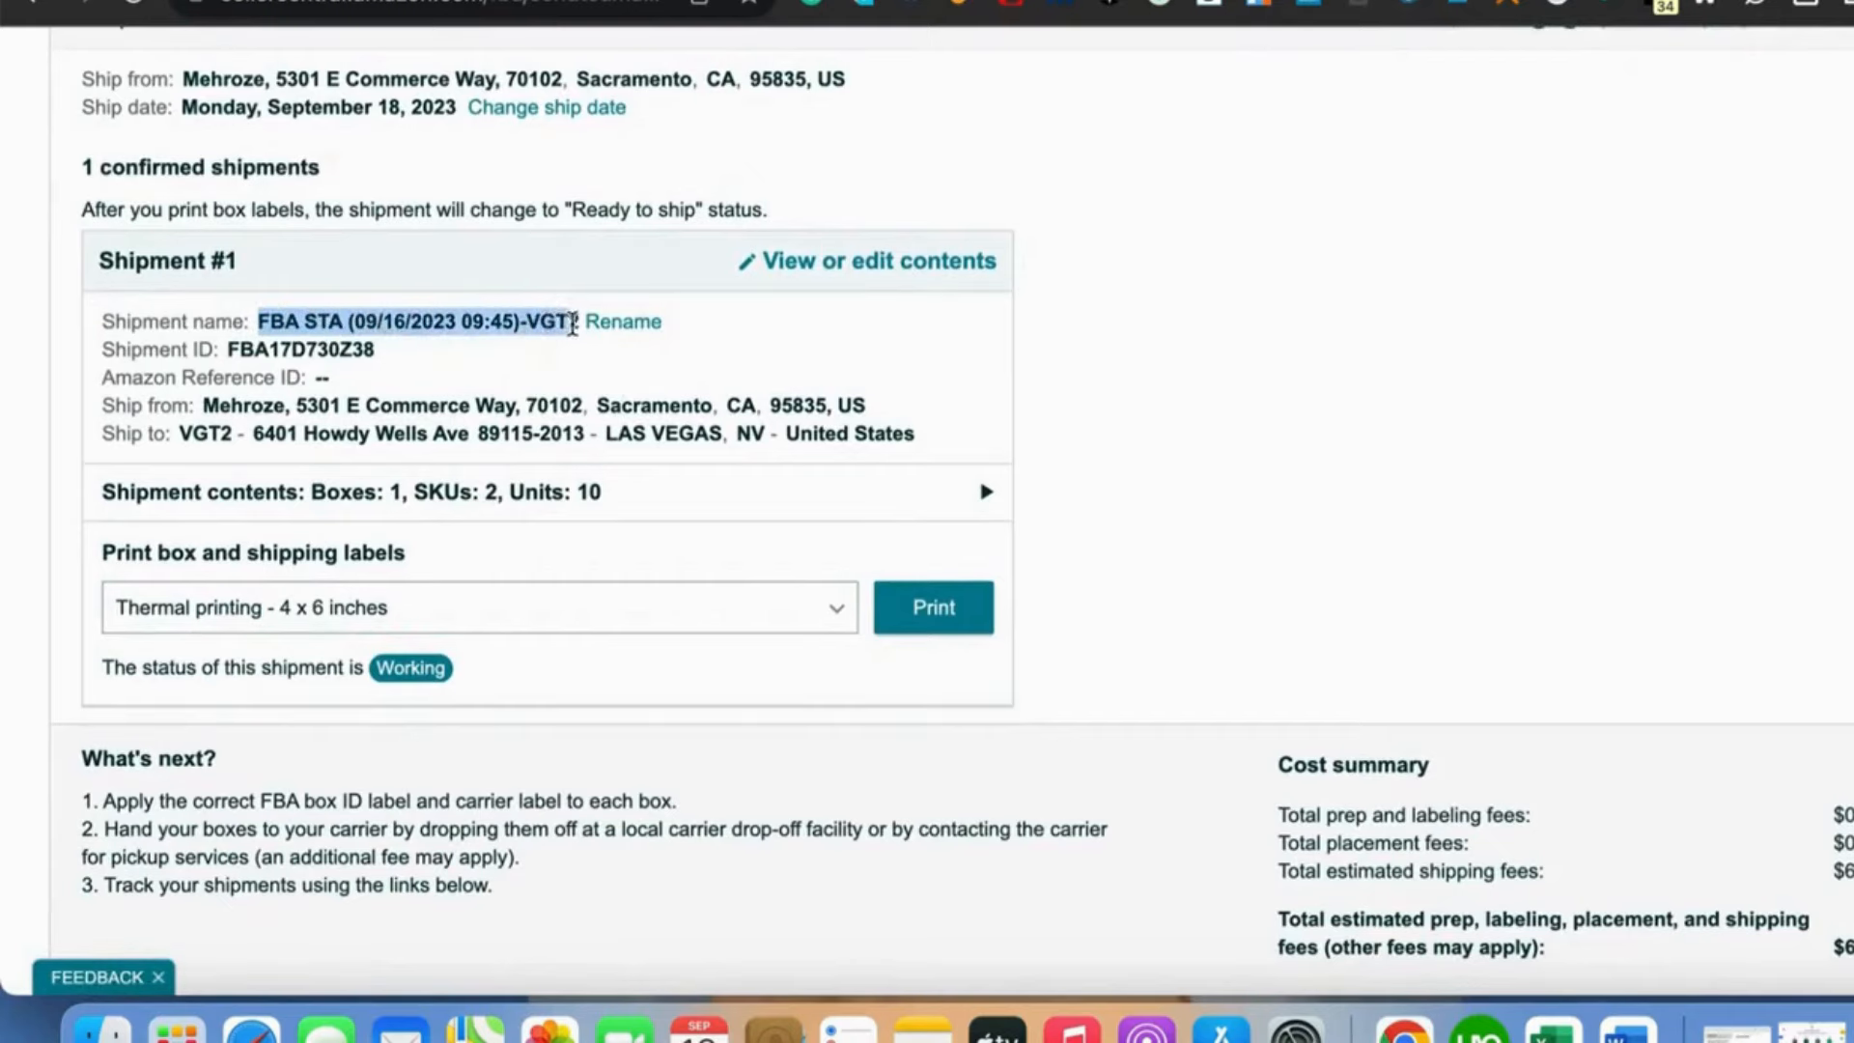
click(621, 325)
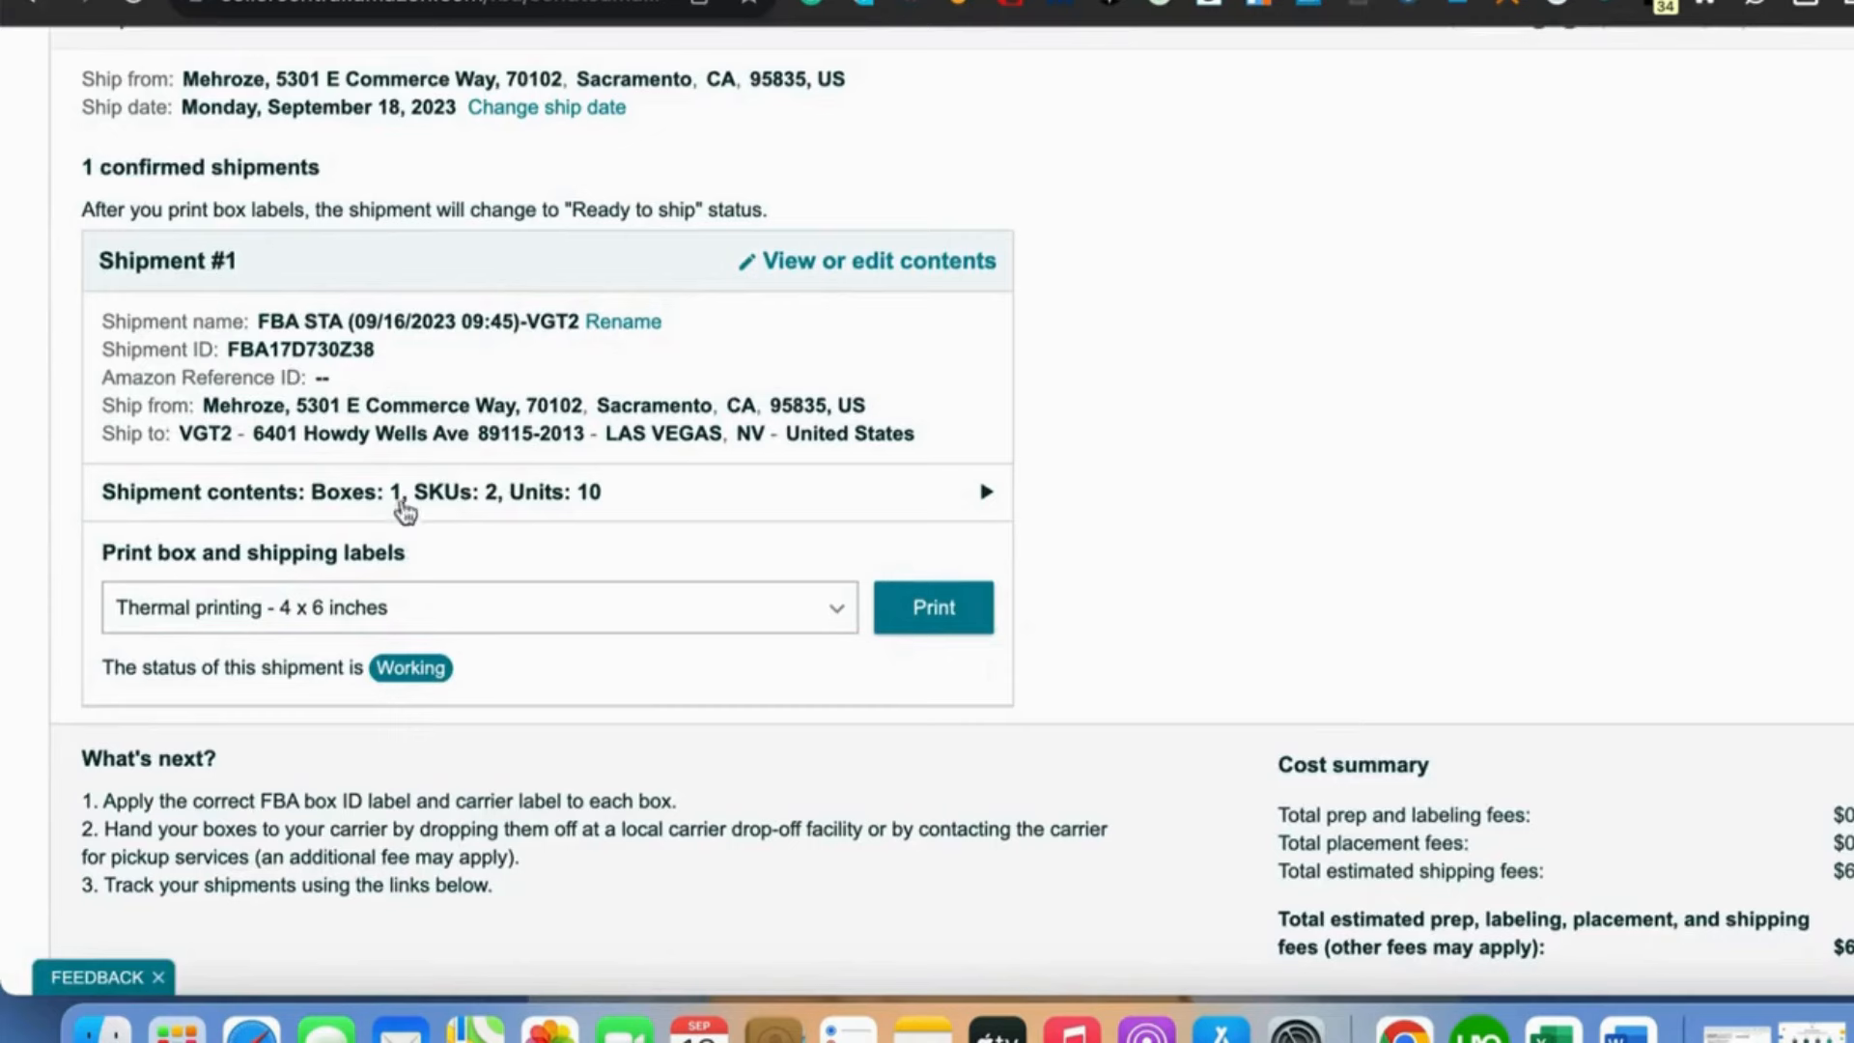
scroll(483, 628, down, 4)
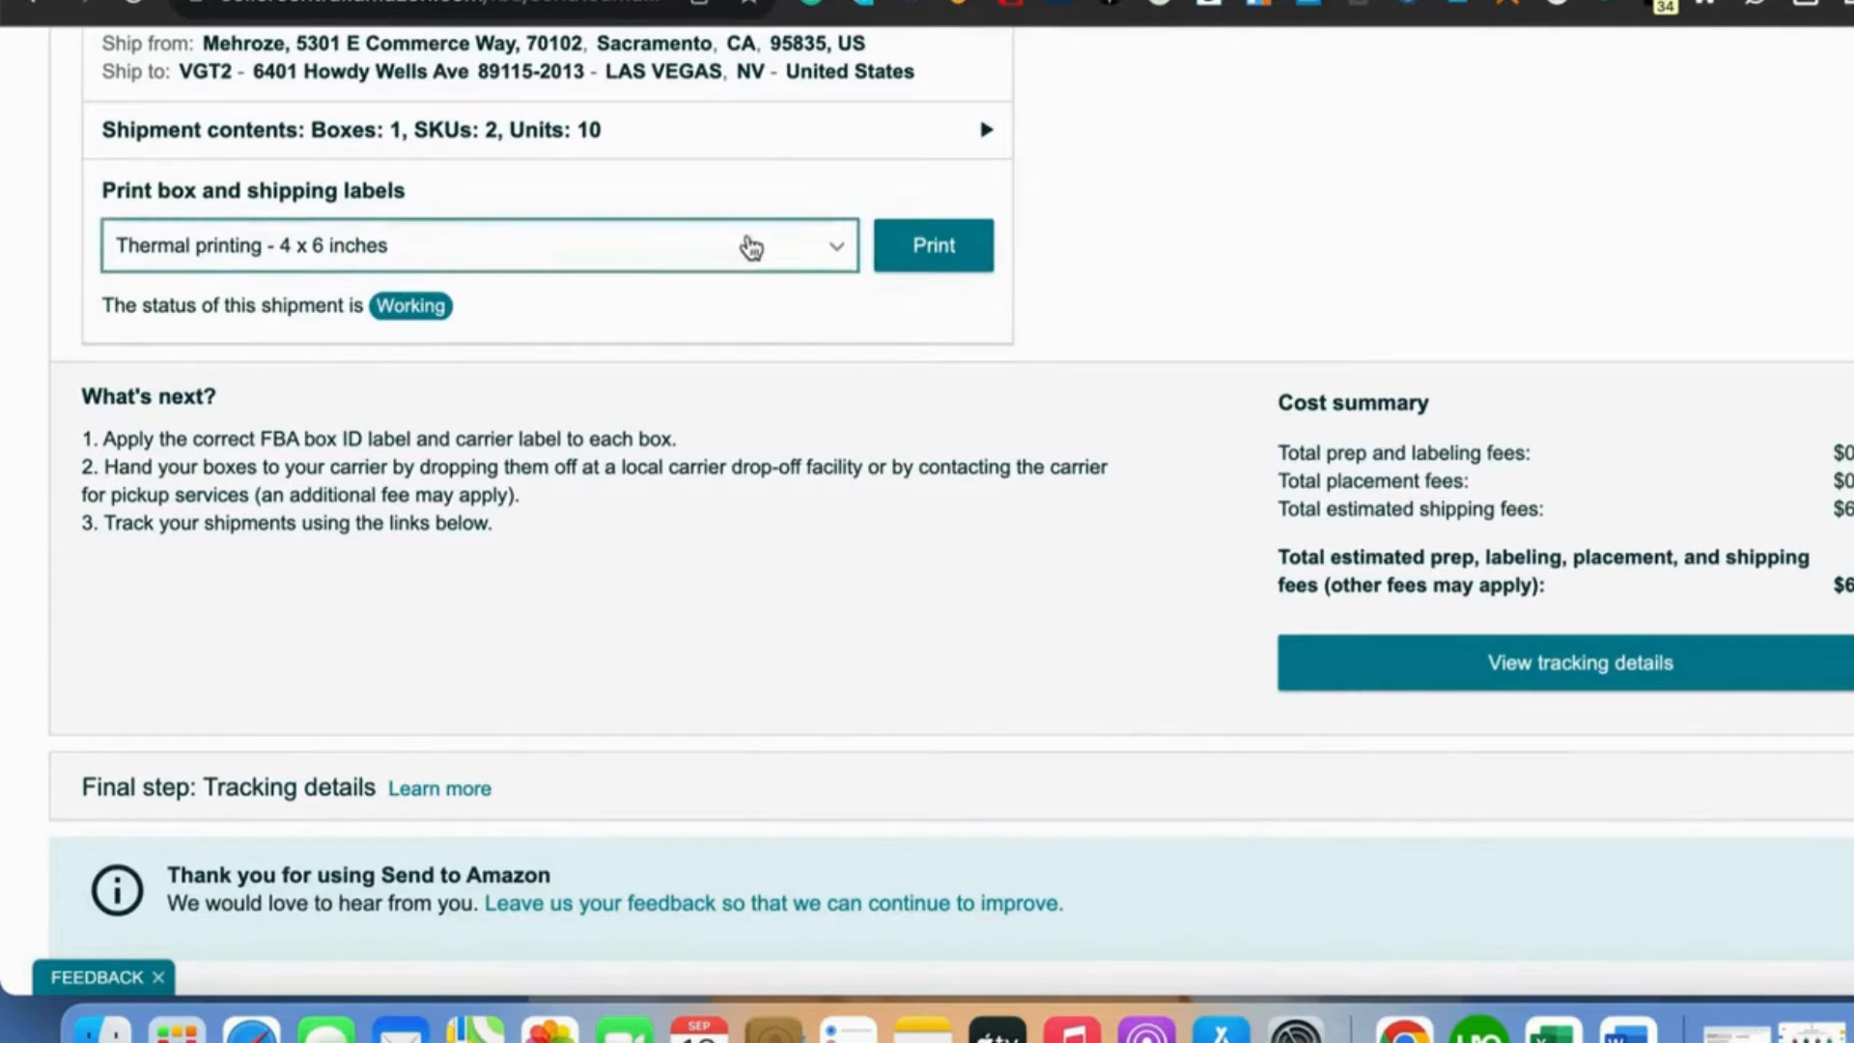
- Print the box and shipping labels using the Thermal printing - 4 x 6 inches format
click(744, 256)
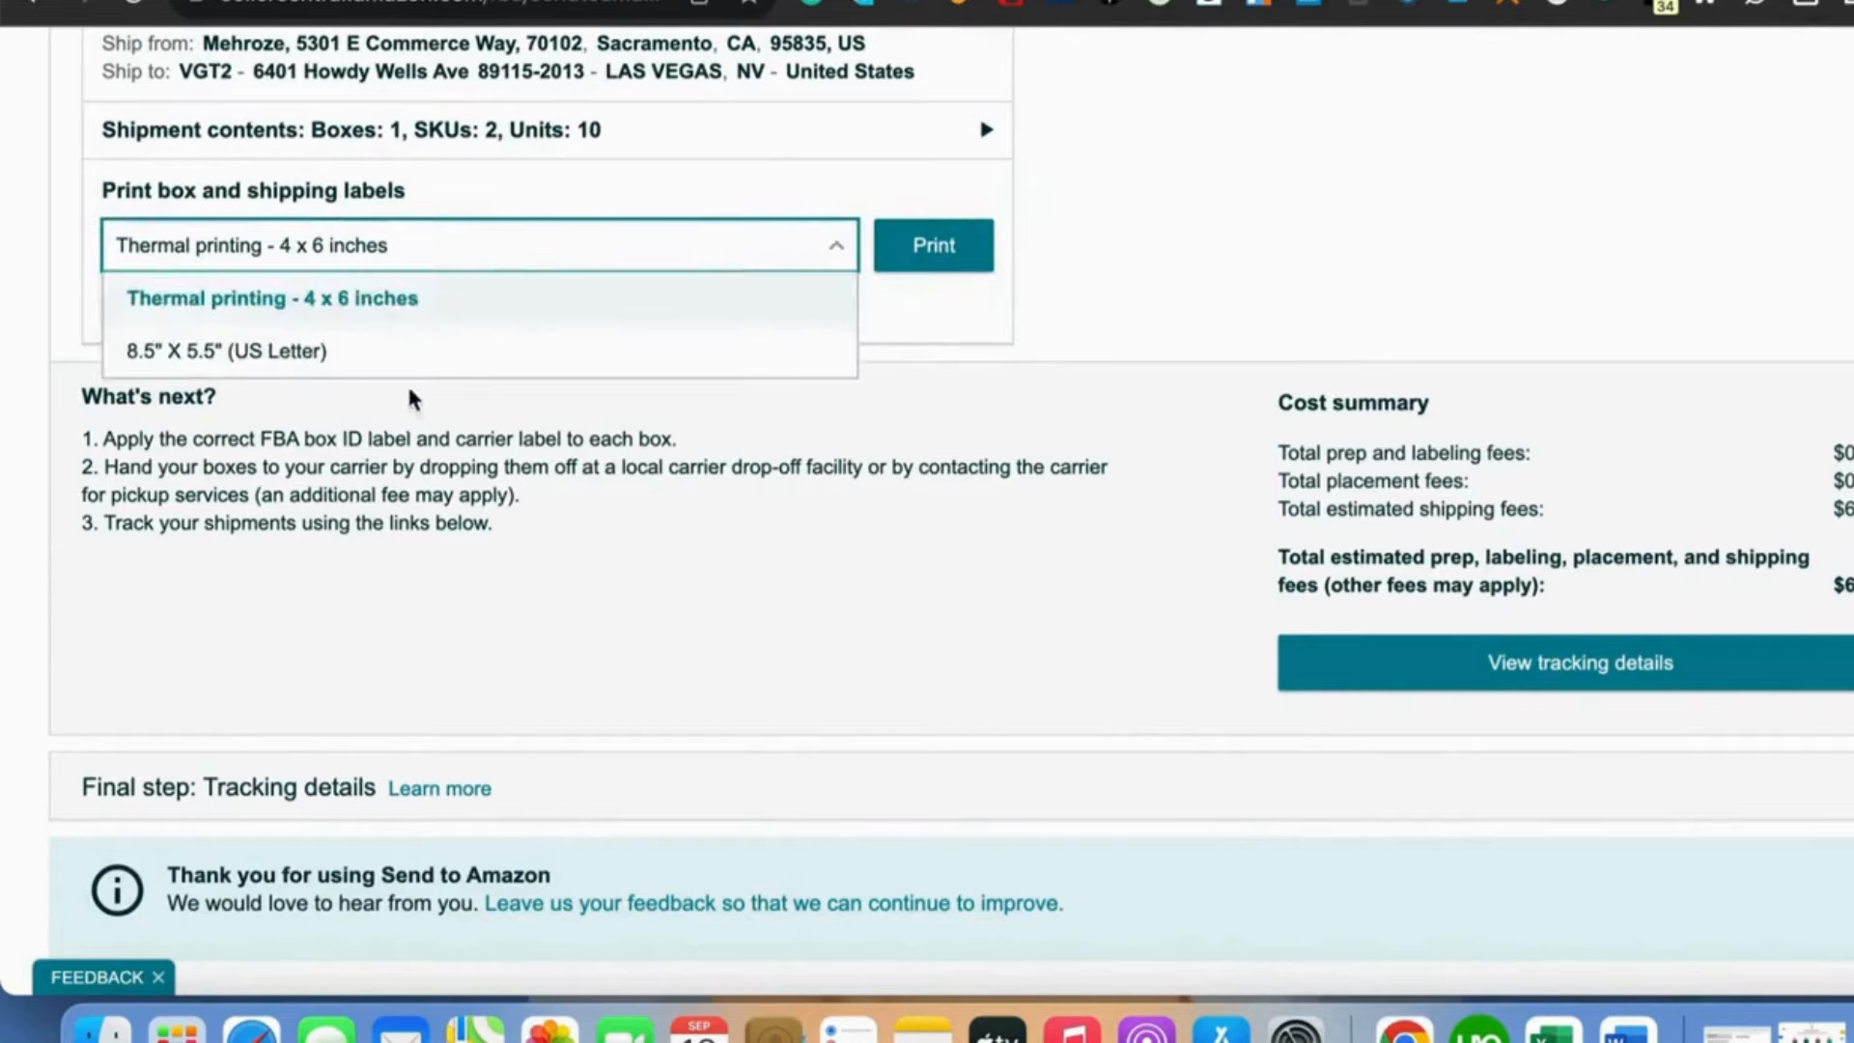
click(538, 299)
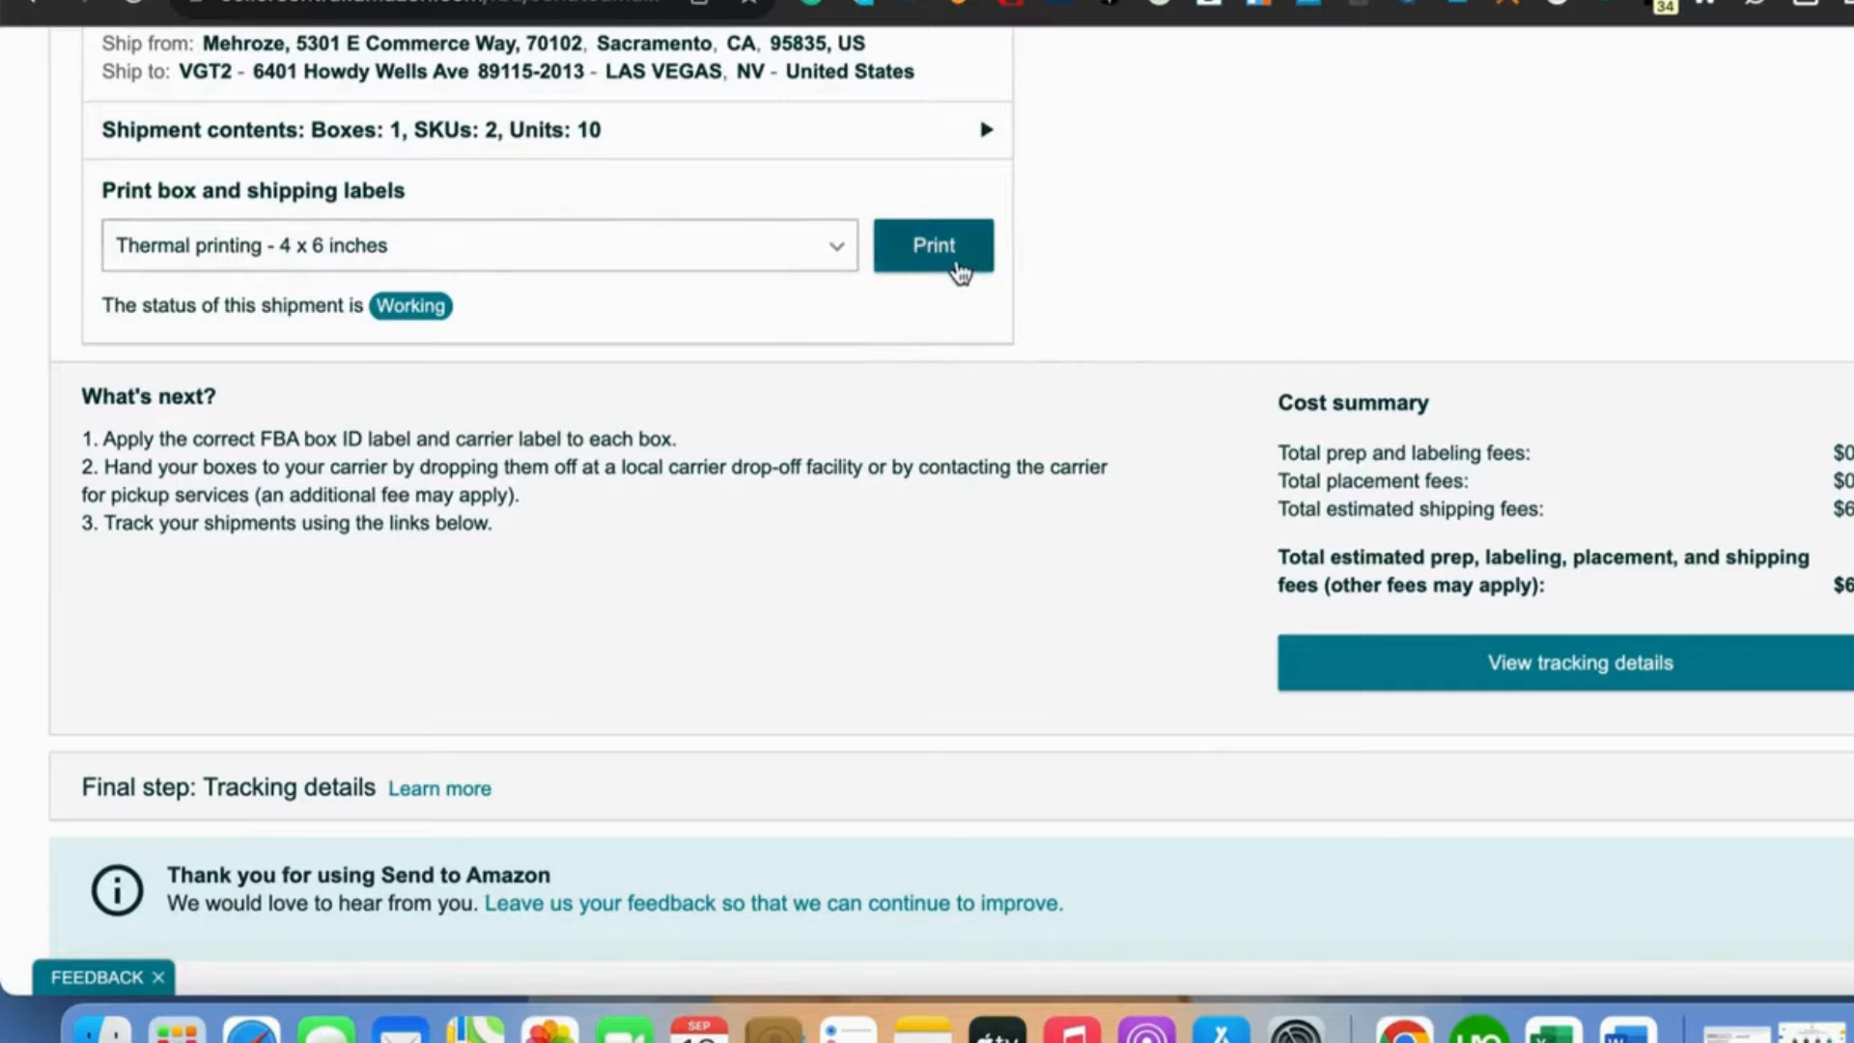
click(954, 254)
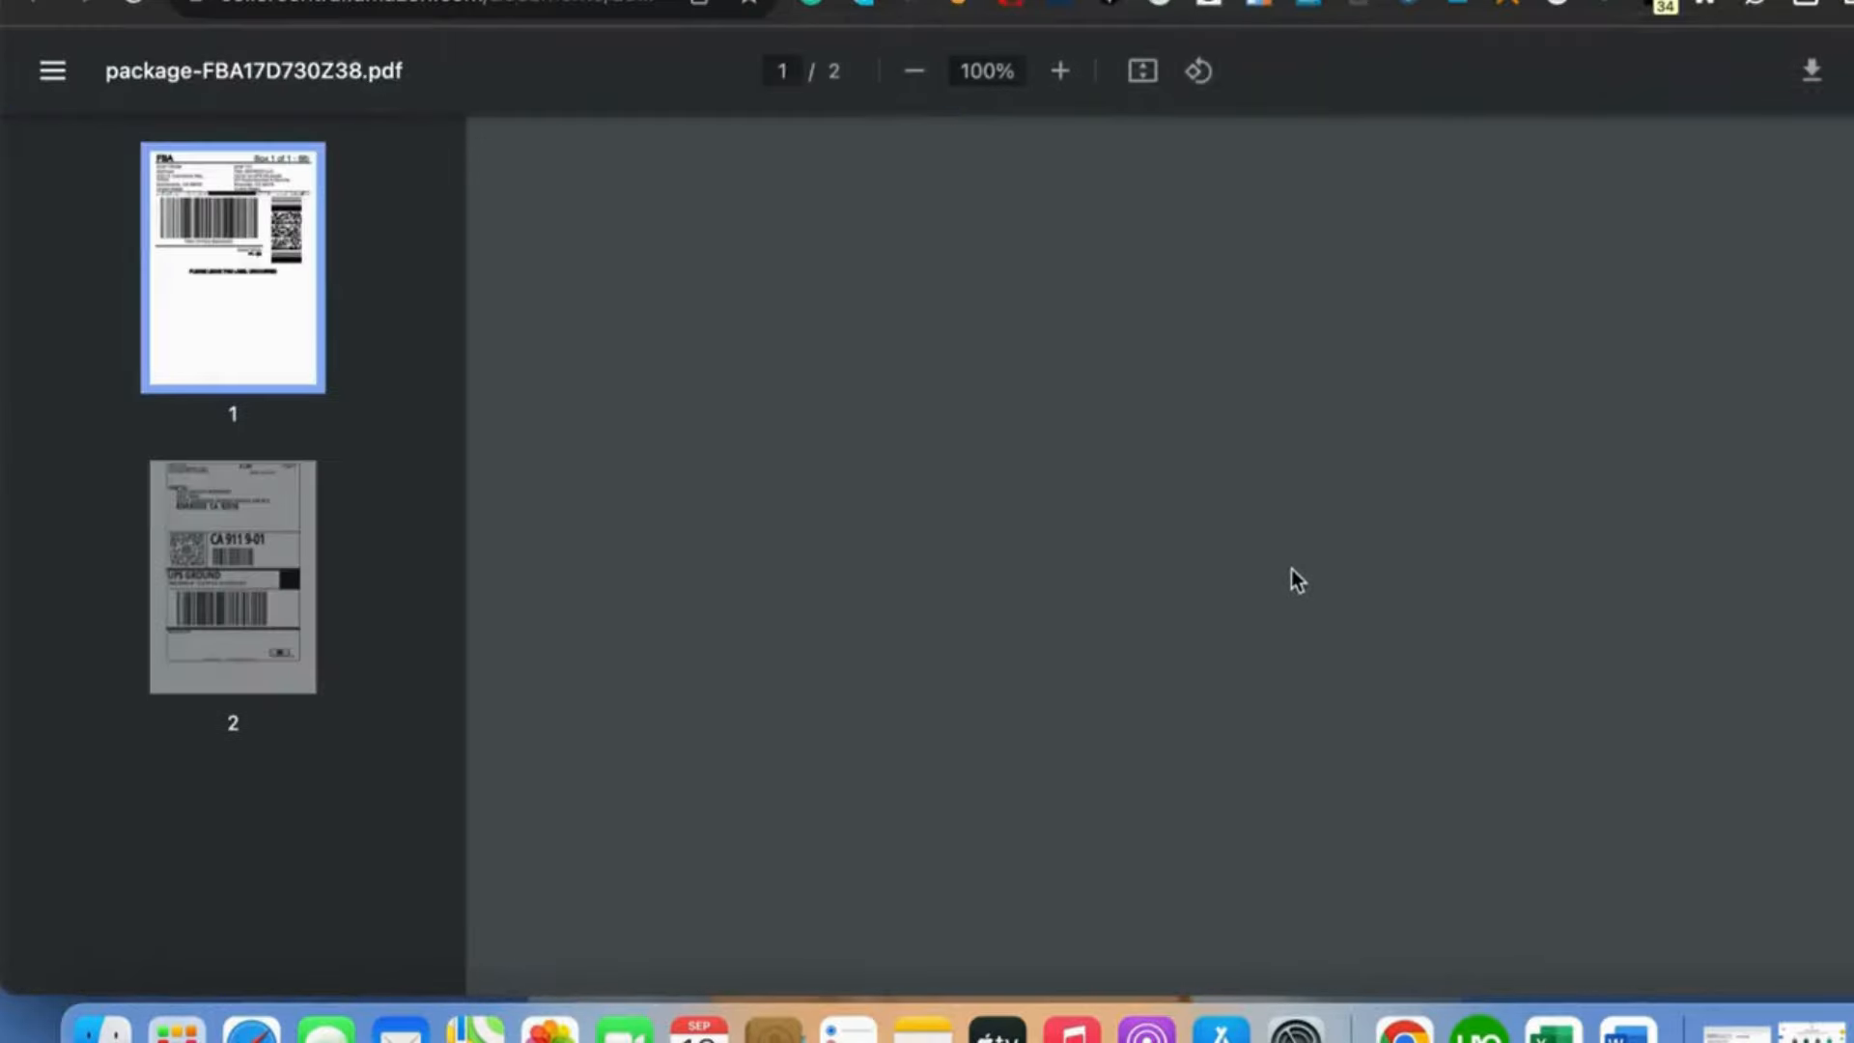
- Review the FBA box label and UPS shipping label pages in the label PDF, then return to the shipment
scroll(1158, 541, down, 10)
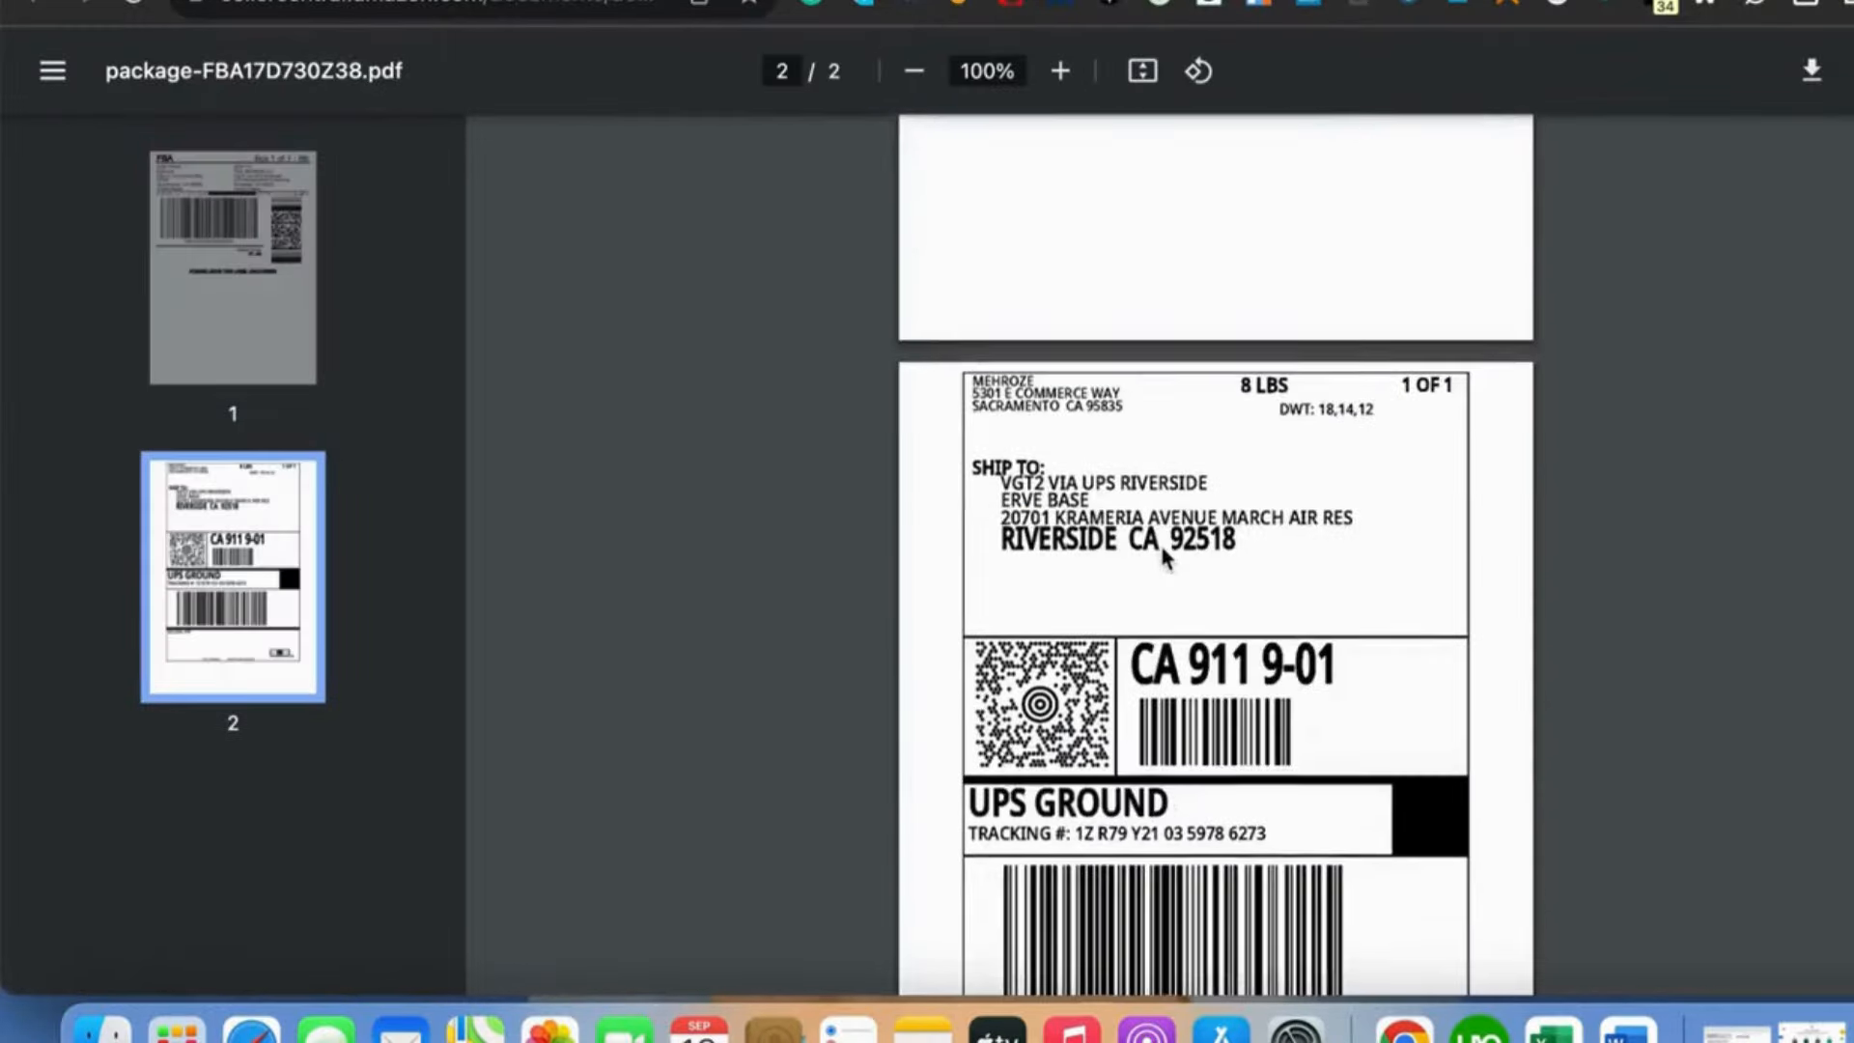
scroll(1166, 557, down, 3)
scroll(1165, 557, up, 10)
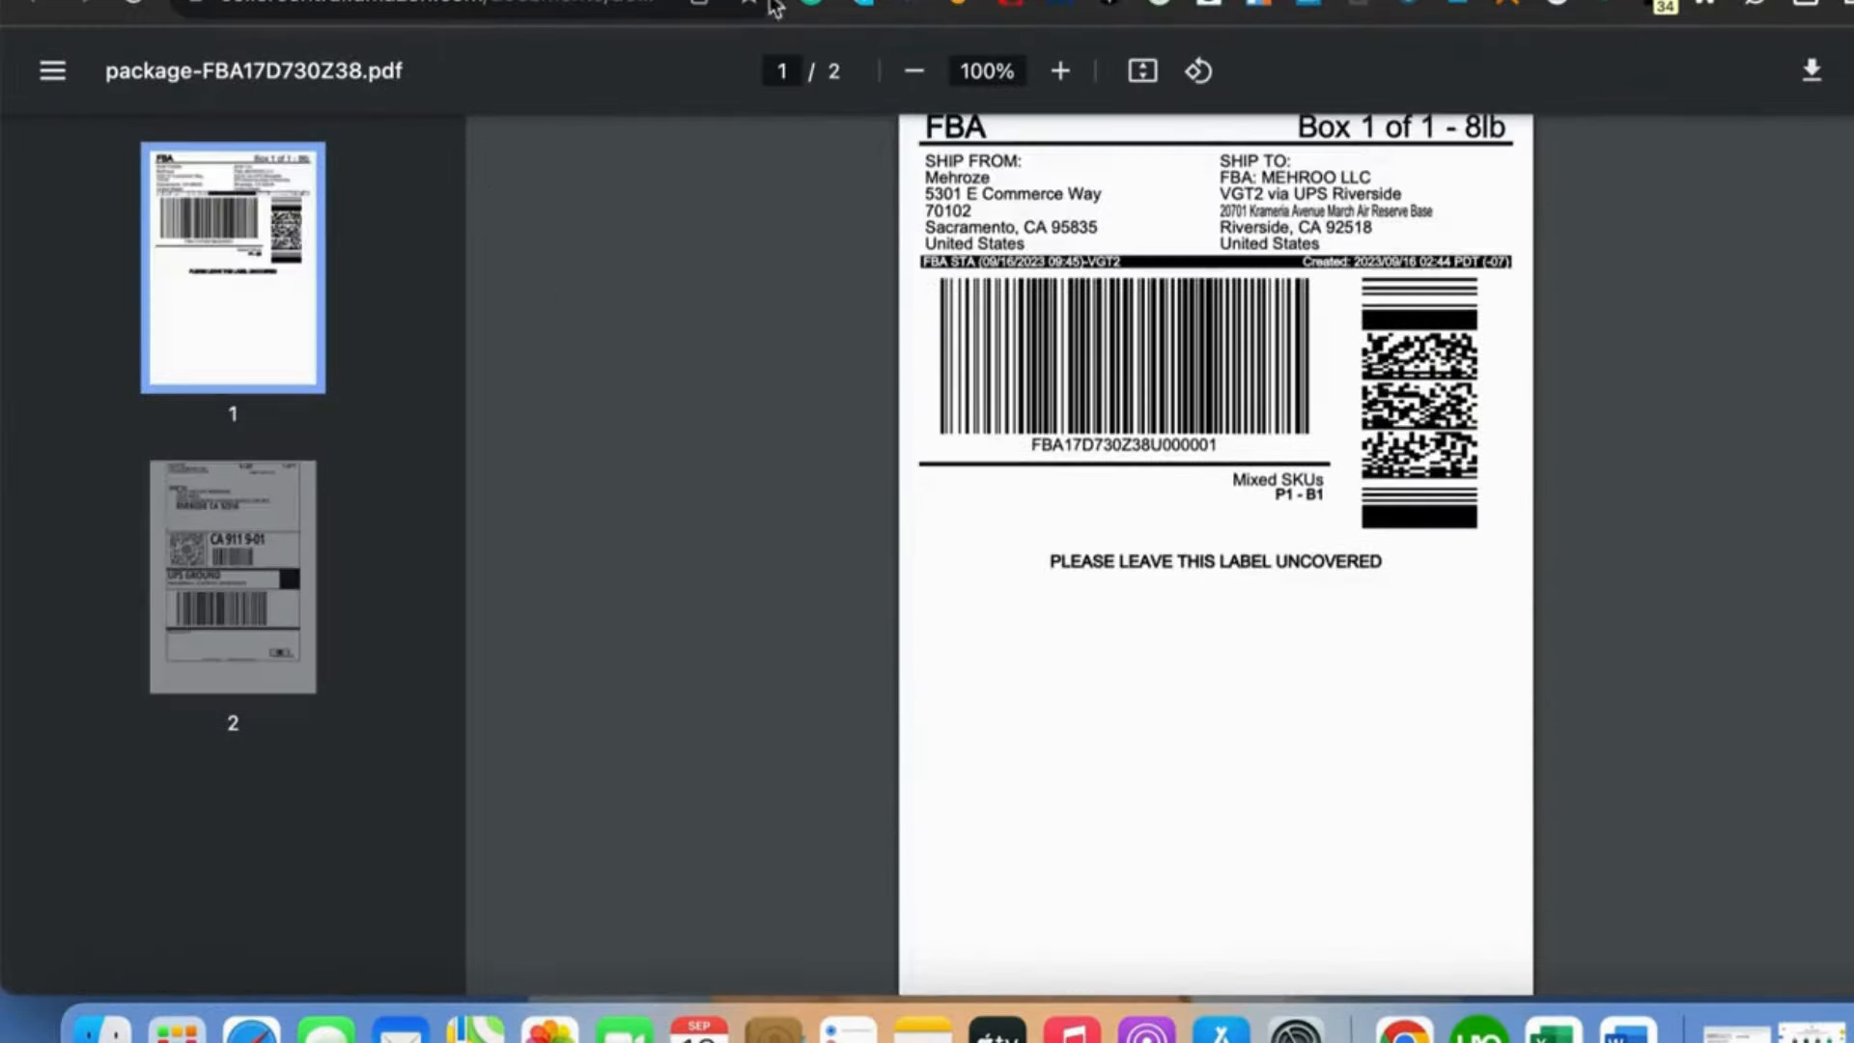
click(907, 1)
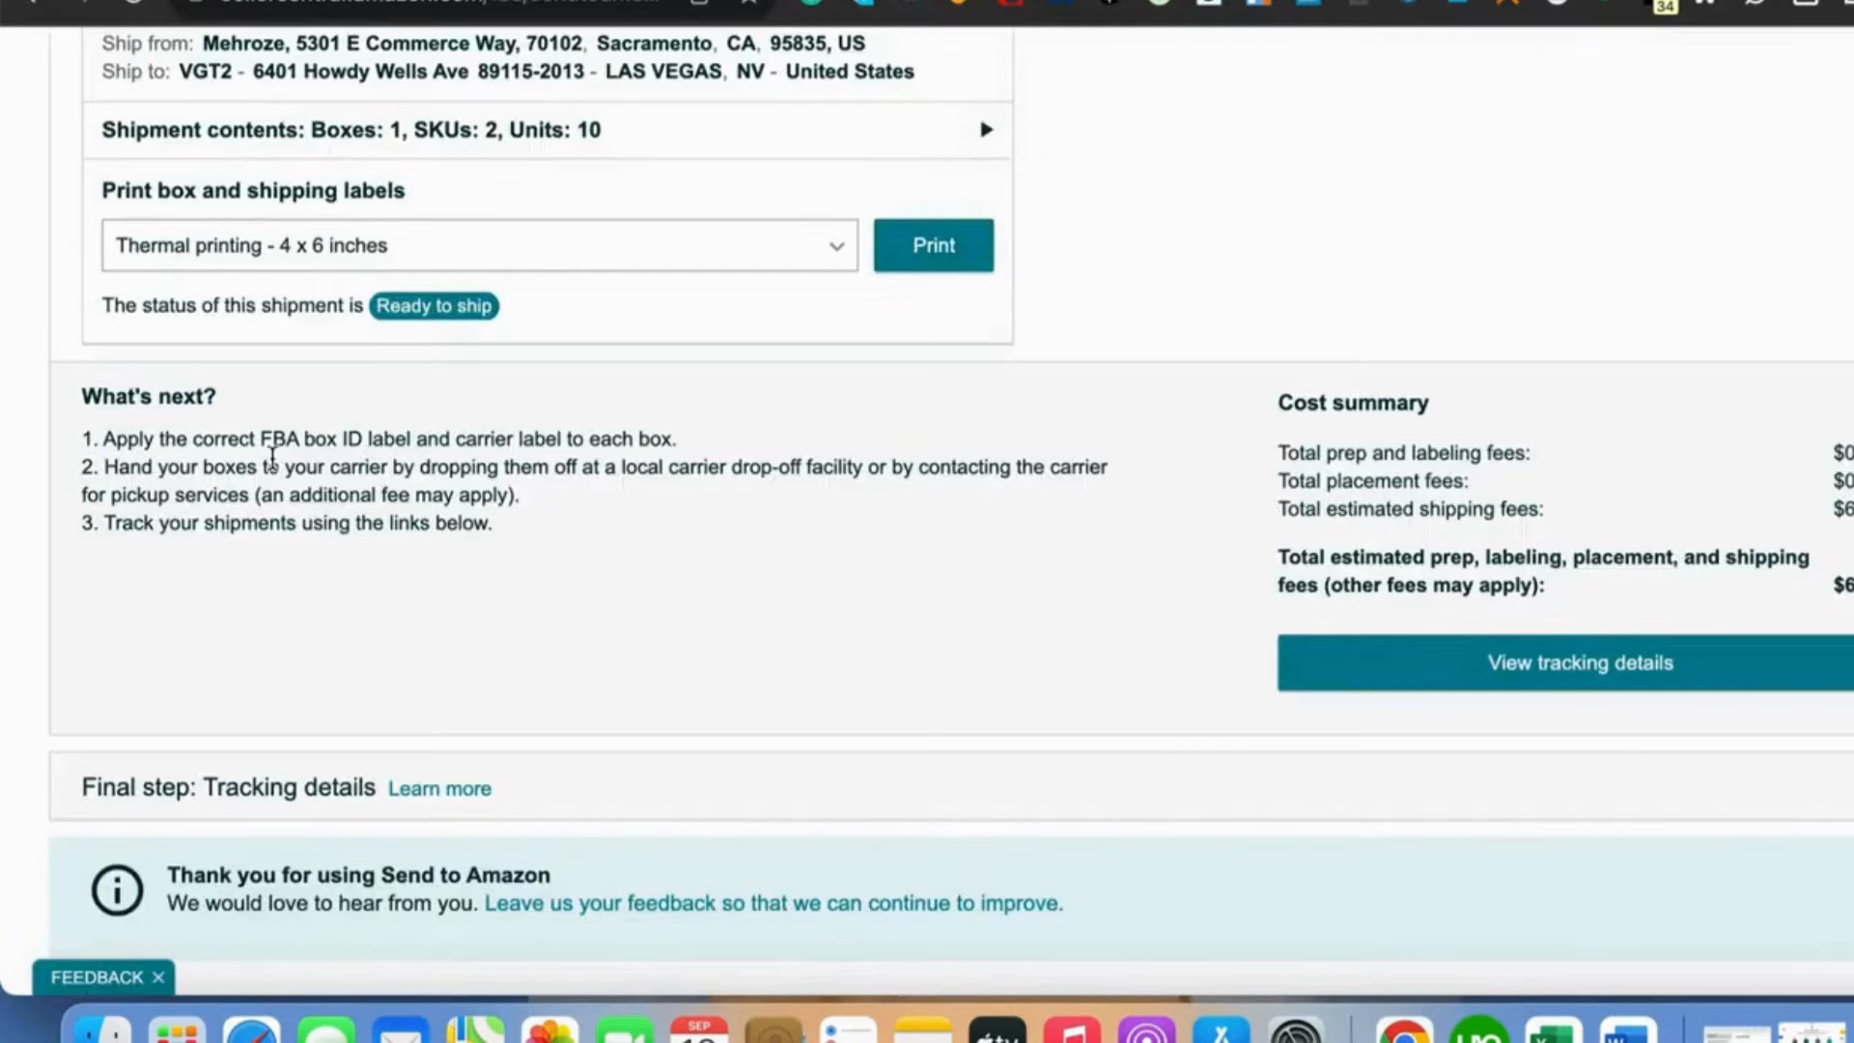